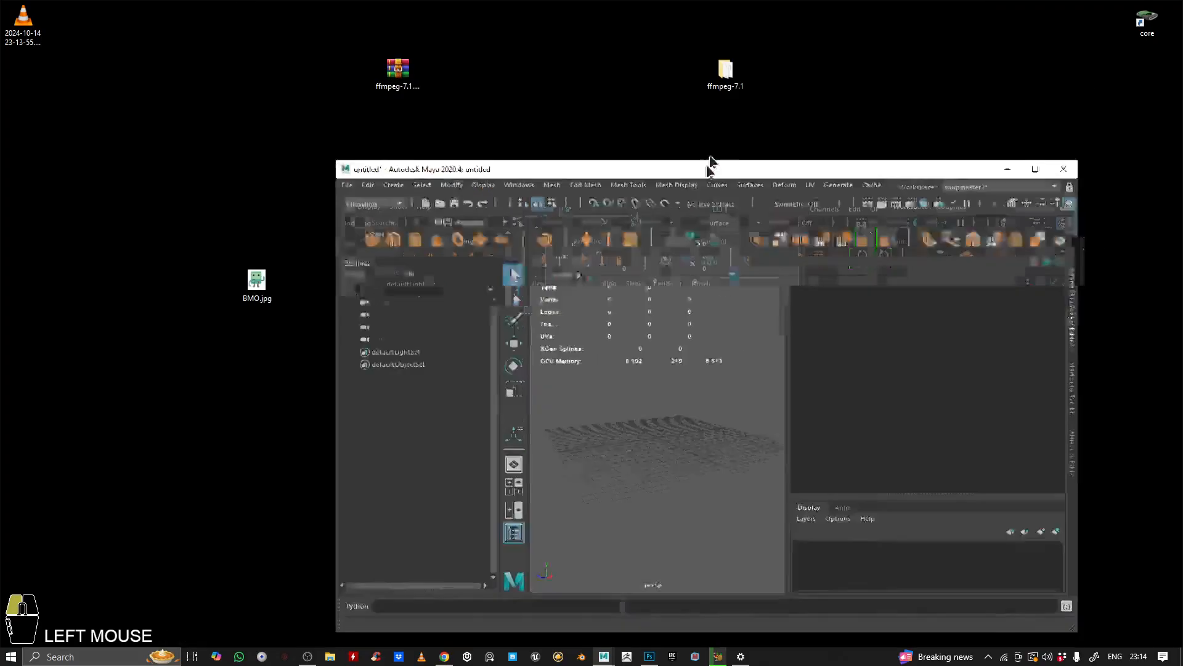
Step: Open the BMO.jpg reference image in the photo viewer and position the viewer beside the Maya window
click(265, 283)
double_click(265, 282)
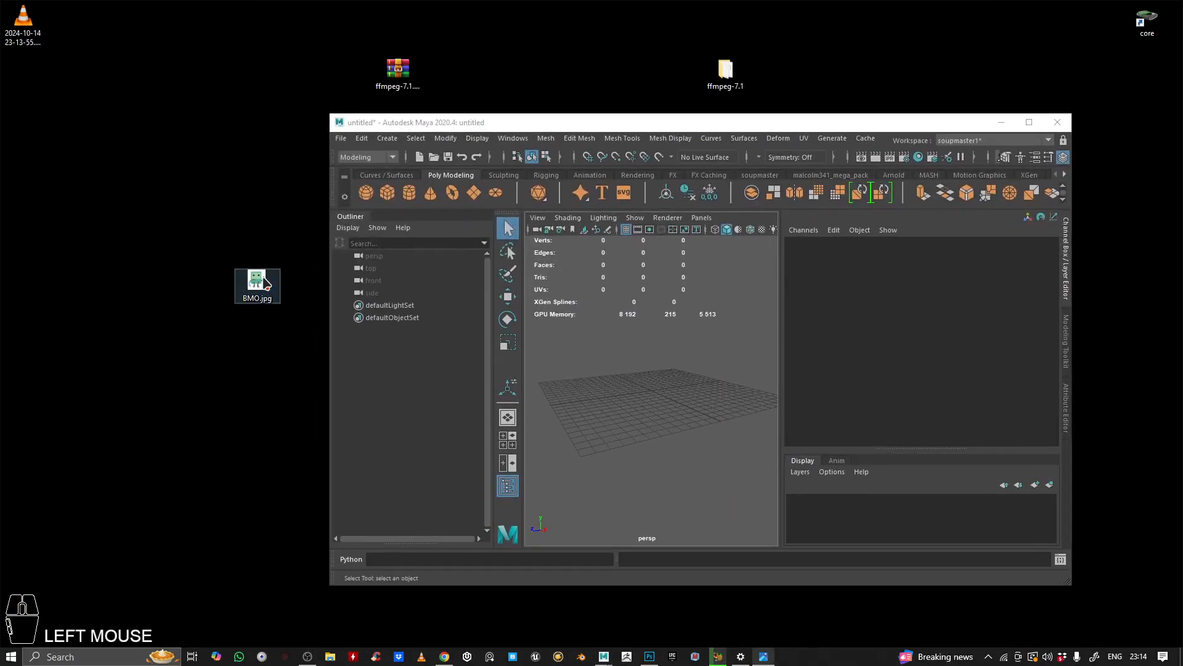
drag(682, 164, 721, 147)
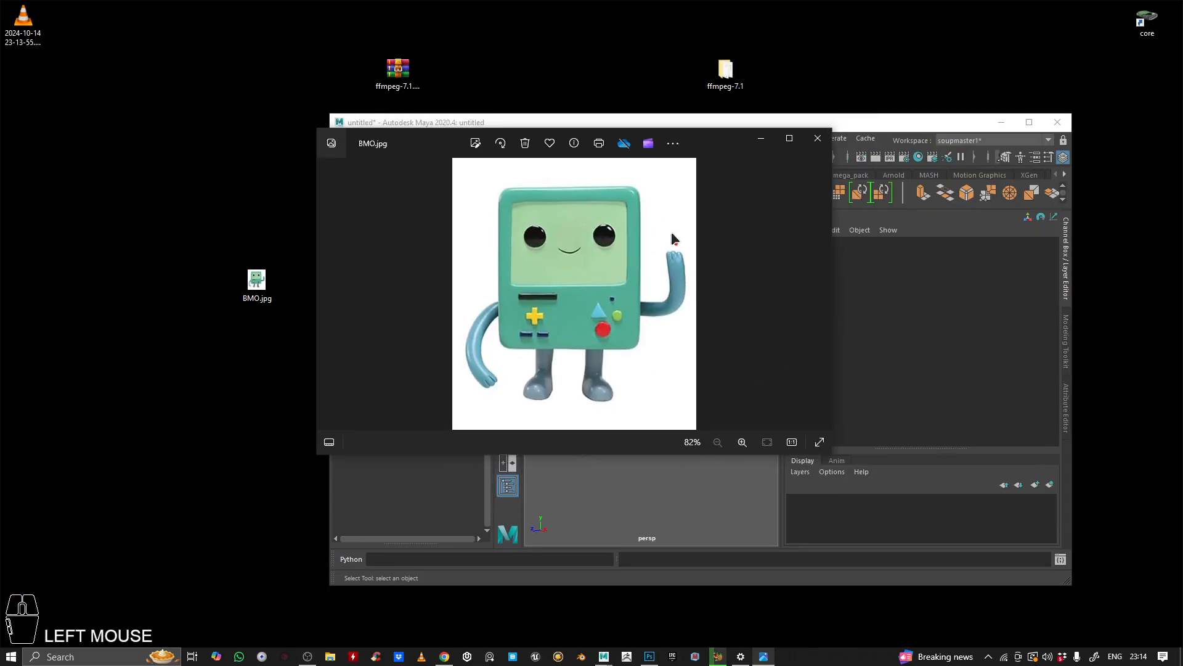
scroll(577, 285, down, 1)
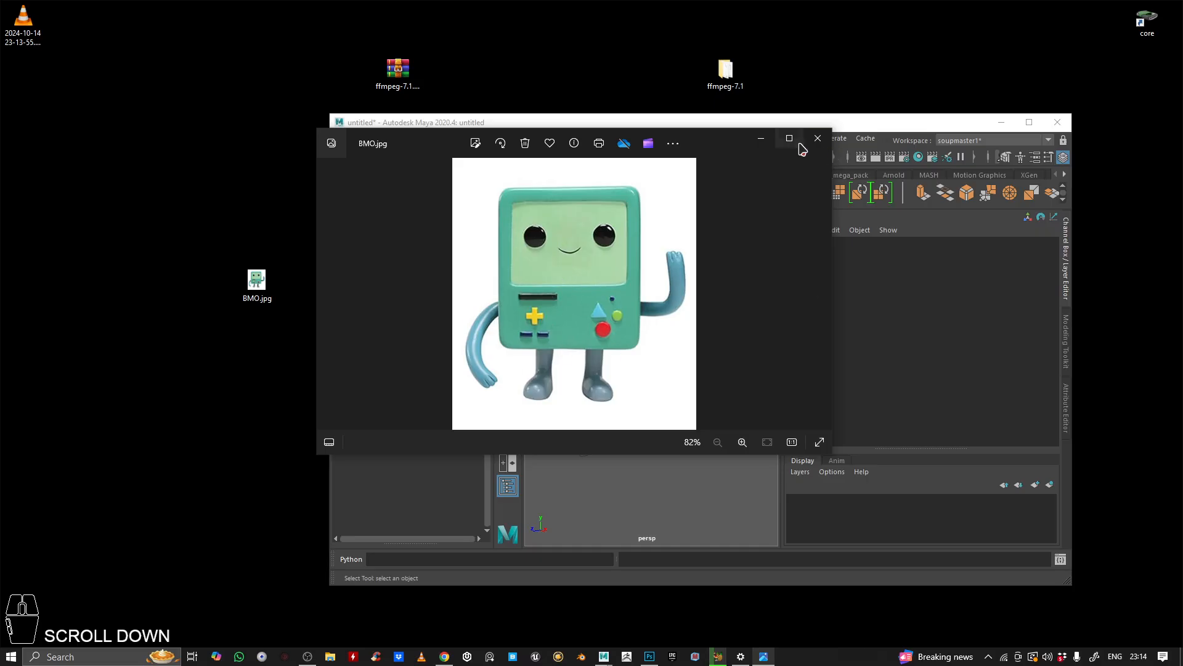
scroll(586, 264, up, 3)
drag(586, 250, 555, 302)
scroll(568, 235, up, 1)
scroll(568, 235, down, 4)
drag(719, 146, 518, 69)
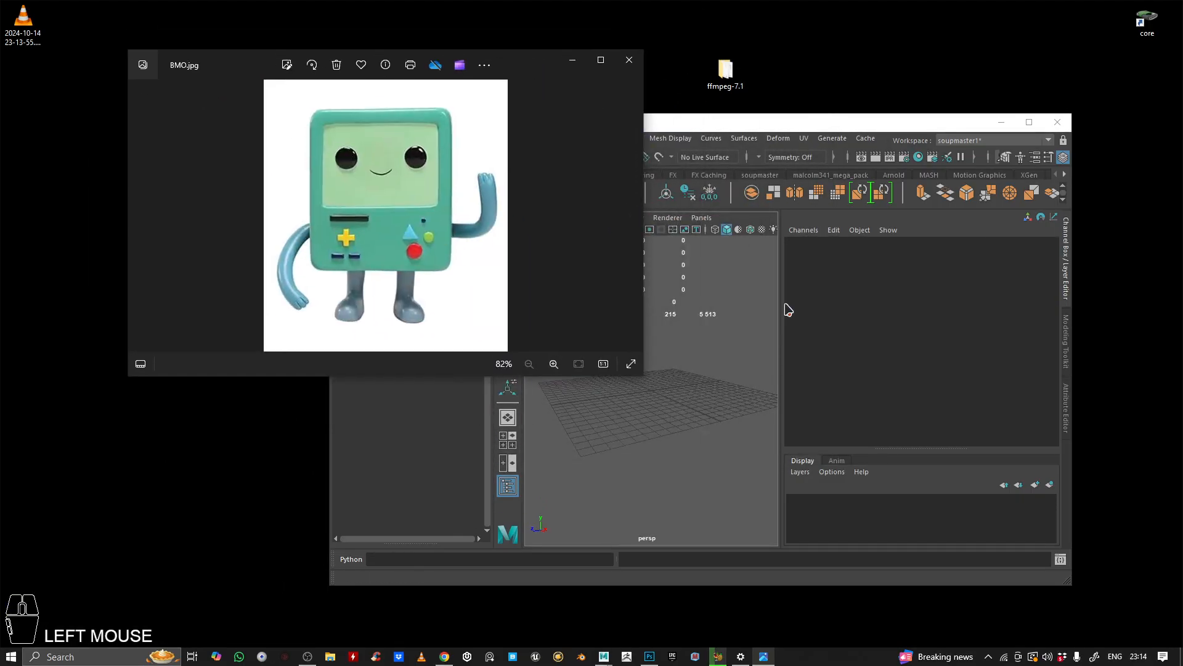
Step: Bring Maya to the front, maximize its window and show the four-view viewport layout
click(730, 371)
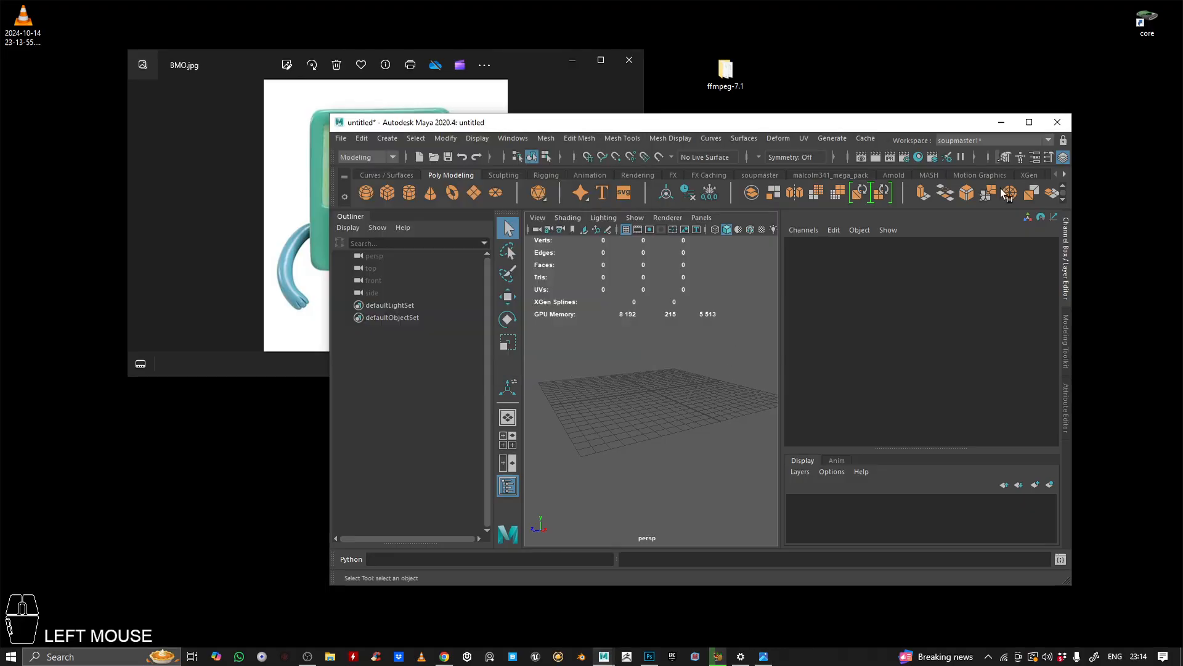
click(1029, 123)
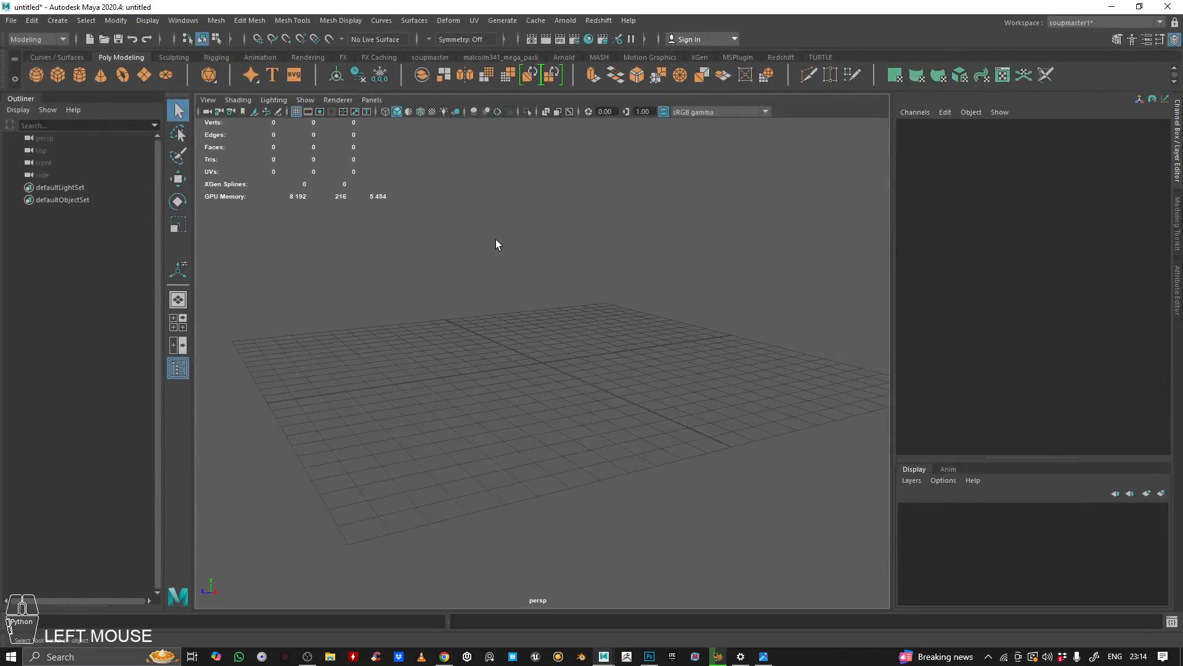
key(space)
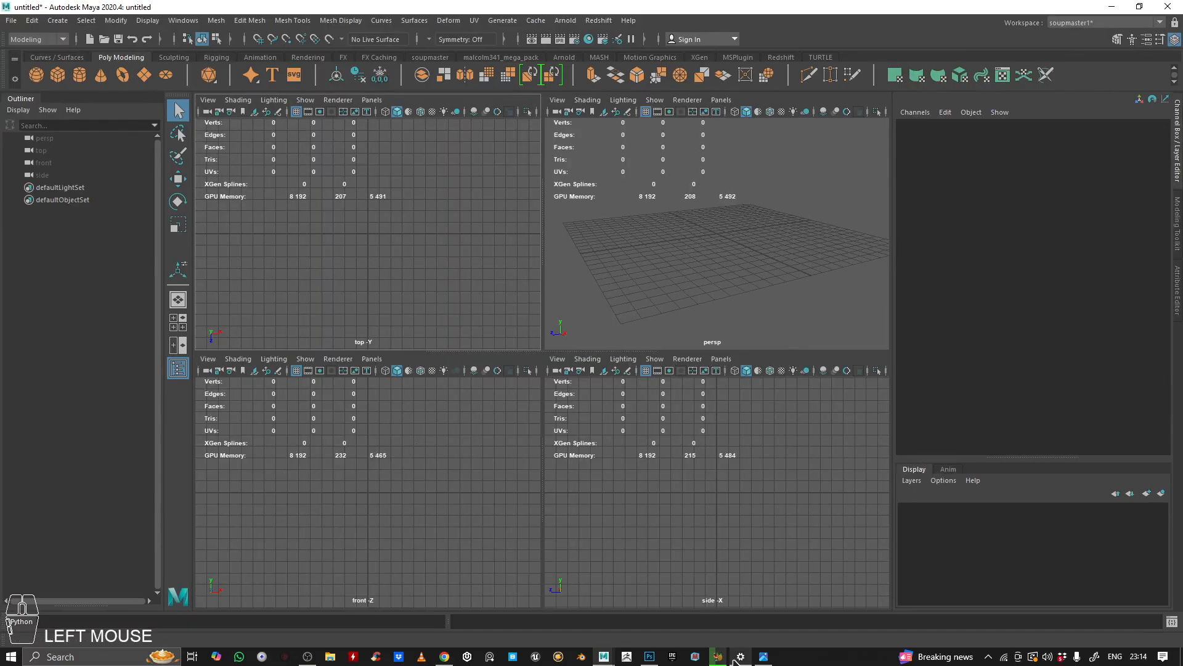
click(763, 656)
drag(512, 61, 635, 117)
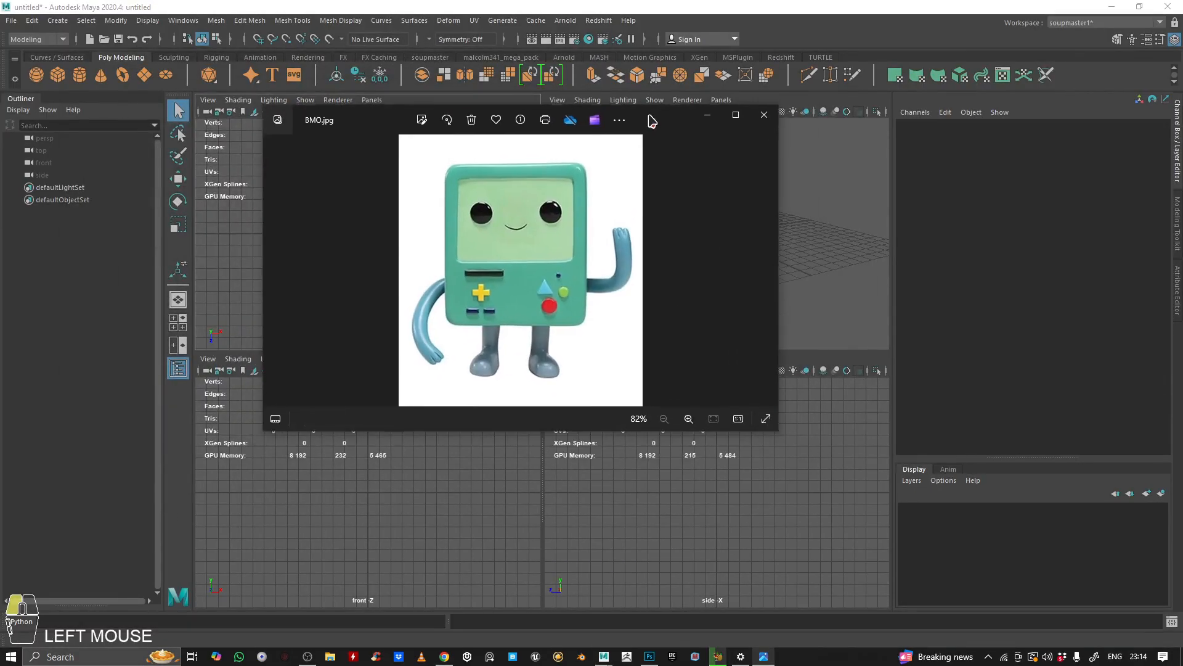
click(708, 112)
Step: Maximize the front view and import BMO.jpg into it as an image plane
key(space)
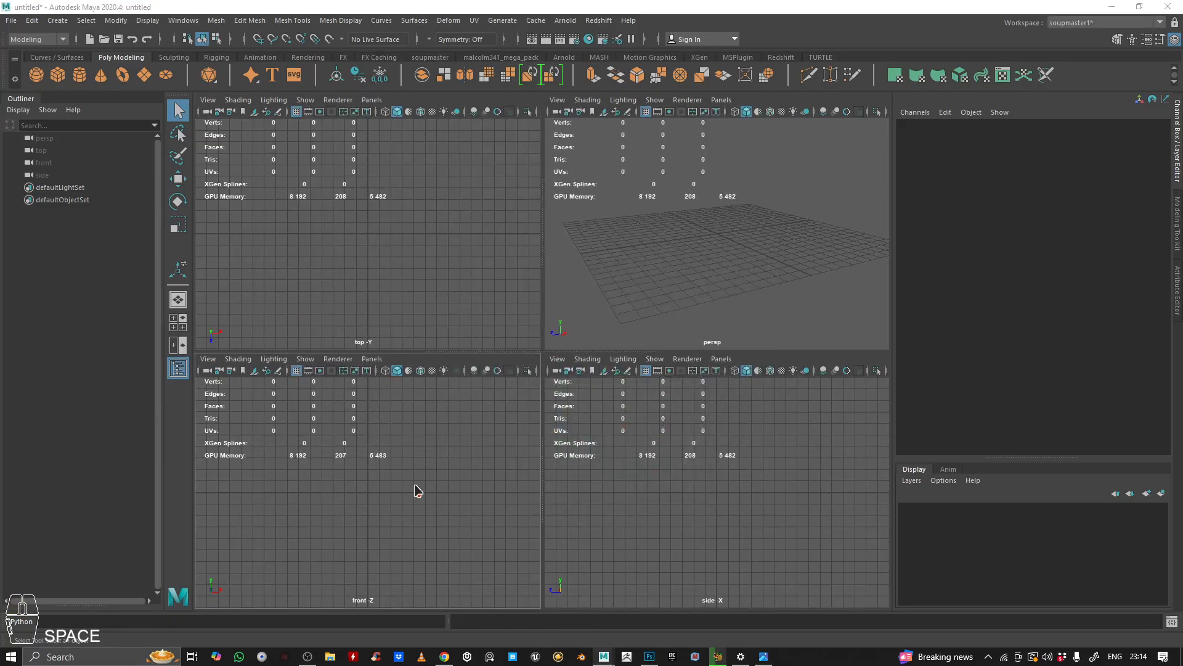
alt+middle_drag(468, 369, 540, 308)
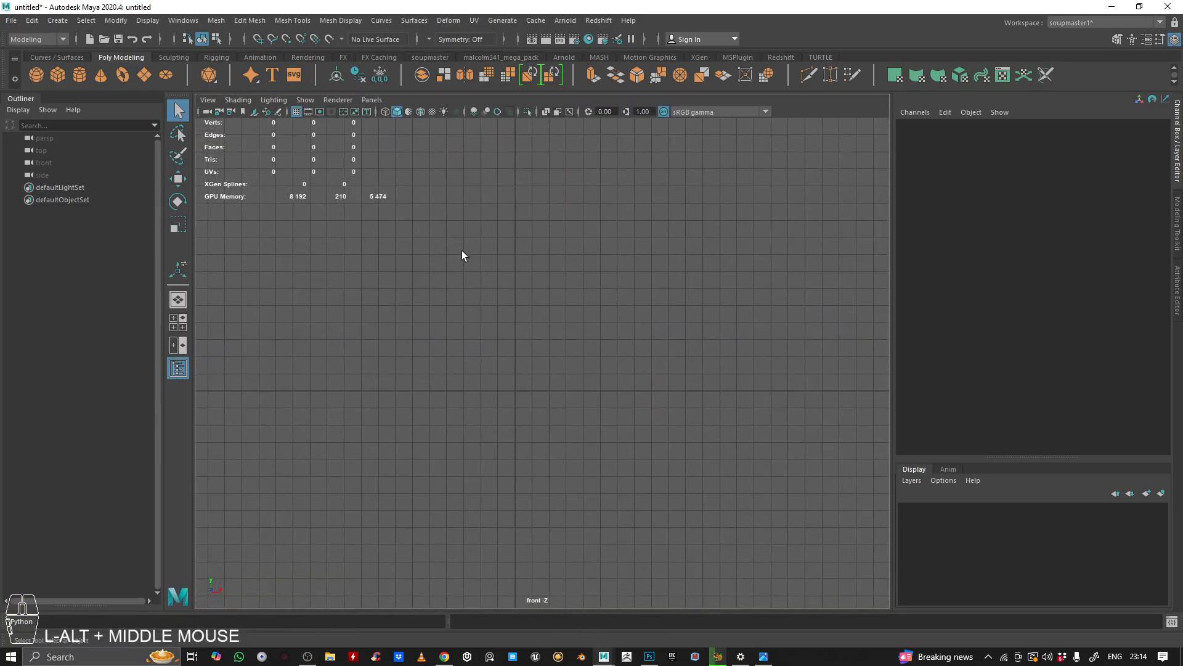
click(210, 100)
mouse_move(249, 377)
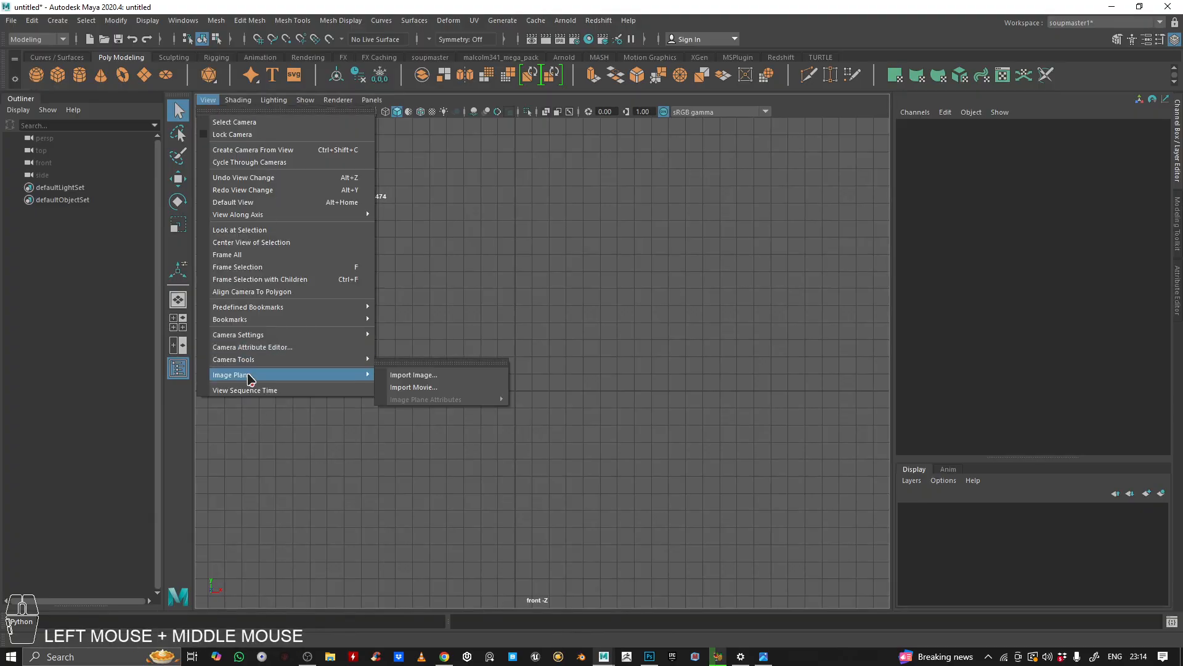
click(443, 377)
click(193, 218)
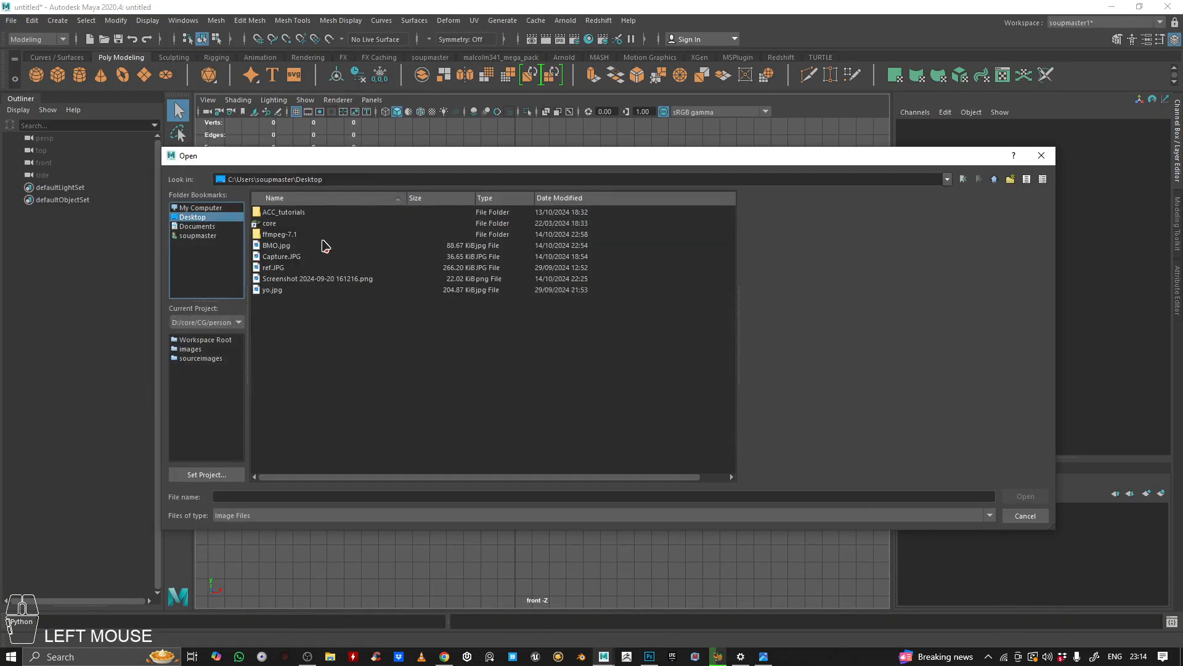
double_click(277, 246)
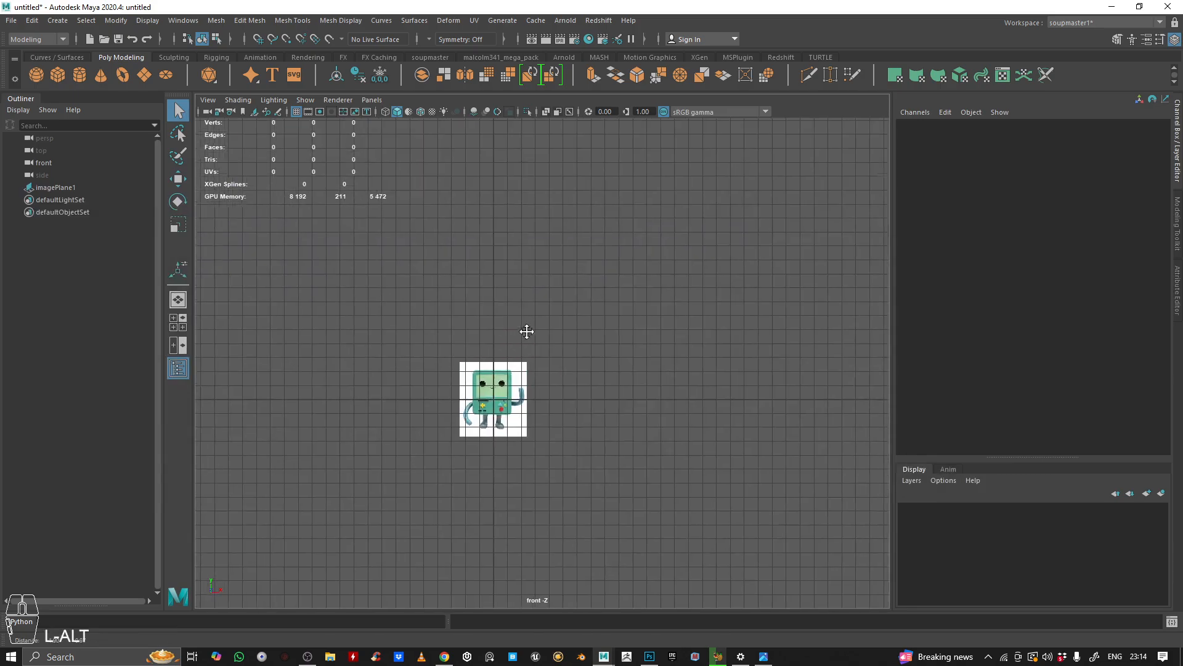
Step: Scale the image plane up to about 3.3 and move it up so BMO stands on the grid
alt+middle_drag(527, 331, 524, 335)
scroll(531, 393, up, 4)
key(r)
click(481, 425)
drag(467, 420, 653, 493)
key(w)
drag(470, 381, 506, 229)
alt+middle_drag(505, 228, 518, 300)
scroll(515, 263, up, 3)
drag(486, 352, 497, 345)
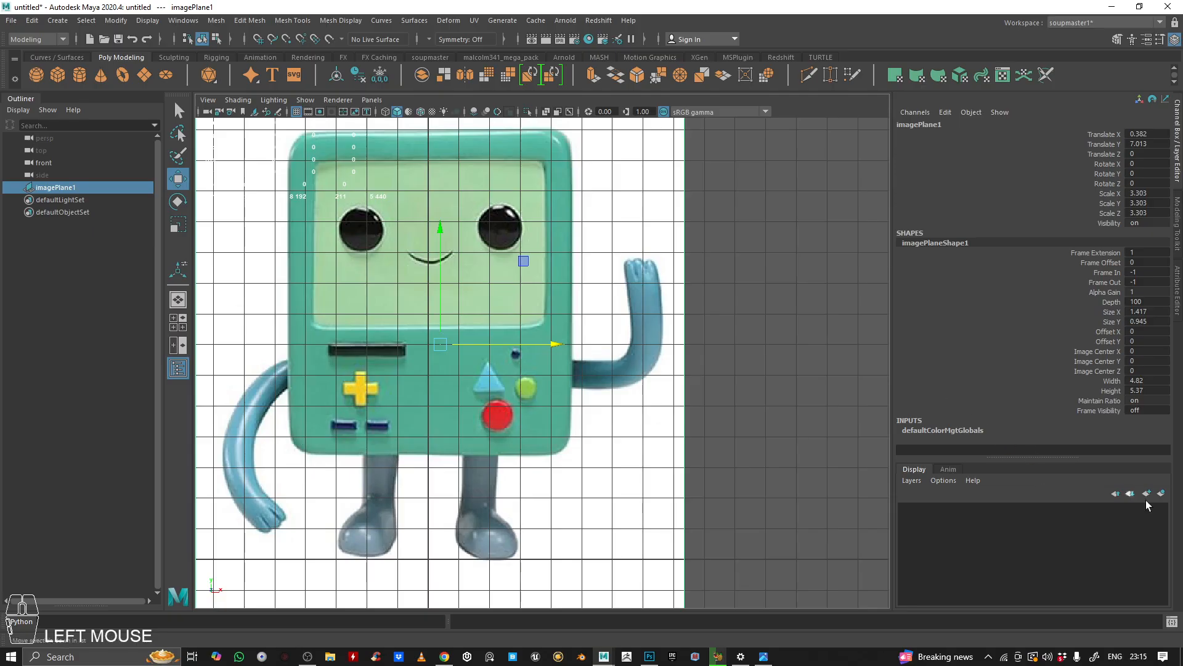
Step: Put the image plane on a new display layer and lower its alpha gain to about 0.47
click(1165, 496)
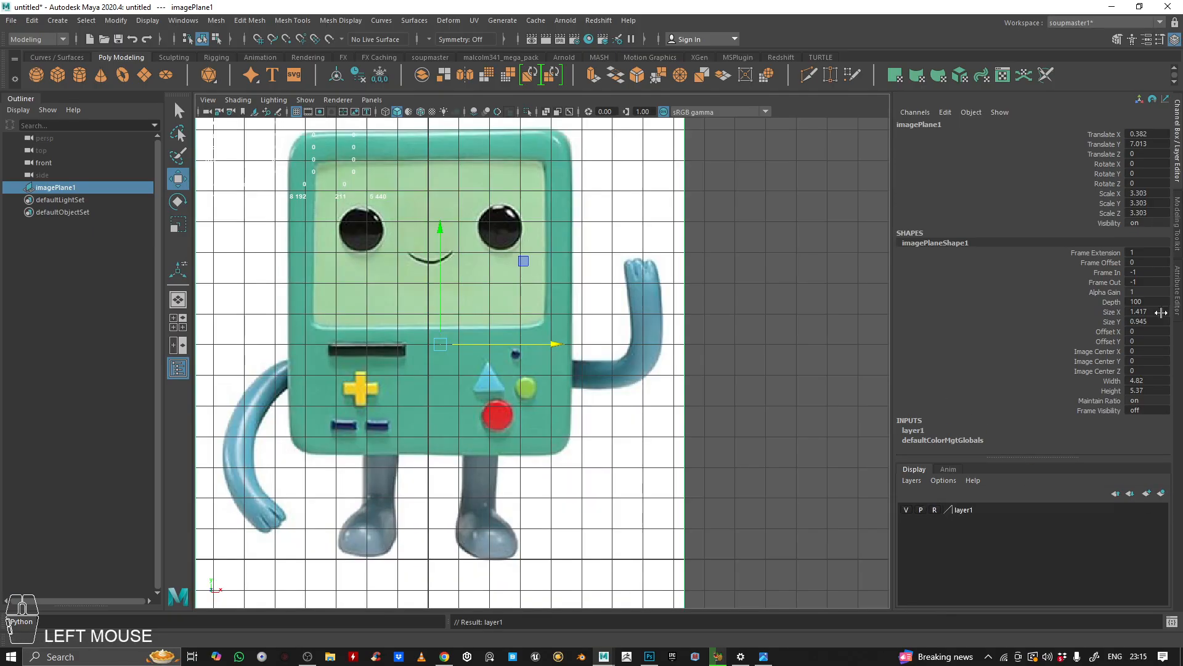
click(1177, 290)
click(1083, 313)
click(723, 246)
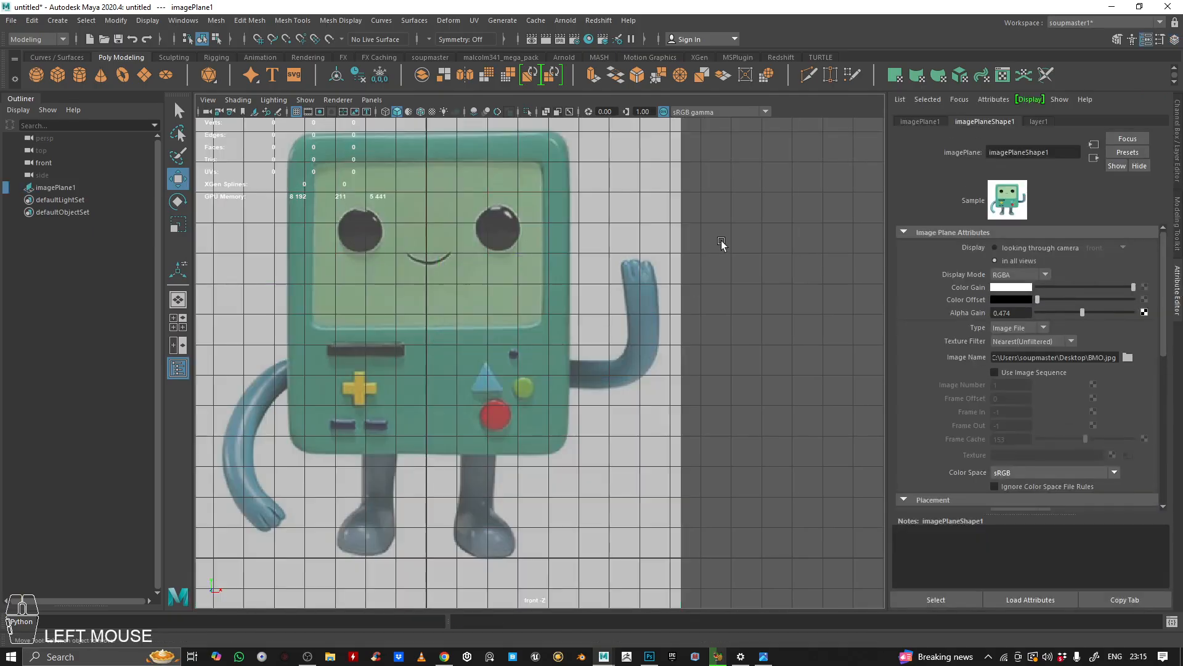
Step: Create a polygon cube in the front view
scroll(580, 297, down, 3)
drag(517, 246, 839, 401)
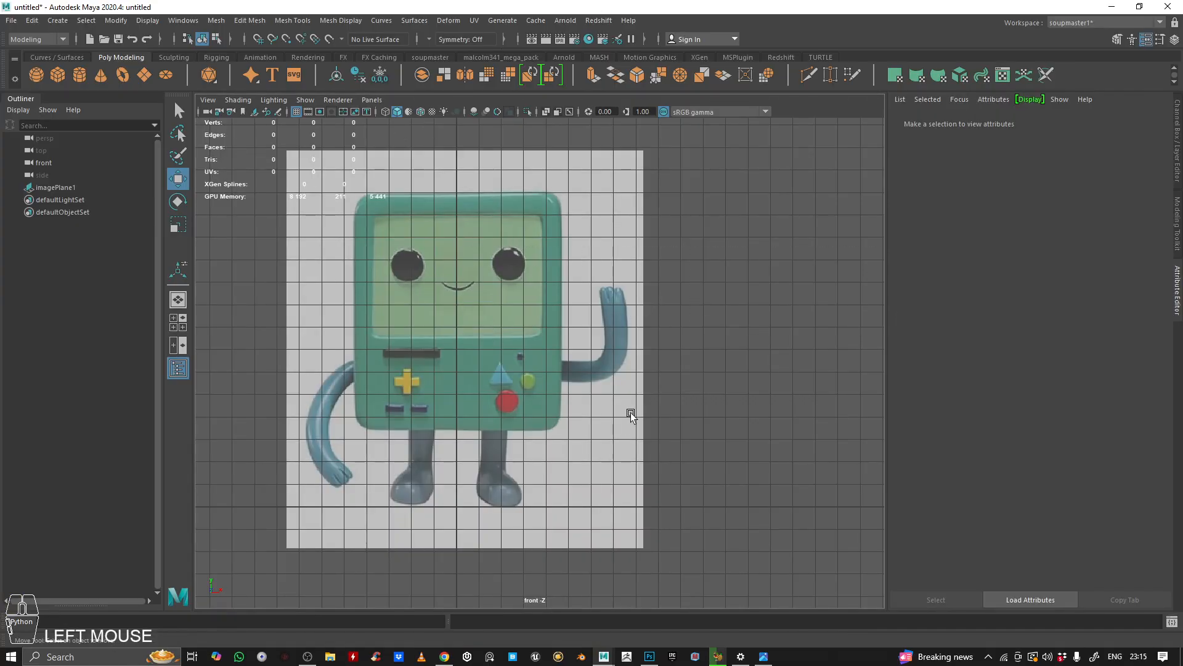
scroll(631, 415, down, 1)
alt+middle_drag(582, 414, 599, 378)
scroll(598, 345, up, 5)
alt+middle_drag(595, 308, 579, 423)
alt+middle_drag(363, 241, 502, 169)
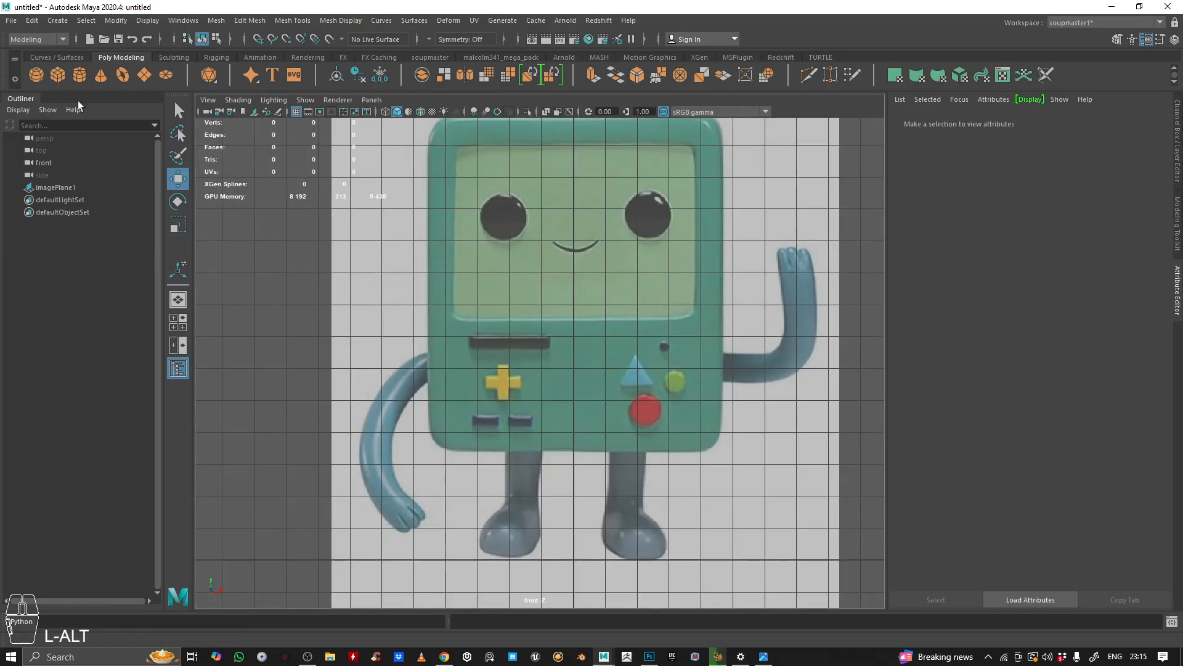
click(57, 74)
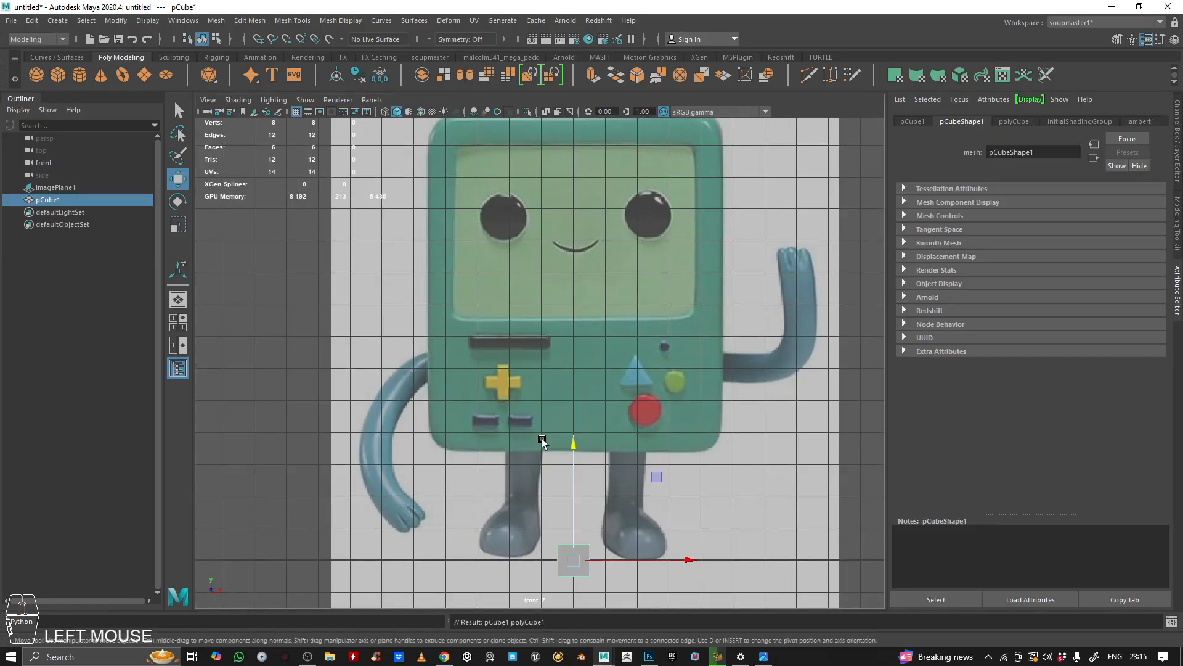
Step: Move the cube up to the height of BMO's screen
drag(574, 462, 573, 210)
alt+right_drag(574, 211, 672, 278)
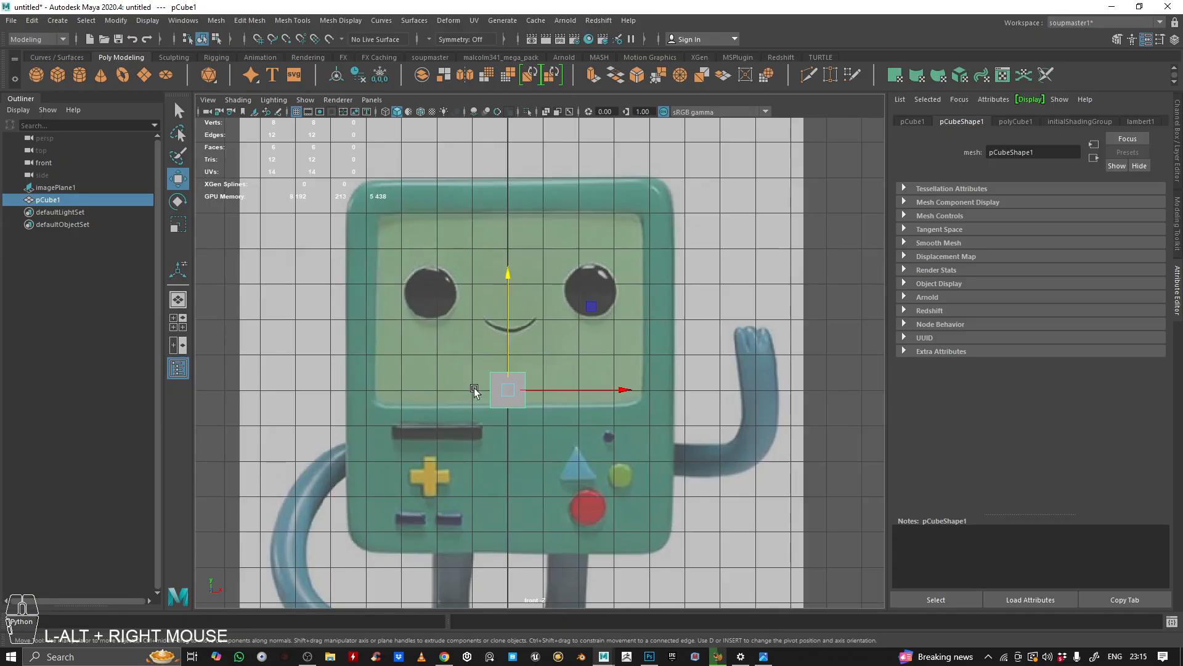
drag(504, 361, 504, 352)
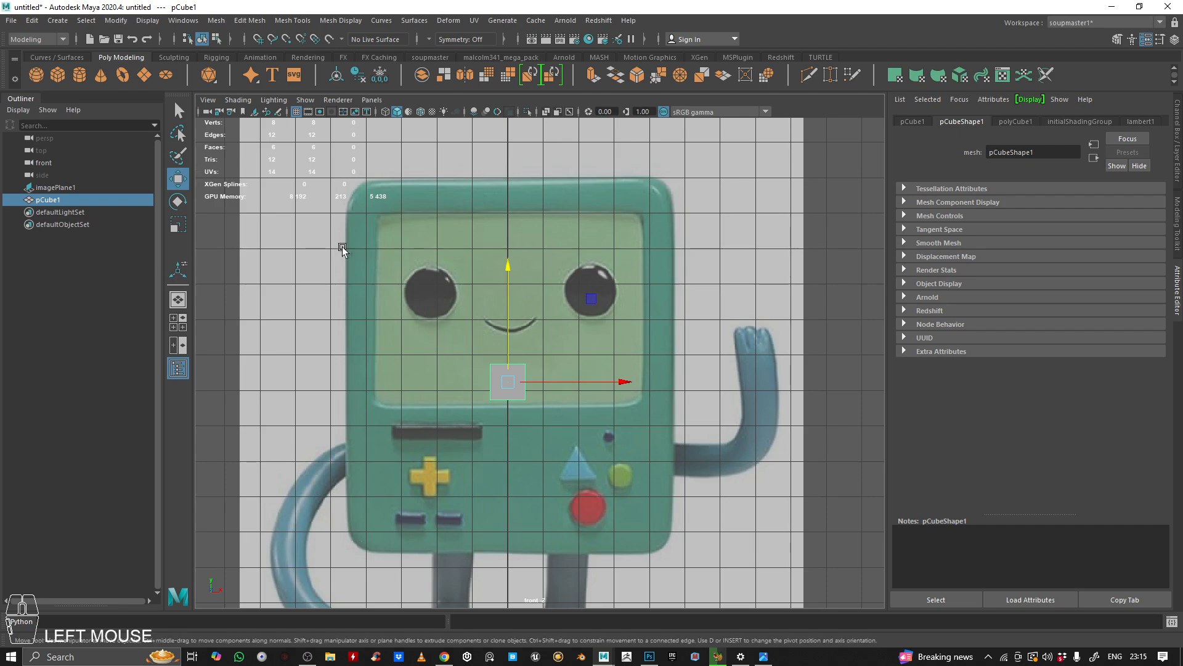
Step: Scale the cube horizontally to match the width of BMO's body
key(r)
drag(624, 386, 746, 392)
drag(617, 380, 734, 385)
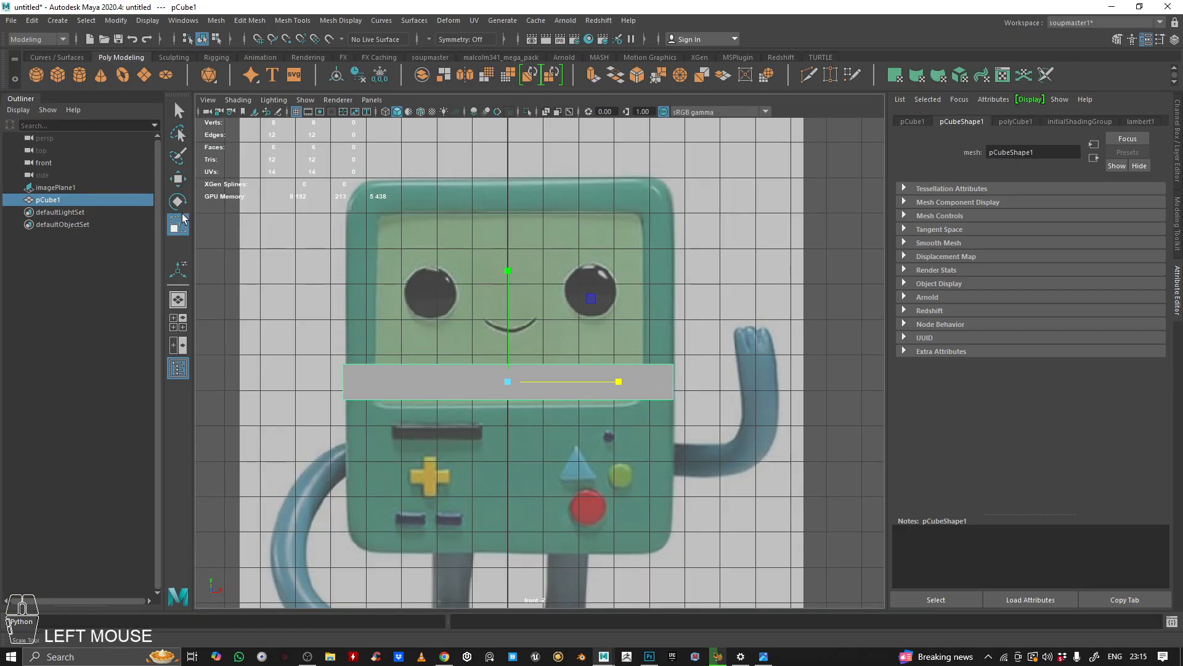
click(178, 179)
click(178, 202)
click(180, 224)
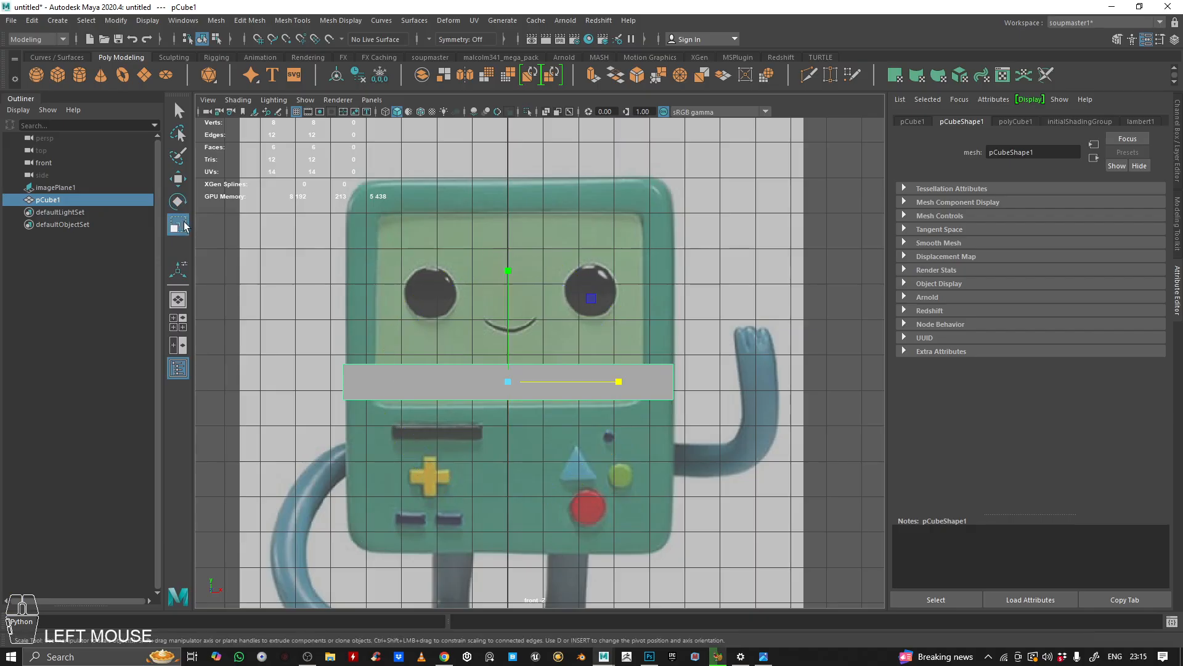
key(w)
key(r)
click(349, 339)
drag(346, 343, 624, 440)
click(527, 195)
click(99, 187)
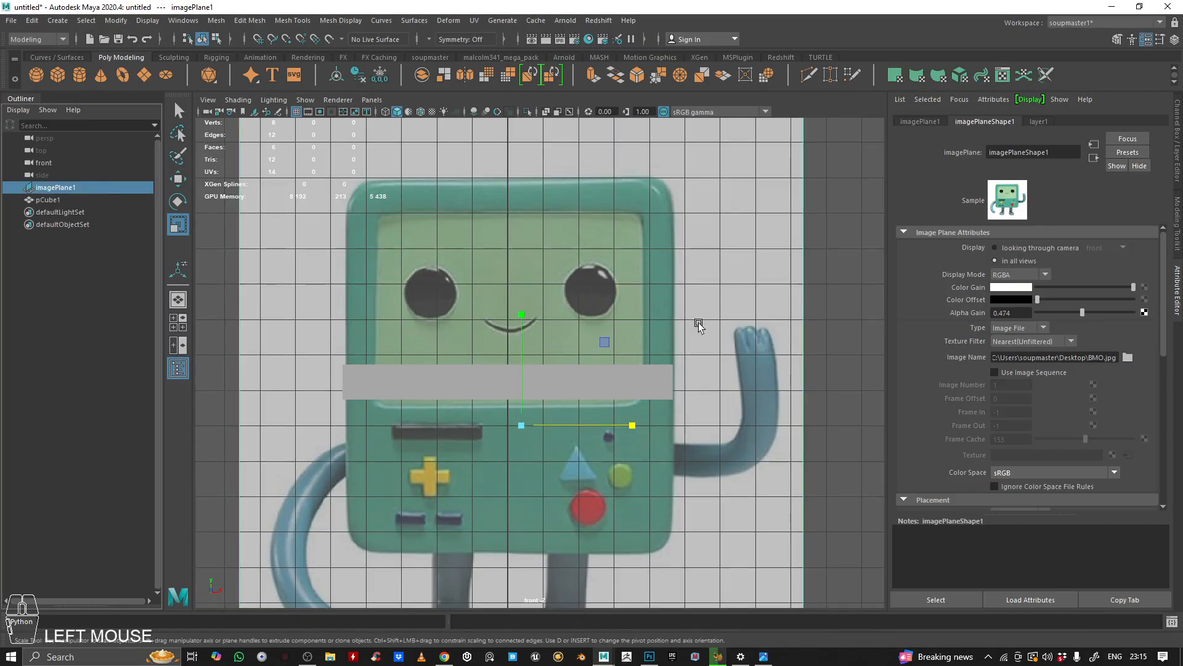
key(w)
drag(618, 429, 616, 429)
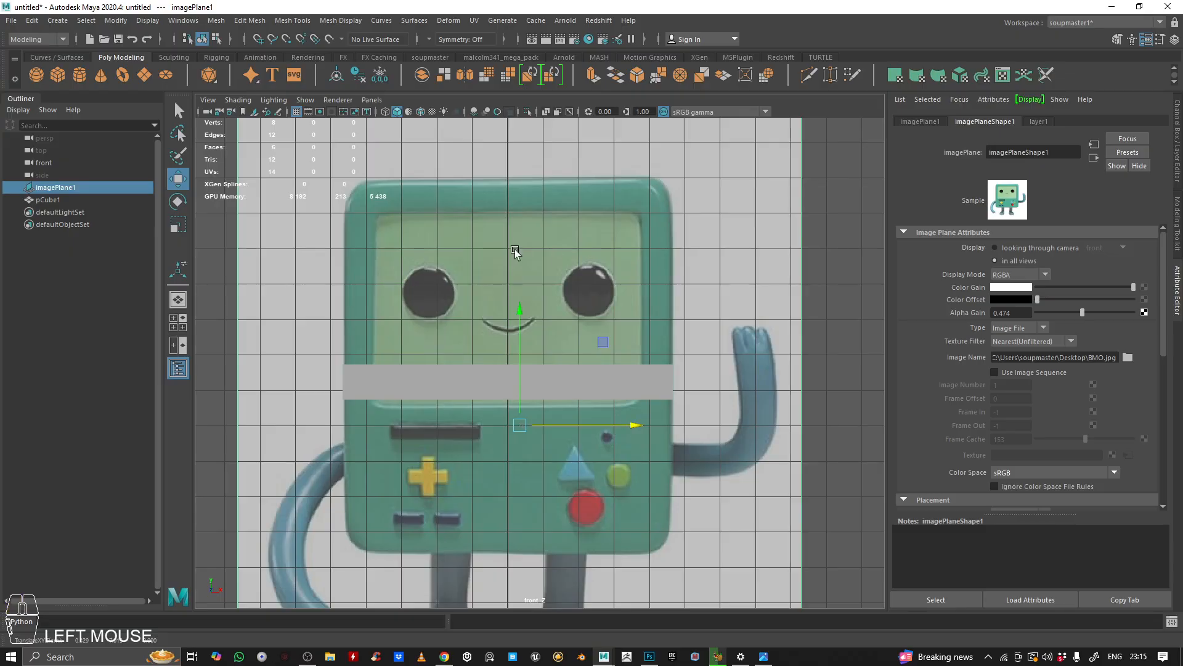
Step: Select the cube's top vertices and move them up to the top edge of BMO's body
click(604, 370)
right_drag(732, 212, 675, 207)
drag(333, 355, 727, 377)
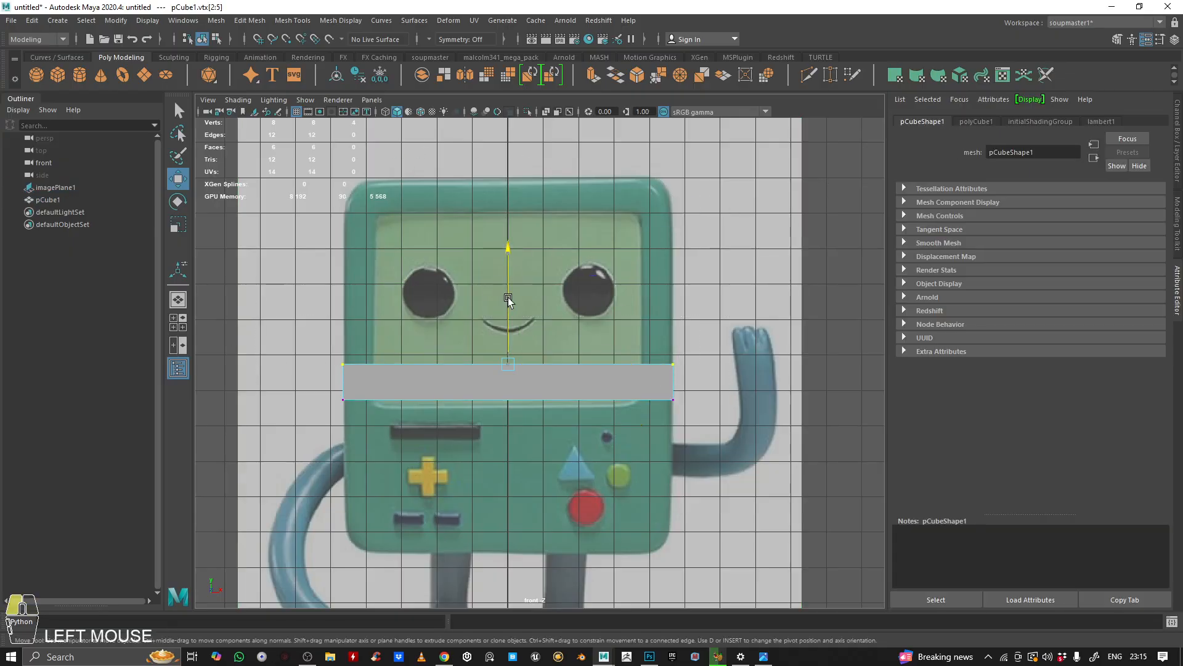
drag(508, 300, 496, 116)
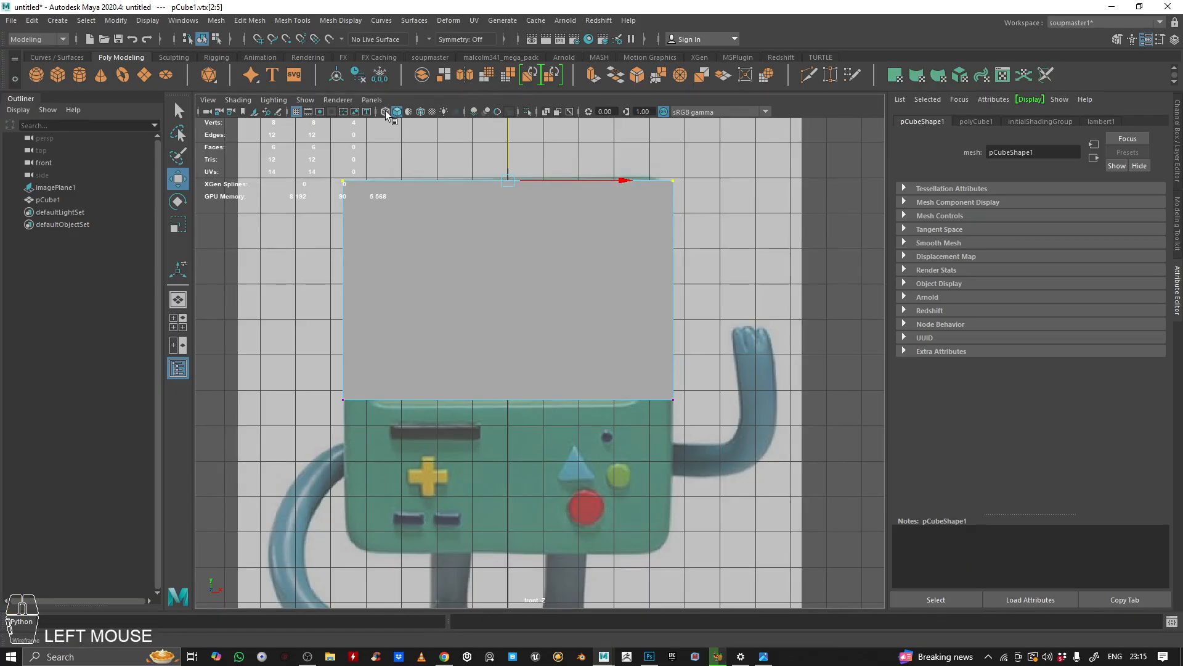
Step: Enable X-ray shading and move the cube's bottom vertices down to the bottom edge of BMO's body
click(386, 112)
drag(509, 137, 504, 137)
drag(266, 398, 681, 425)
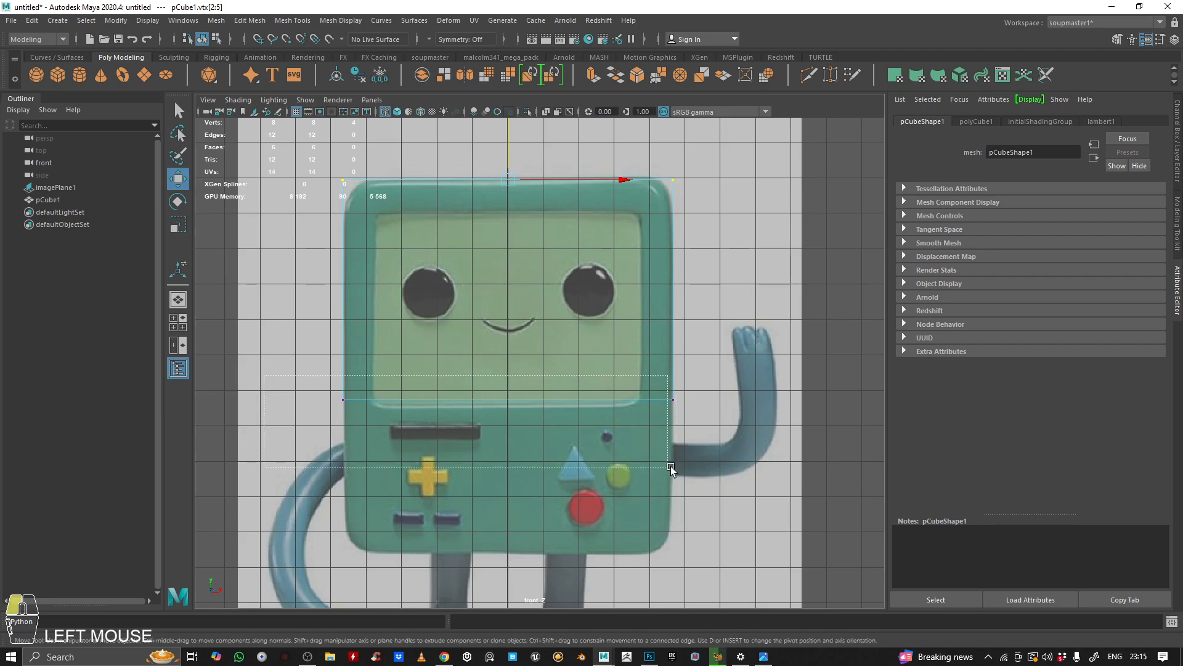
click(486, 503)
drag(263, 350, 851, 498)
drag(505, 294, 508, 449)
Step: Switch to the perspective view and scale the cube's depth along Z to form BMO's body thickness
key(space)
key(space)
alt+drag(587, 300, 441, 318)
alt+right_drag(591, 333, 542, 327)
alt+middle_drag(557, 332, 571, 407)
alt+drag(571, 407, 502, 333)
right_drag(501, 330, 592, 308)
alt+drag(602, 303, 524, 333)
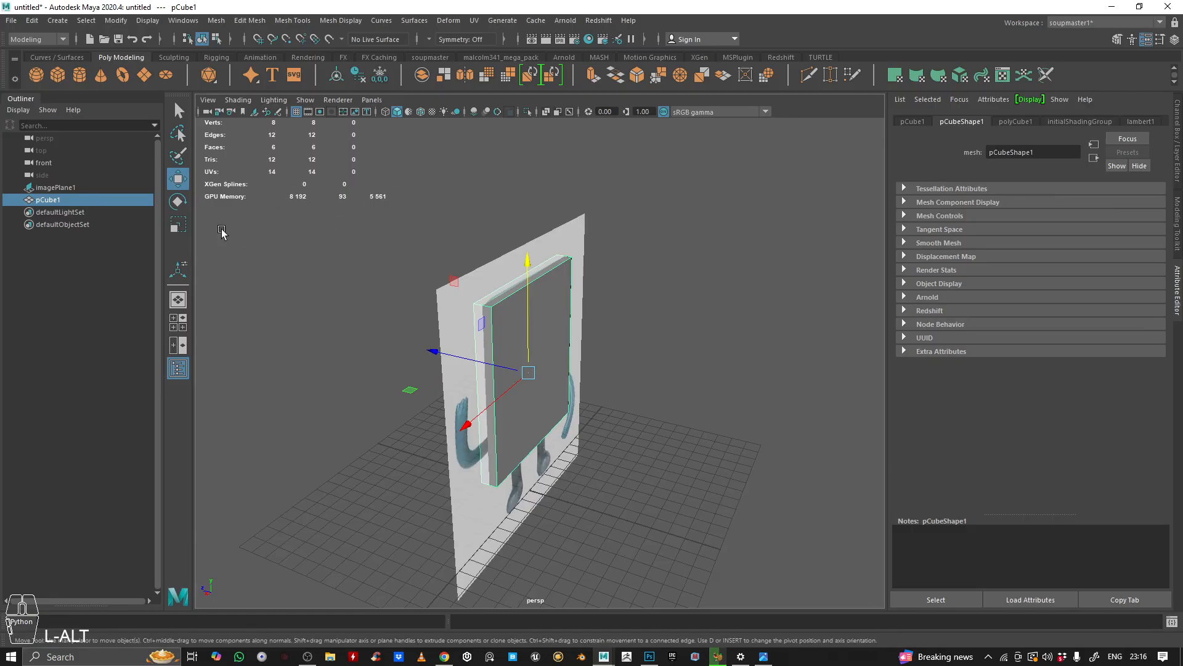
key(r)
alt+drag(212, 239, 484, 322)
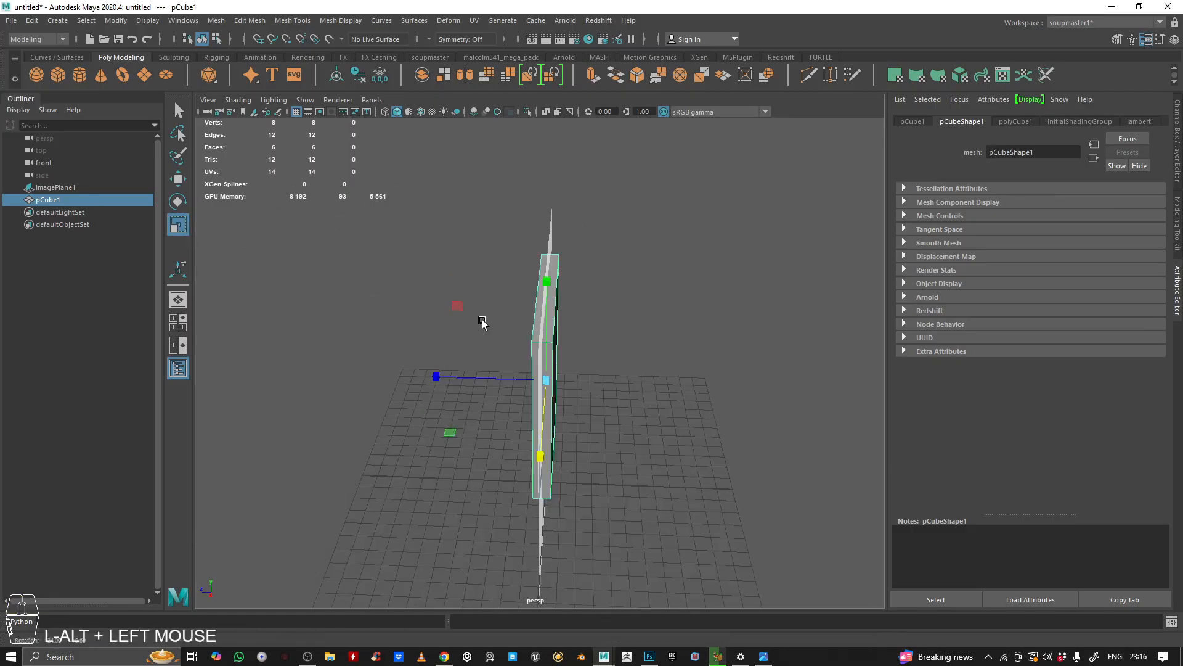
drag(436, 377, 13, 336)
alt+drag(431, 327, 629, 345)
Step: Inspect the cube's fit against the reference in the front and perspective views
key(space)
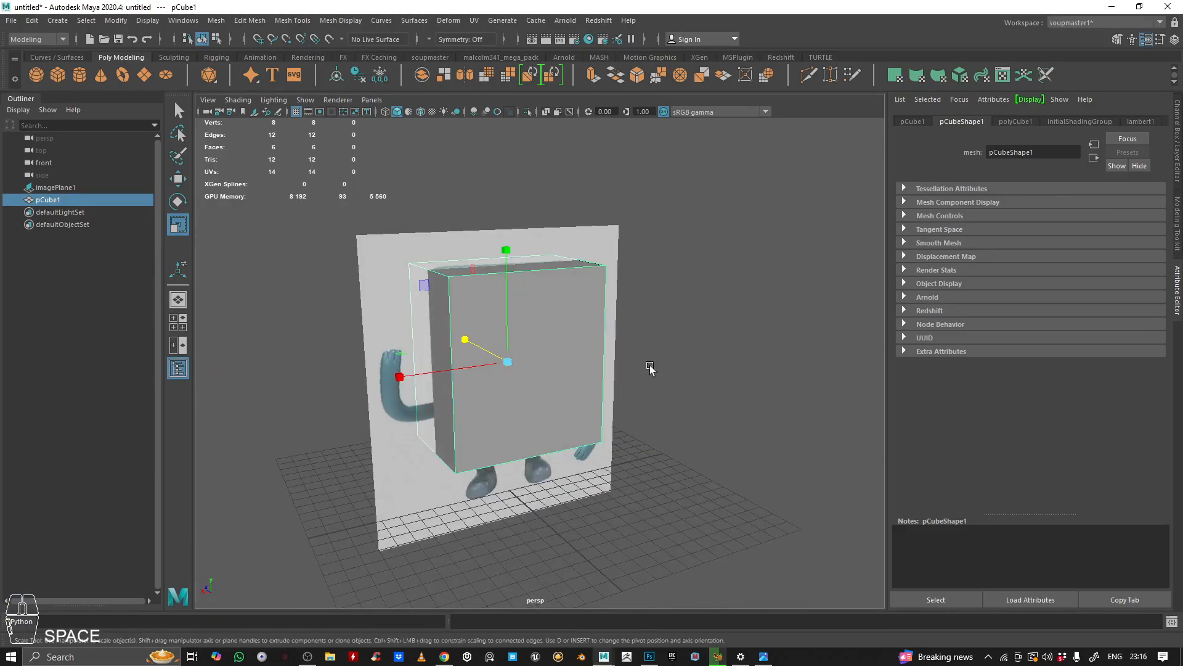
key(space)
alt+middle_drag(399, 413, 430, 389)
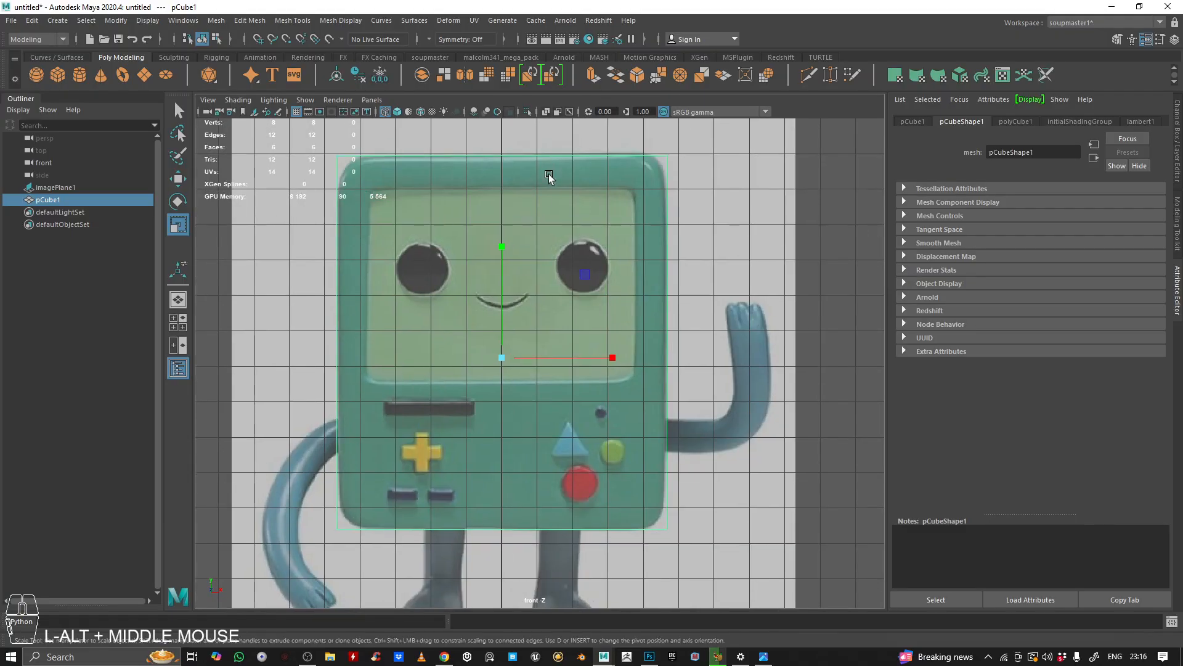
alt+right_drag(352, 177, 469, 185)
alt+middle_drag(338, 198, 576, 383)
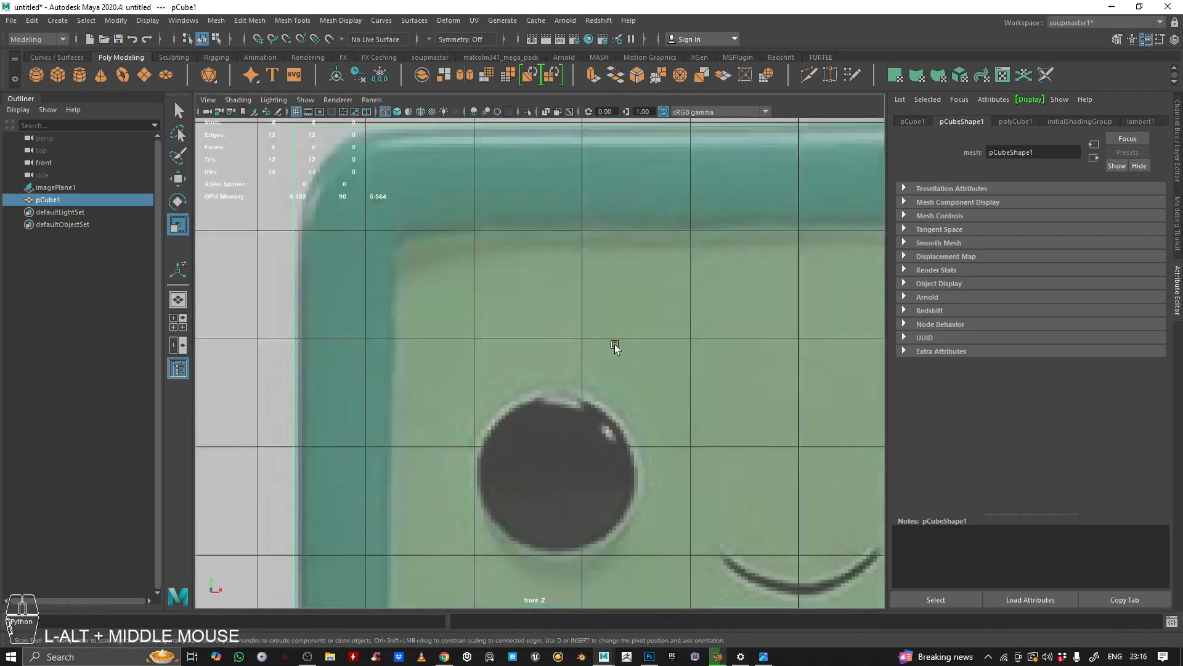
alt+right_drag(575, 383, 498, 231)
alt+right_drag(721, 308, 643, 299)
alt+middle_drag(643, 298, 584, 259)
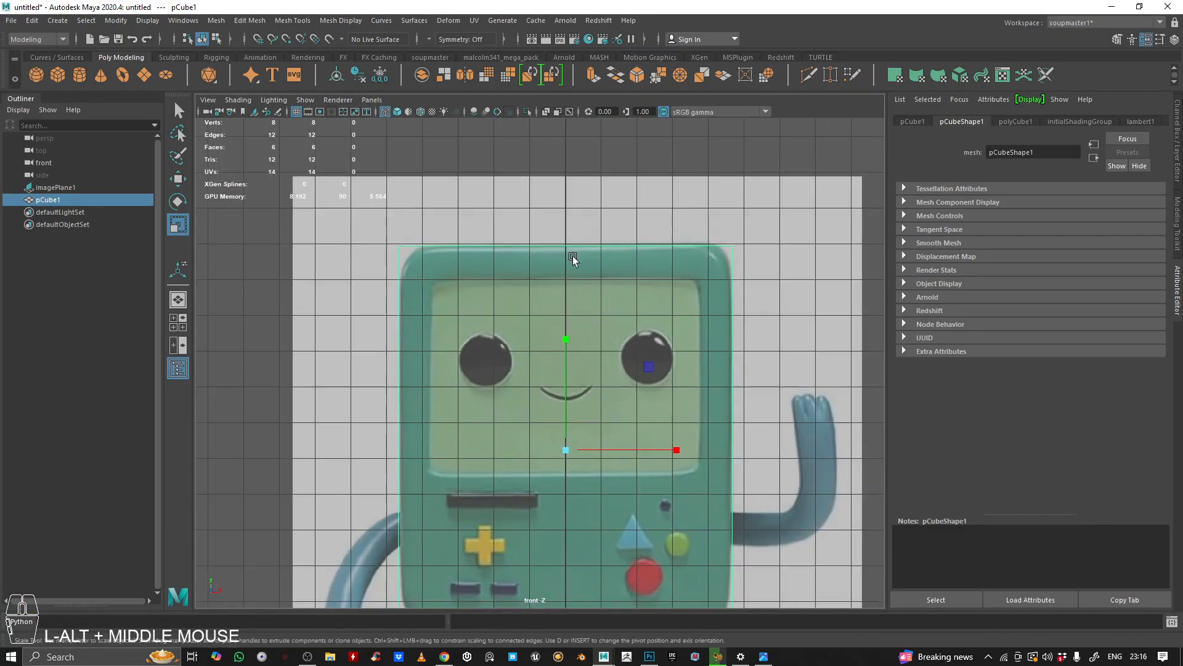
key(space)
key(space)
alt+drag(607, 267, 512, 285)
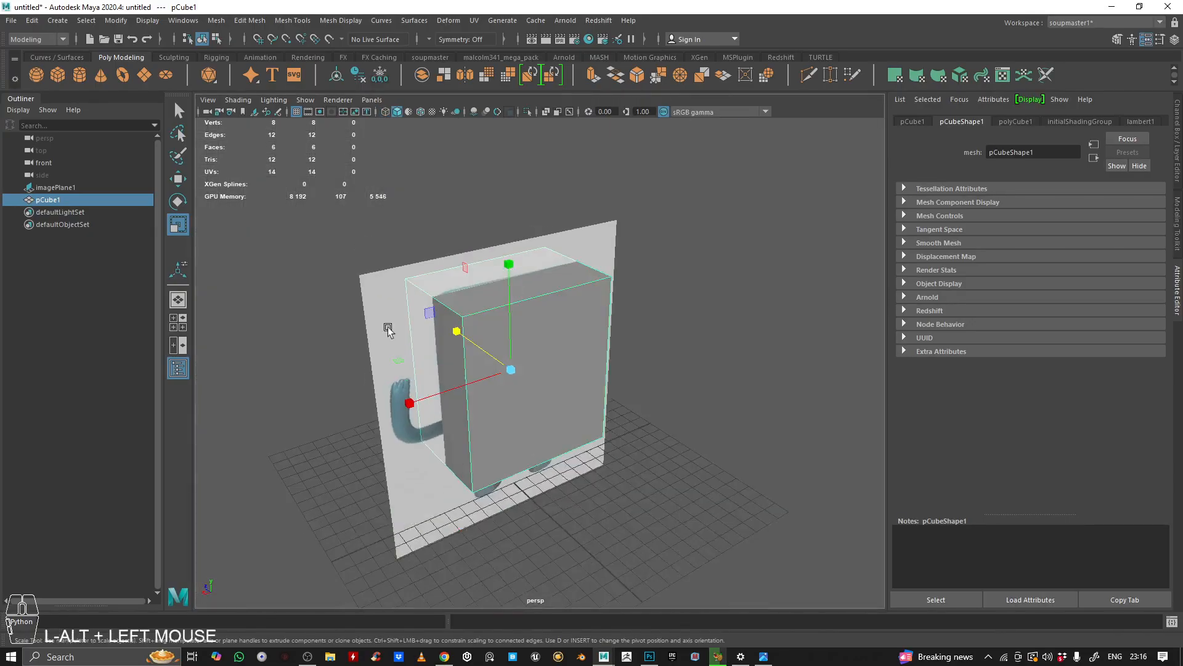
Step: Orbit around the body cube in the perspective view to examine its shape against the reference
alt+right_drag(512, 285, 505, 322)
alt+middle_drag(505, 322, 523, 338)
alt+drag(523, 338, 533, 333)
alt+right_drag(493, 114, 469, 120)
alt+drag(468, 120, 508, 222)
alt+right_drag(508, 222, 512, 253)
alt+drag(512, 251, 584, 254)
alt+right_drag(584, 254, 419, 251)
alt+drag(419, 251, 375, 218)
alt+drag(530, 276, 457, 245)
alt+right_drag(456, 244, 431, 240)
alt+drag(431, 240, 470, 275)
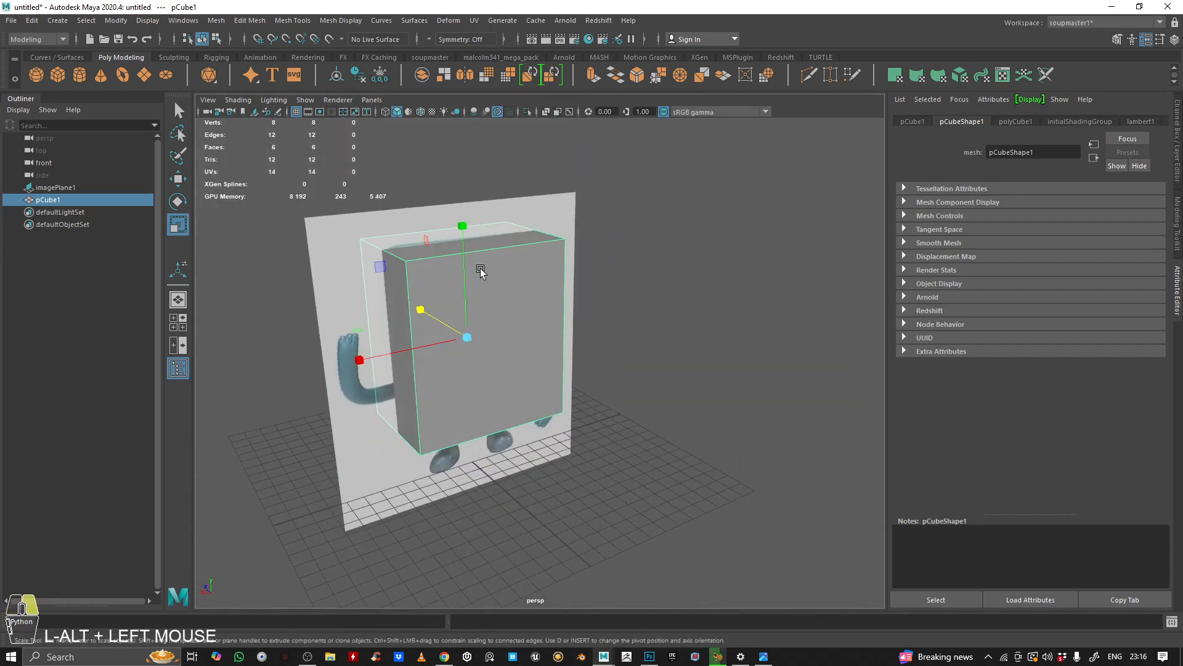
Step: Select all of the cube's edges and bevel them with a fraction of 0.21 and 4 segments
right_click(481, 271)
click(261, 172)
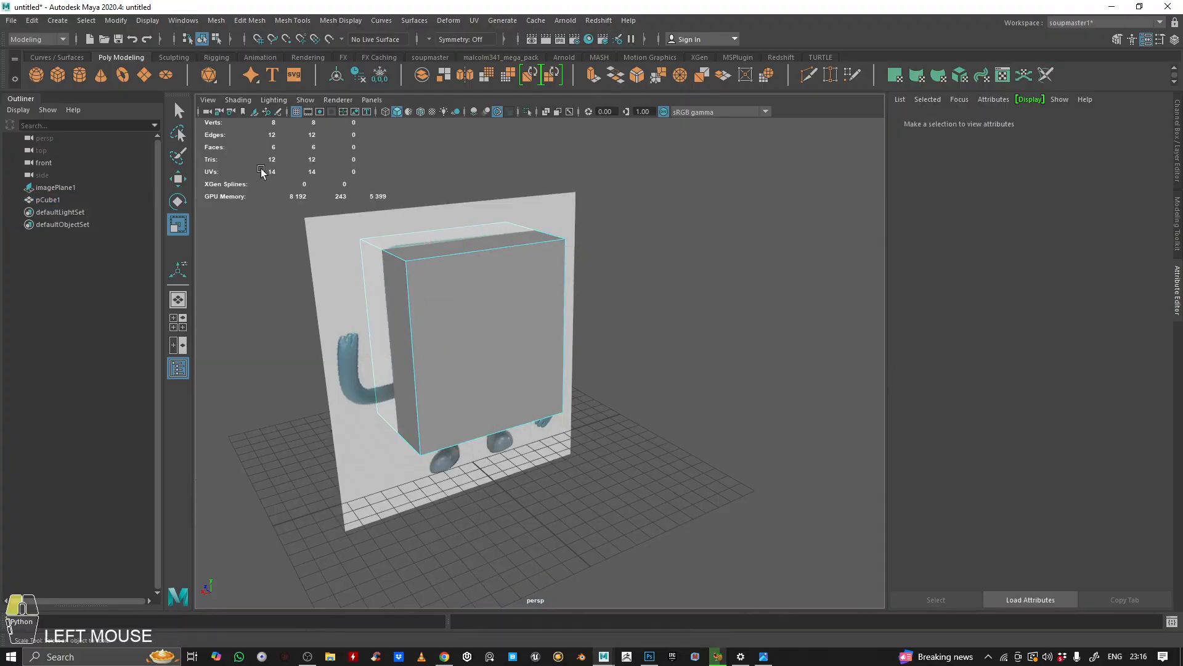
drag(377, 228, 378, 229)
right_drag(428, 289, 417, 106)
drag(204, 165, 714, 536)
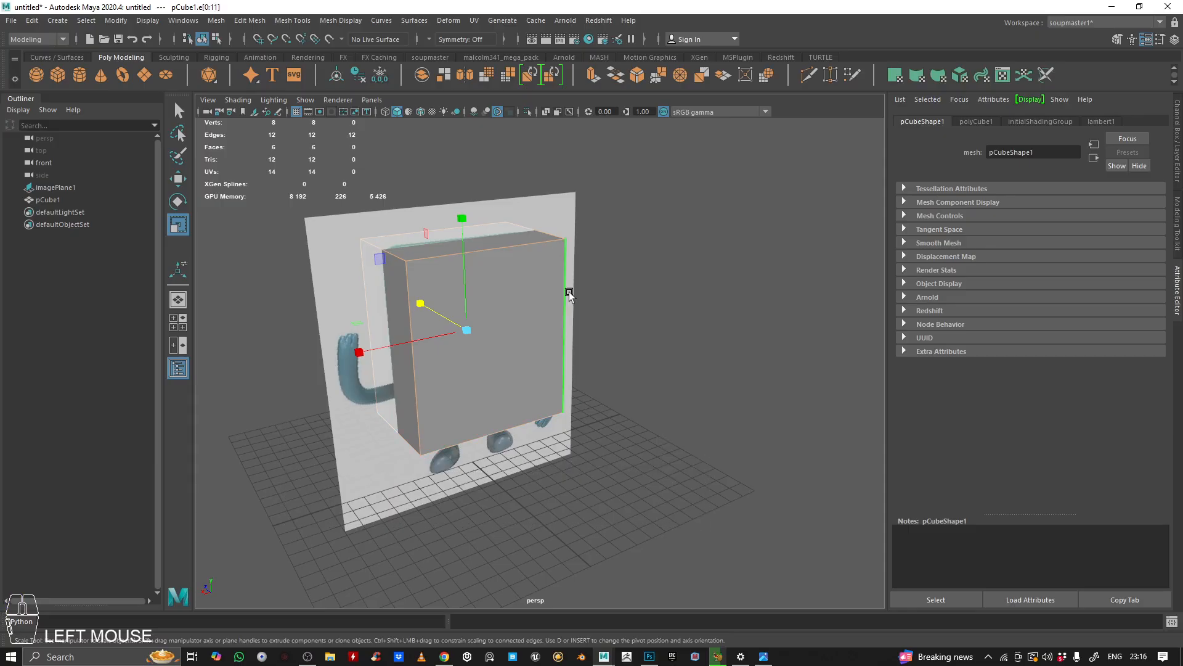
alt+drag(582, 339, 557, 297)
alt+middle_drag(557, 297, 590, 325)
alt+right_drag(588, 325, 692, 71)
click(635, 78)
alt+drag(567, 264, 753, 257)
key(space)
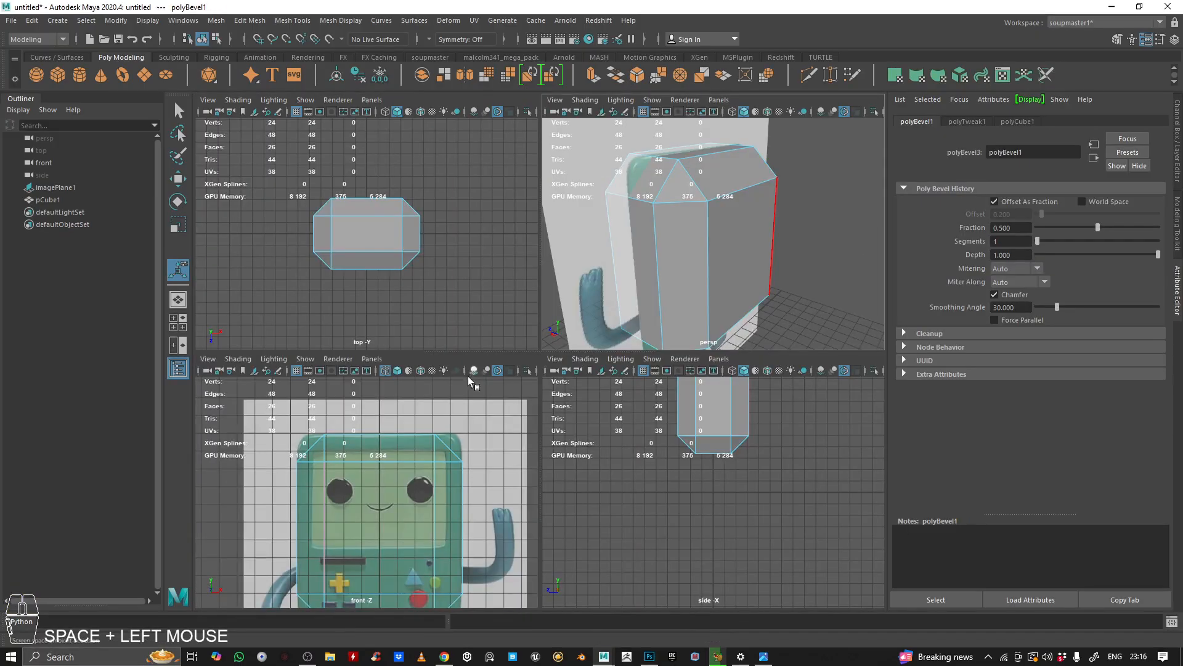
scroll(408, 486, up, 3)
alt+middle_drag(403, 459, 447, 502)
ctrl+middle_drag(435, 435, 413, 435)
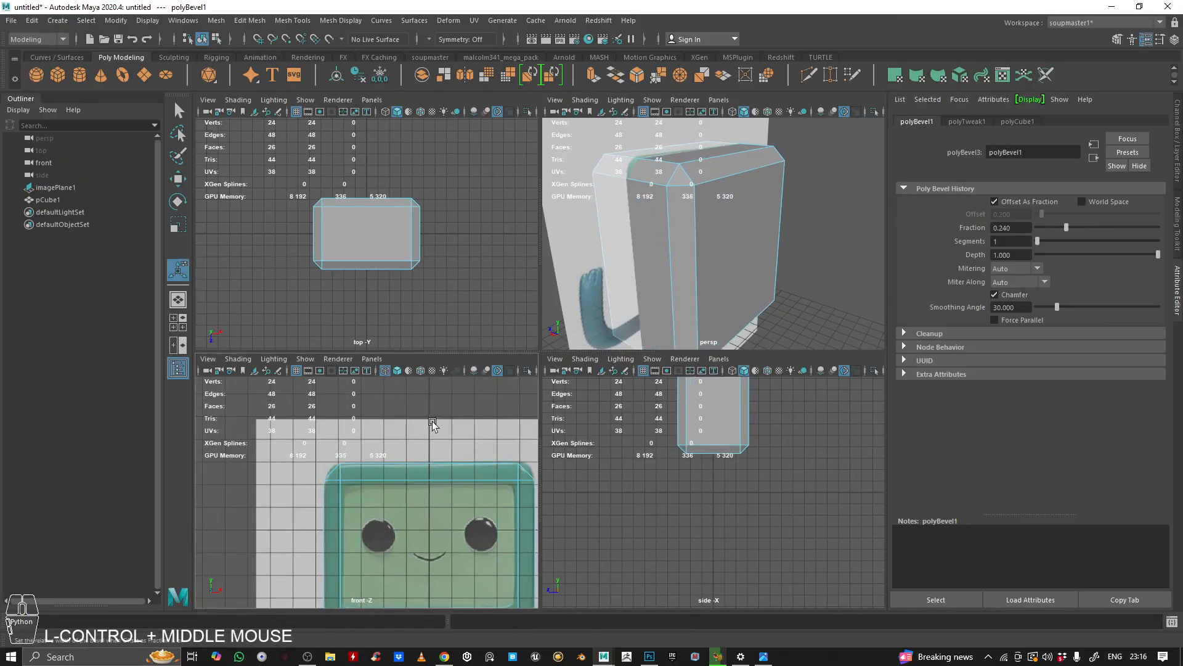
middle_click(679, 266)
key(space)
scroll(554, 302, down, 4)
alt+drag(524, 309, 500, 305)
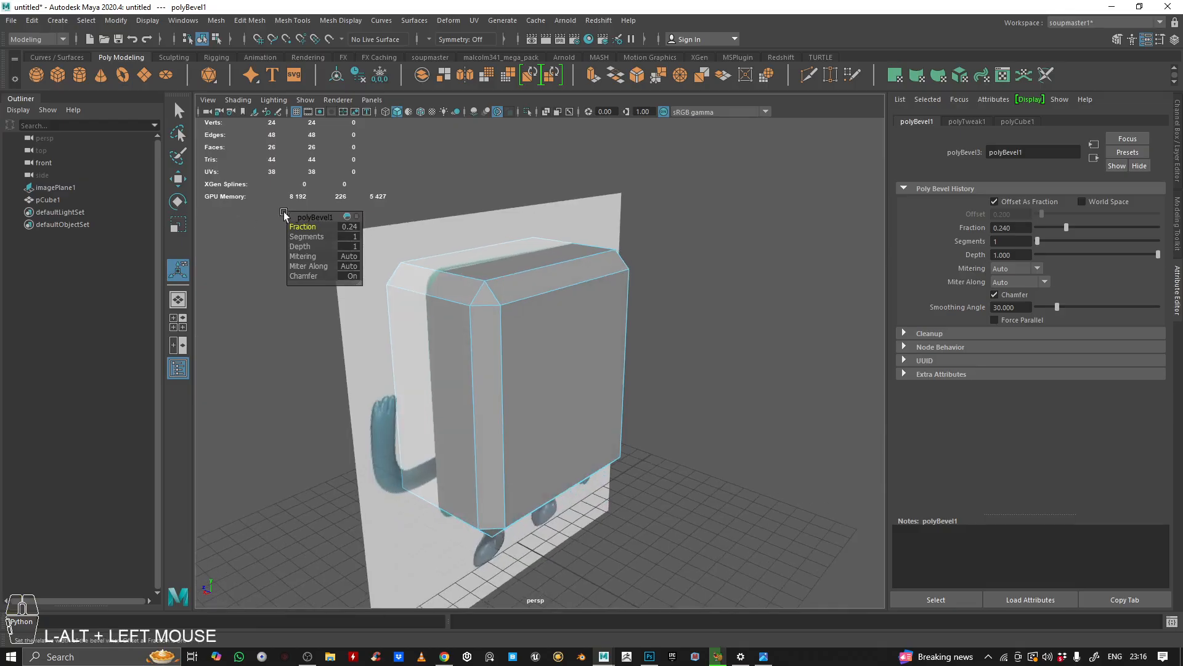
drag(303, 219, 277, 206)
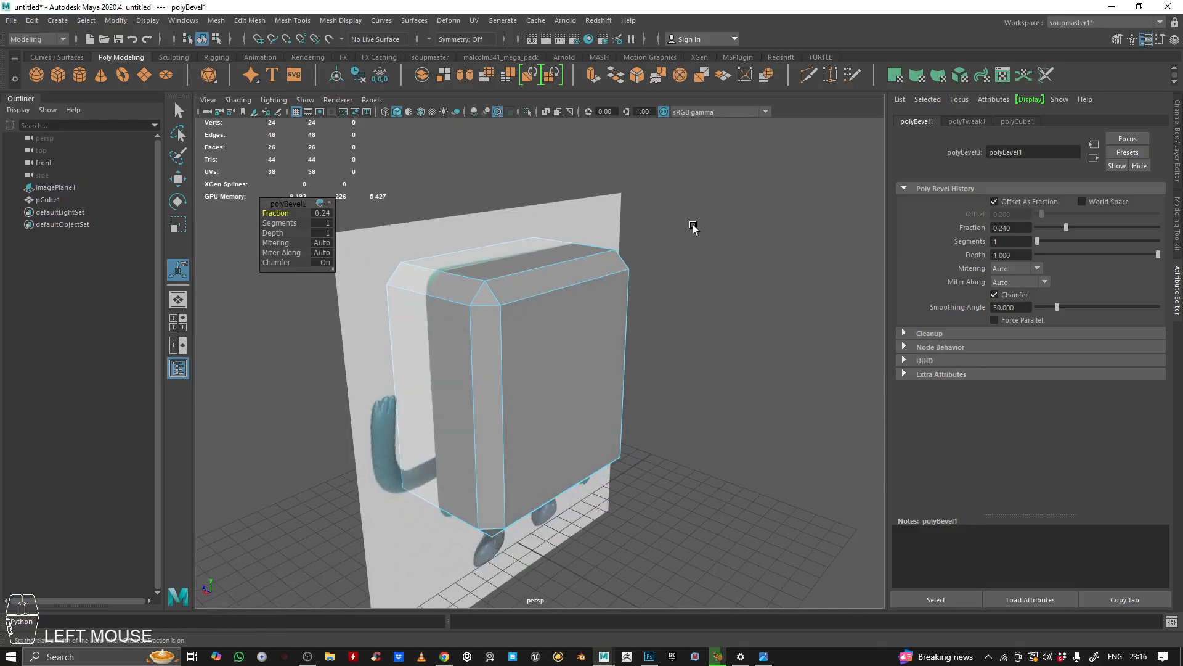
mouse_move(748, 232)
ctrl+middle_down()
mouse_move(727, 229)
mouse_move(762, 230)
mouse_move(742, 231)
ctrl+middle_up()
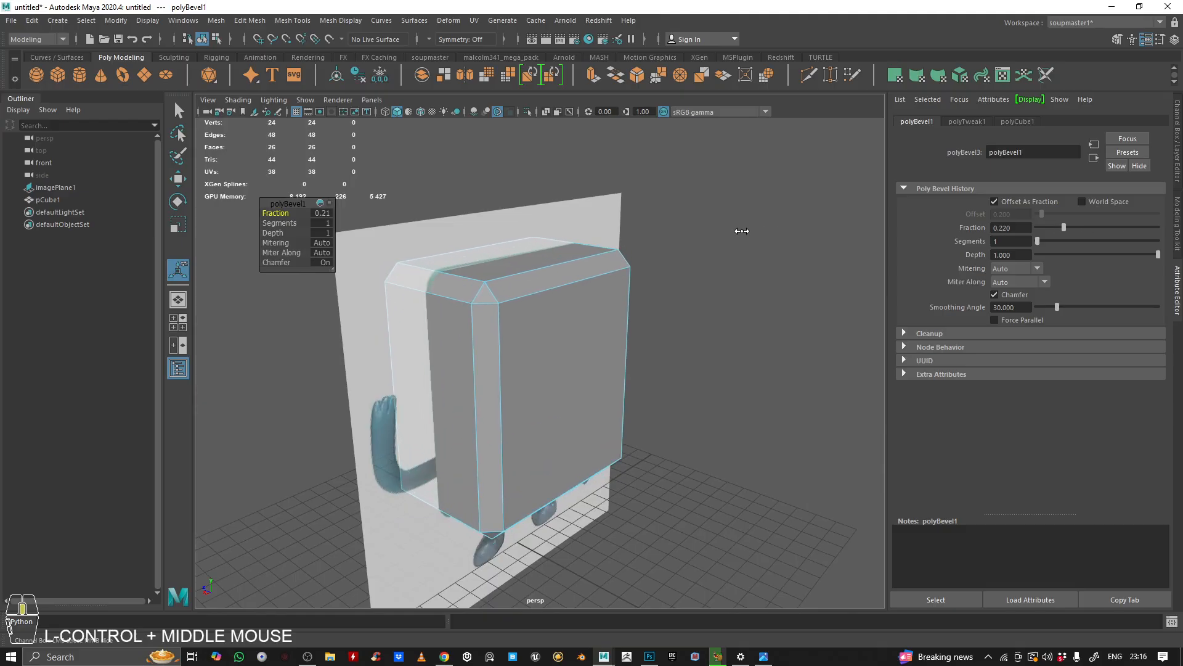
alt+drag(744, 234, 708, 228)
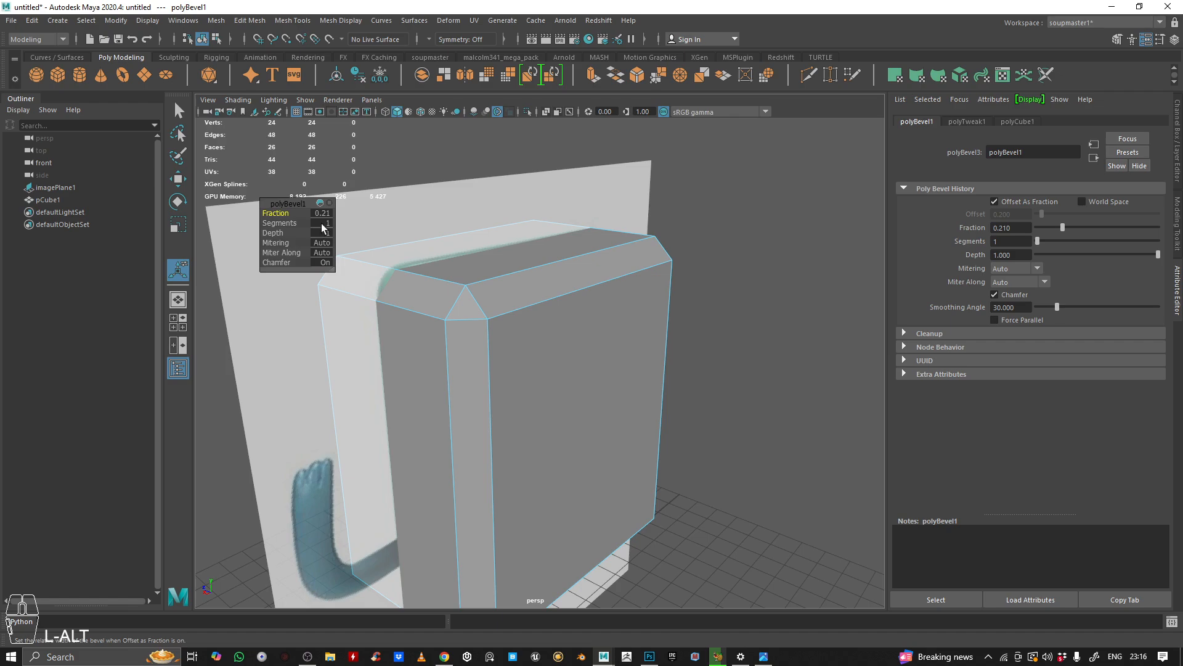
click(323, 223)
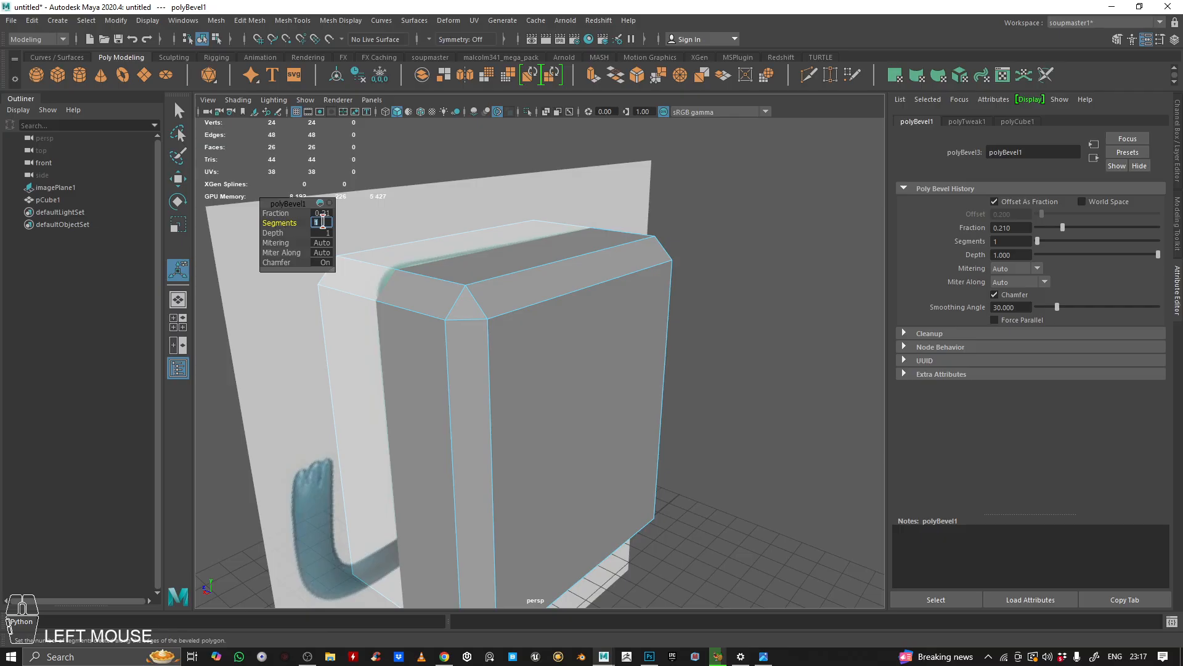
text(4)
key(Return)
Step: Examine the beveled body from the front and perspective views, zooming in on the rounded corners
alt+drag(555, 304, 578, 276)
alt+right_drag(555, 290, 523, 332)
key(space)
key(space)
alt+middle_drag(490, 406, 431, 374)
alt+right_drag(582, 290, 550, 294)
alt+middle_drag(640, 285, 557, 290)
right_drag(557, 291, 514, 457)
key(space)
key(space)
alt+drag(699, 243, 611, 309)
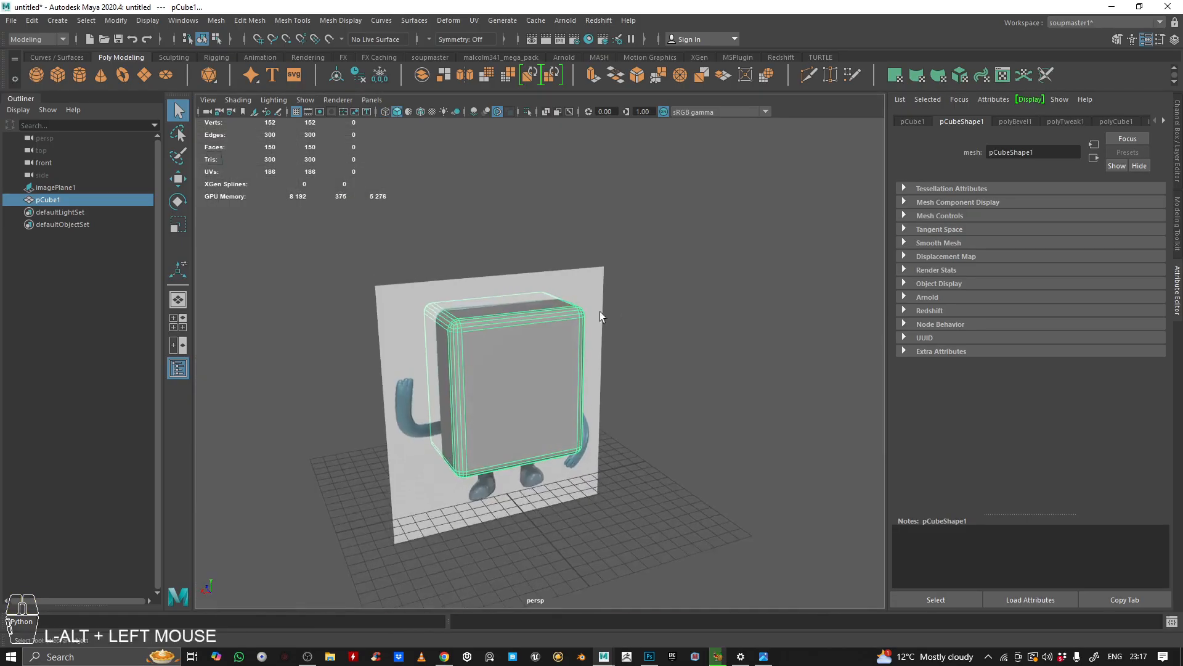
alt+middle_drag(611, 309, 620, 282)
key(space)
key(space)
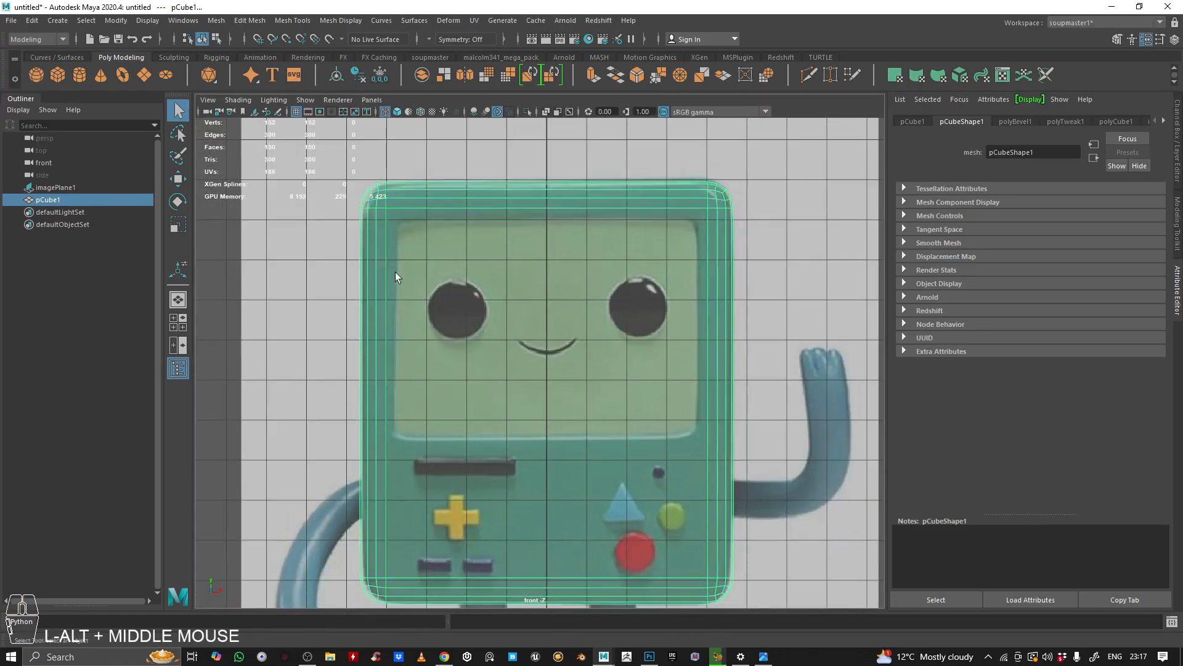
alt+middle_drag(557, 233, 598, 239)
alt+right_drag(598, 239, 516, 271)
key(space)
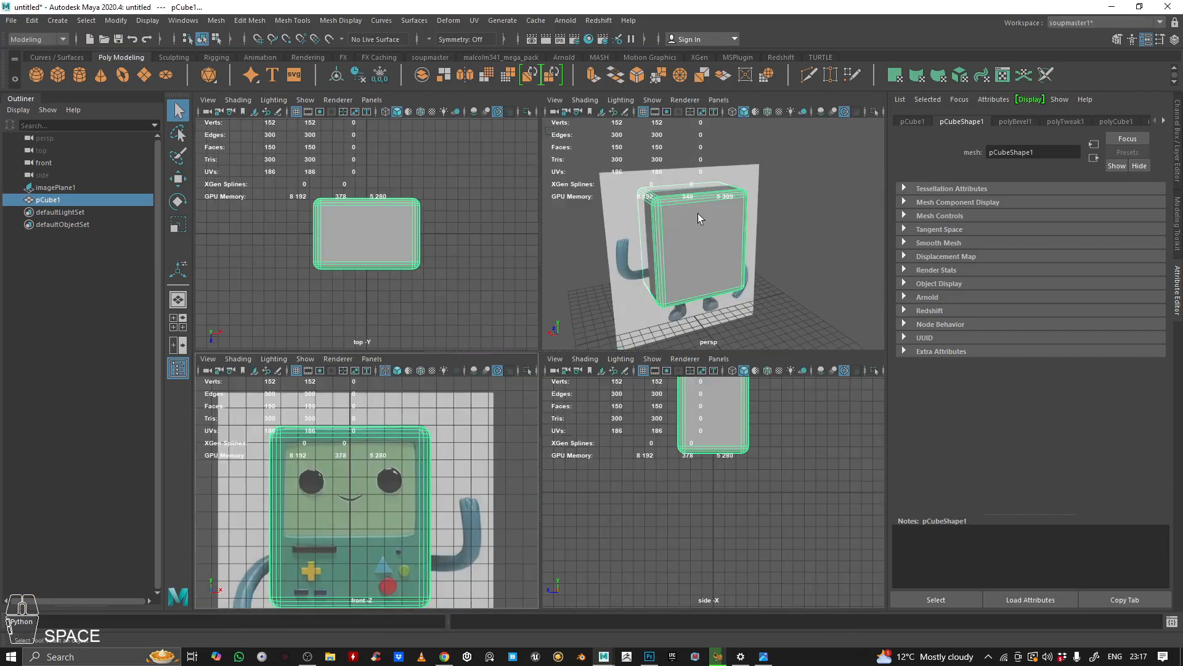
key(space)
alt+drag(698, 218, 586, 256)
alt+middle_drag(586, 256, 599, 271)
alt+right_drag(600, 271, 744, 149)
alt+drag(806, 96, 597, 295)
alt+right_drag(598, 296, 575, 276)
alt+drag(575, 276, 473, 324)
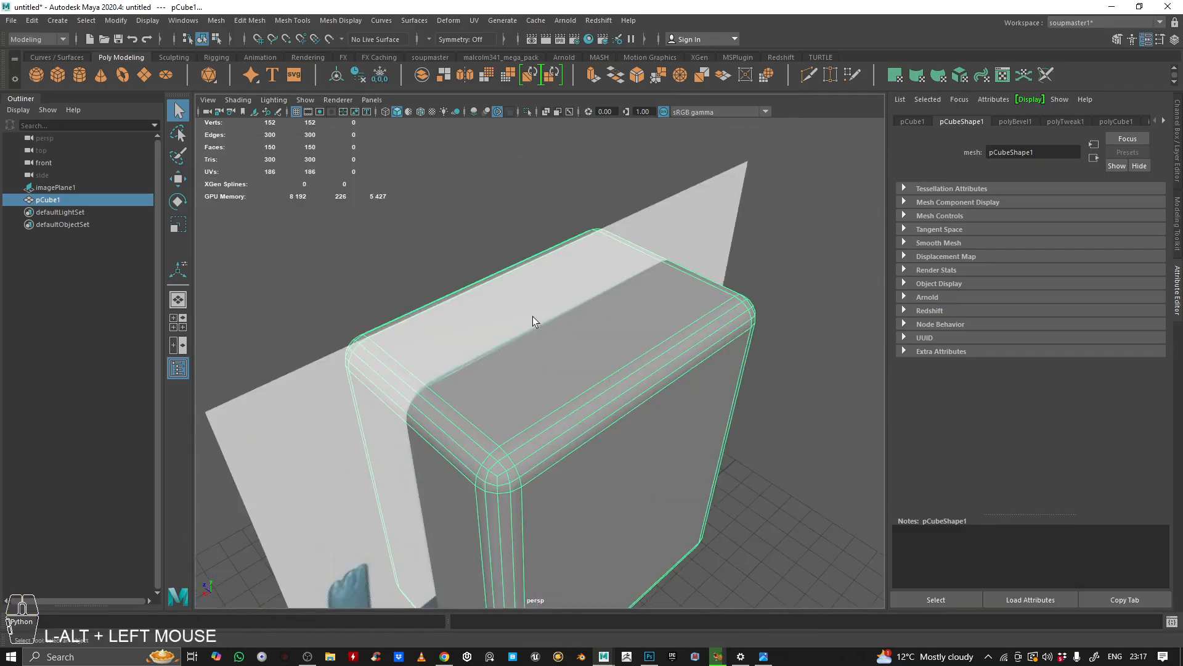
alt+right_drag(473, 325, 614, 295)
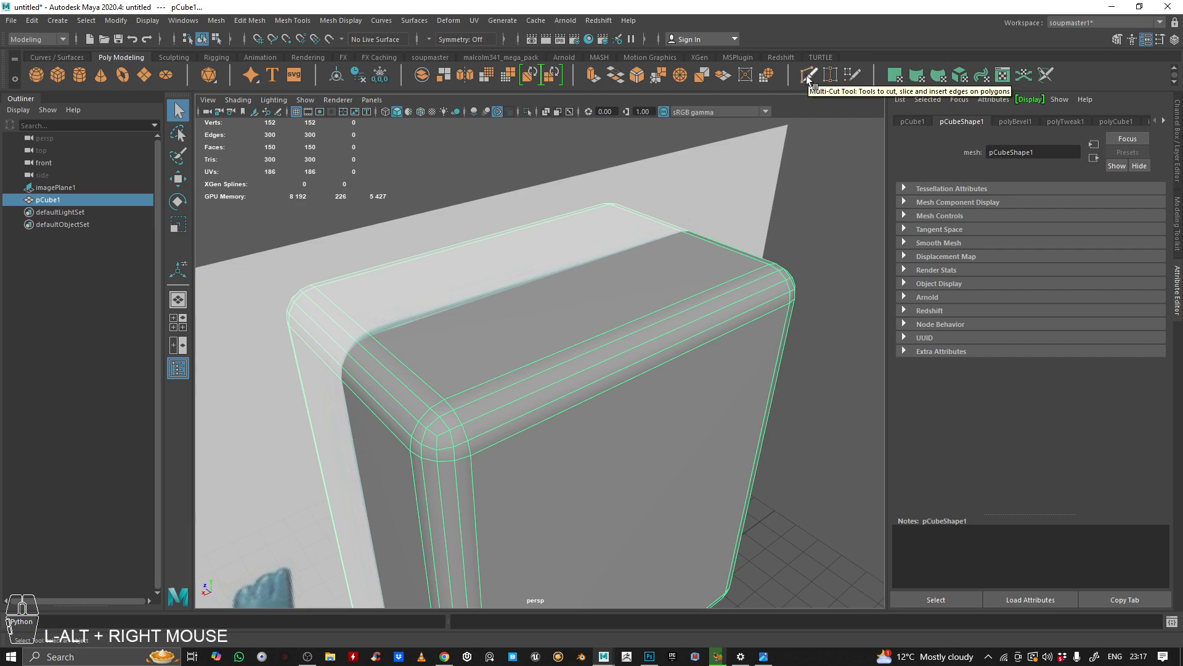
alt+right_drag(830, 139, 683, 172)
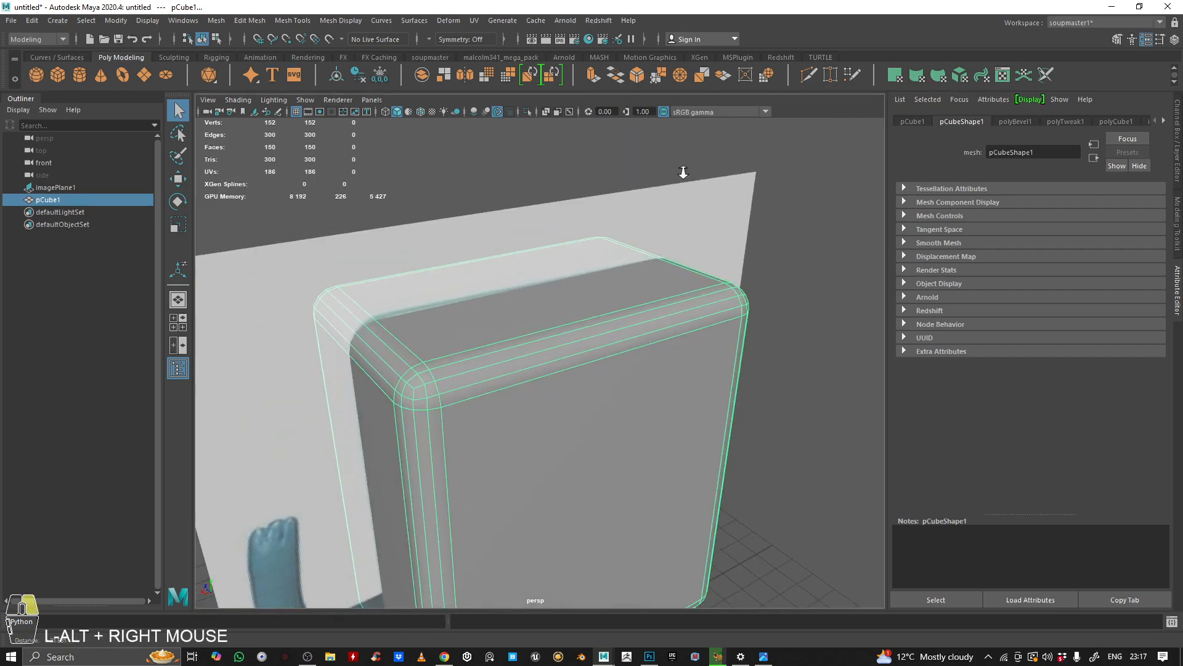
click(807, 77)
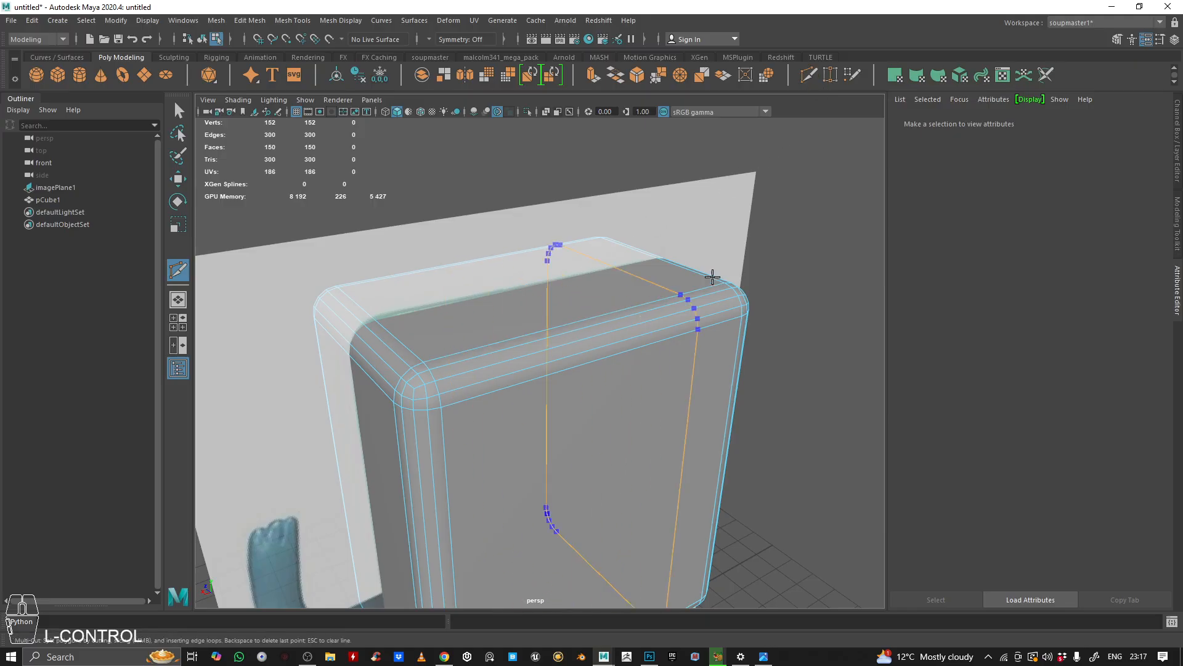
alt+middle_drag(660, 298, 771, 262)
alt+drag(771, 261, 586, 304)
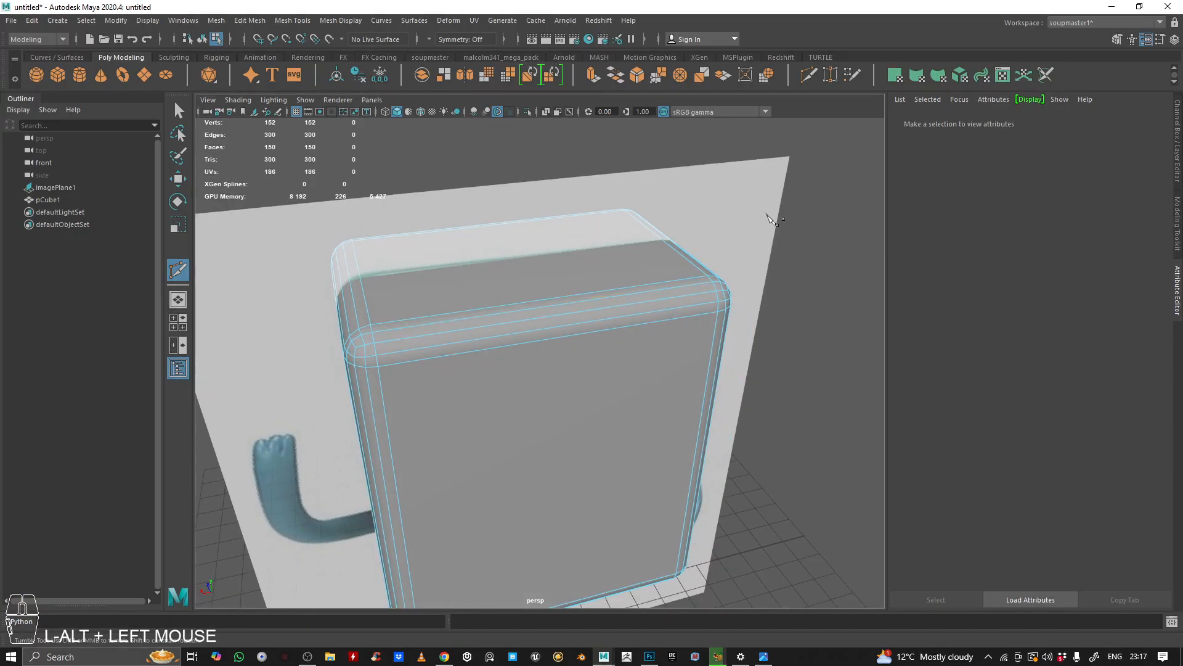
right_drag(536, 326, 737, 150)
click(570, 187)
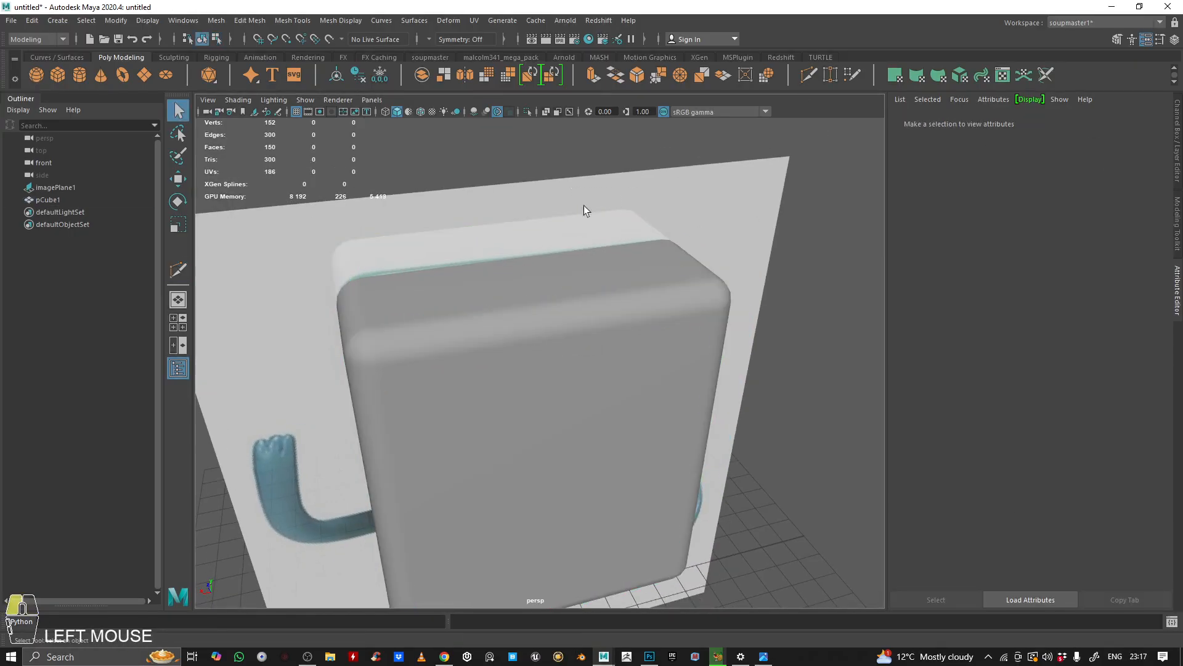
Step: Insert a vertical edge loop through the centre of the body with the Multi-Cut tool
click(562, 390)
alt+drag(562, 389, 544, 308)
alt+right_drag(544, 309, 624, 265)
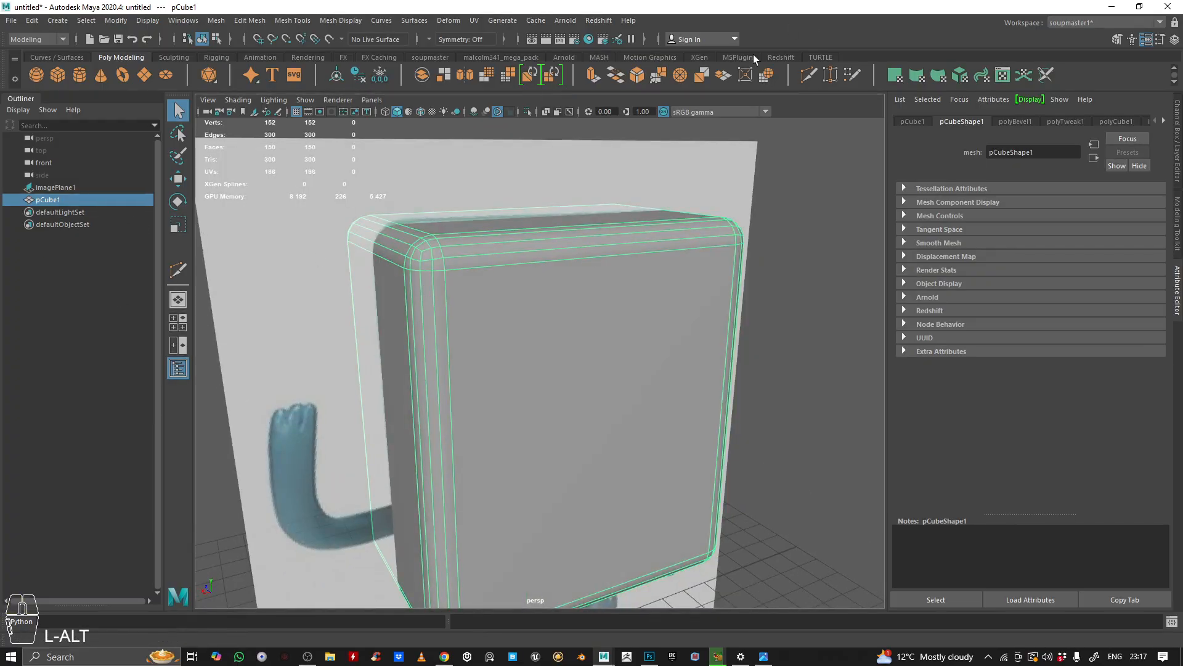
click(808, 73)
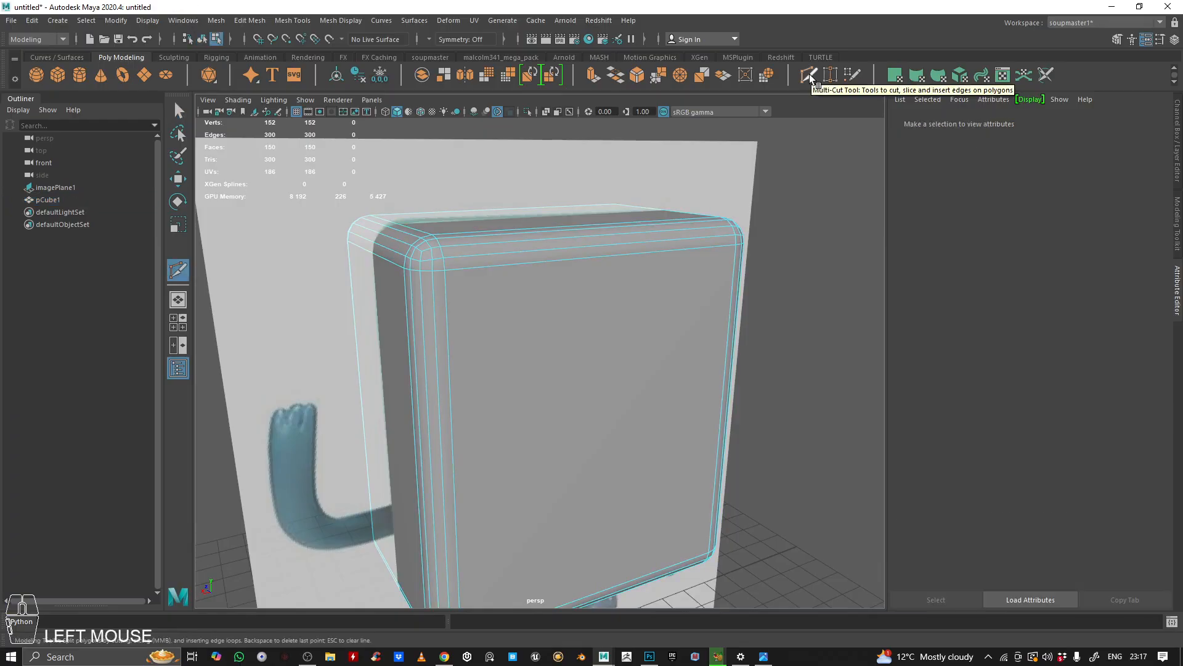
alt+drag(588, 274, 581, 341)
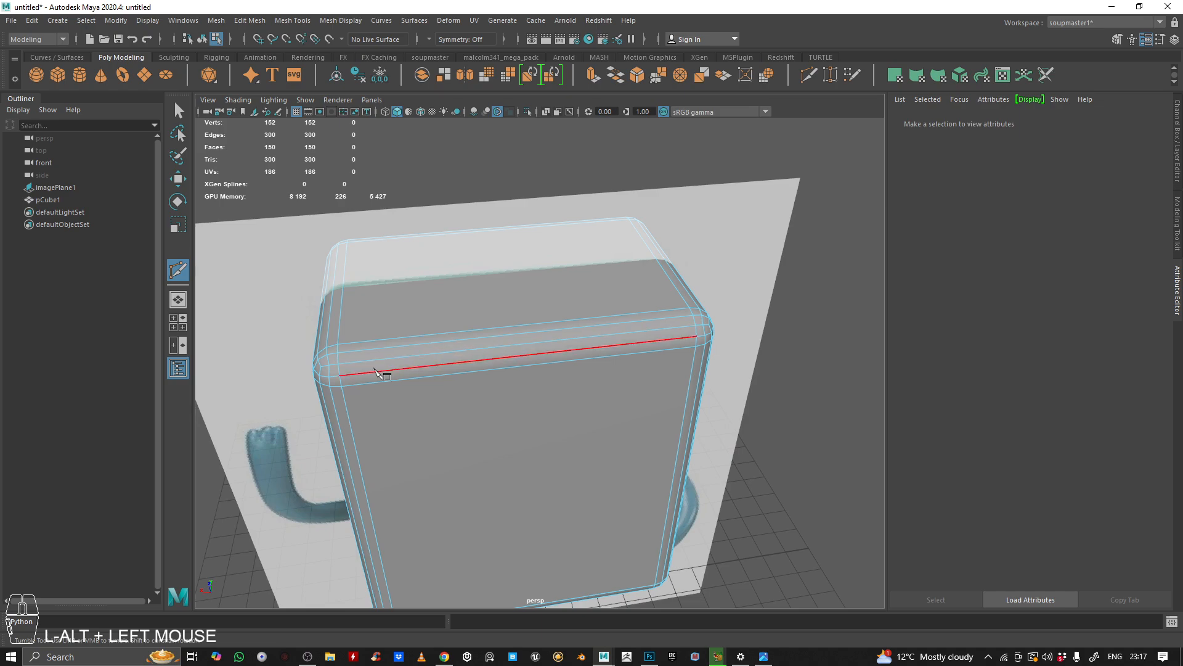
alt+scroll(377, 390, down, 5)
alt+drag(581, 232, 560, 266)
alt+scroll(560, 267, up, 6)
alt+middle_drag(540, 356, 591, 345)
ctrl+middle_click(563, 328)
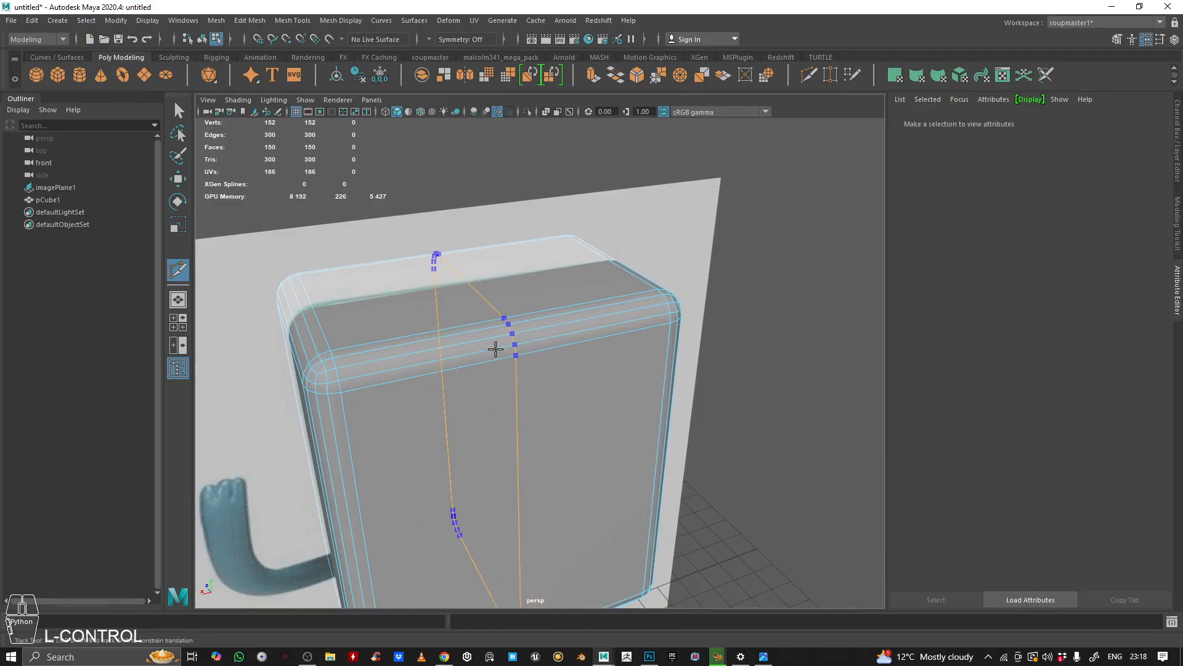
key(space)
key(space)
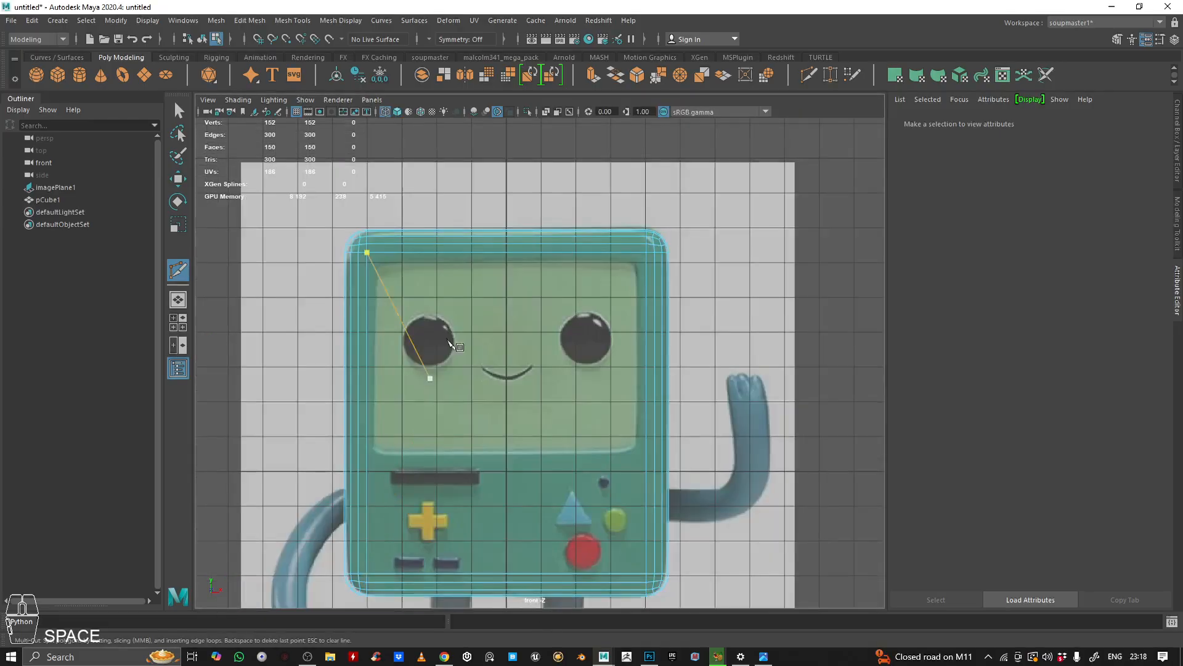
key(ctrl)
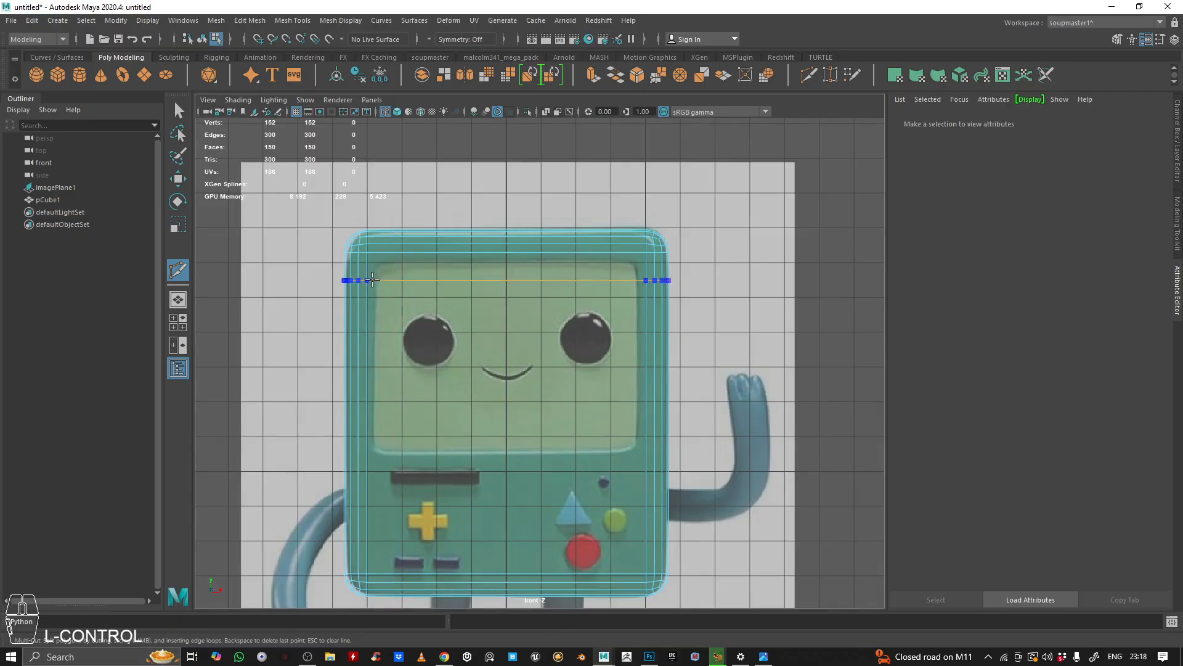
click(366, 574)
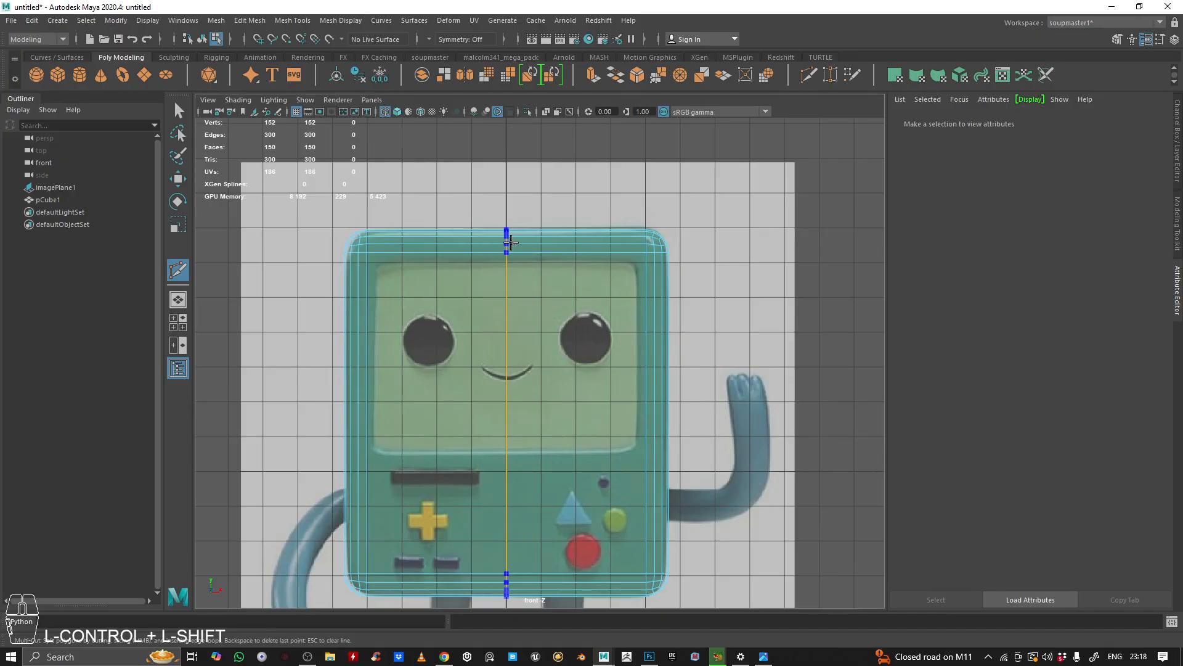
key(shift+space)
key(space)
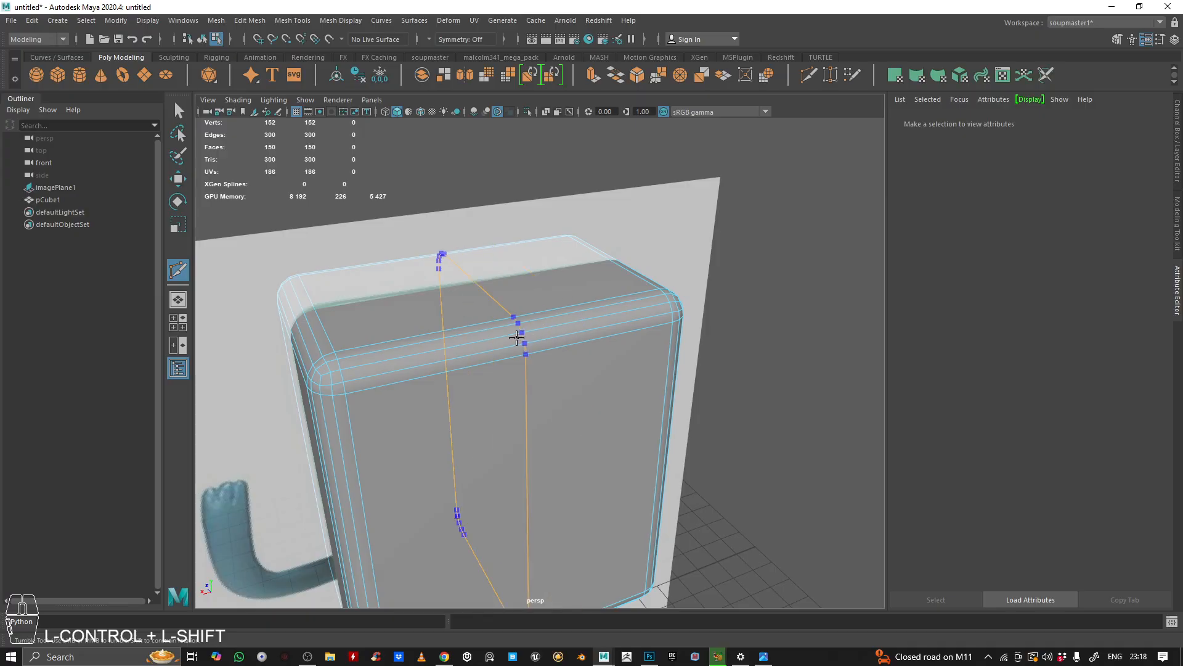
key(space)
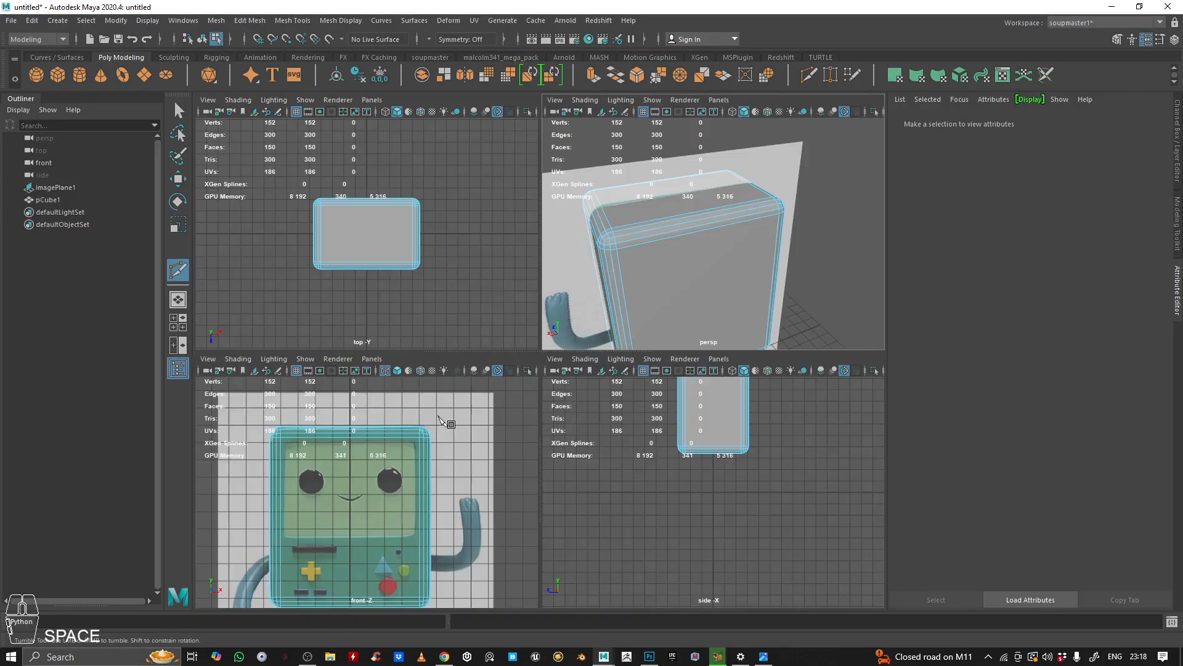
key(space)
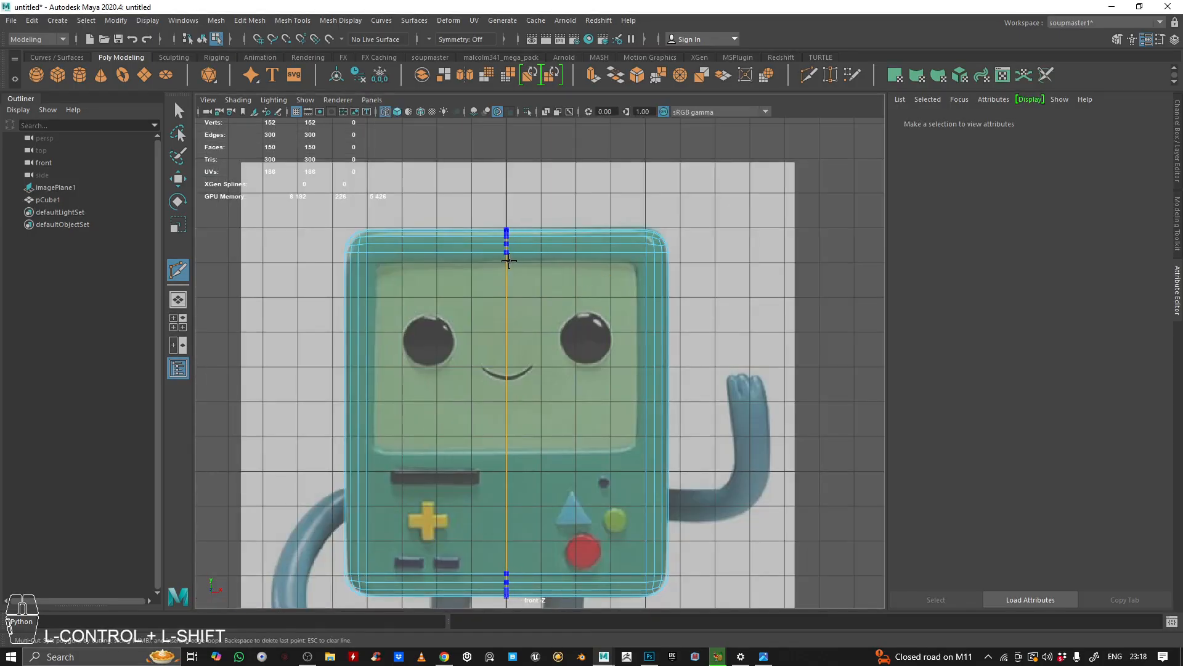
ctrl+shift+click(508, 260)
key(space)
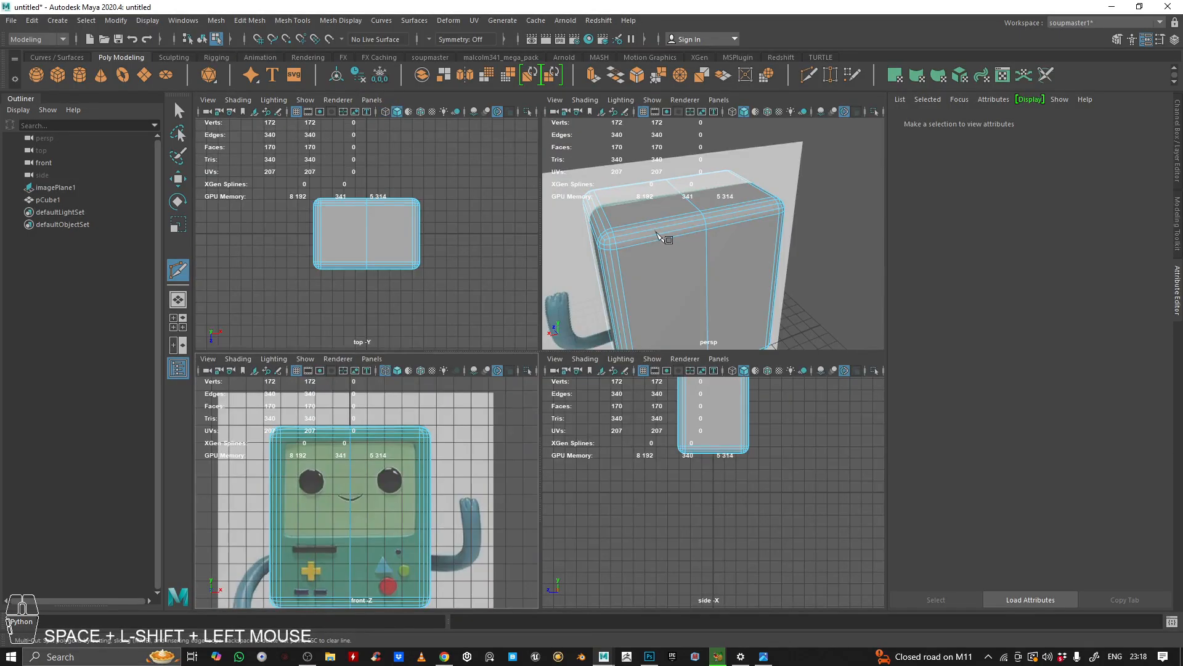
key(space)
alt+drag(588, 290, 542, 280)
alt+right_drag(542, 280, 480, 290)
alt+drag(480, 290, 509, 317)
alt+right_drag(509, 318, 534, 322)
alt+drag(535, 322, 505, 283)
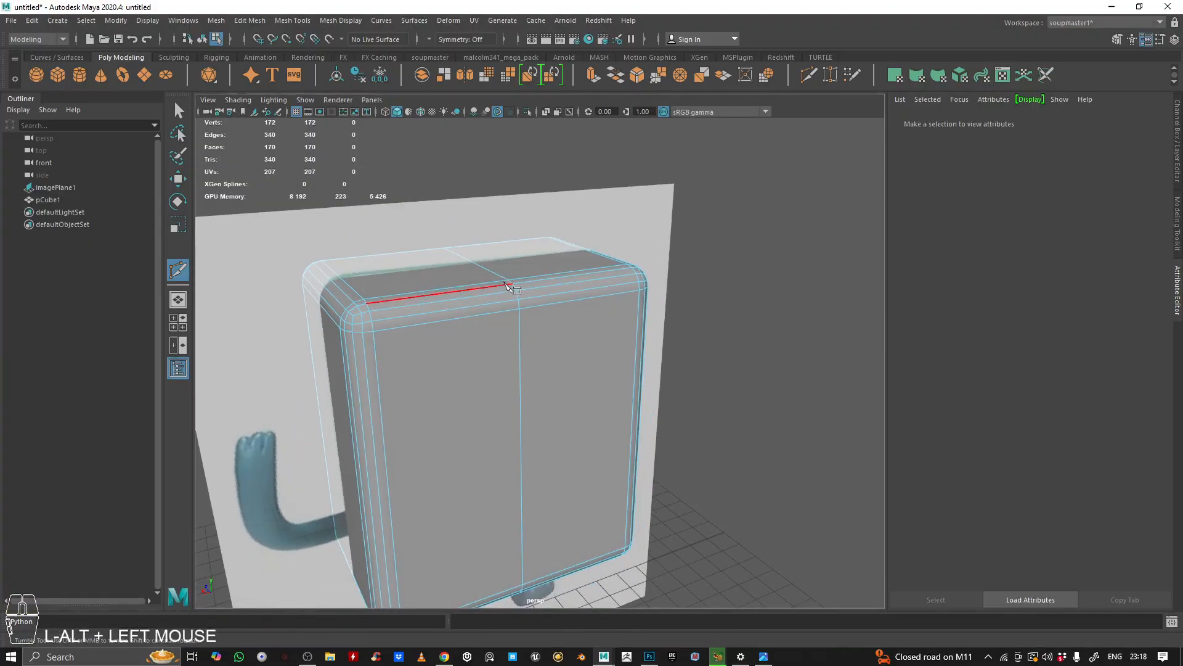
key(q)
Step: Try offsetting the body's central vertical edge loop with the Offset Edge Loop tool
right_drag(541, 283, 658, 197)
alt+drag(635, 262, 570, 175)
key(space)
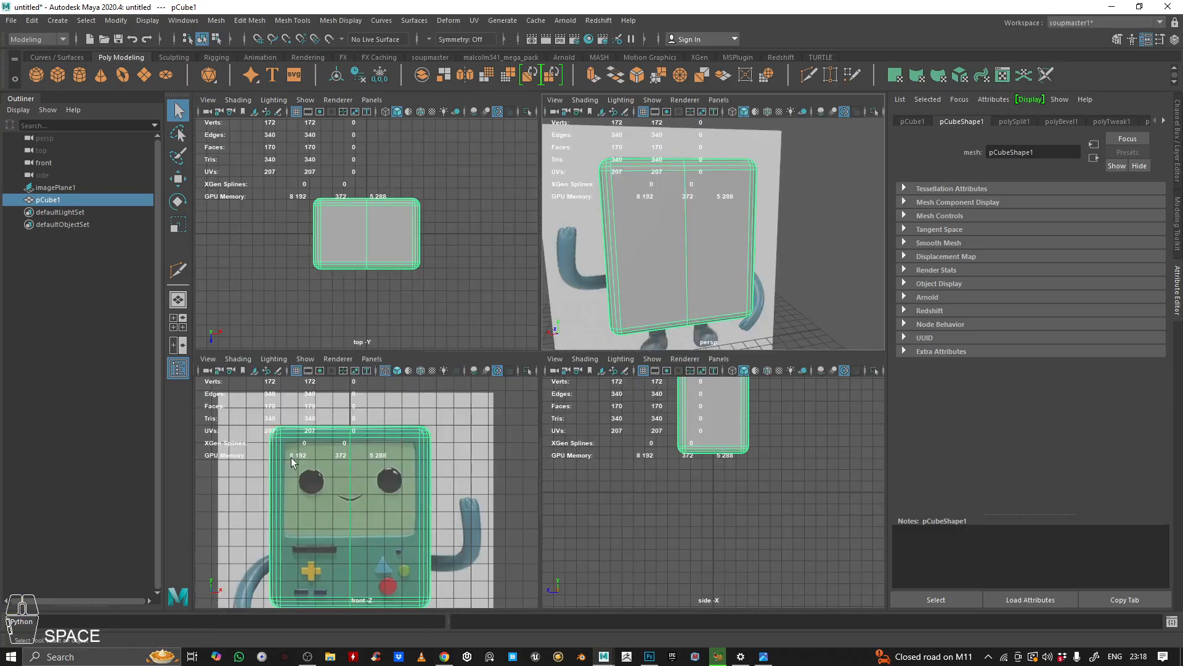
alt+right_drag(656, 201, 698, 208)
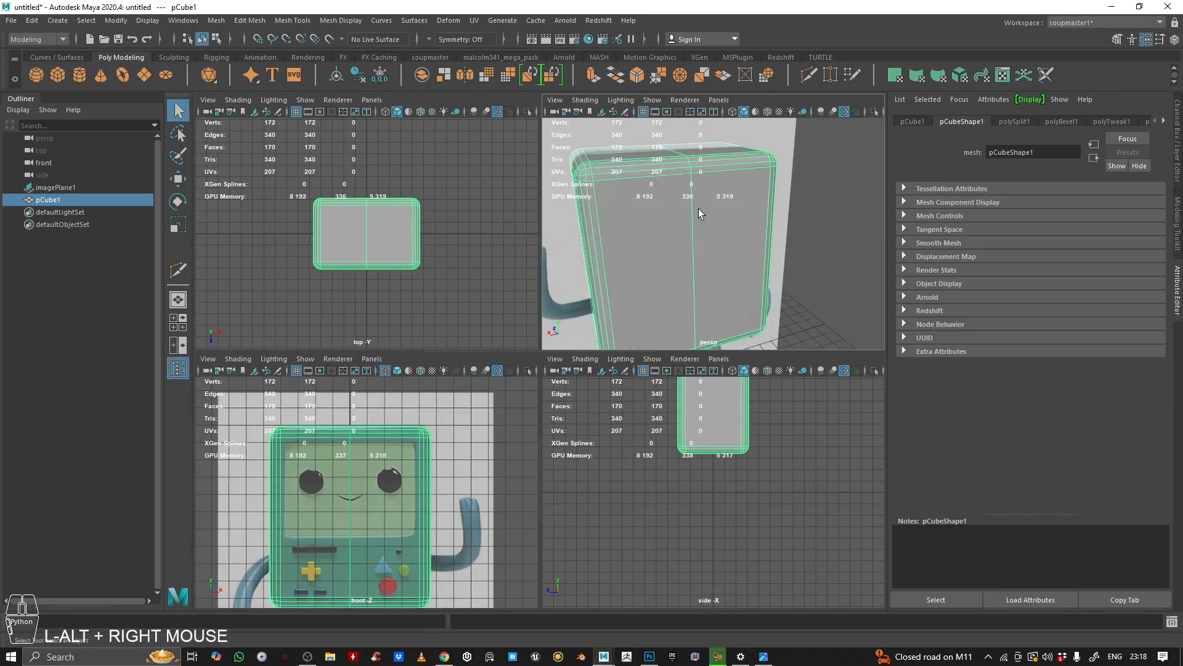
alt+drag(698, 208, 722, 223)
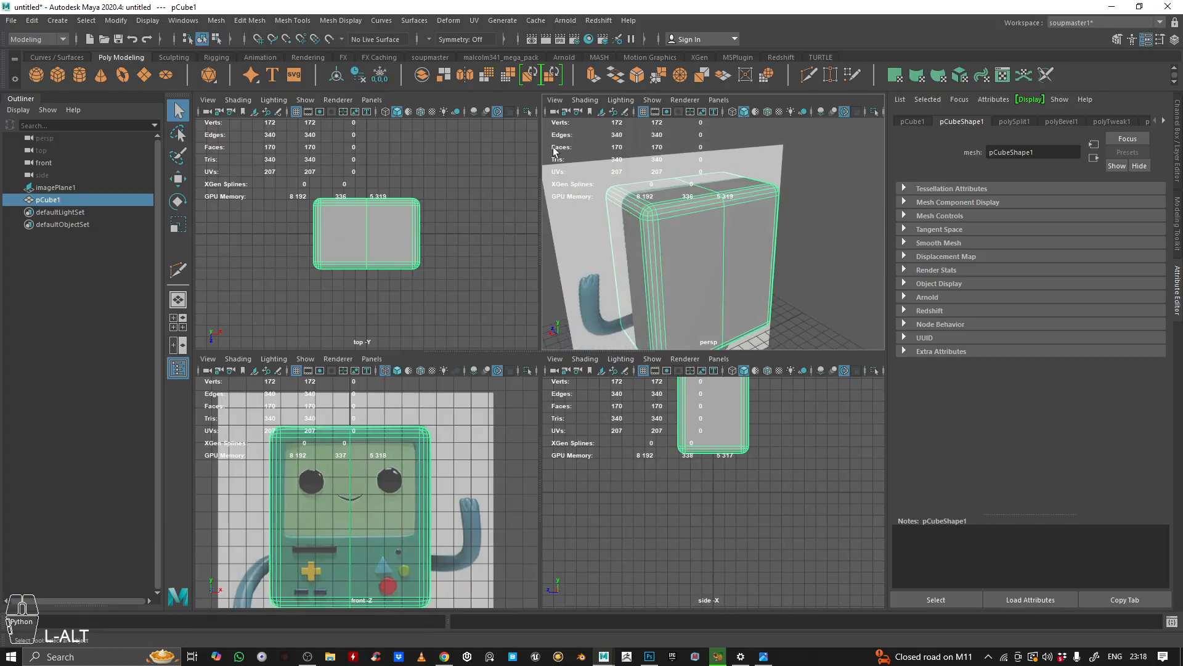
click(293, 20)
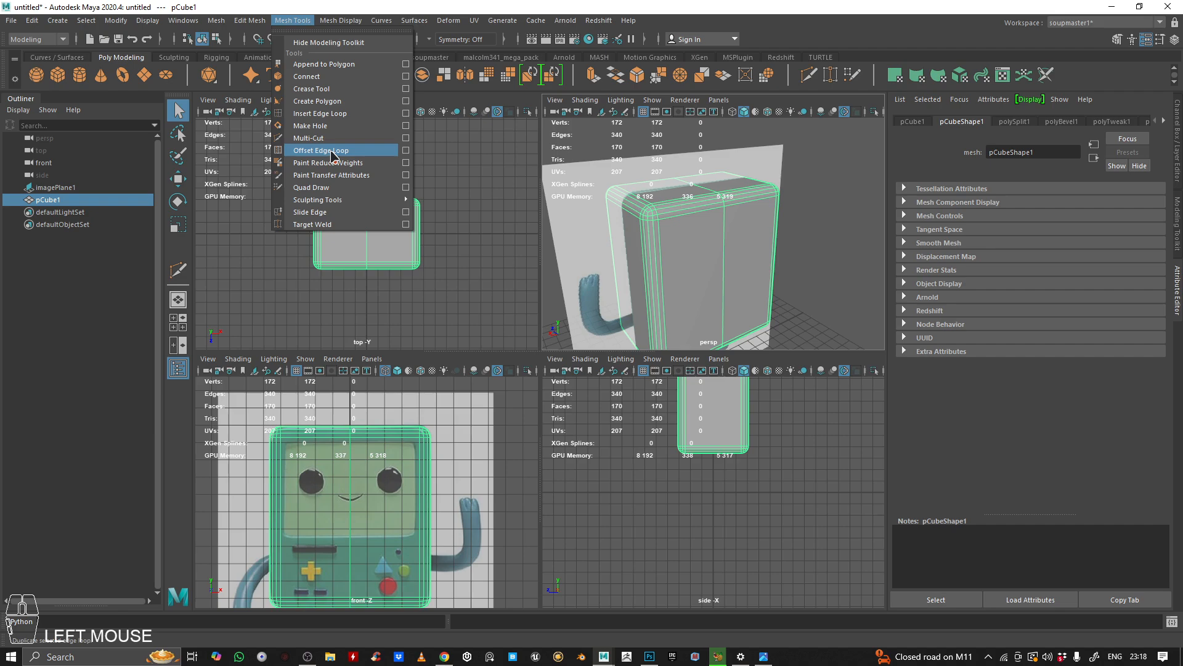
click(321, 151)
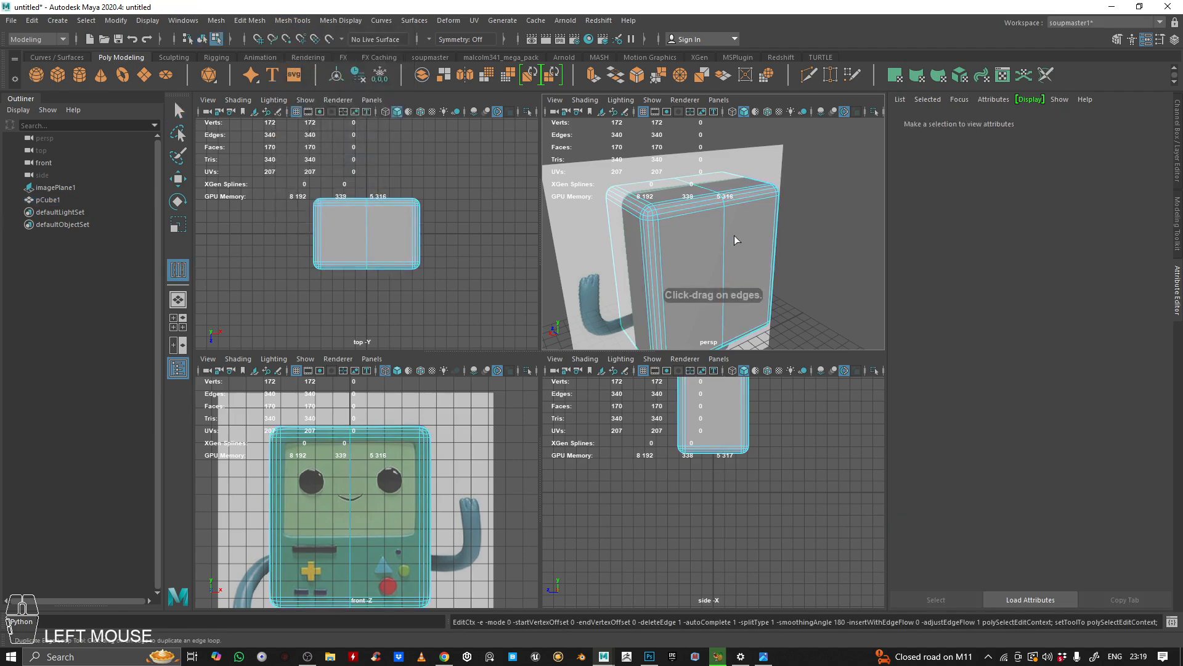
alt+drag(750, 231, 740, 226)
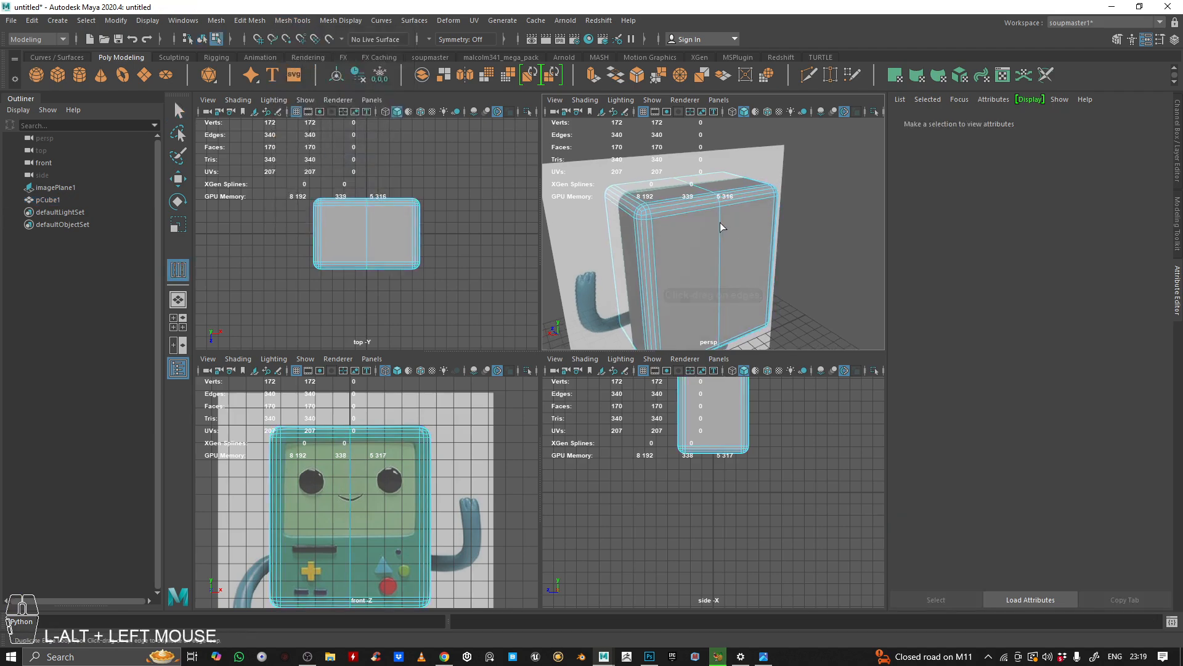
click(720, 223)
drag(720, 223, 732, 280)
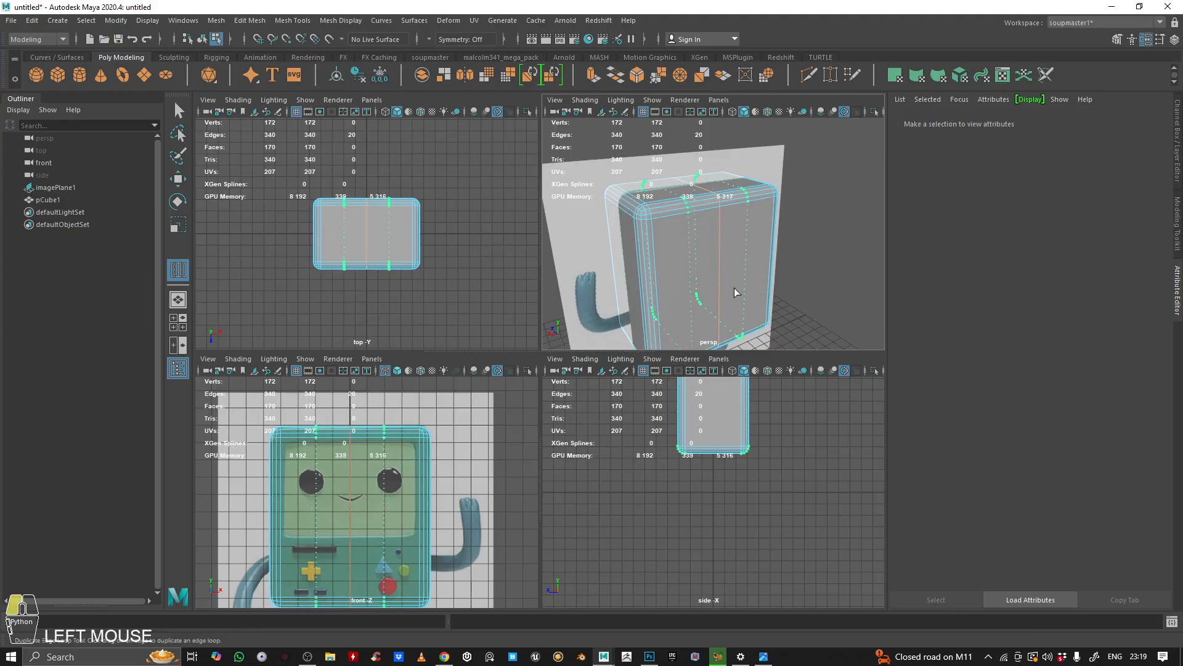
drag(768, 357, 716, 250)
key(ctrl+z)
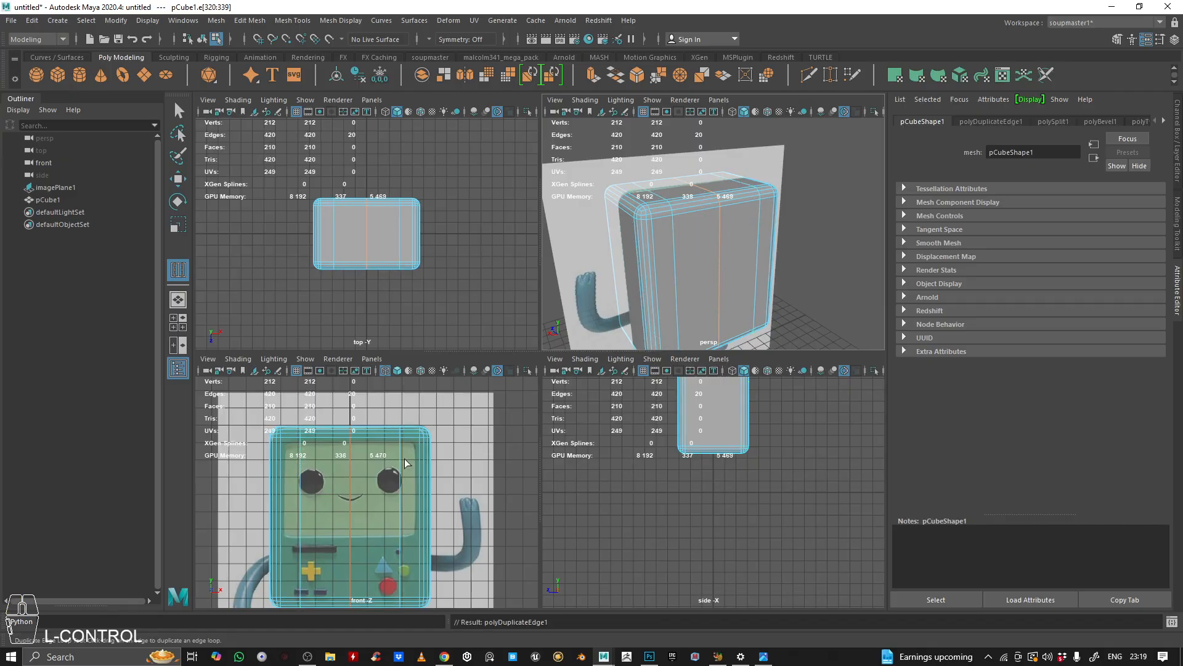
alt+middle_drag(399, 481, 400, 434)
alt+right_drag(401, 434, 431, 444)
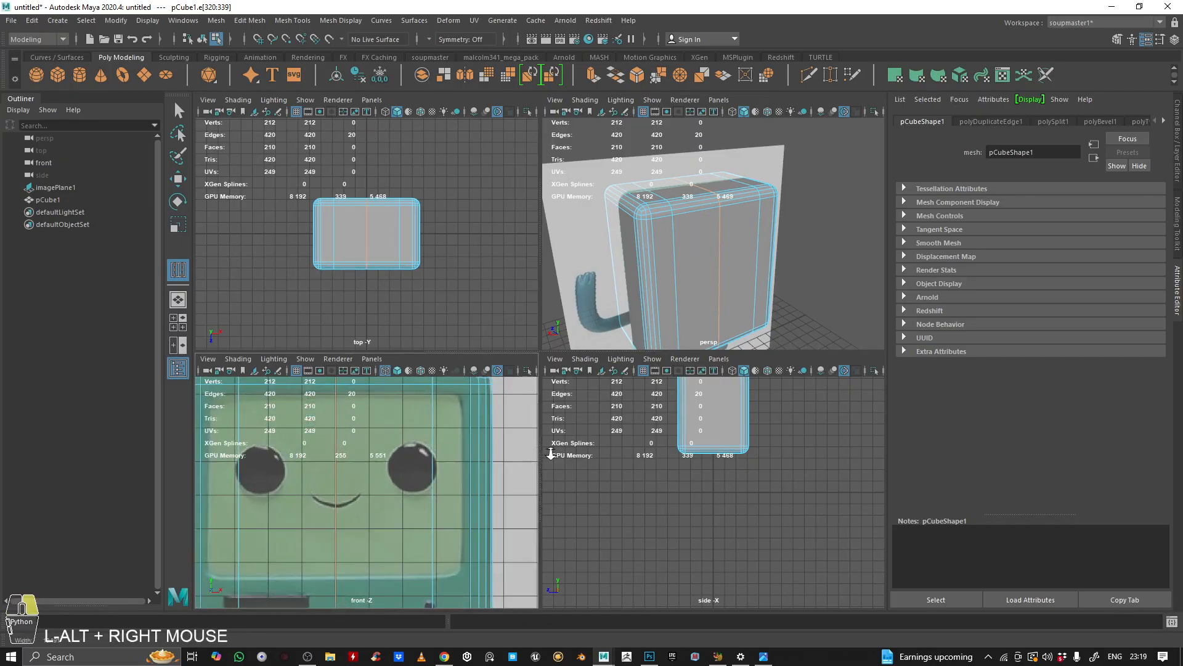
alt+middle_drag(432, 444, 443, 481)
alt+right_drag(444, 481, 469, 473)
ctrl+middle_drag(469, 473, 470, 465)
key(ctrl+z)
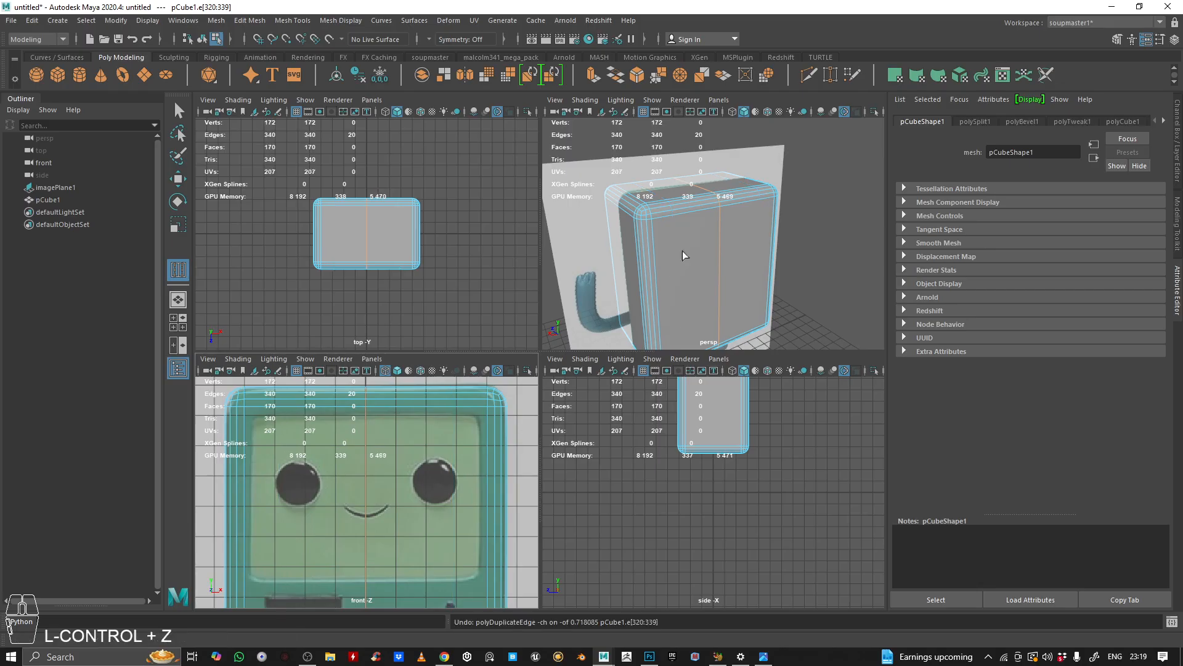
Step: Offset the body's central vertical edge loop into two parallel loops with the Offset Edge Loop tool
right_drag(723, 220, 708, 216)
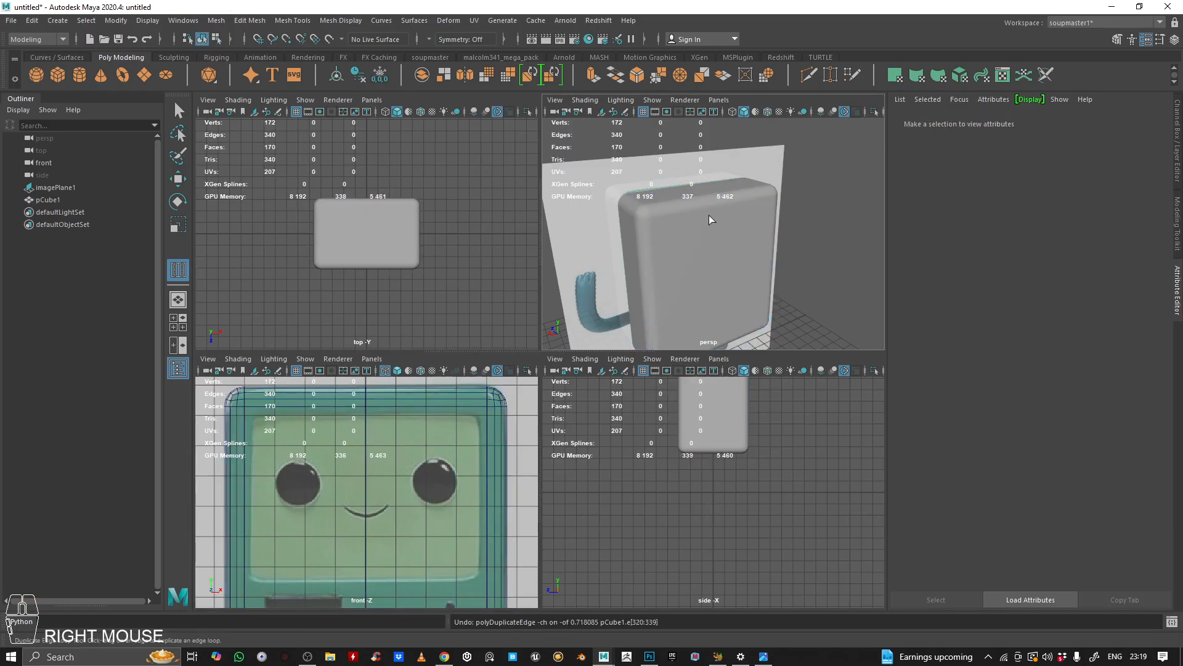
click(709, 221)
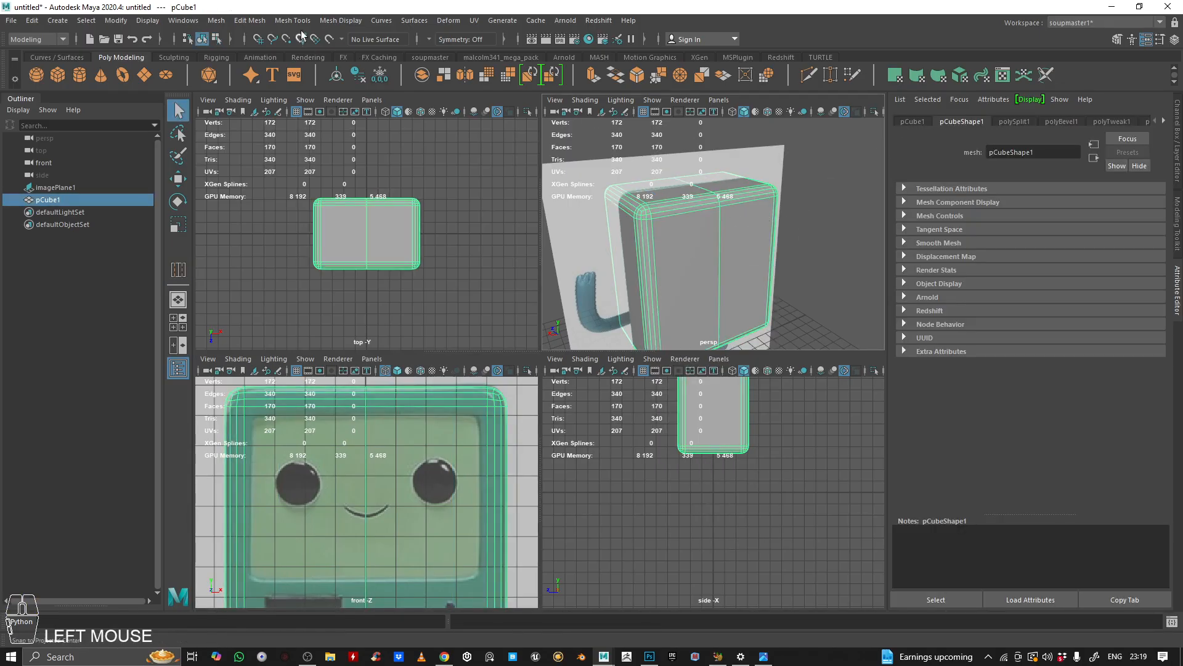
click(301, 22)
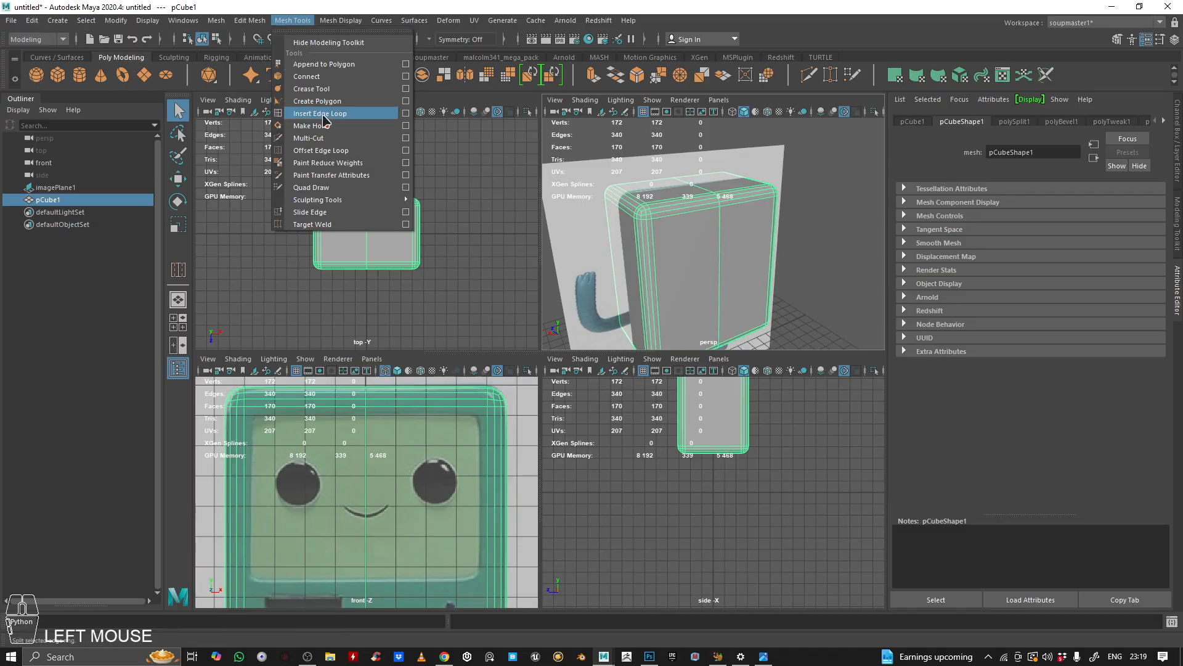
click(321, 150)
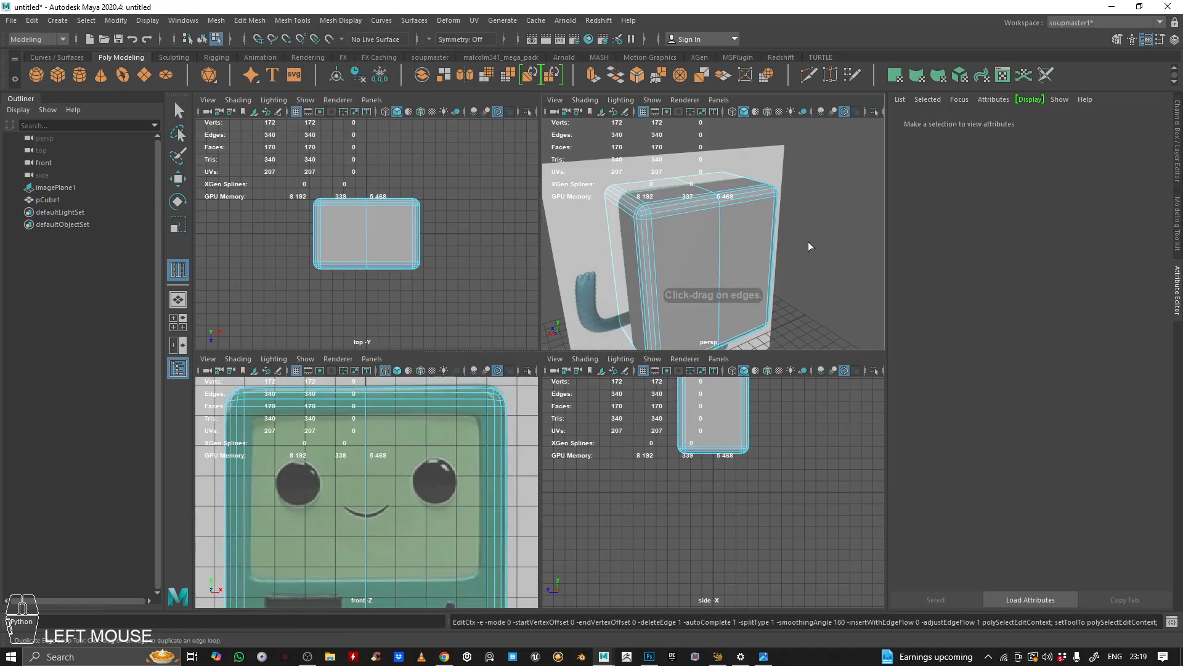
click(723, 228)
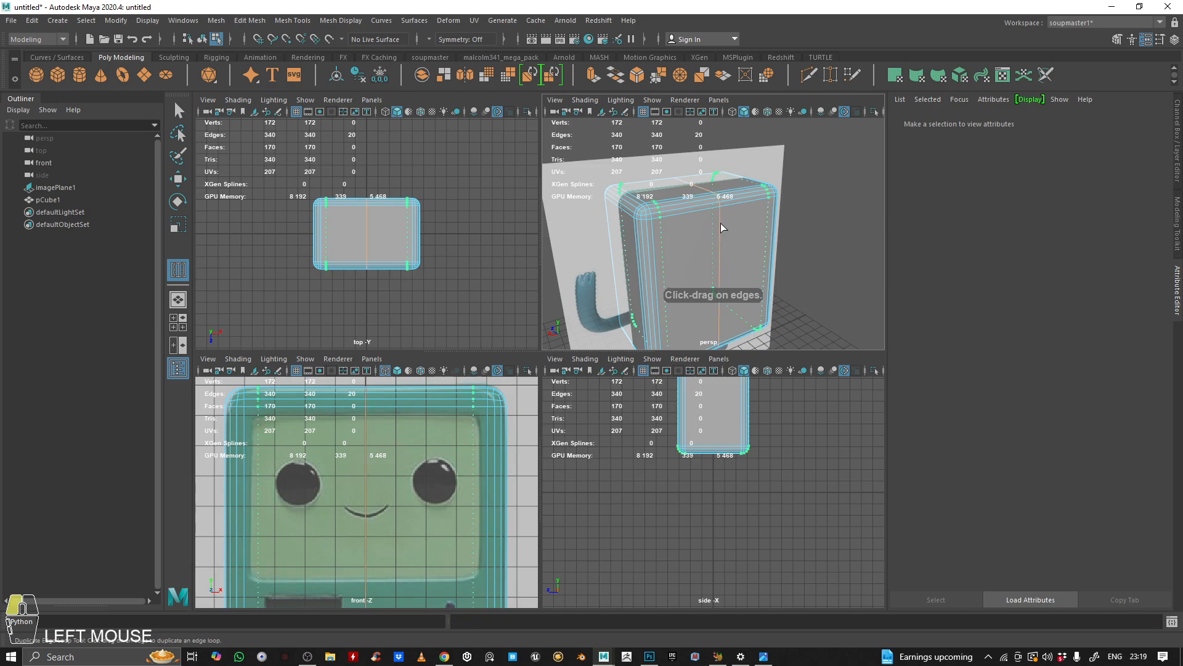
drag(717, 244, 362, 448)
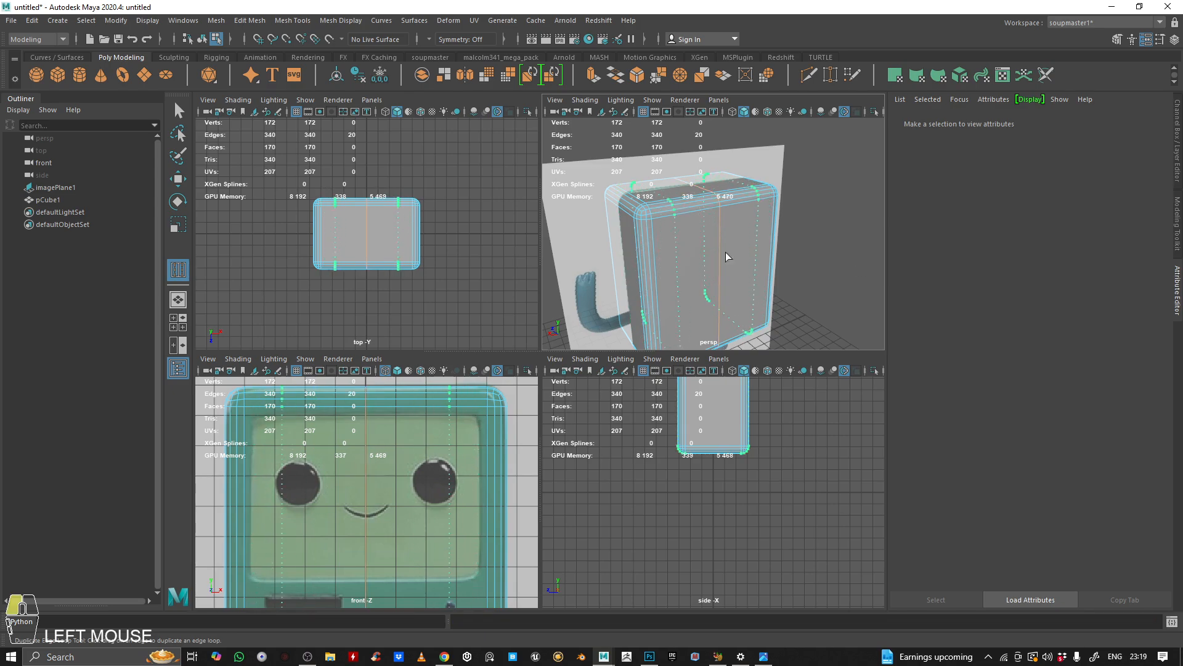
drag(703, 222, 700, 220)
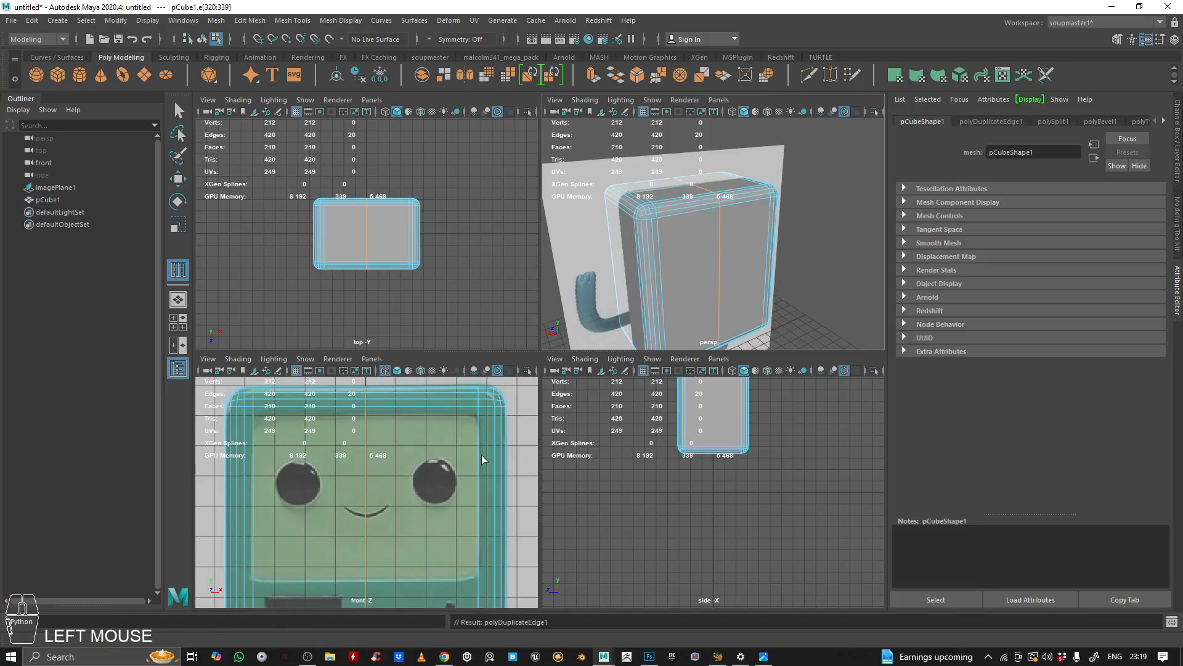
Step: Insert a horizontal edge loop across the body below the screen's top edge with the Multi-Cut tool
key(space)
alt+right_drag(644, 318, 625, 308)
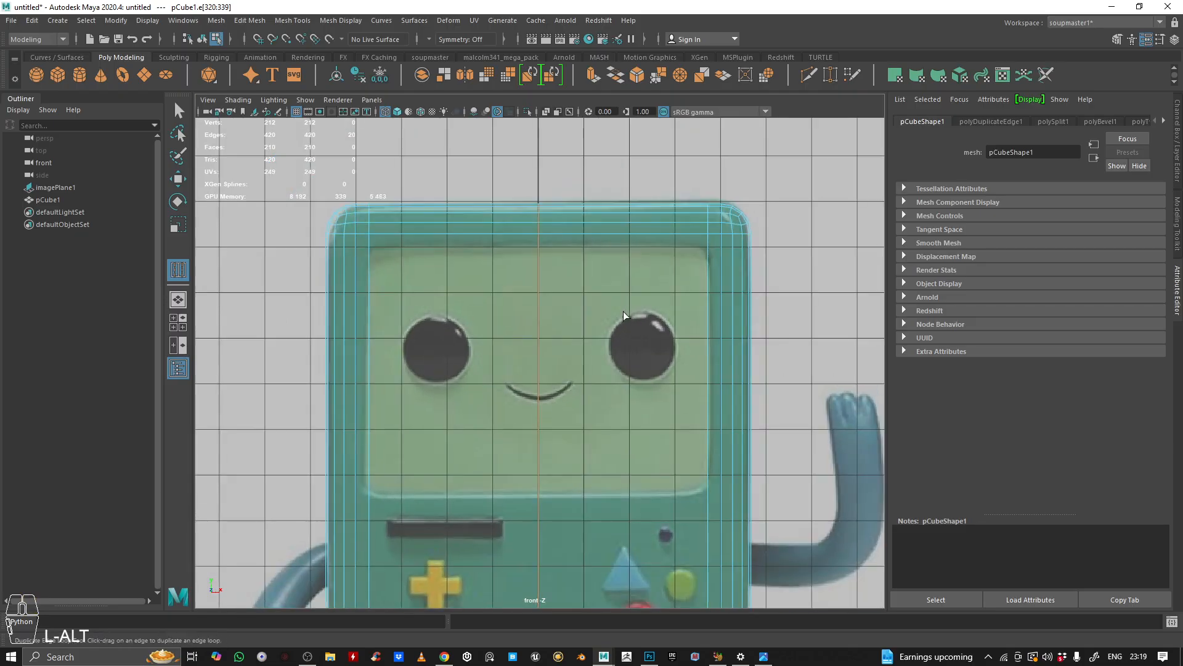
click(806, 75)
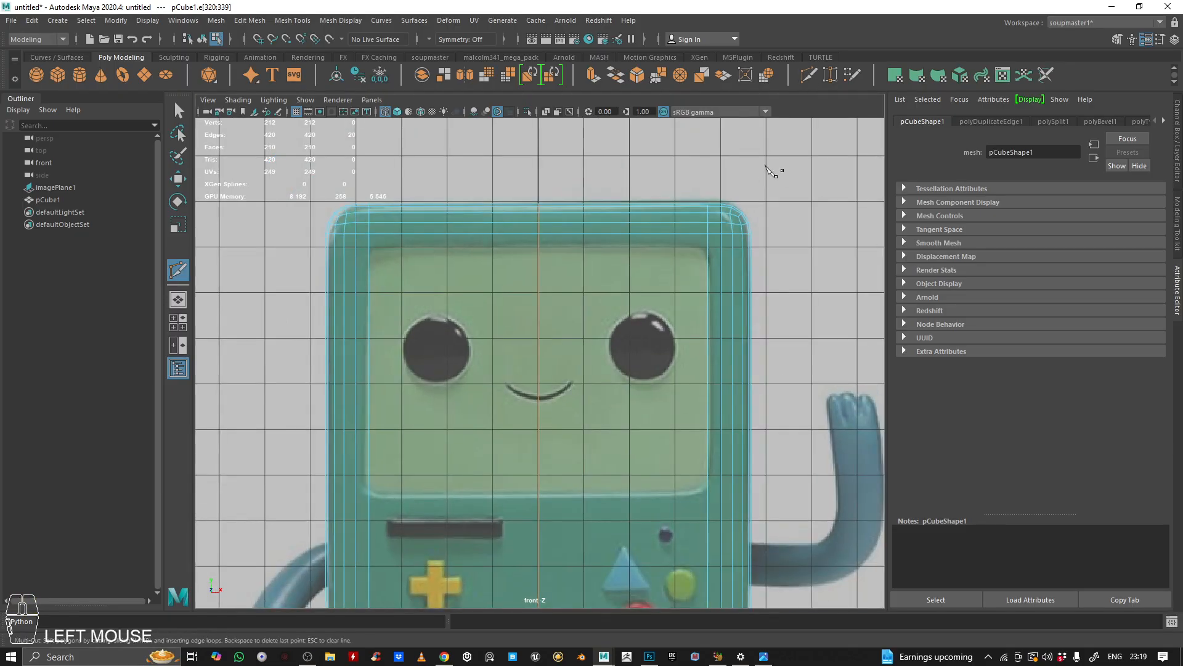
ctrl+click(712, 250)
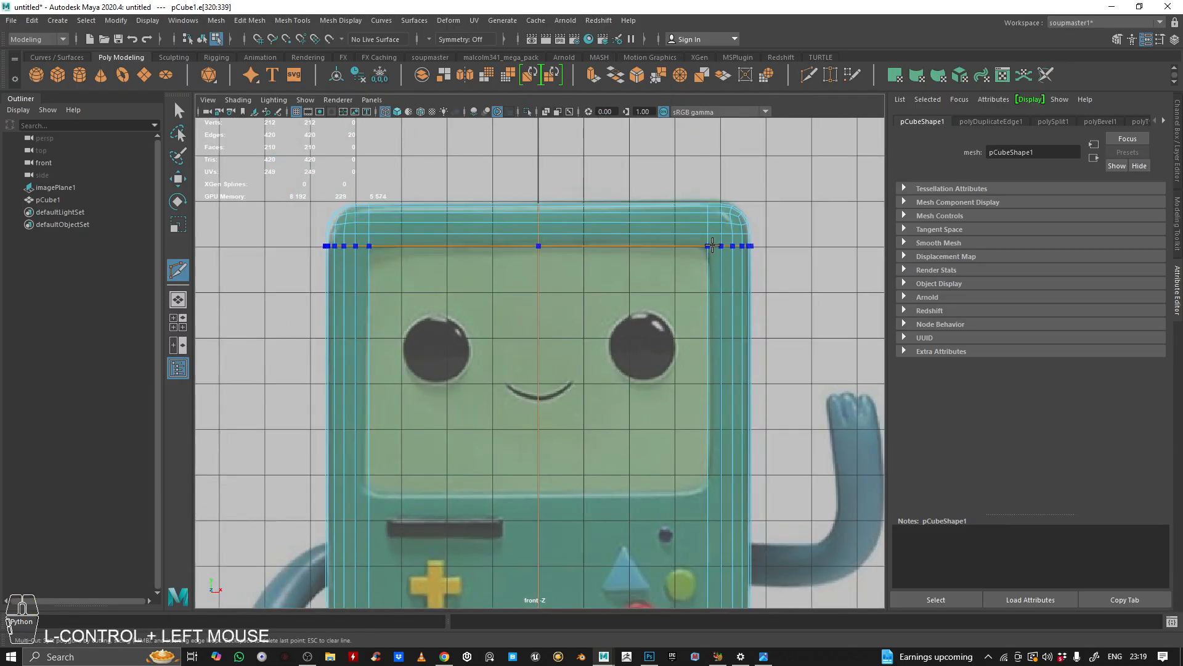
ctrl+click(715, 222)
key(space)
key(space)
Step: Select the two screen faces on the body's front and extrude them inward with a local translate Z of -0.593
key(q)
right_drag(542, 307, 524, 364)
click(508, 383)
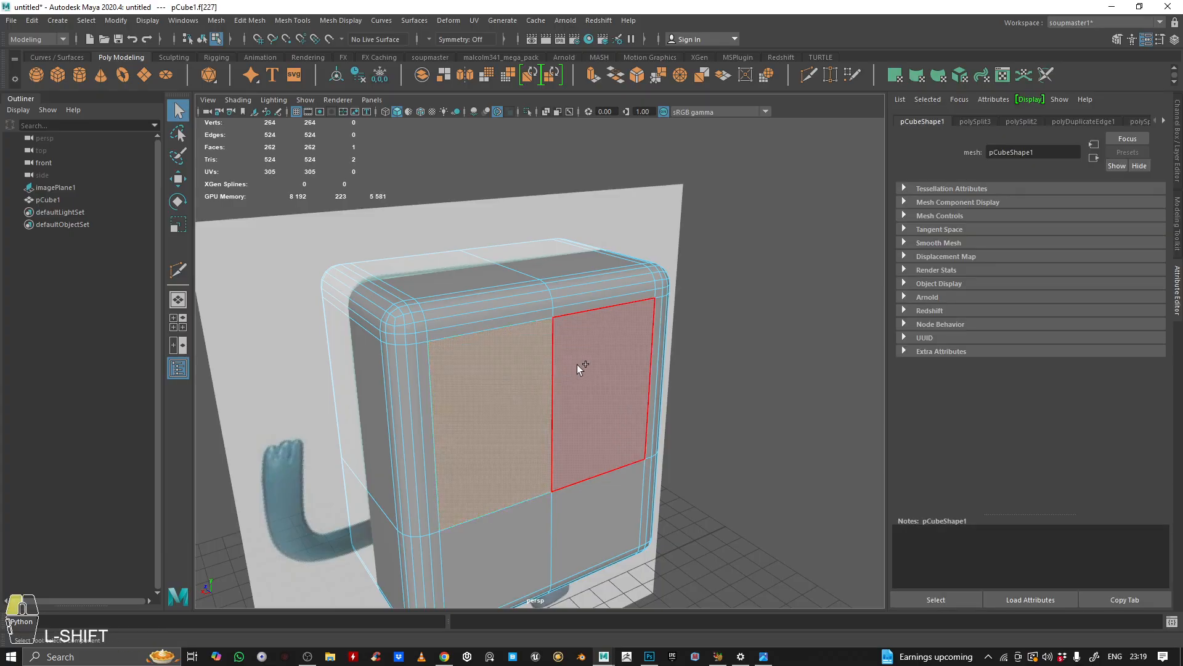
shift+click(577, 364)
scroll(616, 332, down, 3)
mouse_move(660, 302)
alt+mouse_down()
mouse_move(713, 288)
mouse_move(647, 299)
alt+mouse_up()
click(653, 302)
mouse_move(502, 333)
alt+mouse_down()
mouse_move(472, 328)
mouse_move(512, 346)
alt+mouse_up()
alt+drag(277, 348, 431, 339)
click(647, 201)
click(549, 357)
shift+click(604, 349)
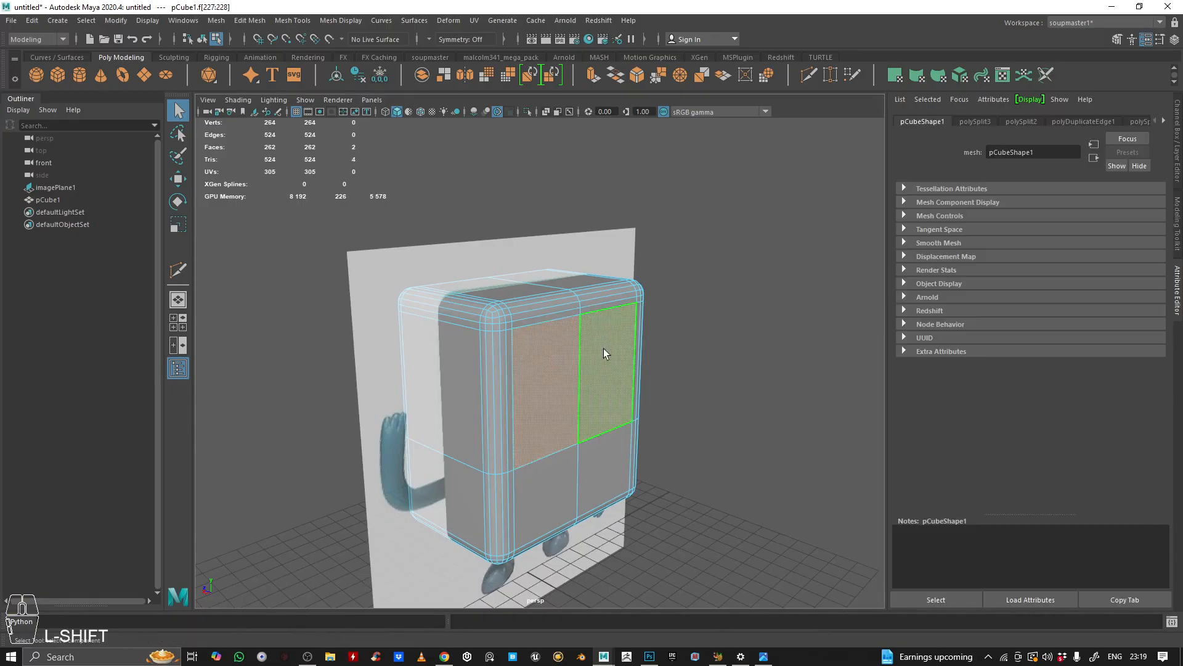
alt+right_drag(604, 349, 645, 284)
click(595, 75)
drag(633, 415, 601, 419)
alt+drag(608, 373, 586, 296)
alt+right_drag(586, 296, 628, 285)
alt+drag(629, 285, 616, 283)
alt+middle_drag(615, 283, 693, 344)
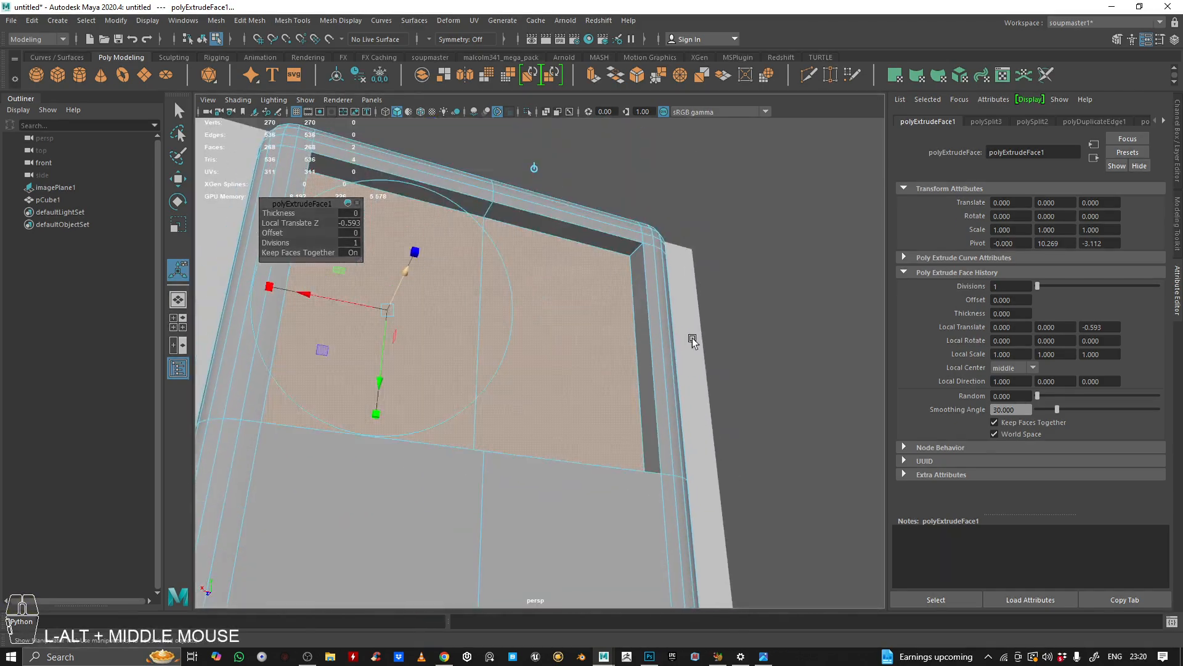
alt+drag(692, 343, 666, 325)
right_click(472, 290)
right_drag(471, 289, 684, 214)
alt+right_drag(626, 238, 591, 234)
click(595, 238)
click(602, 396)
Step: Create a new polygon cube and move it over the D-pad on the reference in the front view
key(space)
key(space)
alt+right_drag(443, 504, 529, 322)
alt+middle_drag(529, 322, 514, 369)
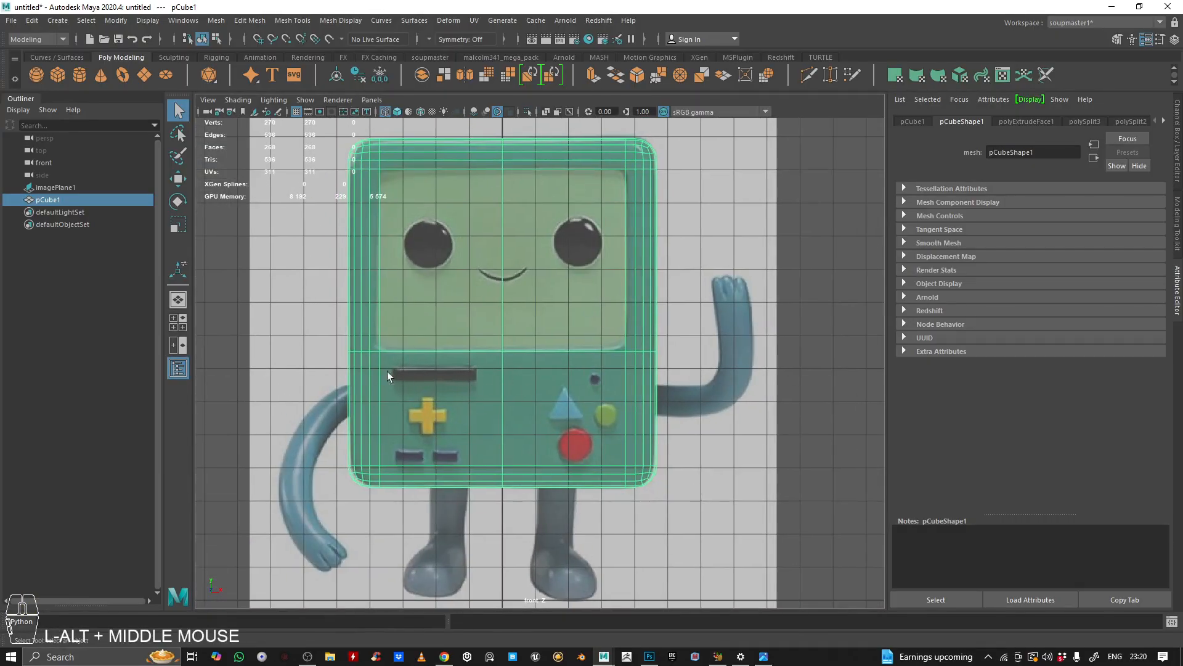
alt+right_drag(448, 394, 469, 376)
alt+right_drag(609, 364, 660, 272)
click(672, 257)
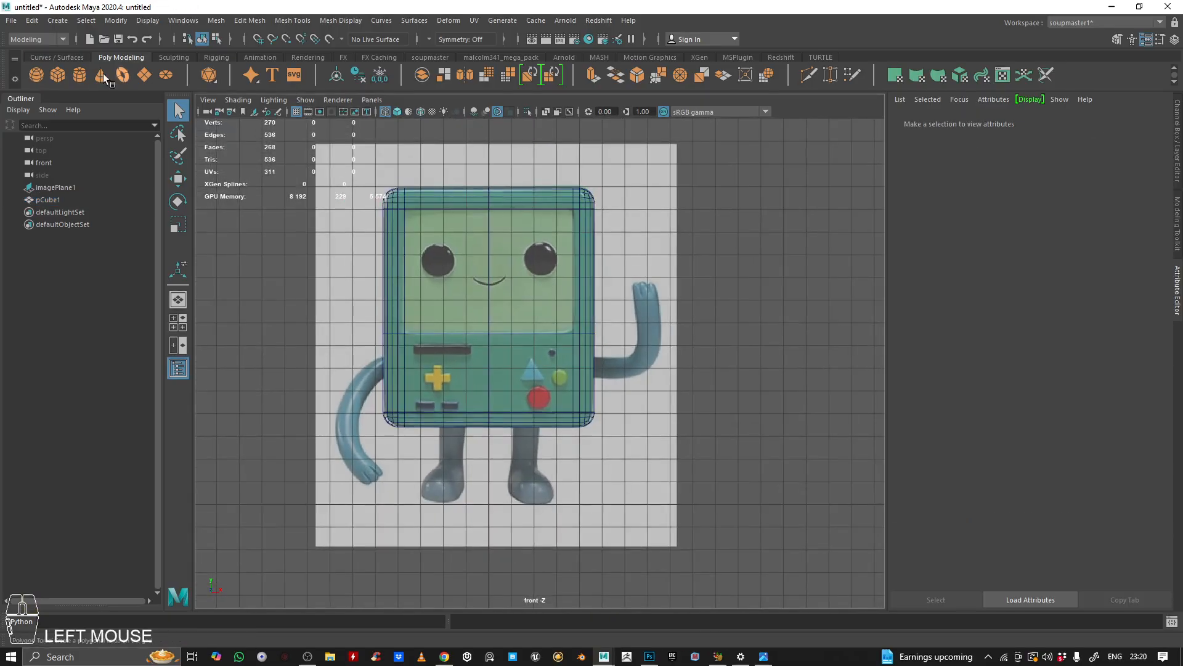
click(63, 79)
scroll(521, 508, up, 3)
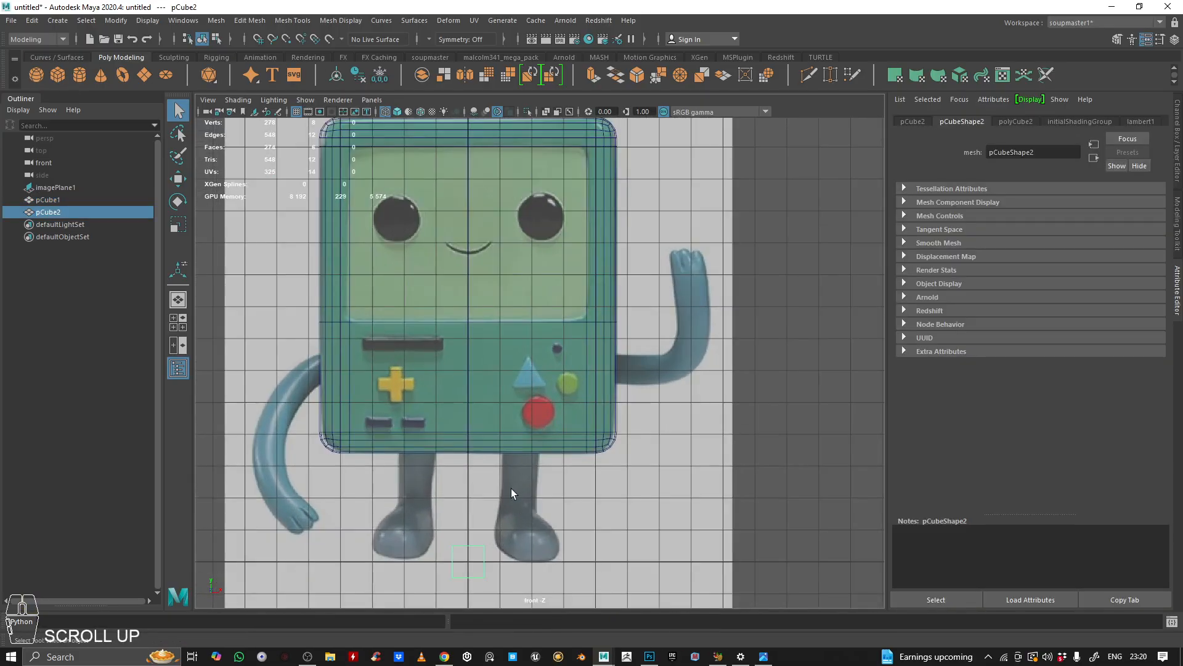
key(w)
drag(542, 487, 472, 308)
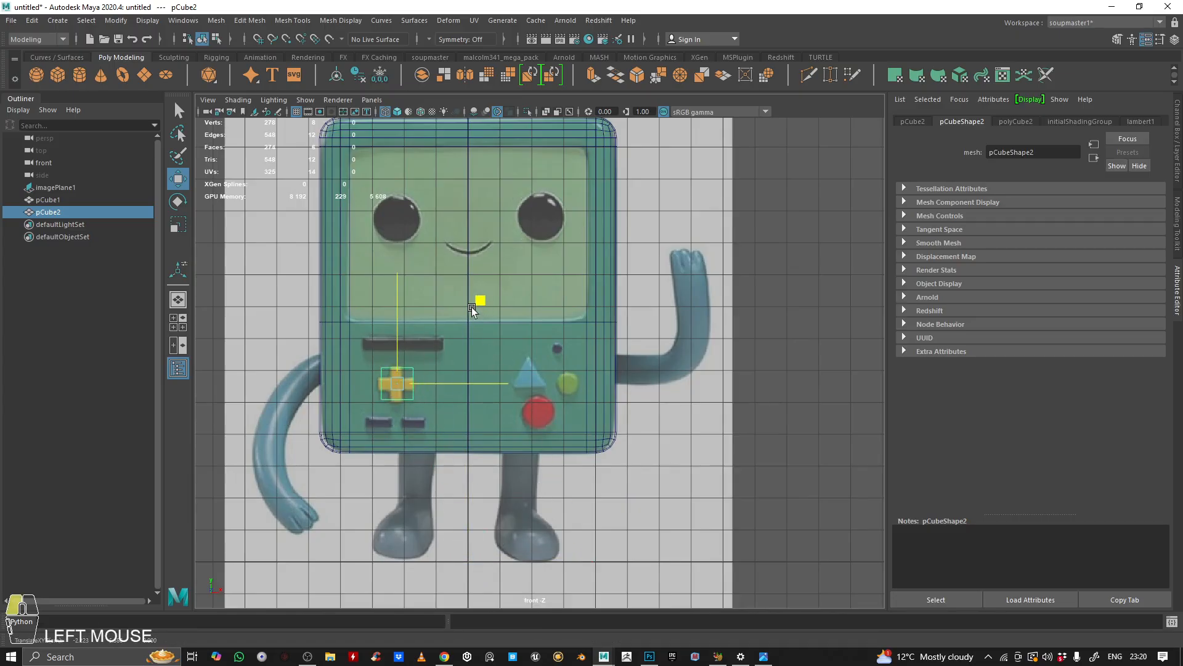
alt+middle_drag(362, 413, 493, 376)
scroll(575, 349, up, 3)
Step: Scale the new cube down to roughly the D-pad's centre size
key(r)
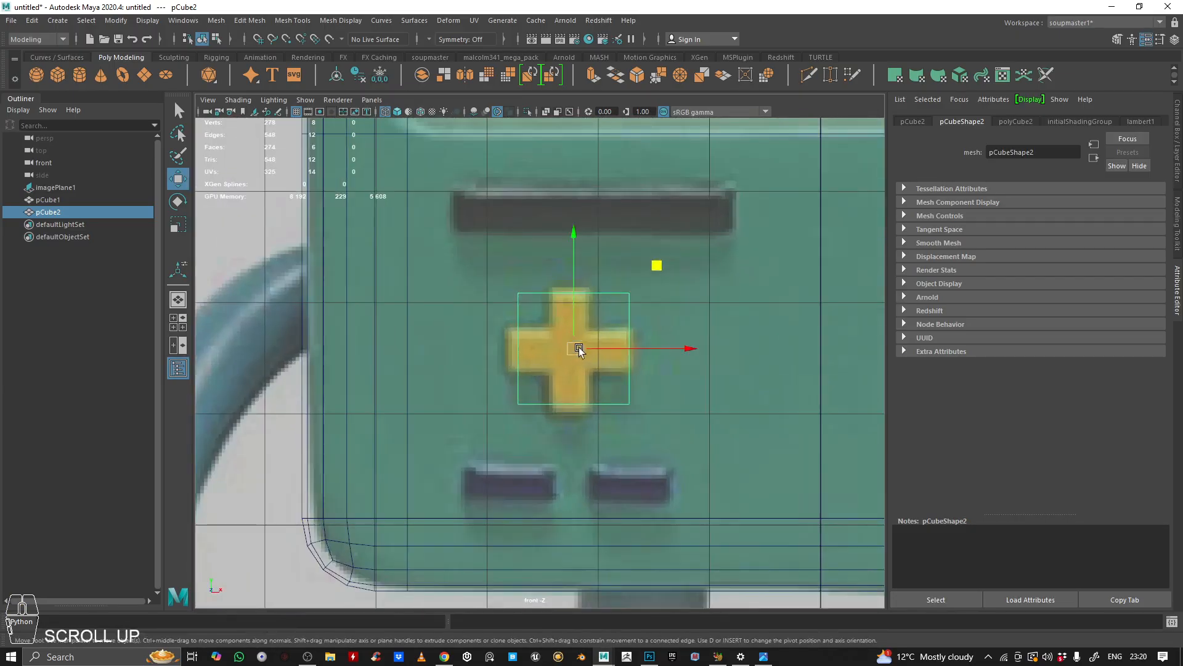
drag(575, 349, 520, 331)
key(w)
click(655, 267)
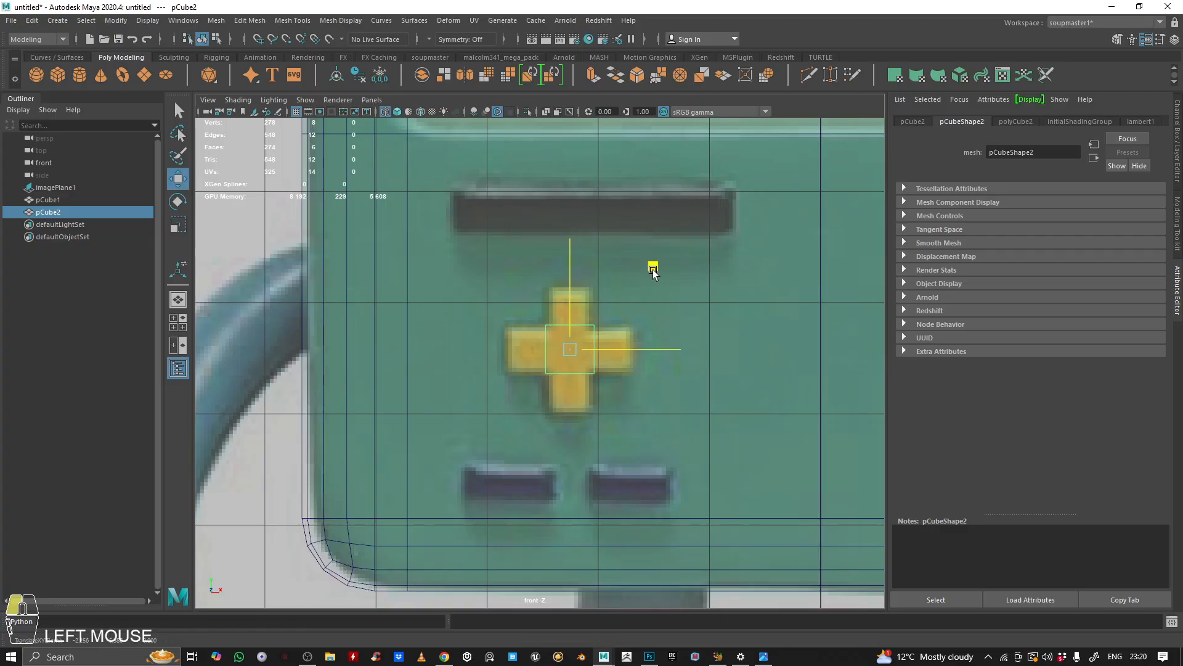
key(r)
click(568, 343)
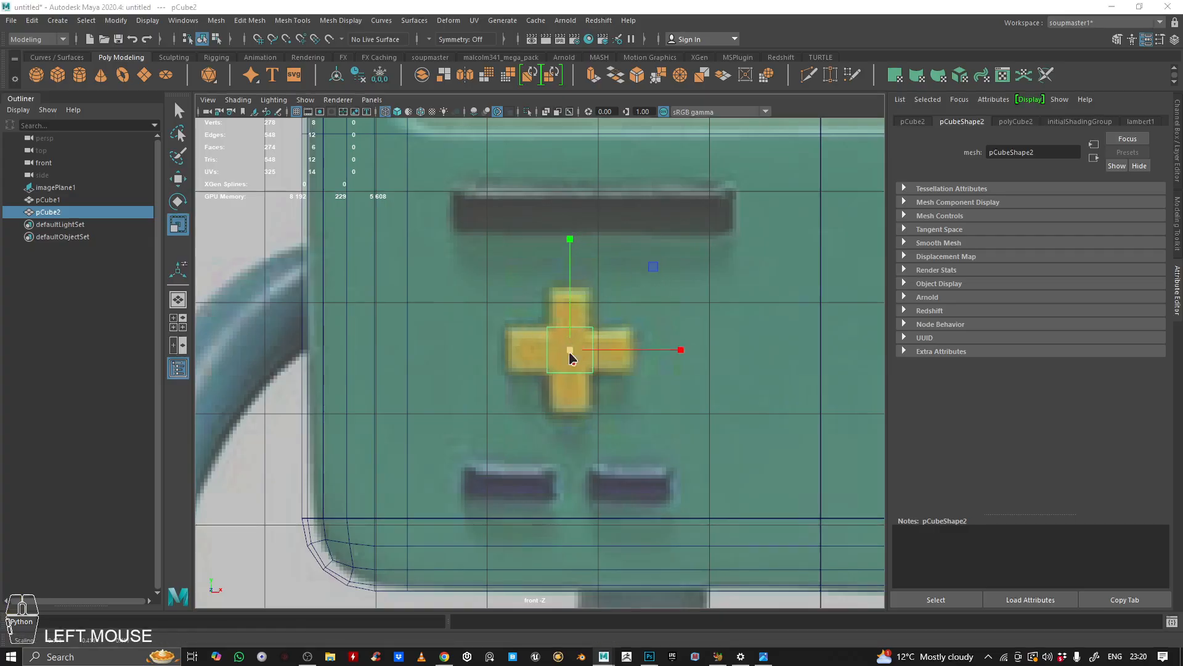
Step: Move the D-pad cube forward onto the front surface of the body
key(space)
key(space)
alt+drag(659, 262, 607, 370)
alt+middle_drag(608, 370, 626, 308)
alt+drag(626, 309, 657, 301)
key(w)
alt+drag(602, 372, 597, 401)
drag(477, 370, 501, 421)
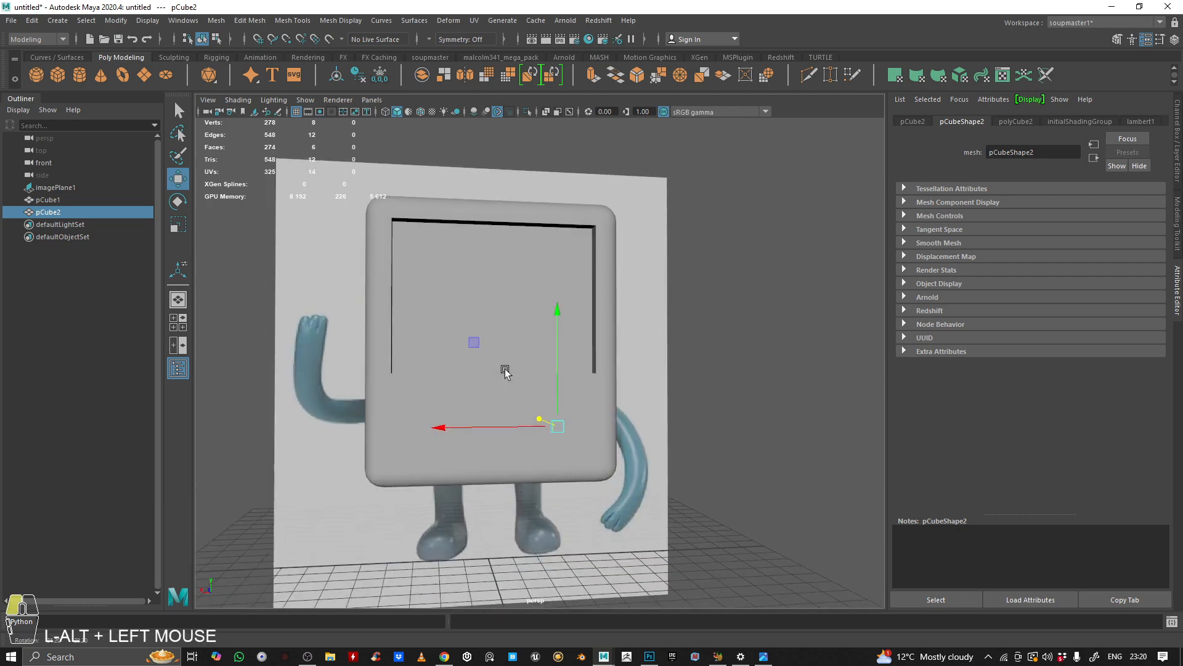
alt+right_drag(501, 421, 493, 362)
alt+drag(494, 361, 634, 417)
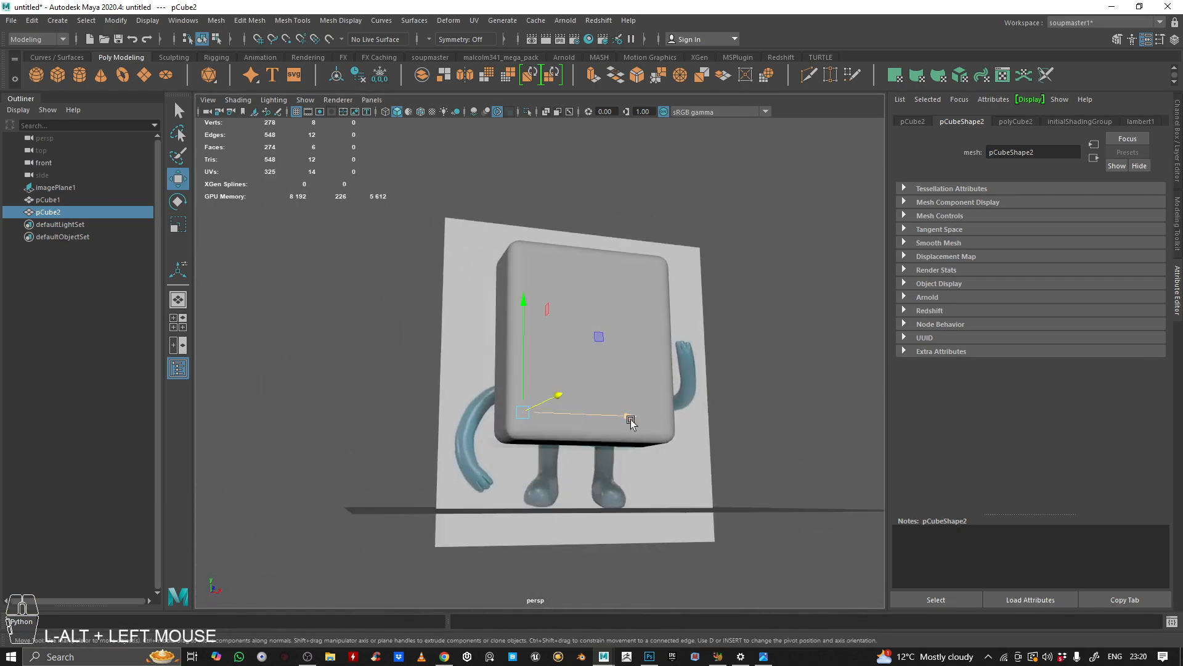
Step: Examine the D-pad cube's placement against the body in the four views
key(space)
scroll(367, 515, down, 5)
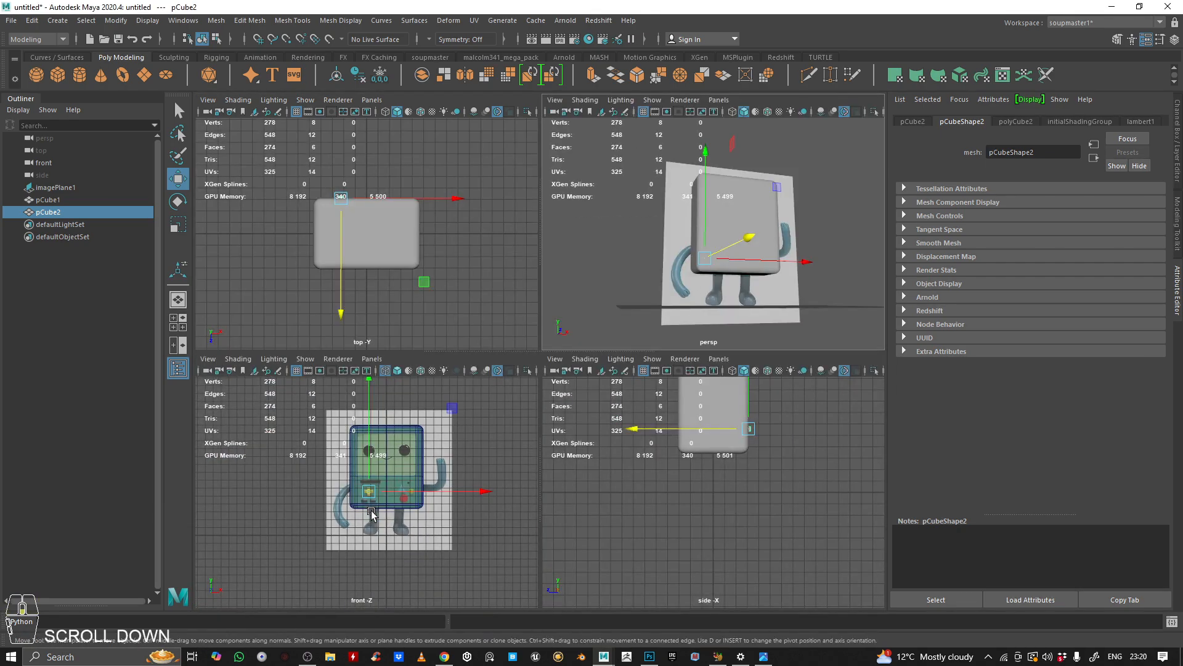
scroll(387, 512, up, 2)
scroll(386, 512, down, 2)
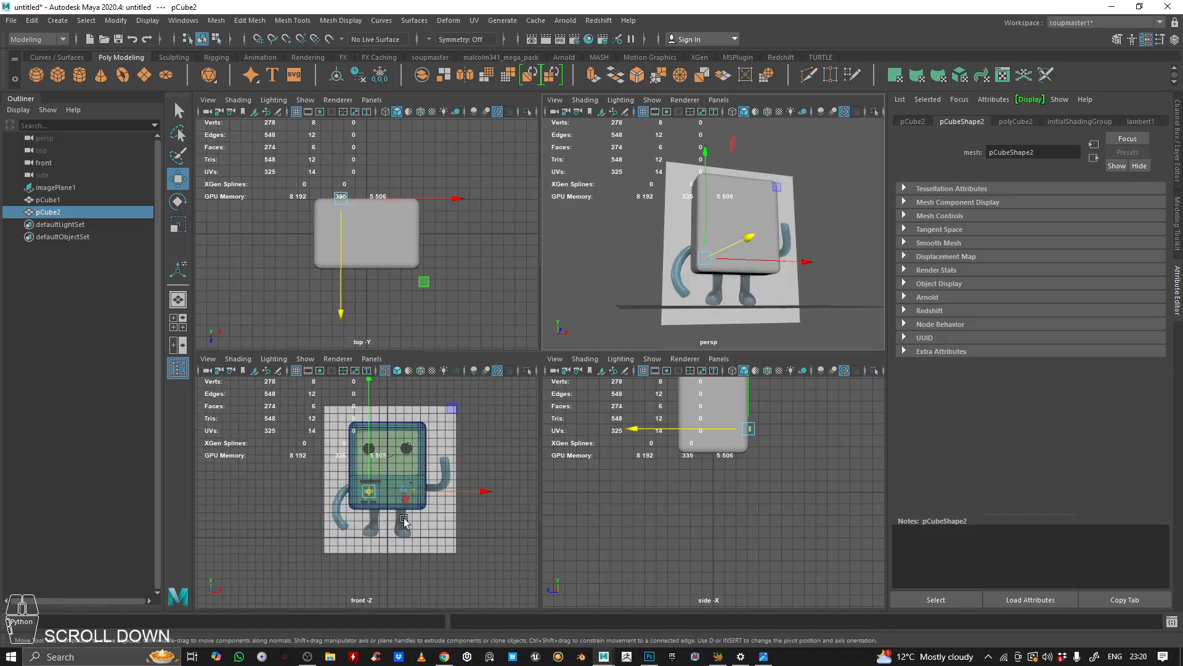
scroll(402, 517, up, 3)
alt+drag(710, 264, 660, 296)
alt+right_drag(660, 296, 700, 264)
alt+drag(700, 264, 646, 369)
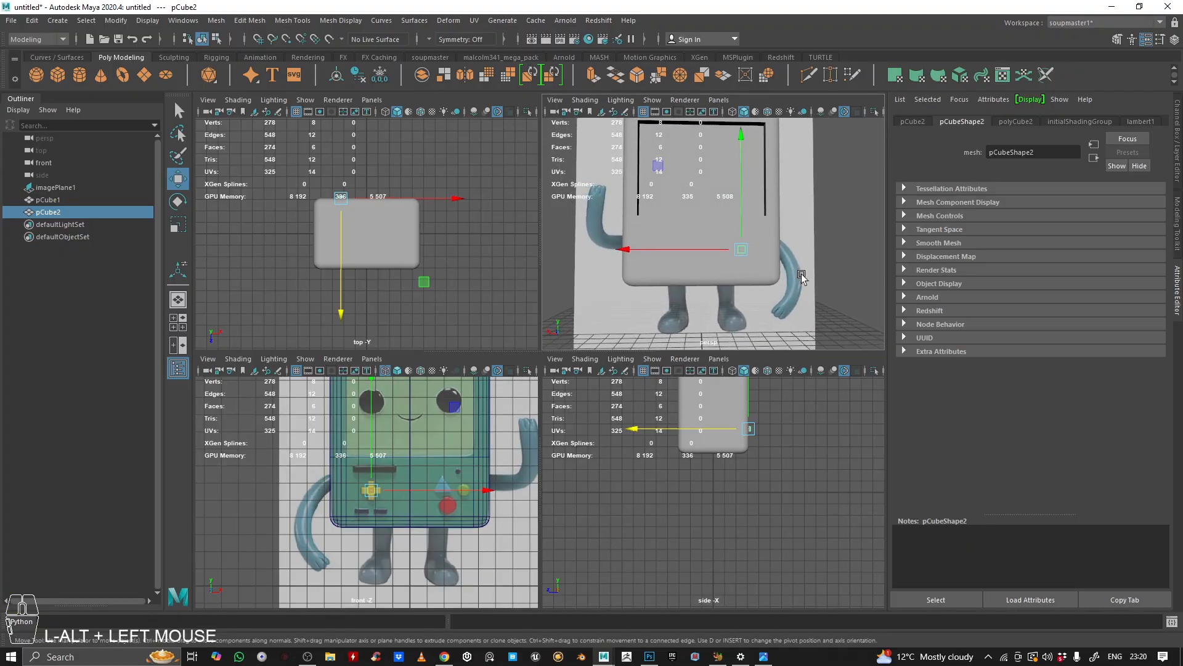
Step: Combine the body and the D-pad cube into a single mesh
alt+right_drag(774, 259, 647, 261)
alt+drag(647, 262, 660, 271)
alt+right_drag(660, 271, 720, 256)
alt+drag(720, 257, 709, 268)
alt+right_drag(708, 269, 752, 272)
alt+middle_drag(753, 272, 754, 280)
alt+drag(754, 280, 708, 271)
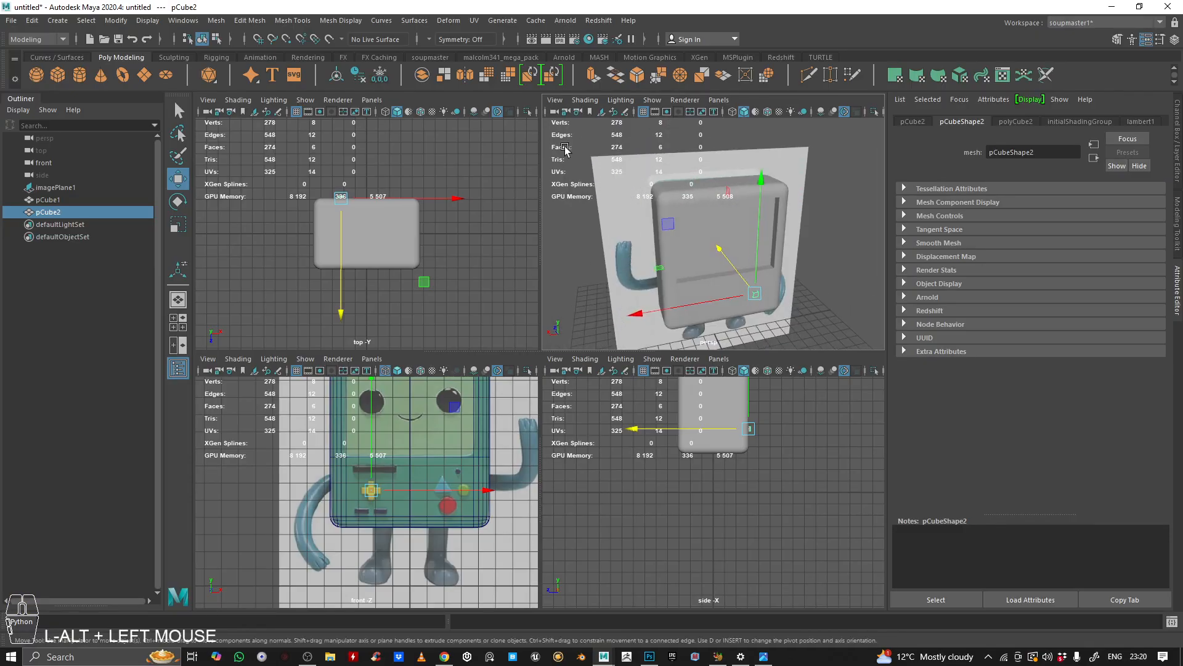
click(468, 203)
alt+right_drag(693, 209, 608, 204)
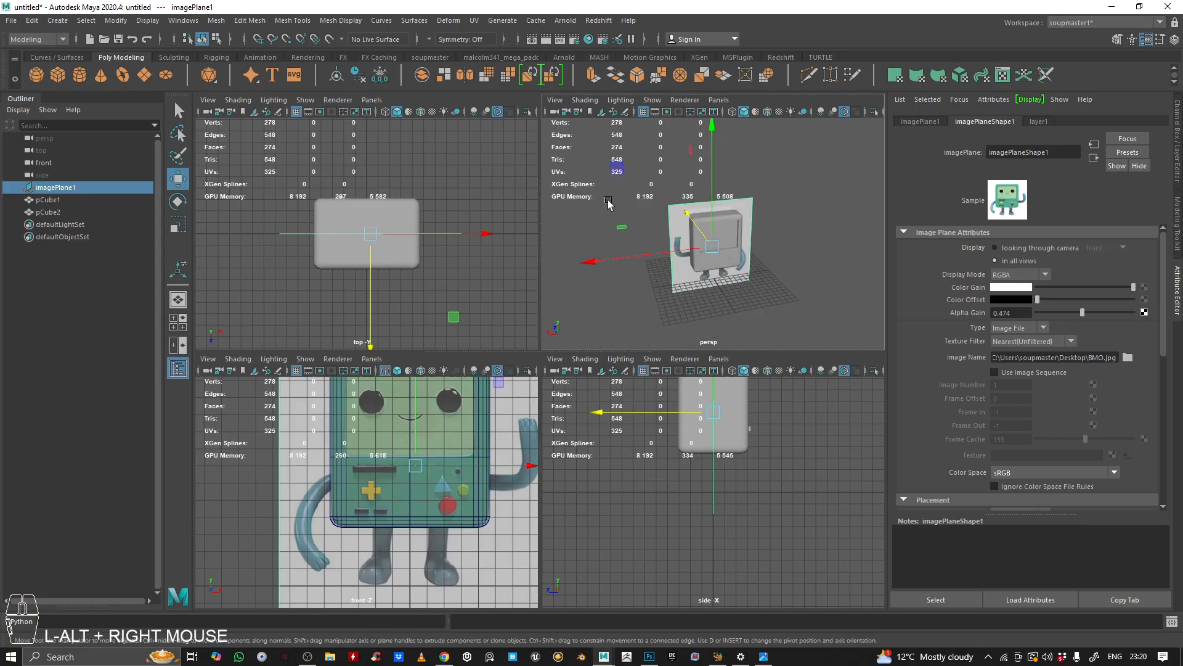
shift+click(49, 211)
alt+right_drag(646, 251, 789, 457)
alt+right_drag(740, 277, 678, 277)
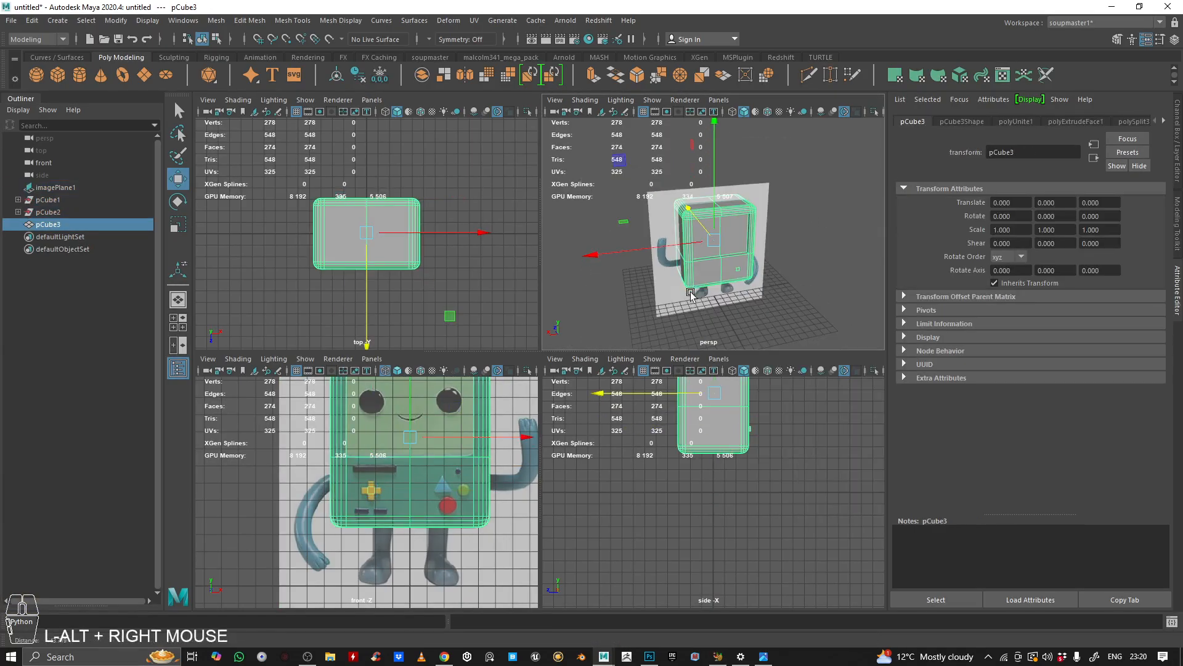
Step: Turn the combined body 180 degrees around the vertical axis relative to the reference image plane
ctrl+click(54, 187)
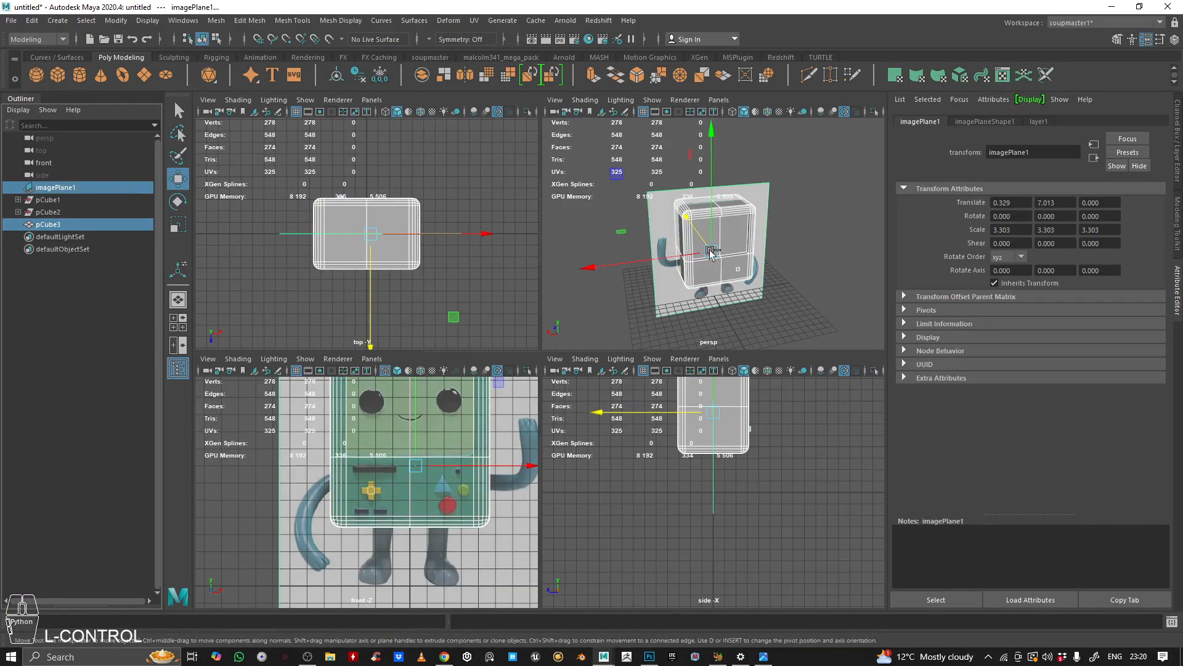
key(e)
drag(690, 316, 841, 310)
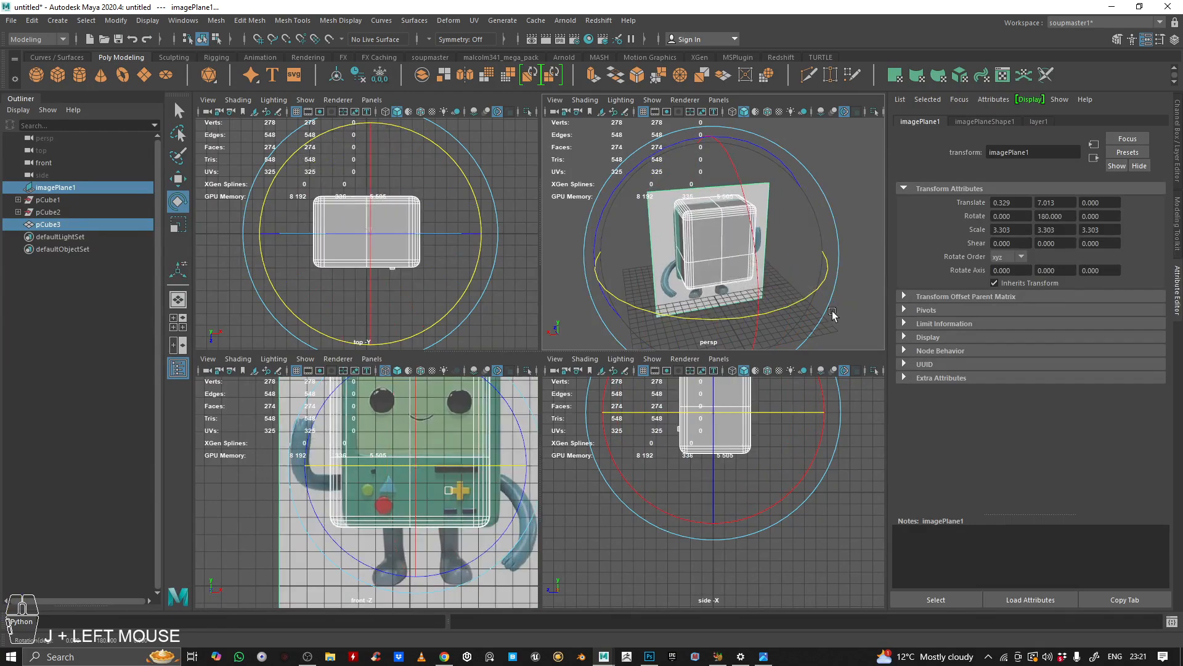
key(space)
alt+drag(845, 310, 653, 327)
alt+right_drag(653, 327, 545, 354)
alt+drag(545, 354, 570, 387)
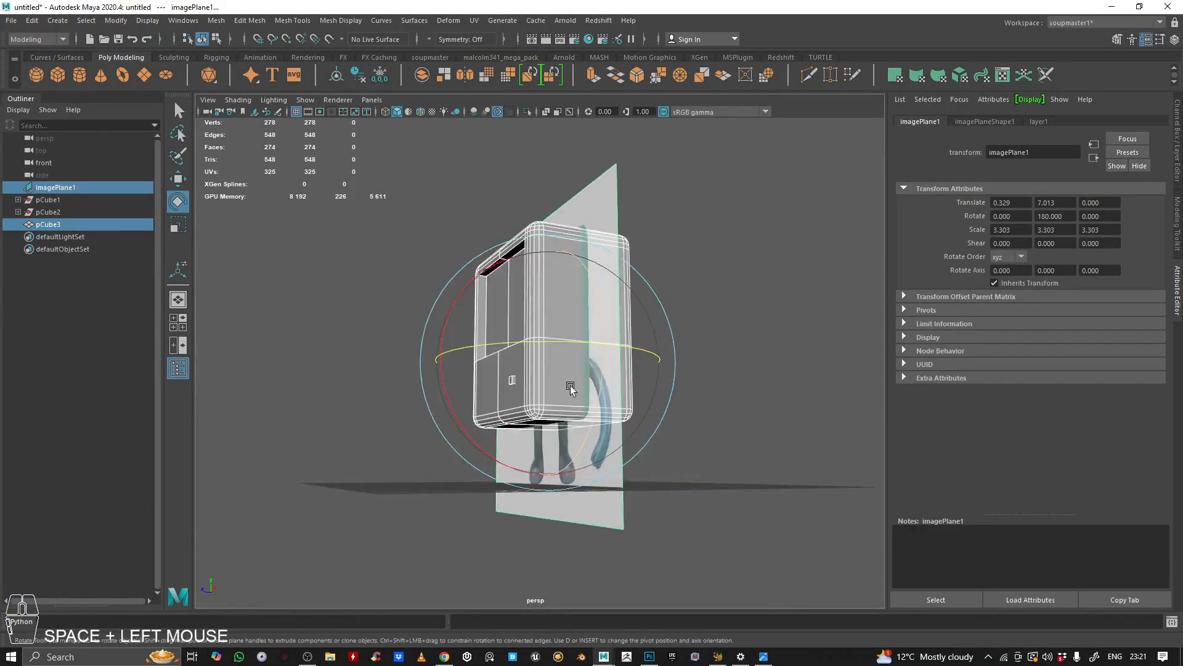
key(space)
key(ctrl+z)
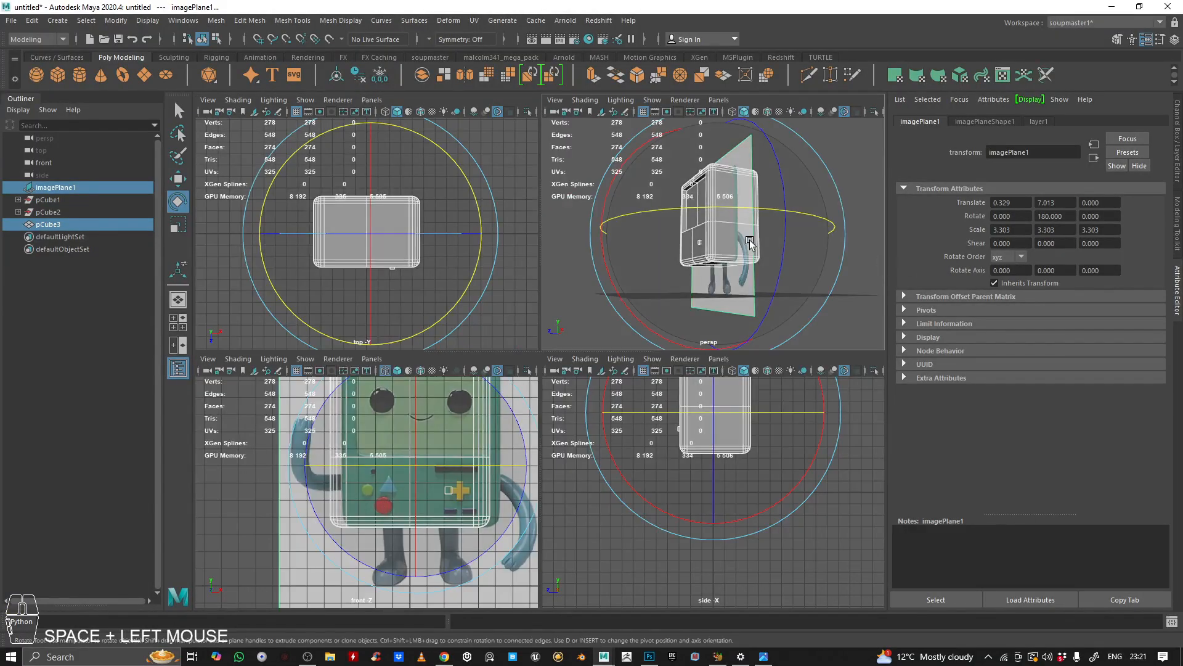
click(752, 238)
alt+drag(752, 238, 761, 264)
alt+right_drag(761, 264, 676, 248)
click(448, 493)
key(q)
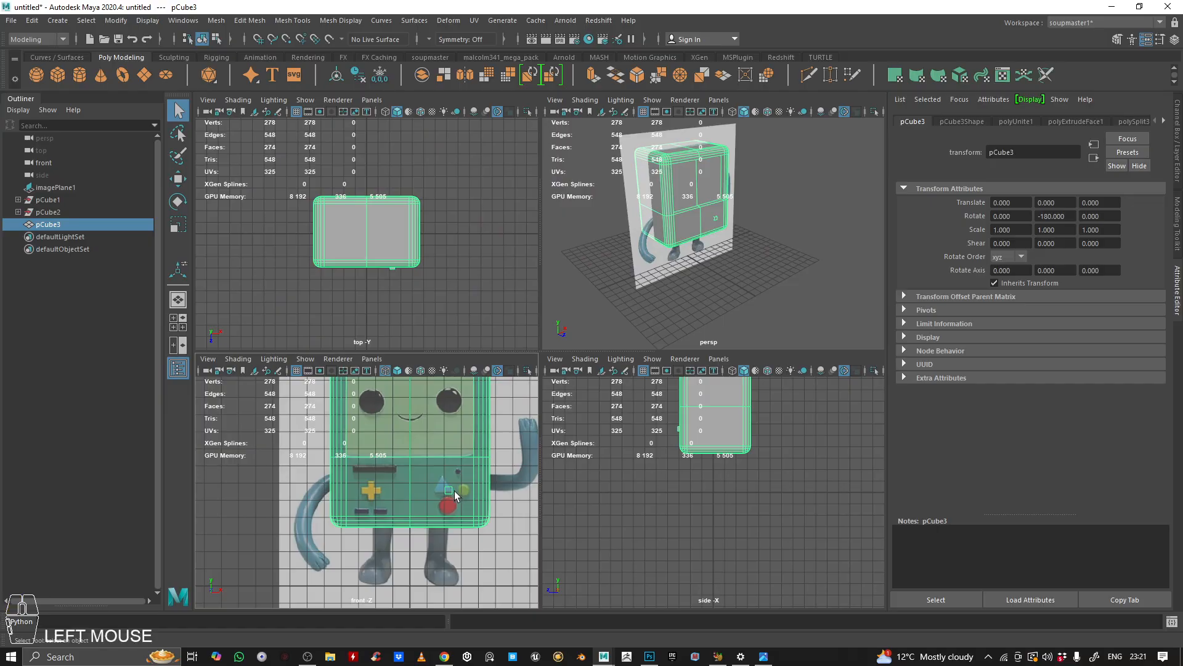
Step: Separate the combined mesh back into the body and D-pad pieces
shift+right_drag(400, 379, 462, 579)
click(278, 437)
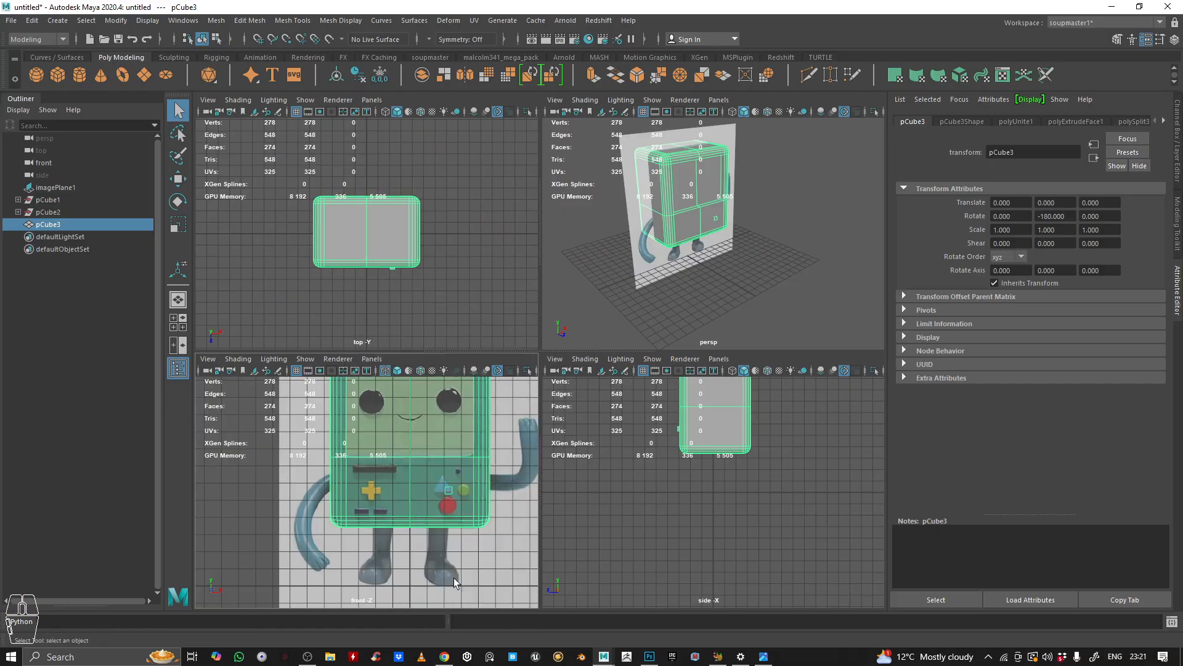
drag(277, 438, 474, 517)
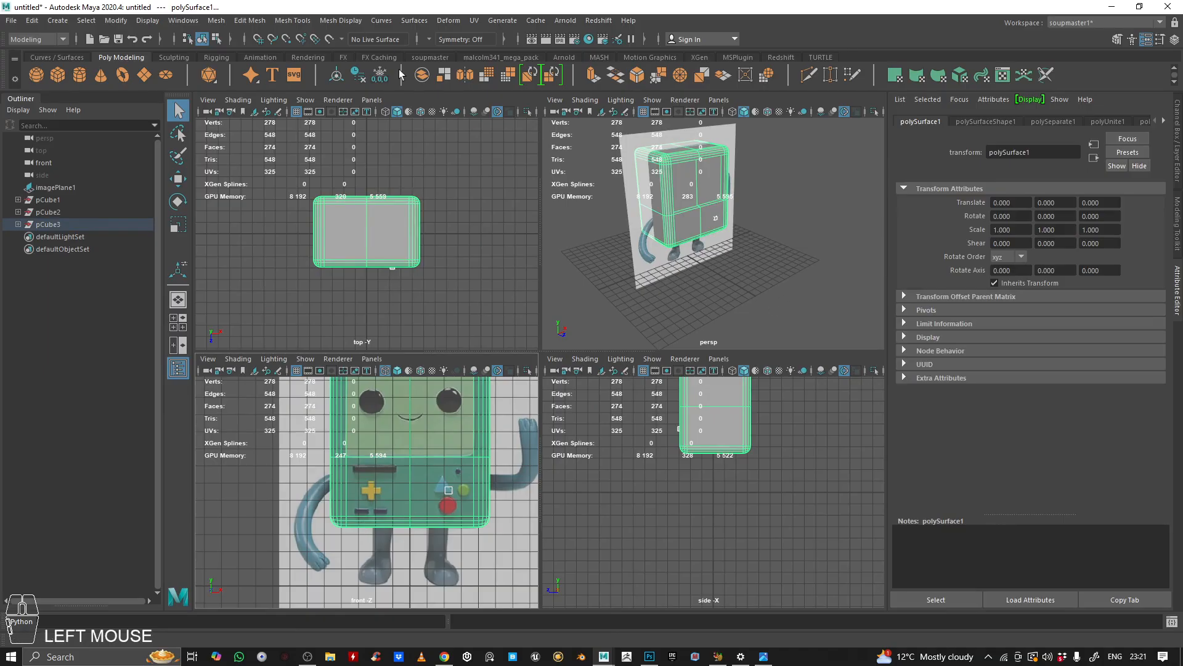
alt+right_drag(739, 191, 720, 185)
alt+drag(719, 185, 740, 210)
alt+right_drag(779, 285, 727, 278)
alt+middle_drag(727, 277, 770, 259)
alt+right_drag(709, 246, 678, 233)
alt+drag(678, 228, 768, 231)
mouse_move(768, 230)
alt+middle_down()
mouse_move(675, 239)
mouse_move(762, 235)
alt+middle_up()
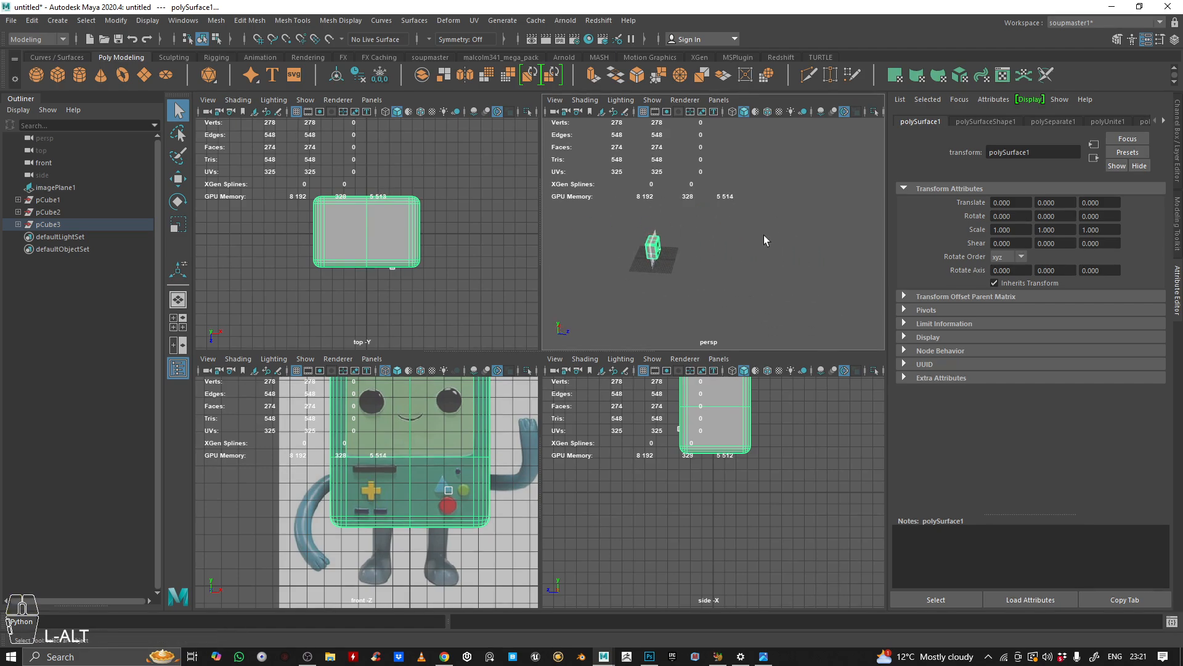
alt+drag(699, 234, 635, 304)
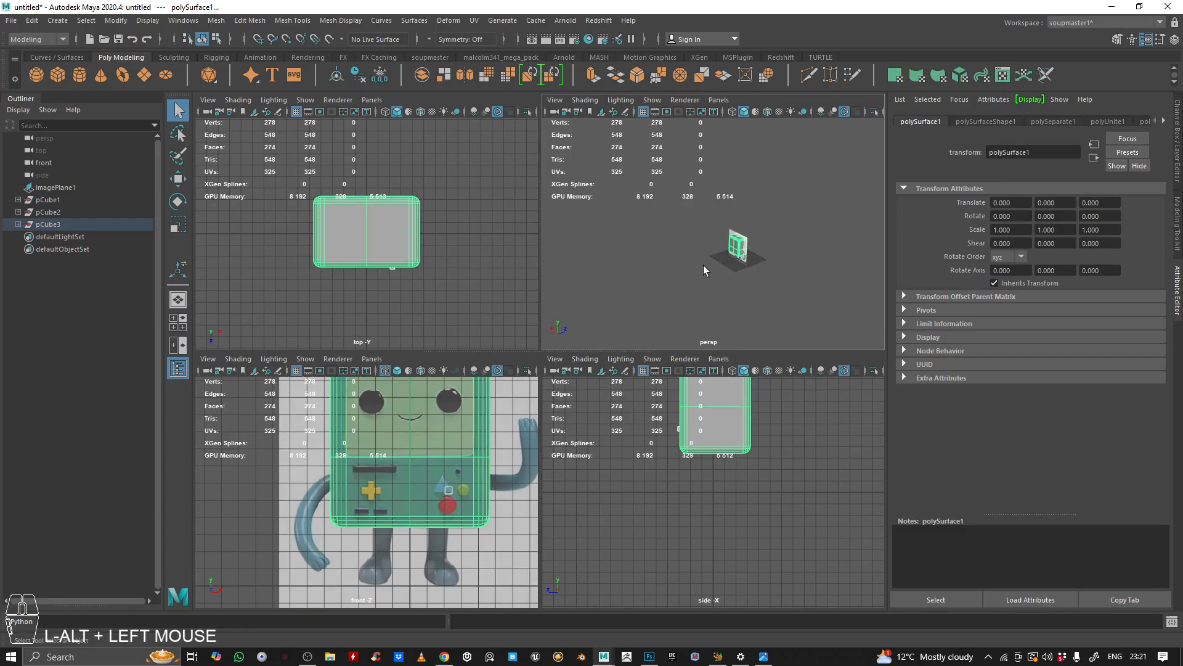
alt+right_drag(732, 265, 795, 235)
alt+drag(795, 234, 617, 233)
alt+middle_drag(617, 233, 846, 247)
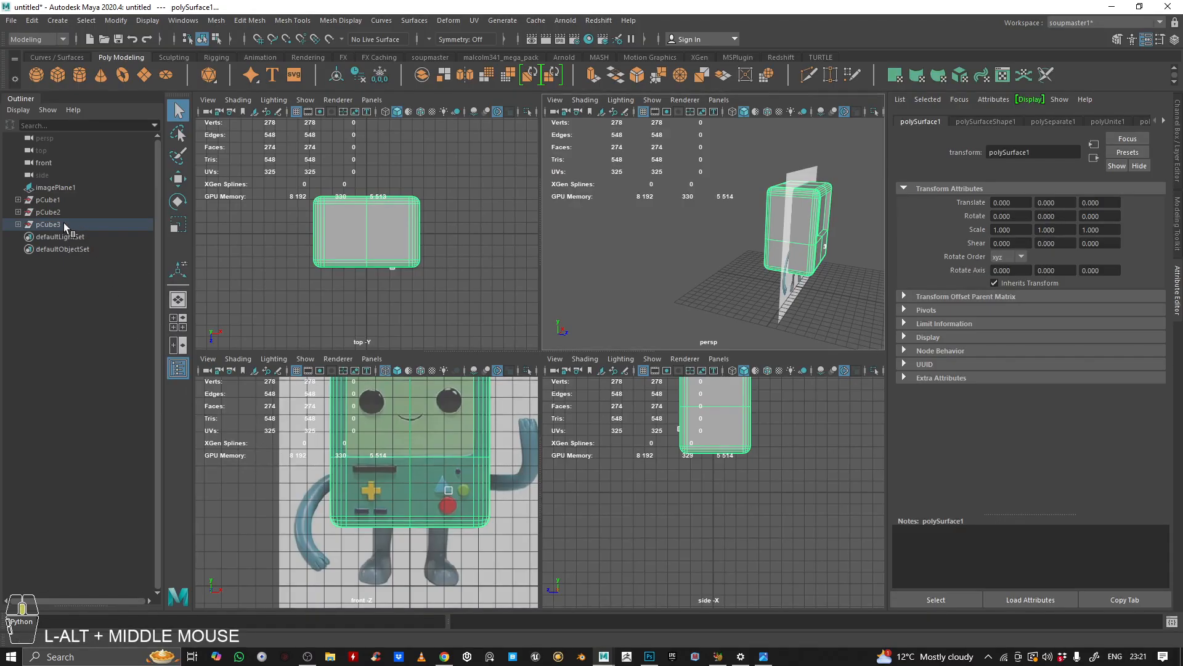
drag(61, 224, 52, 201)
key(BackSpace)
key(ctrl+z)
Step: Select both separated pieces and freeze their transformations
click(57, 238)
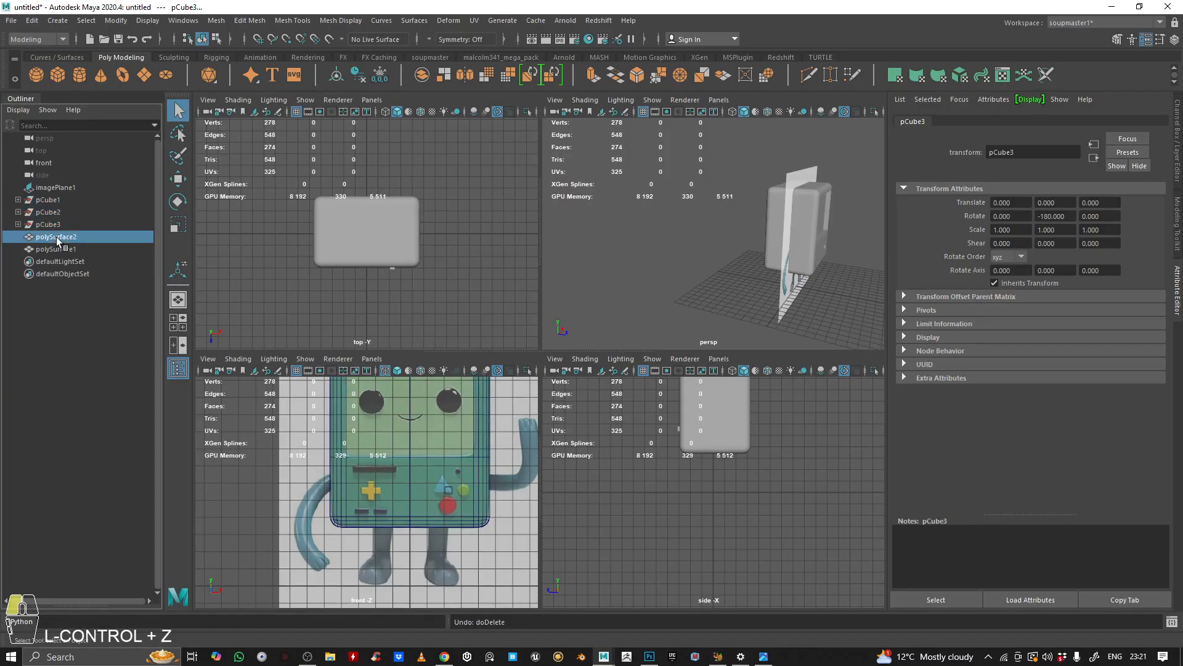
shift+click(56, 249)
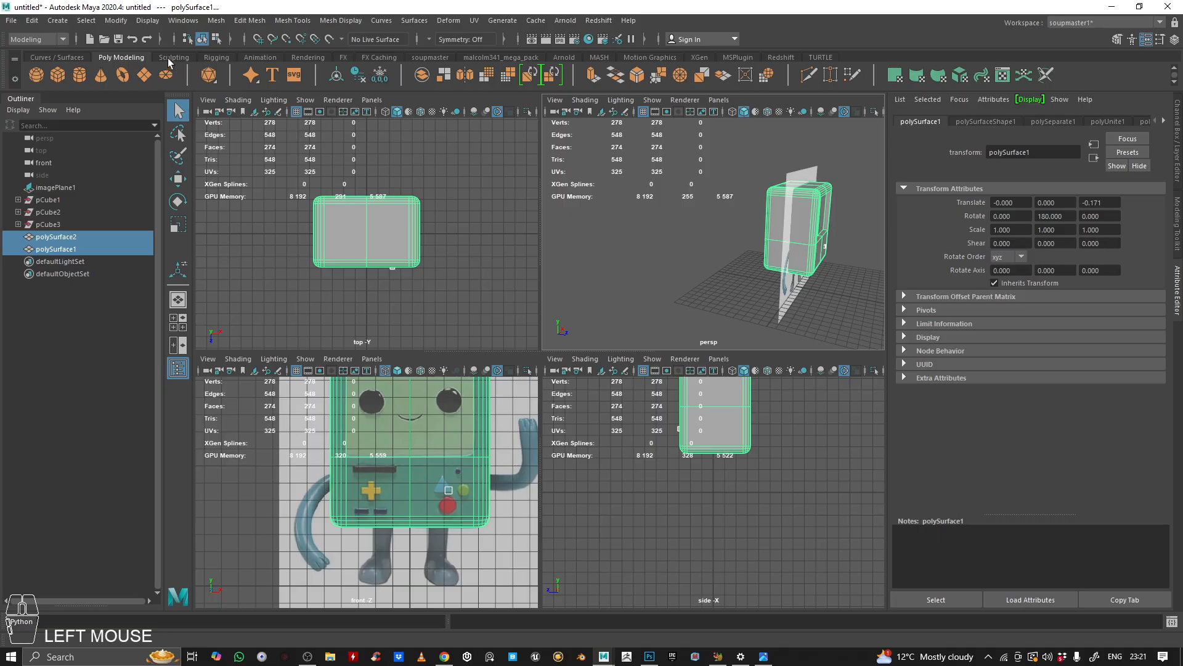
click(430, 57)
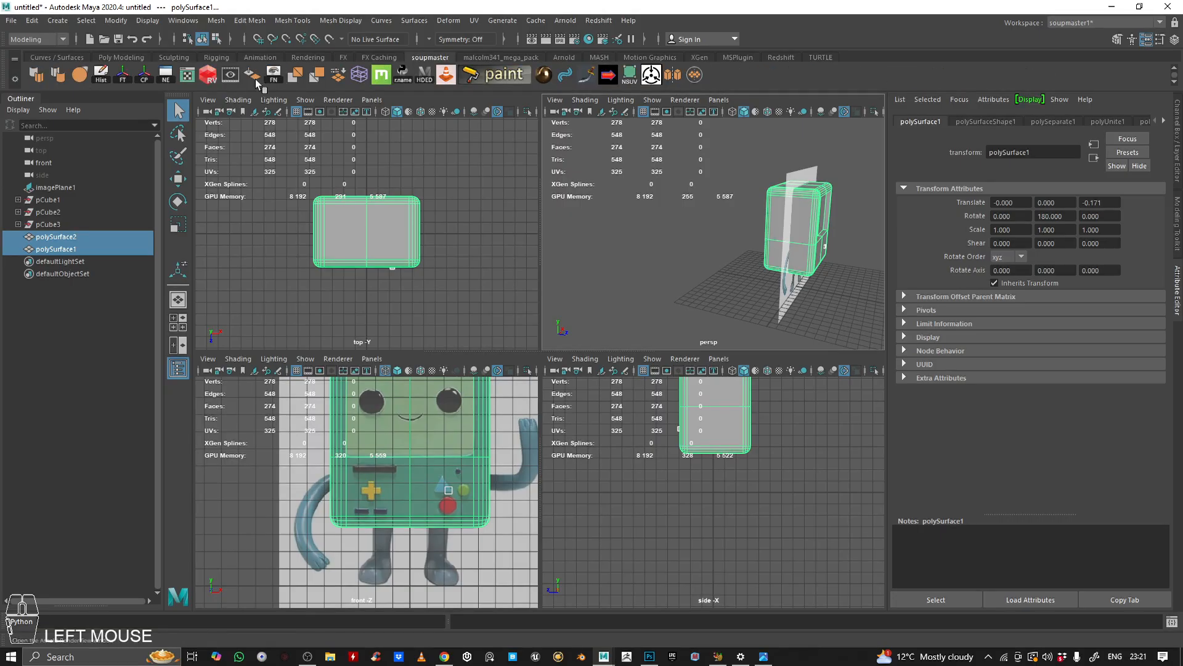
click(125, 77)
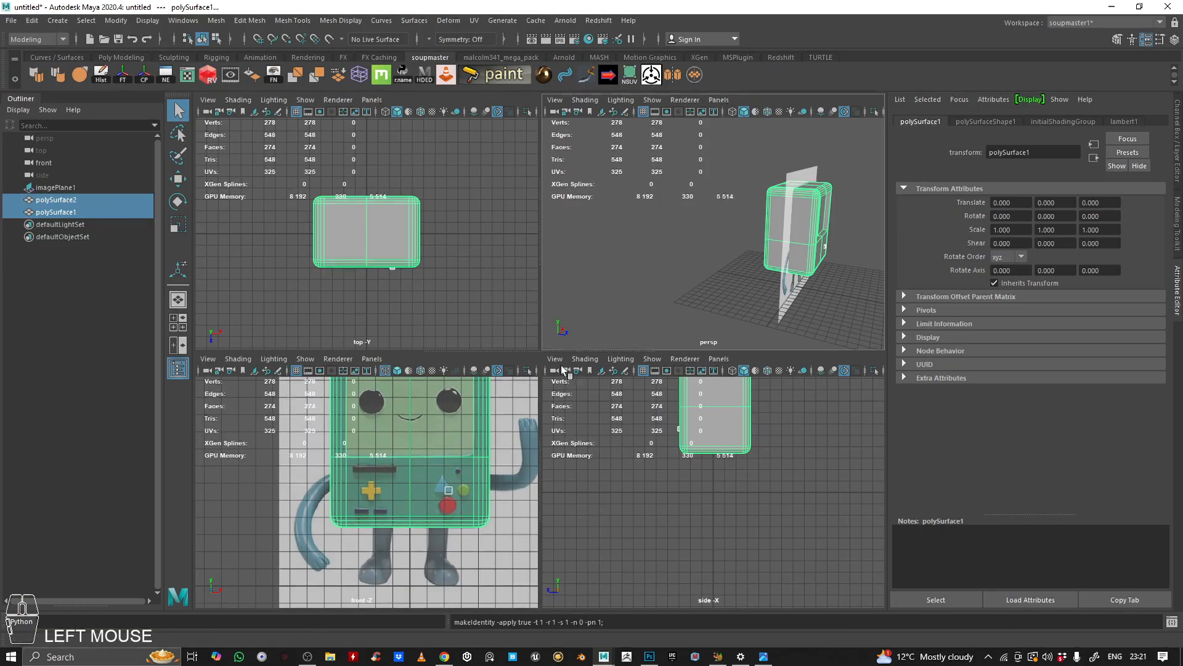
click(735, 241)
key(space)
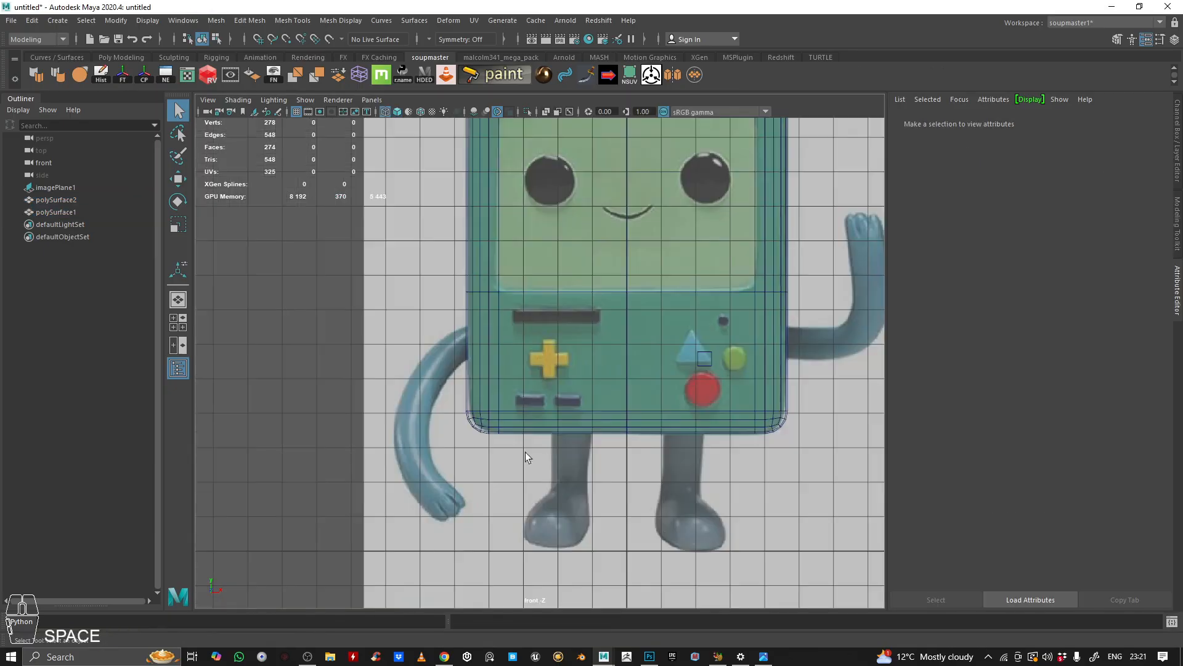
Step: Move the D-pad piece back over the D-pad on the reference in the front view
click(122, 58)
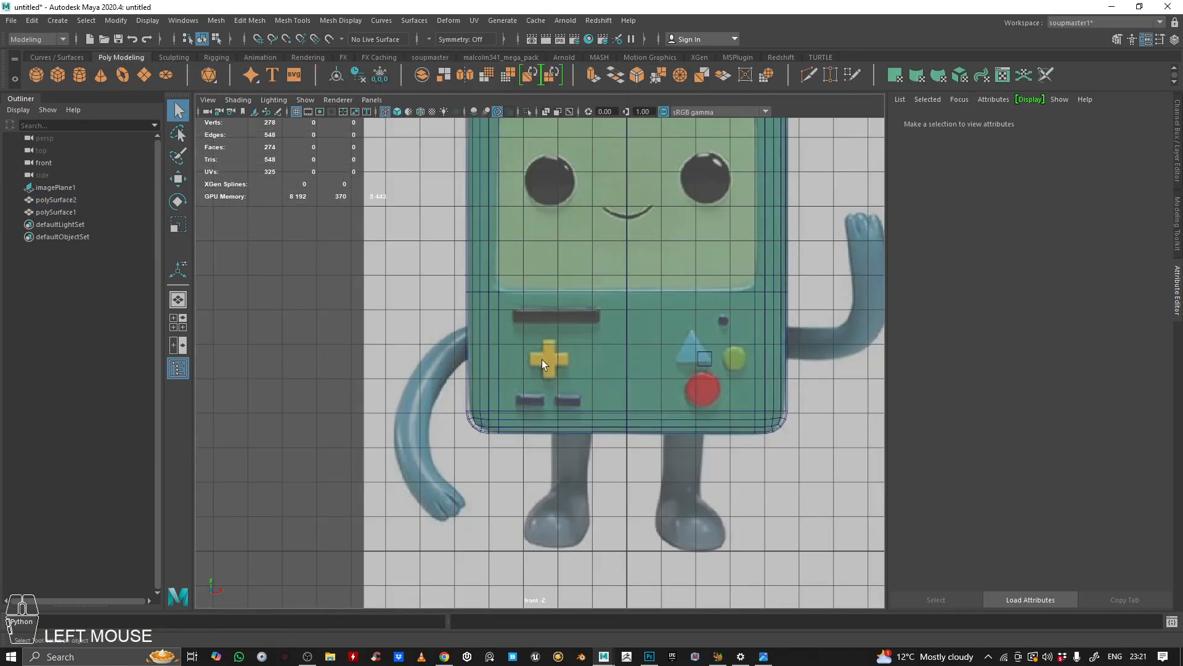
click(711, 366)
scroll(715, 371, up, 3)
alt+middle_drag(715, 331, 686, 332)
key(w)
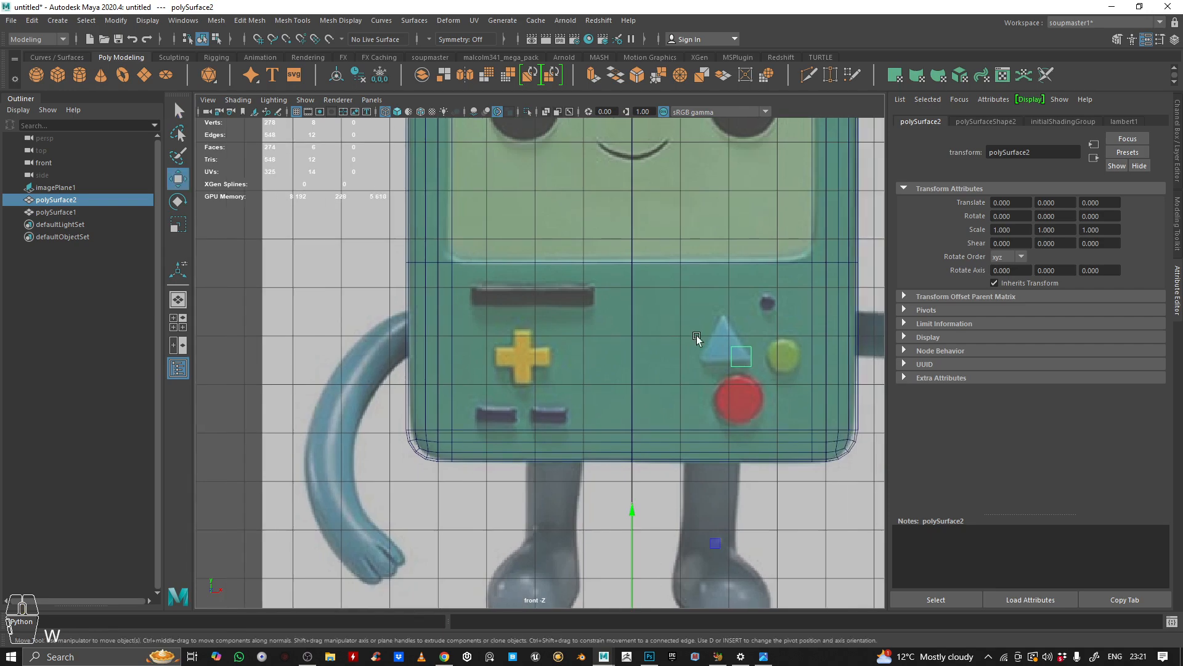
alt+right_drag(685, 231, 478, 29)
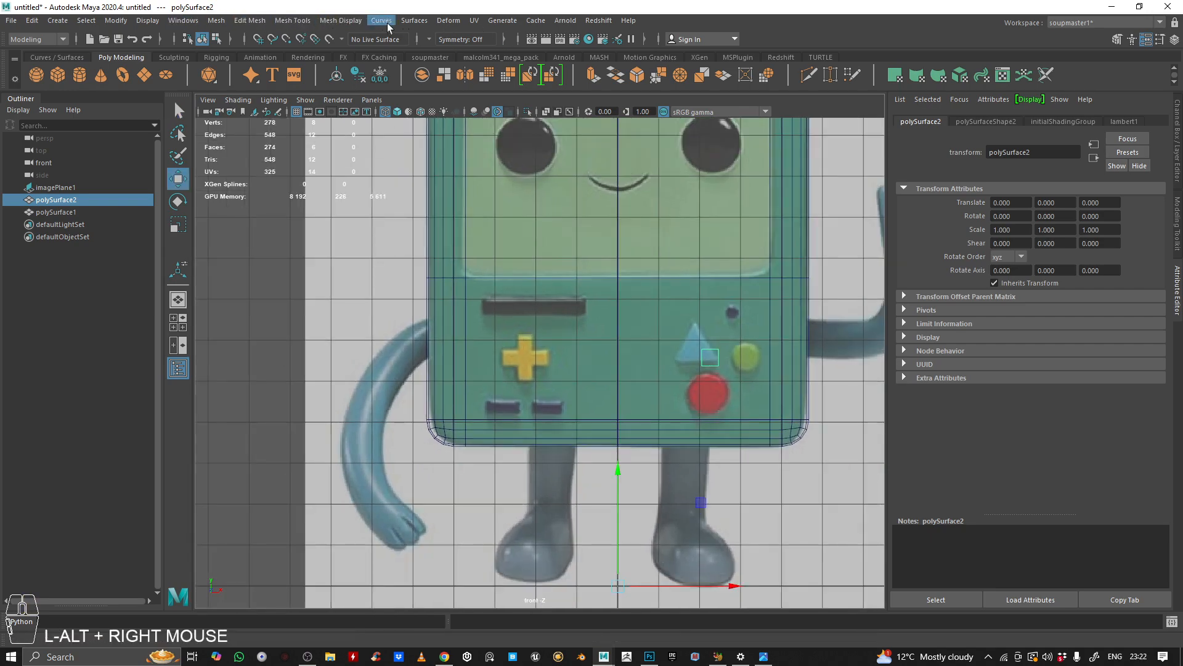
click(450, 56)
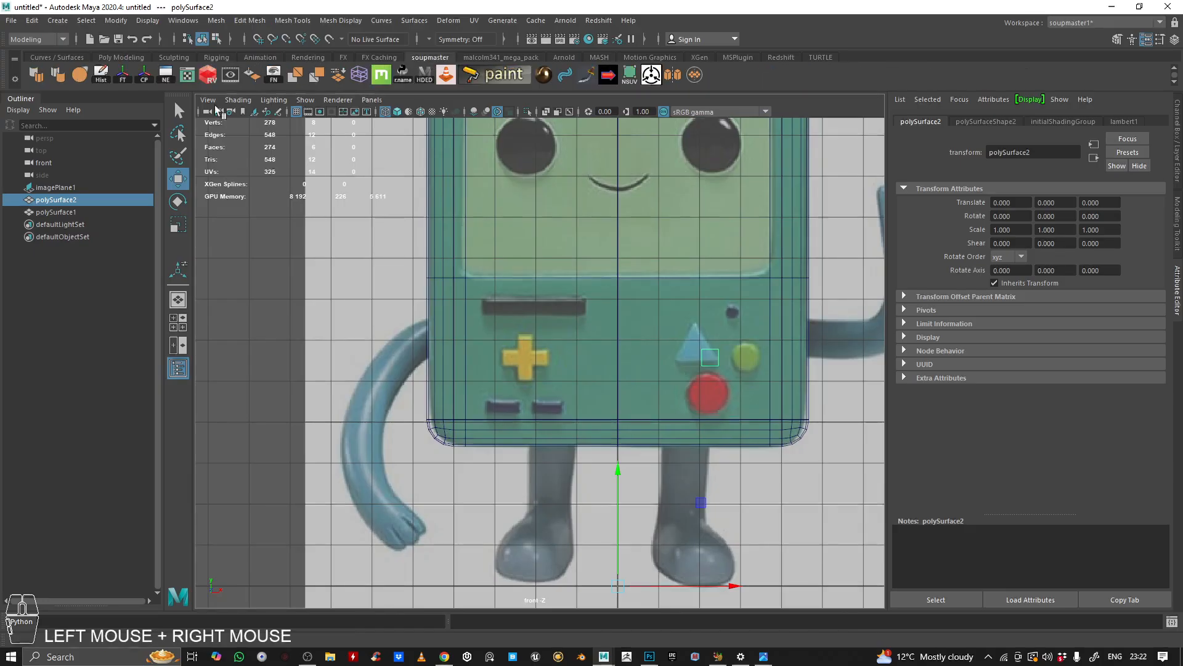
click(121, 57)
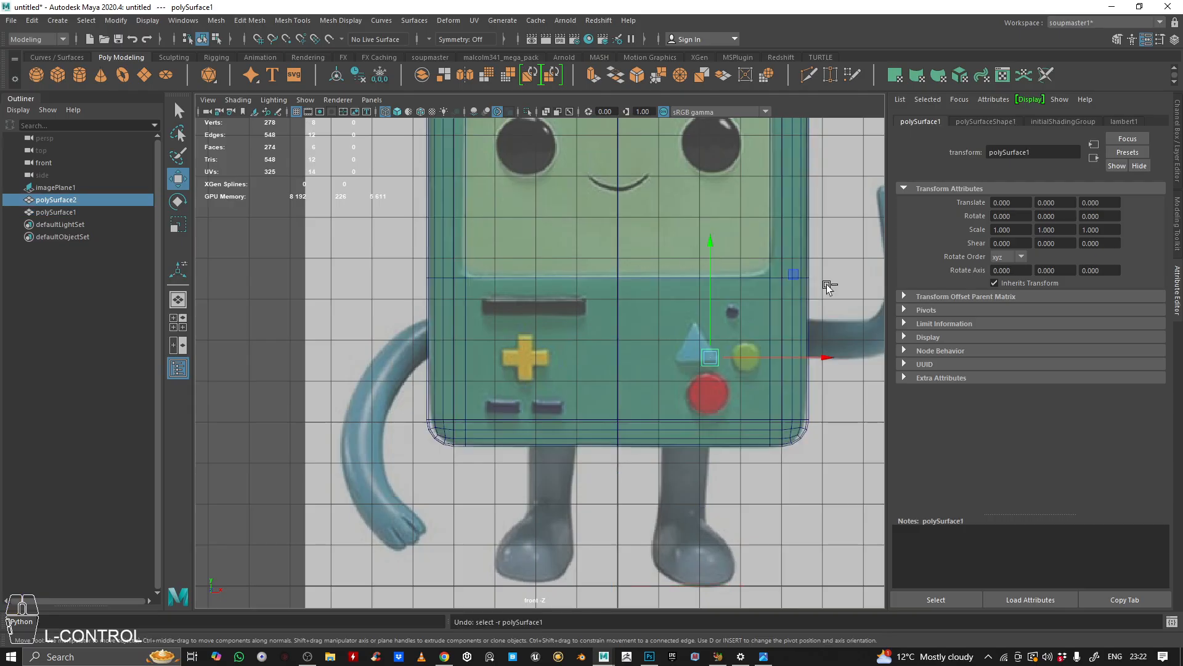
drag(794, 275, 566, 268)
scroll(572, 375, up, 3)
scroll(568, 371, up, 4)
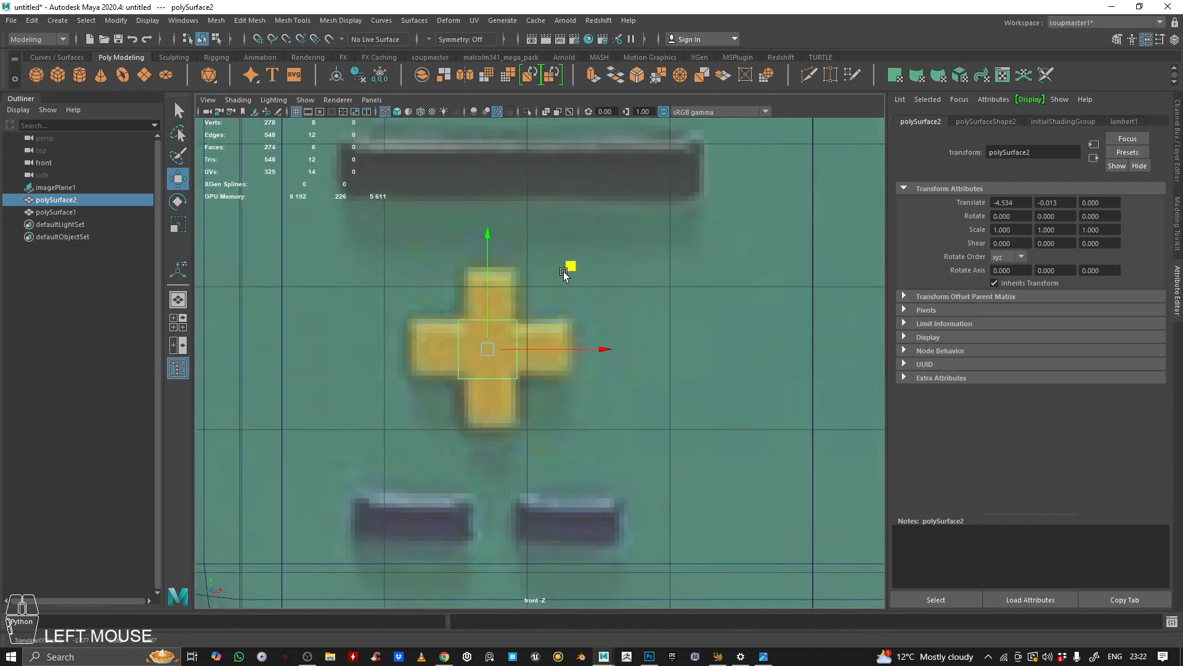
key(space)
key(space)
alt+middle_drag(487, 317, 496, 234)
key(f)
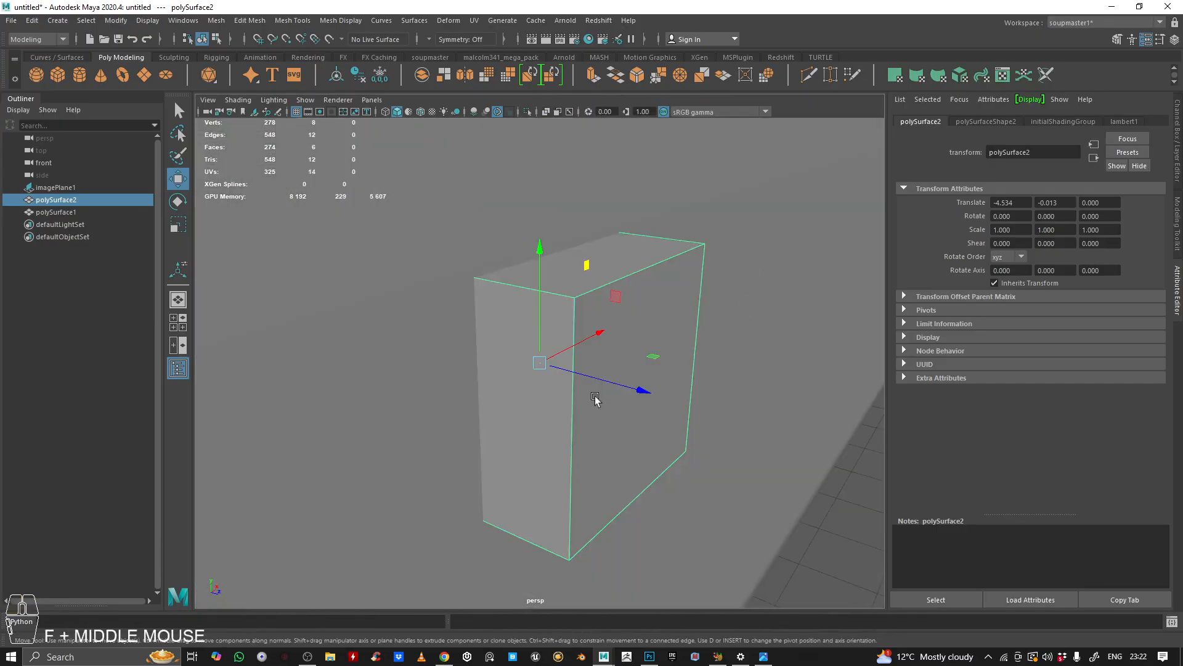
Step: Inspect the moved D-pad piece against the body from several angles in the perspective and four views
alt+drag(605, 394, 840, 349)
alt+right_drag(840, 349, 470, 331)
alt+drag(470, 331, 394, 363)
alt+right_drag(585, 351, 532, 364)
alt+drag(641, 345, 581, 328)
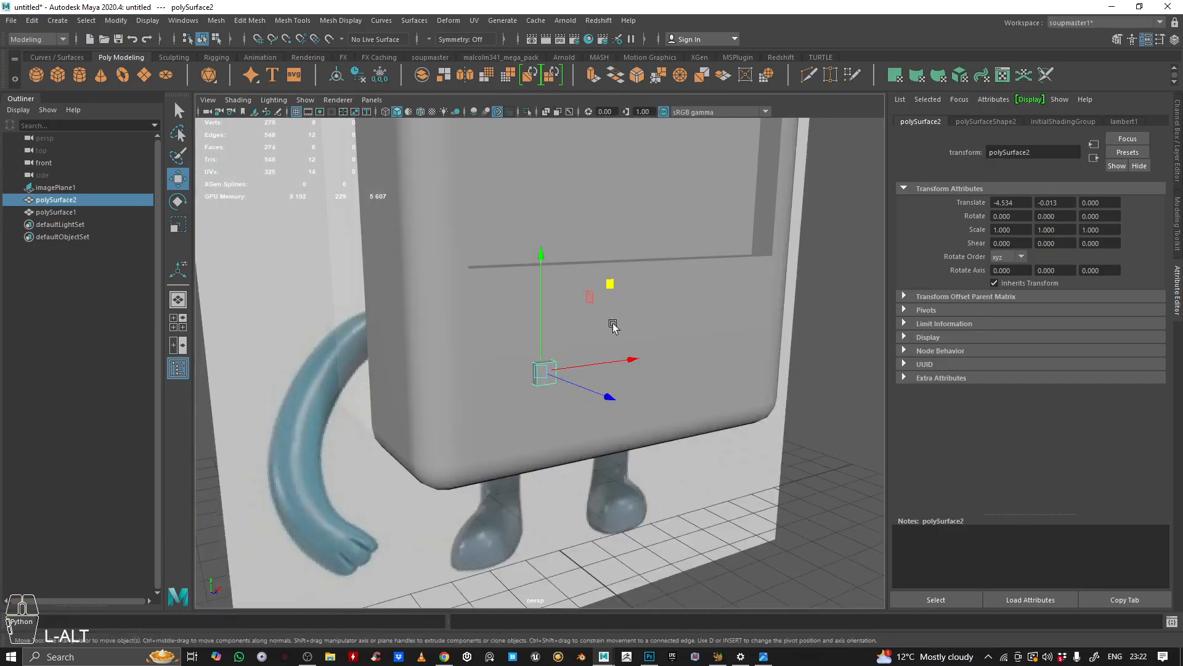
alt+right_drag(582, 327, 493, 330)
alt+drag(493, 330, 442, 330)
alt+right_drag(442, 330, 474, 336)
alt+drag(426, 339, 470, 364)
alt+right_drag(470, 365, 678, 365)
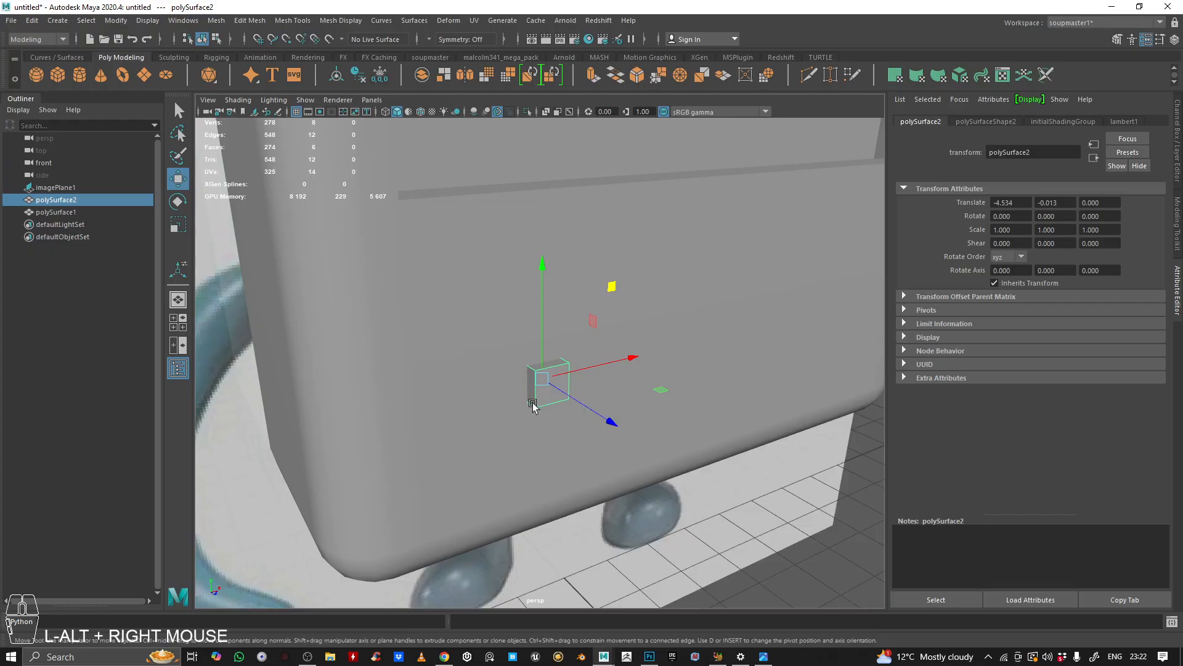
alt+right_drag(534, 407, 483, 464)
alt+drag(483, 465, 524, 376)
alt+right_drag(523, 376, 520, 370)
alt+drag(520, 370, 468, 383)
key(space)
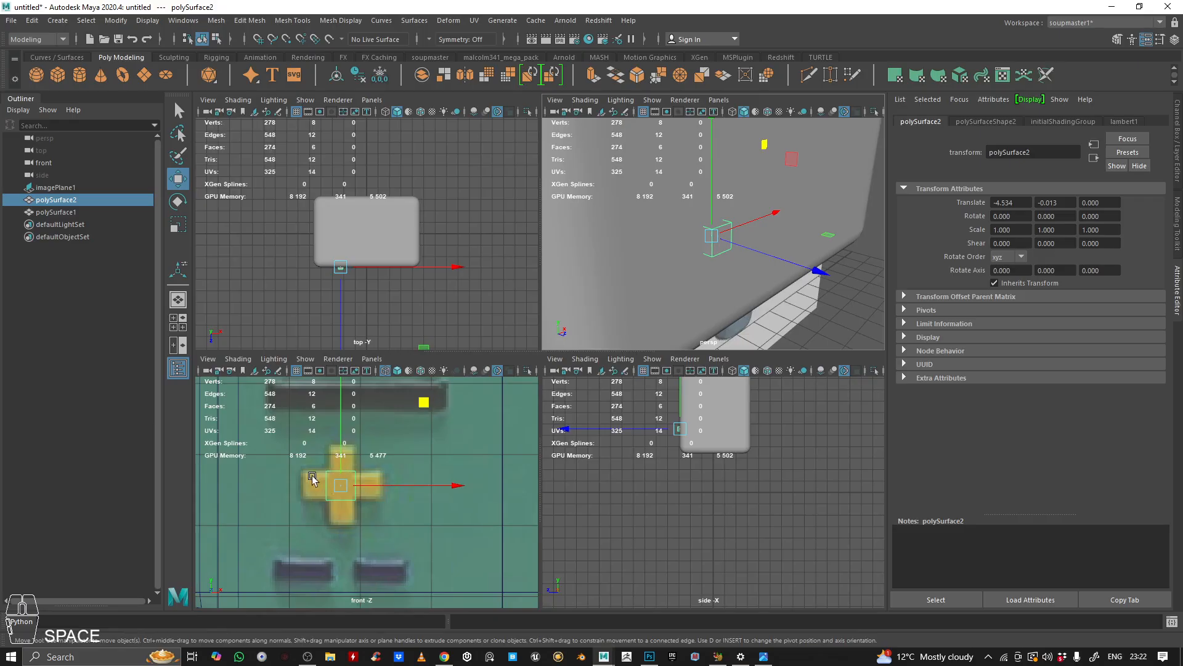
alt+right_drag(684, 254, 631, 239)
right_drag(723, 236, 722, 266)
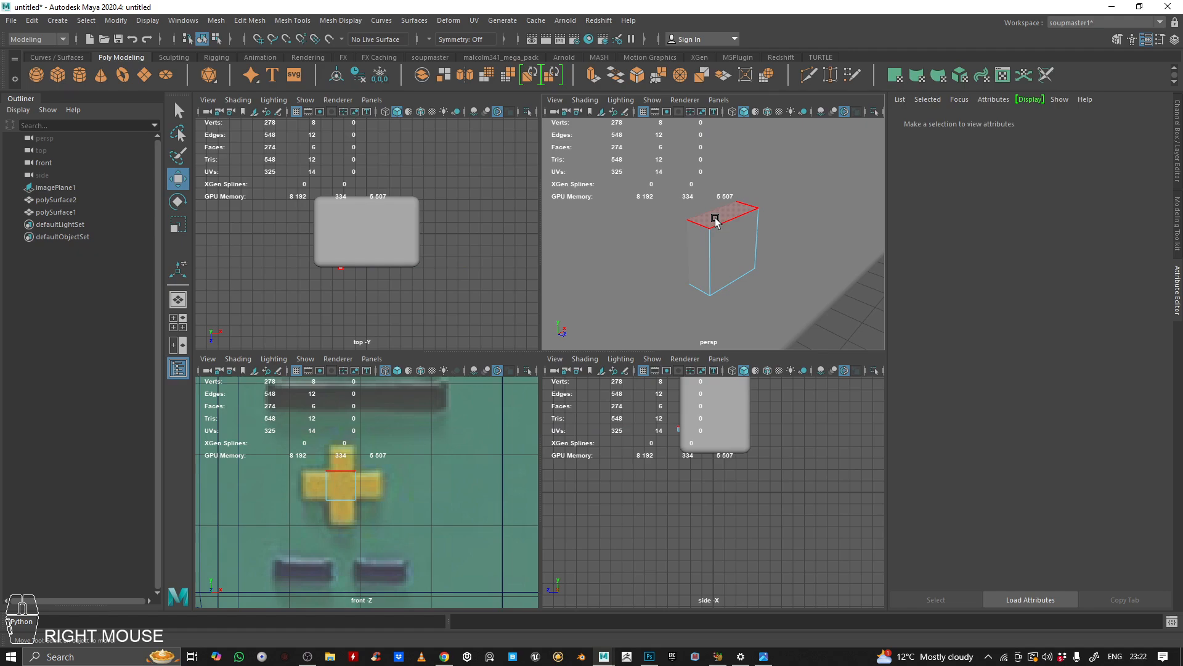
Step: Select the D-pad cube's four side faces and extrude them about 0.363 outward to form the cross arms
key(q)
shift+click(697, 251)
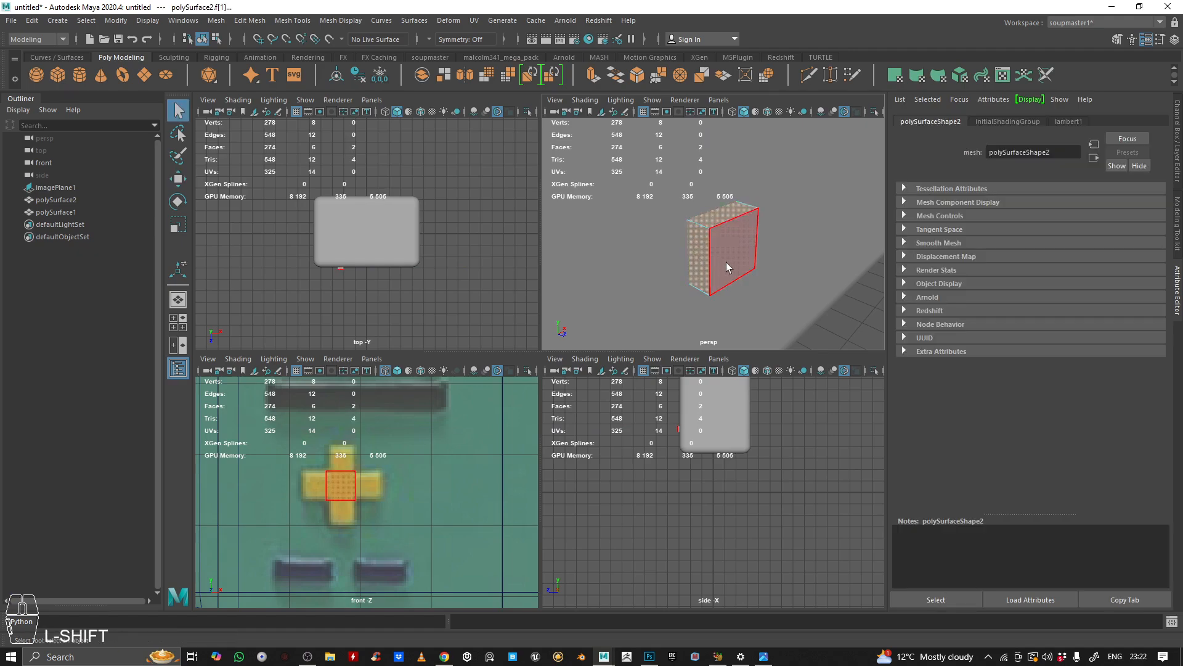
alt+drag(726, 261, 692, 186)
shift+click(701, 240)
alt+drag(697, 236, 616, 201)
shift+click(701, 238)
alt+right_drag(698, 237, 641, 231)
alt+drag(635, 232, 654, 274)
alt+right_drag(654, 274, 654, 276)
alt+drag(654, 275, 715, 259)
alt+middle_drag(715, 259, 755, 251)
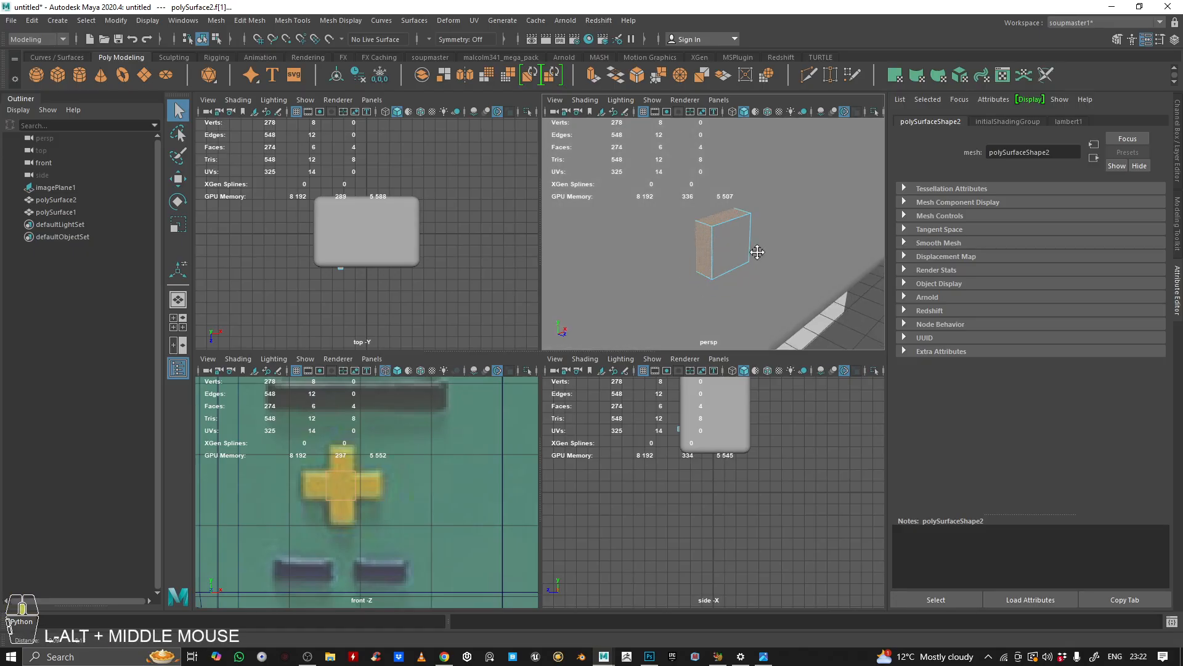
click(592, 75)
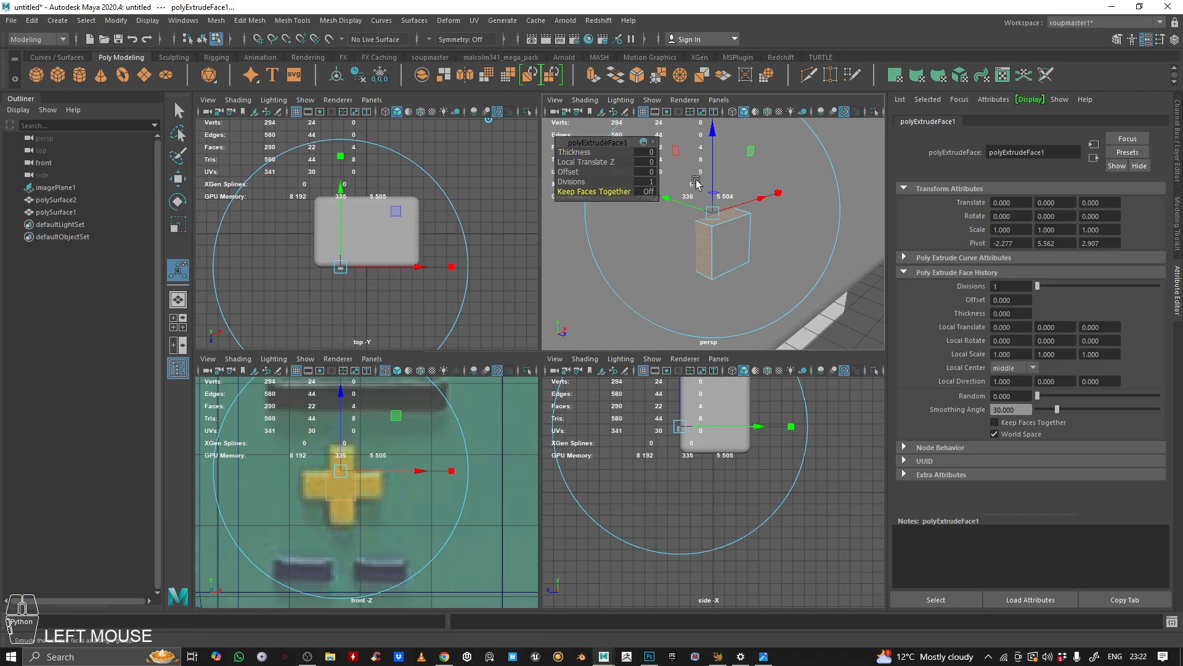
drag(711, 161, 715, 109)
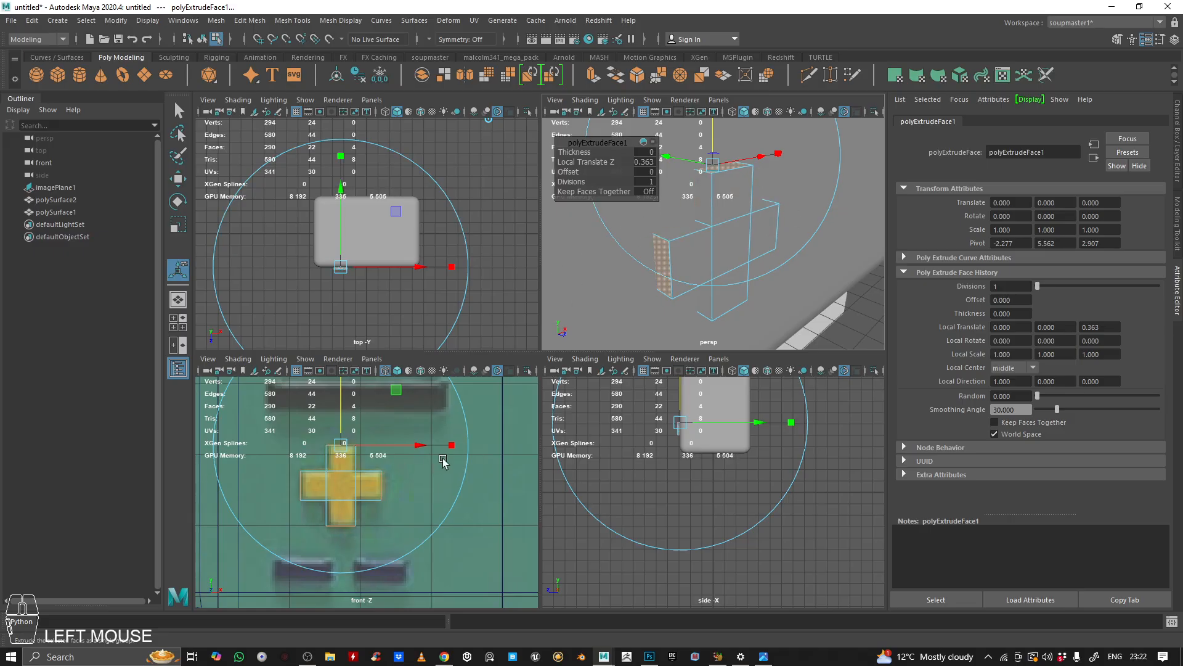
right_drag(707, 213, 594, 279)
alt+right_drag(479, 461, 393, 450)
alt+middle_drag(394, 450, 380, 434)
alt+right_drag(298, 457, 323, 445)
click(323, 445)
alt+right_drag(320, 493, 378, 485)
Step: Create a new polygon cube and move it over the horizontal bar above the D-pad in the front view
click(58, 75)
alt+middle_drag(378, 485, 361, 452)
key(w)
alt+middle_drag(377, 505, 394, 504)
drag(374, 498, 415, 394)
drag(422, 434, 374, 435)
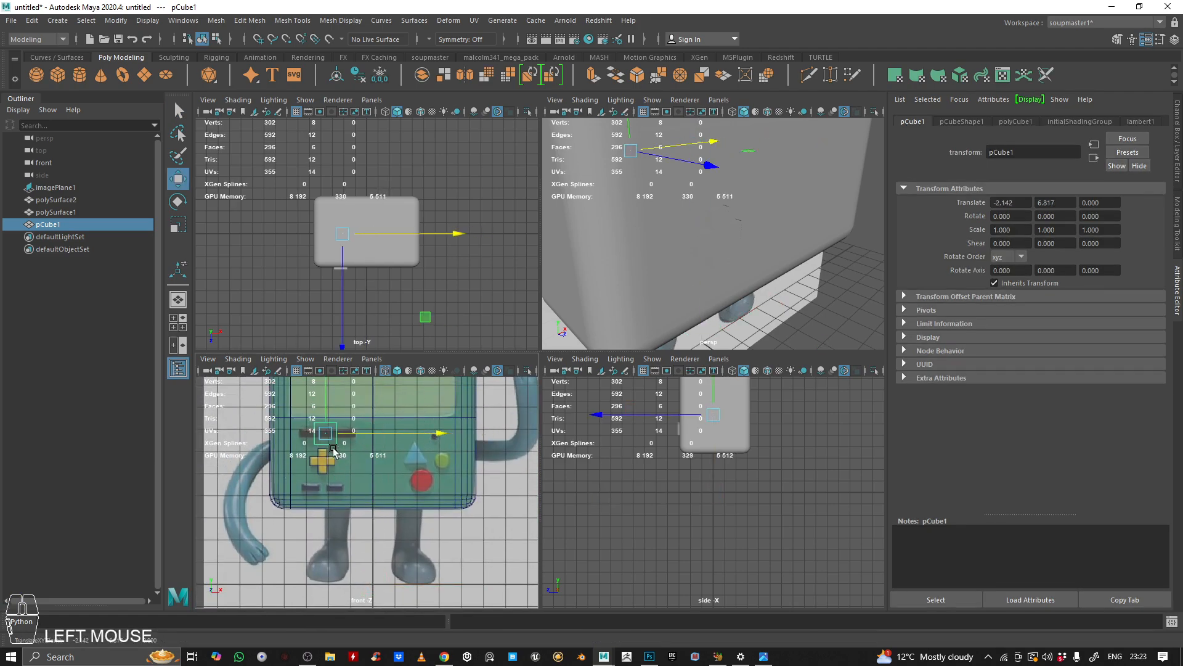
alt+right_drag(290, 453, 330, 454)
alt+middle_drag(329, 454, 391, 523)
key(space)
alt+right_drag(453, 401, 418, 394)
alt+middle_drag(419, 394, 414, 443)
alt+right_drag(414, 442, 539, 400)
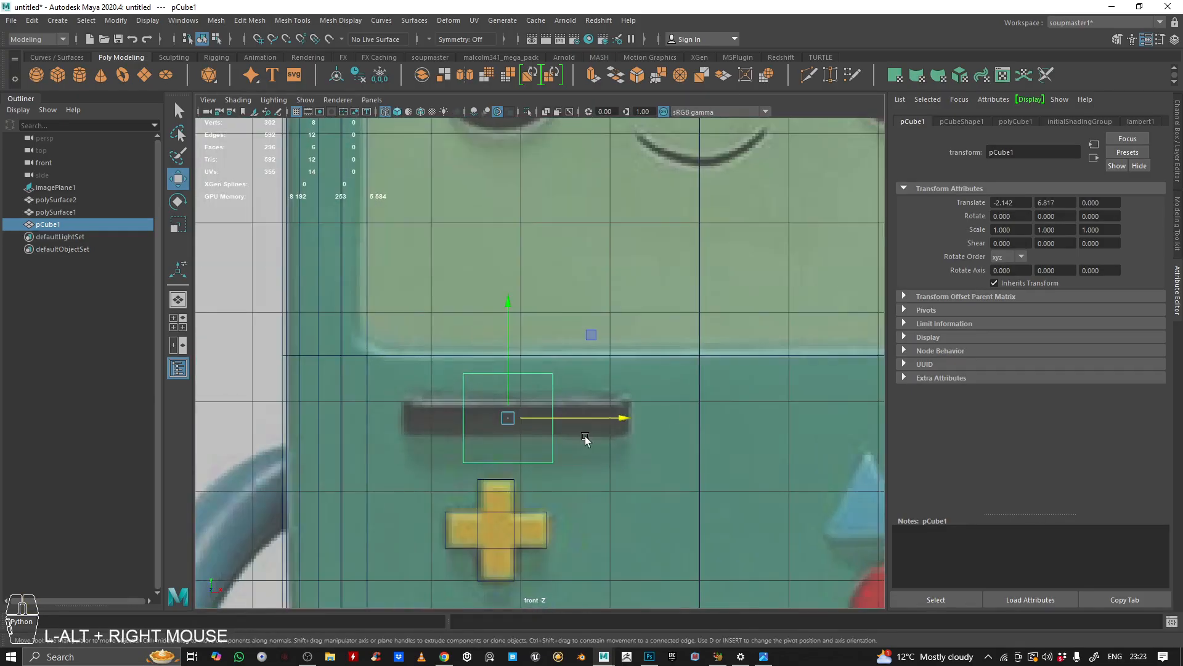
Step: Scale and move the new cube to match the horizontal bar above the D-pad in the front view
alt+middle_drag(540, 400, 526, 389)
key(r)
drag(487, 290, 478, 352)
drag(542, 396, 626, 397)
drag(725, 402, 733, 403)
key(w)
drag(528, 395, 556, 398)
key(r)
drag(496, 360, 494, 352)
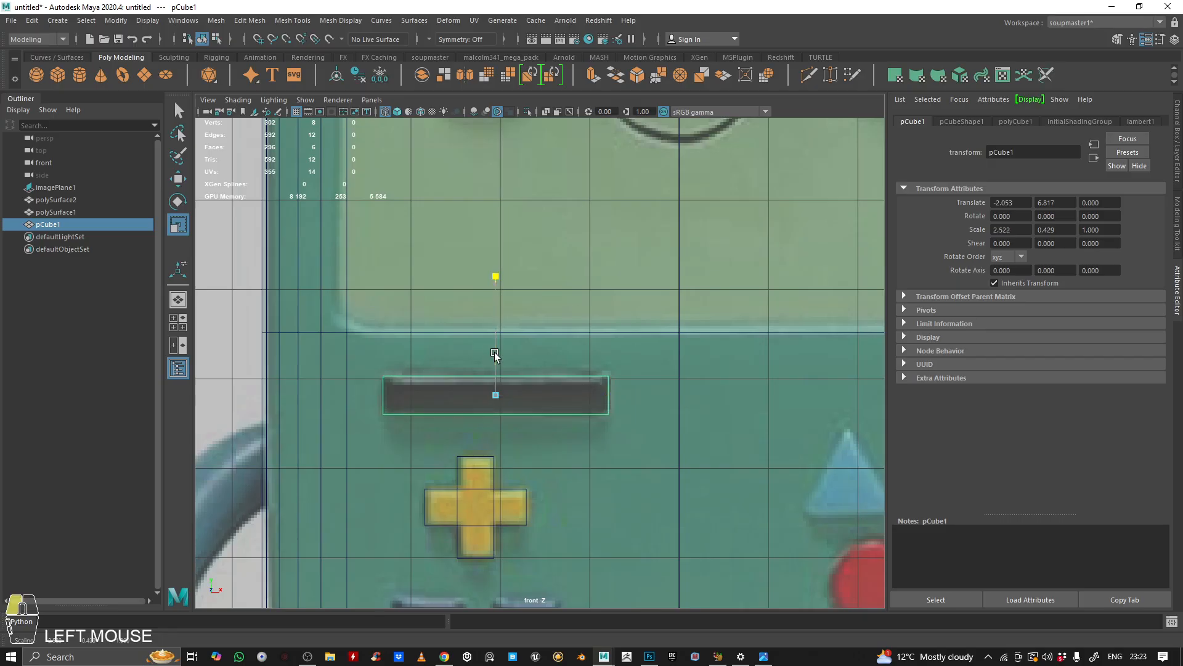
Step: Position the bar cube against the body's front surface using the four views
key(space)
key(space)
key(w)
key(e)
scroll(678, 269, down, 5)
key(w)
alt+drag(604, 282, 531, 320)
alt+right_drag(531, 320, 577, 339)
alt+drag(577, 339, 583, 339)
click(421, 112)
alt+drag(516, 234, 503, 254)
mouse_move(539, 319)
mouse_down()
mouse_move(635, 367)
mouse_move(654, 320)
mouse_move(489, 323)
mouse_up()
key(space)
key(space)
alt+right_drag(378, 502, 545, 332)
Step: Create a polygon cylinder, rotate it 90° on X, set its axis subdivisions to 16 and place it over the red button
click(79, 75)
scroll(580, 455, down, 2)
scroll(579, 454, up, 3)
alt+middle_drag(535, 447, 539, 392)
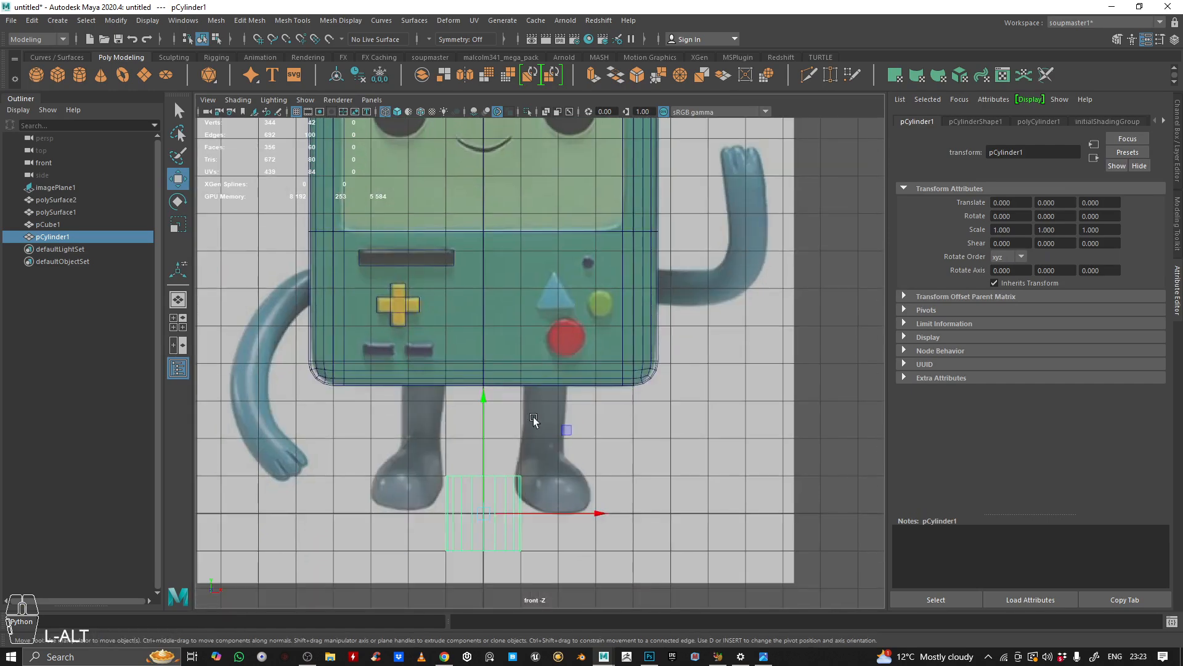
key(e)
drag(489, 417, 491, 506)
key(w)
click(1177, 136)
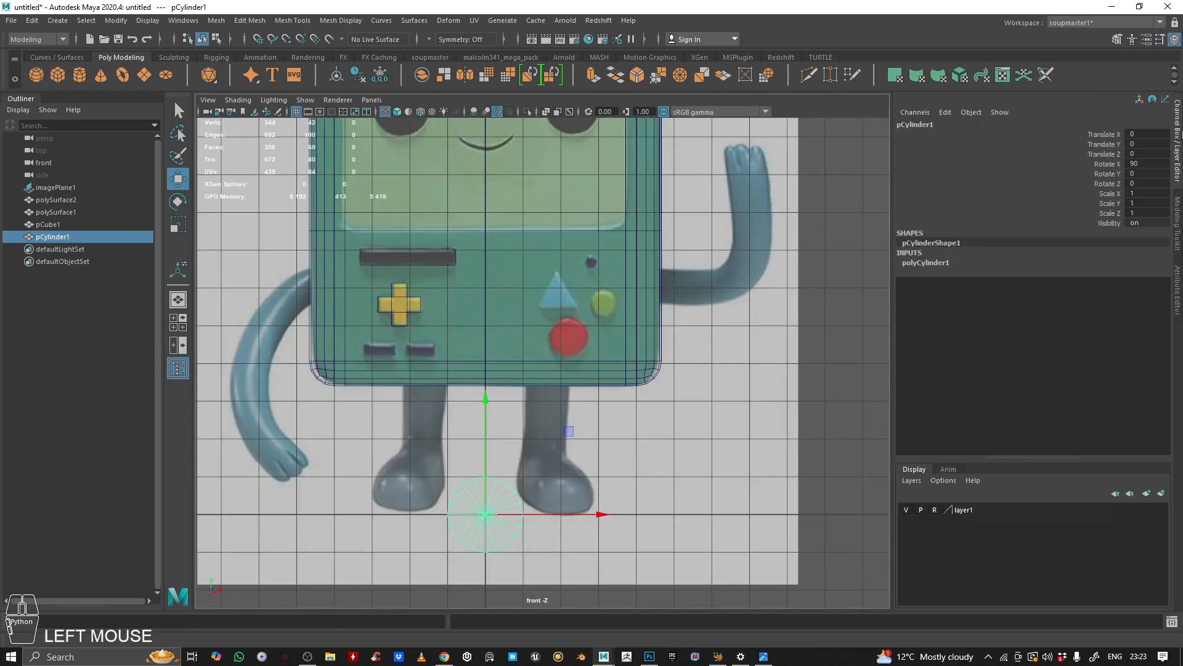
click(935, 264)
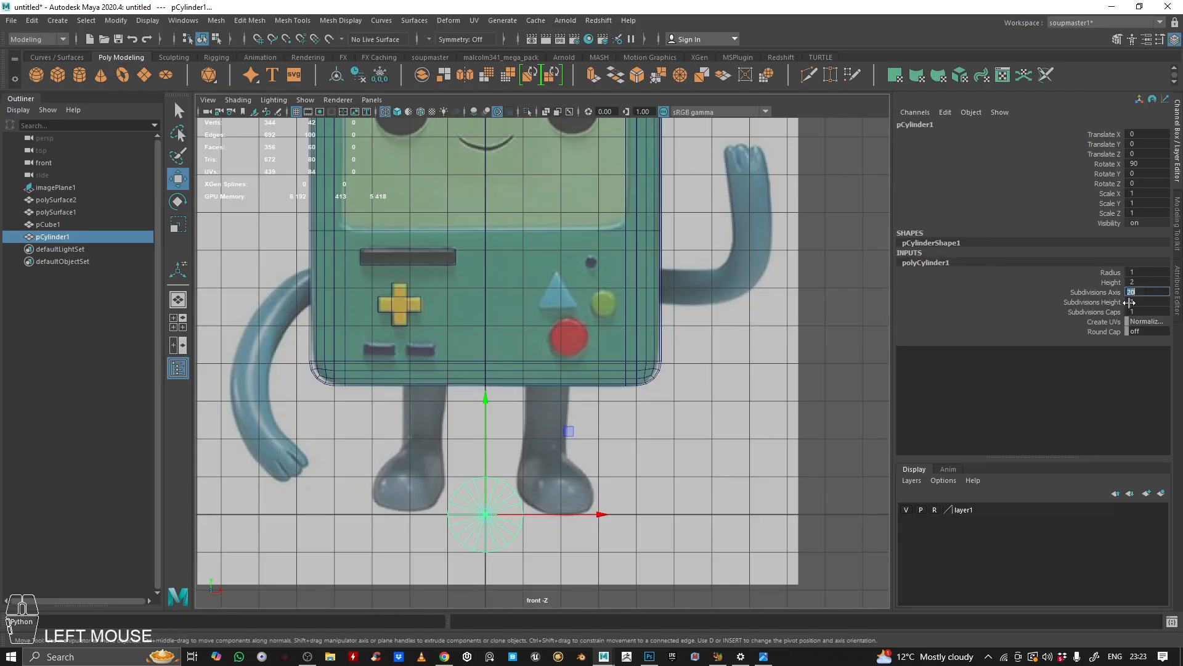
drag(579, 436, 656, 257)
scroll(655, 258, up, 5)
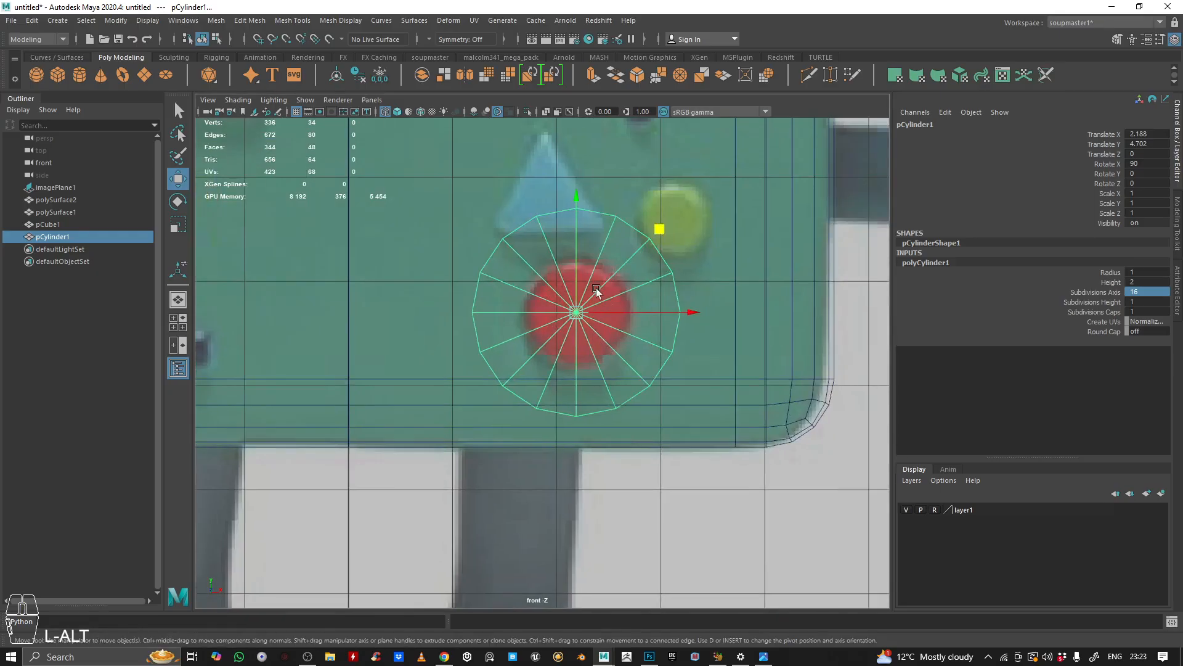
Step: Scale the cylinder to fit the red button and move it forward onto the body's front
key(r)
drag(577, 313, 486, 274)
key(space)
key(space)
alt+drag(691, 259, 715, 283)
key(w)
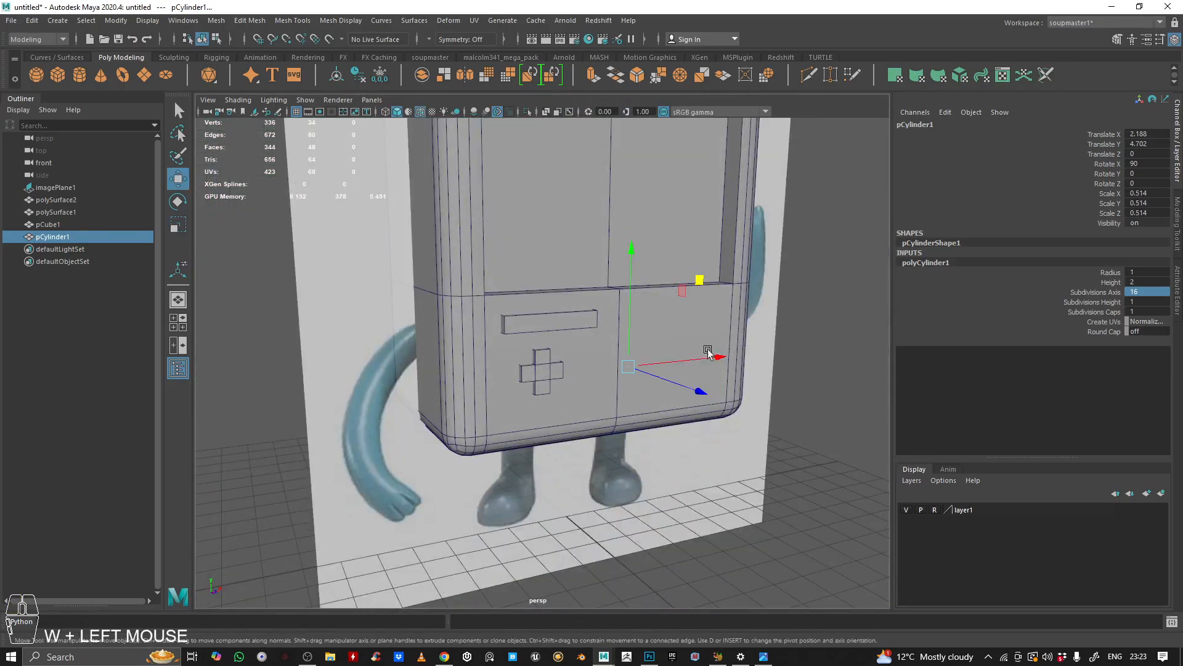
drag(678, 383, 731, 421)
key(space)
key(space)
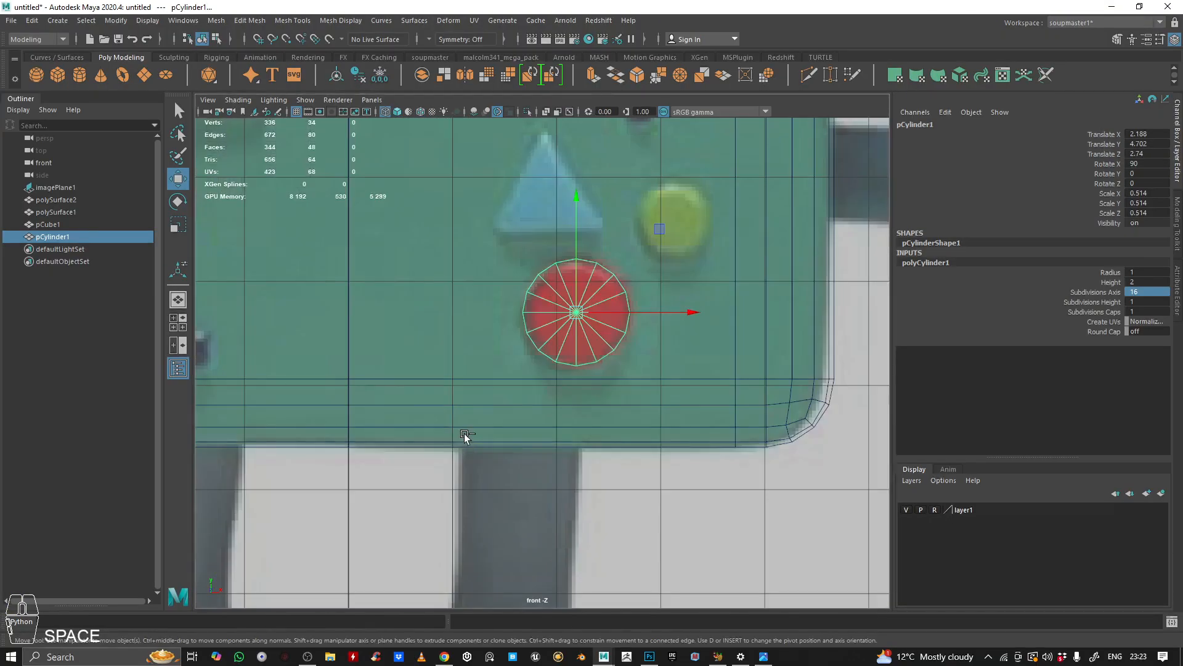
Step: Duplicate the red button cylinder, move the copy over the green button and scale it to 0.378
key(ctrl+d)
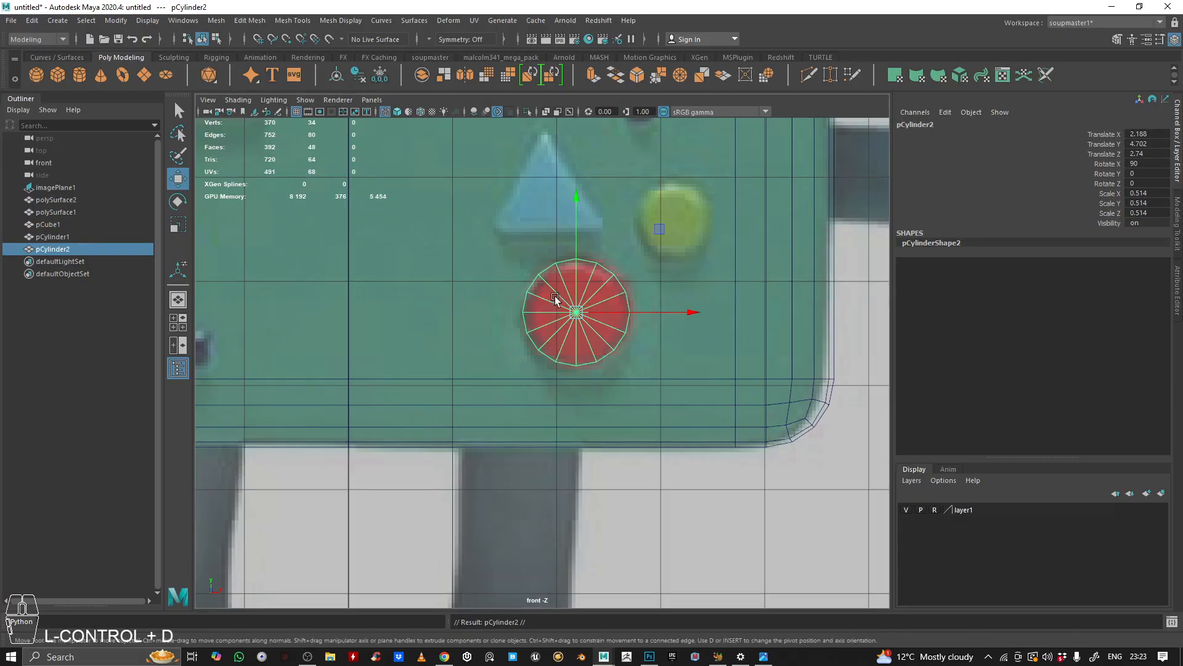
drag(667, 232, 755, 137)
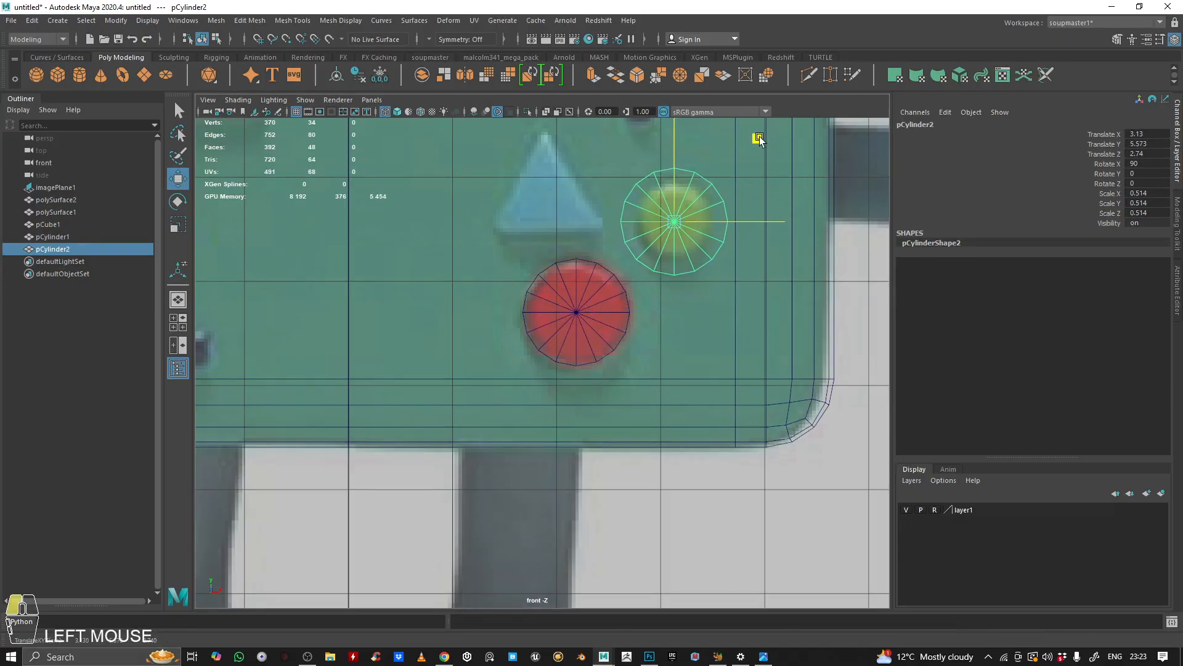
key(r)
drag(676, 214, 653, 212)
key(space)
key(space)
alt+drag(668, 259, 626, 299)
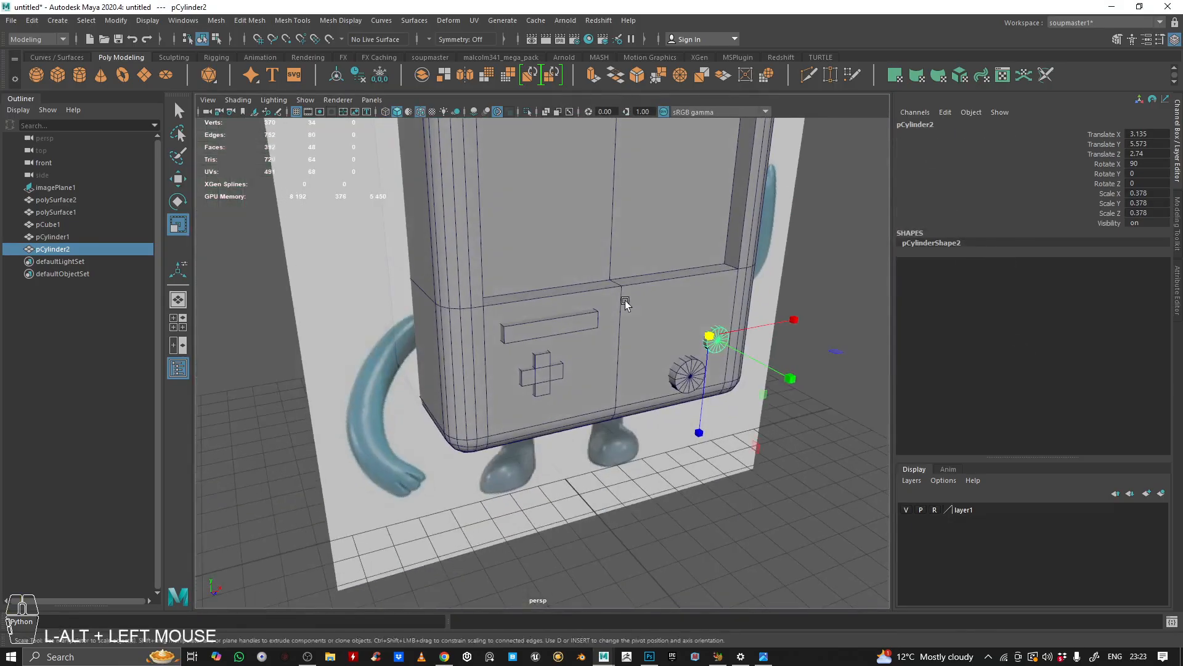
alt+middle_drag(626, 299, 666, 296)
key(space)
key(space)
alt+middle_drag(577, 199, 567, 246)
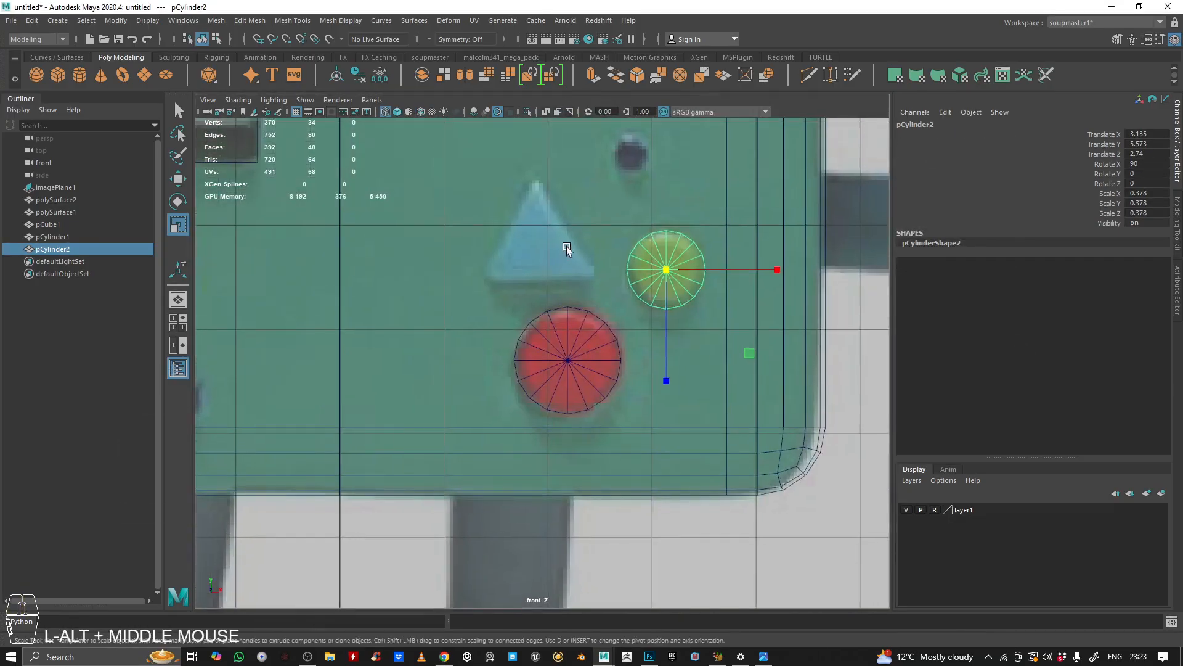
alt+right_drag(567, 246, 509, 244)
alt+middle_drag(509, 244, 507, 260)
alt+right_drag(507, 260, 609, 243)
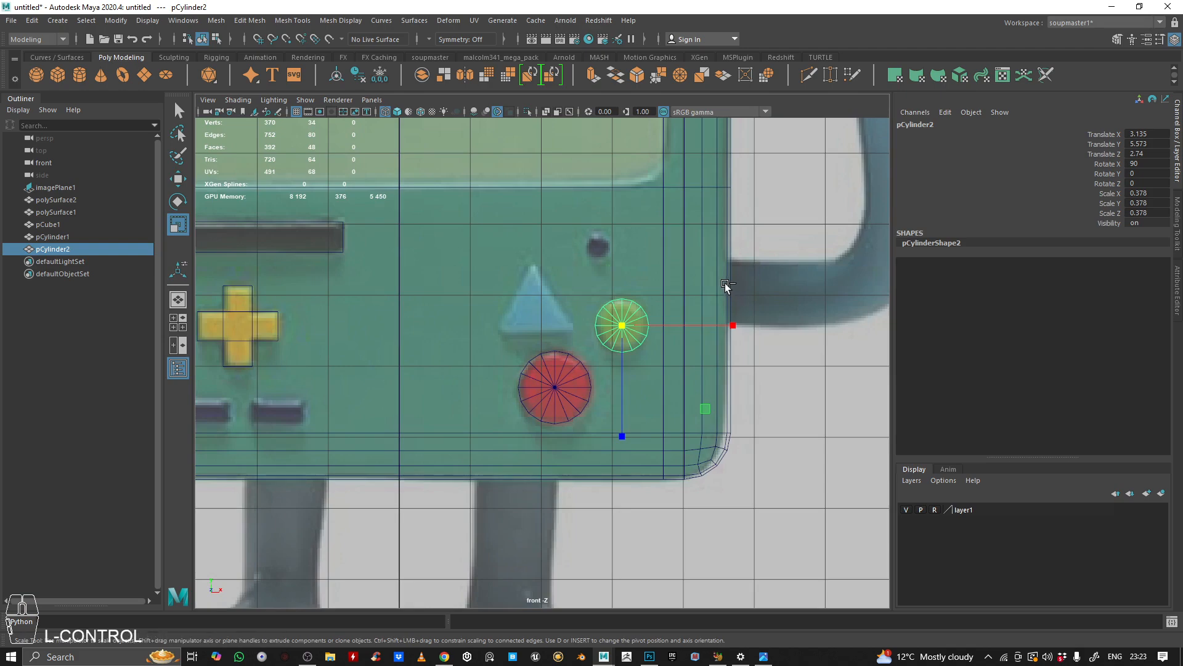
Step: Duplicate the green button cylinder, move the copy onto the small dark button and scale it to 0.167
key(ctrl+d)
key(w)
drag(715, 307, 497, 294)
key(space)
key(space)
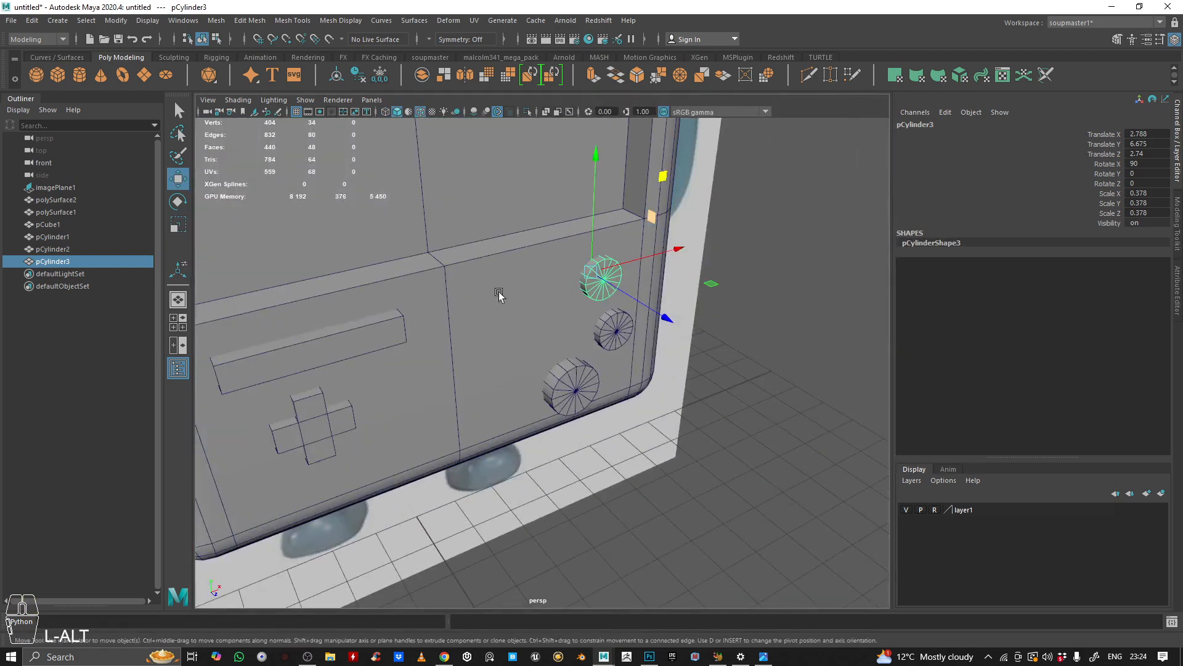
key(space)
key(space)
scroll(590, 383, up, 5)
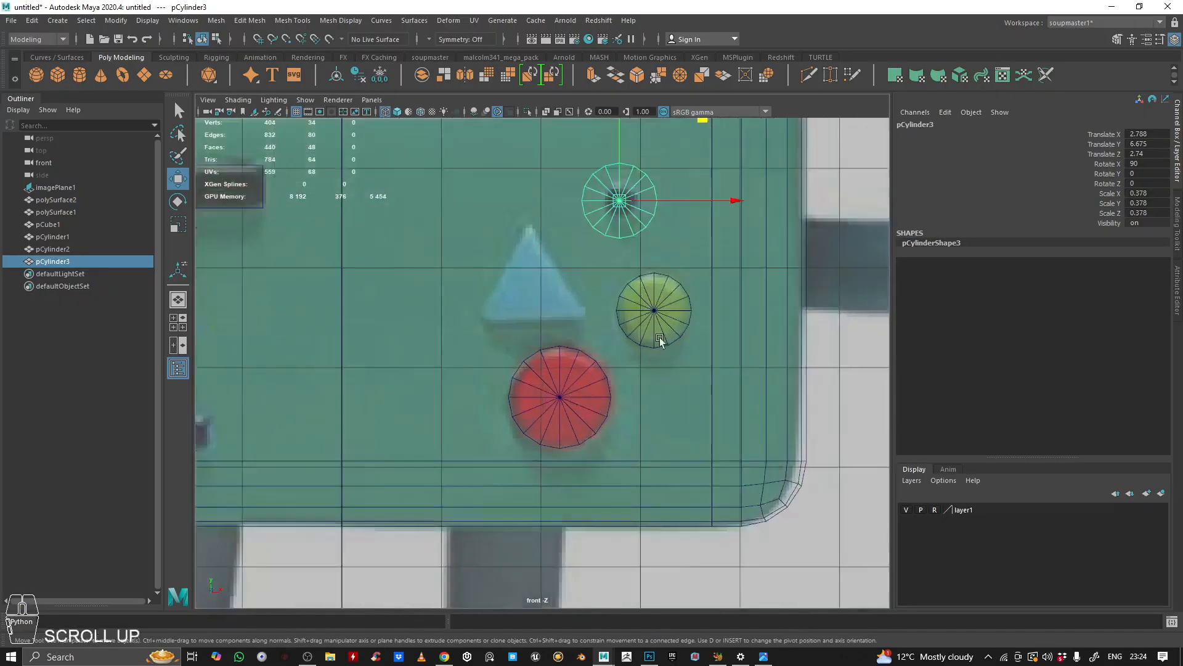
alt+middle_drag(589, 383, 542, 319)
key(r)
drag(500, 304, 468, 294)
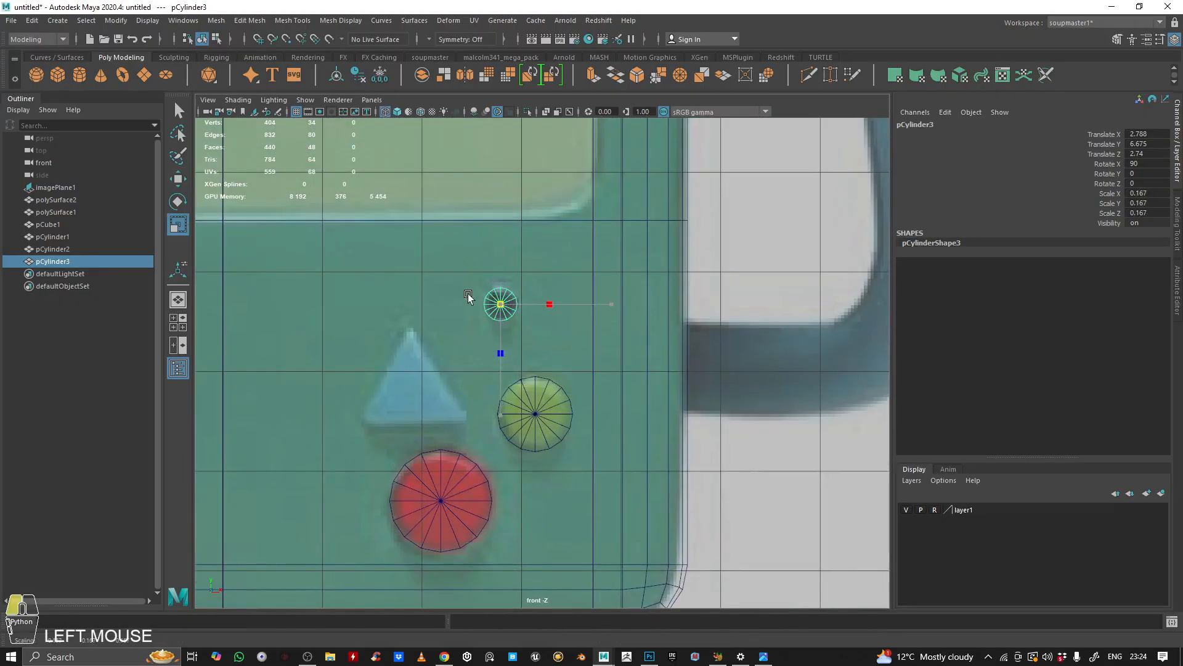
Step: Move the small cylinder forward onto the body surface and inspect the buttons from several angles
key(space)
alt+drag(652, 262, 647, 262)
drag(568, 285, 577, 283)
alt+right_drag(576, 282, 521, 281)
alt+drag(598, 279, 462, 274)
alt+right_drag(462, 274, 312, 271)
alt+drag(311, 271, 744, 239)
click(744, 238)
alt+right_drag(745, 239, 555, 242)
alt+drag(555, 241, 401, 308)
alt+right_drag(401, 309, 559, 240)
alt+drag(560, 240, 518, 246)
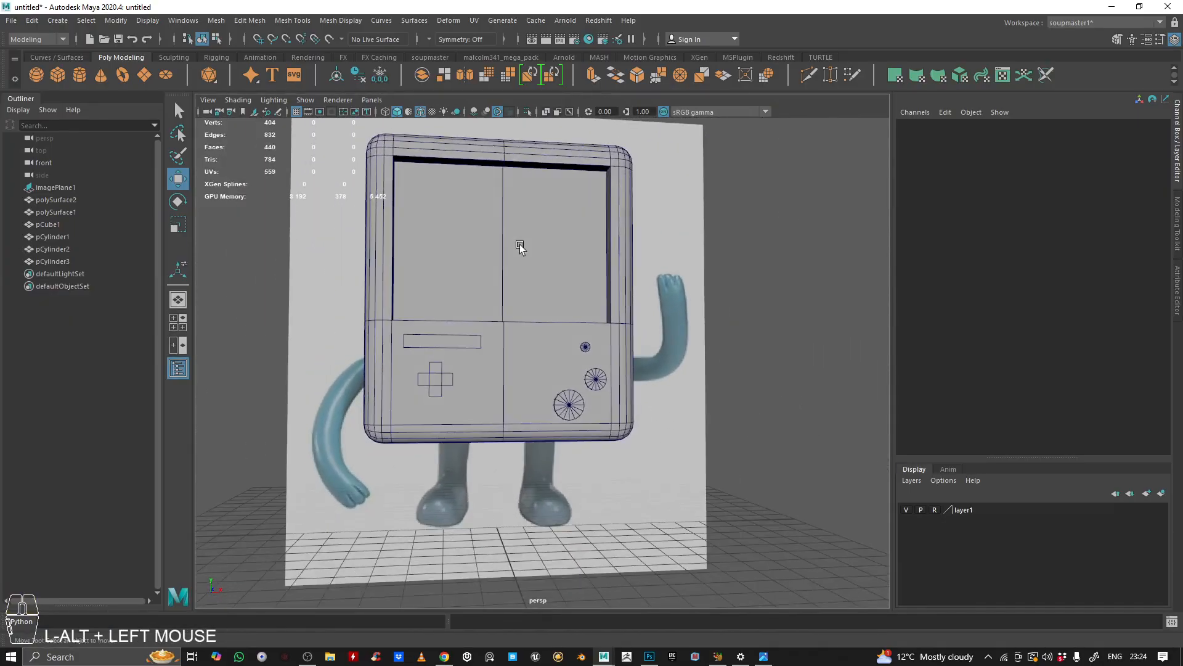
alt+right_drag(518, 246, 629, 267)
alt+drag(628, 267, 520, 267)
alt+middle_drag(520, 267, 555, 274)
mouse_move(556, 275)
alt+mouse_down()
mouse_move(609, 276)
mouse_move(558, 289)
alt+mouse_up()
alt+right_drag(558, 289, 784, 444)
alt+drag(785, 444, 571, 354)
click(568, 356)
alt+drag(579, 300, 734, 320)
Step: Create a polygon cube, move it over the triangle button and forward onto the body's front
click(539, 179)
key(space)
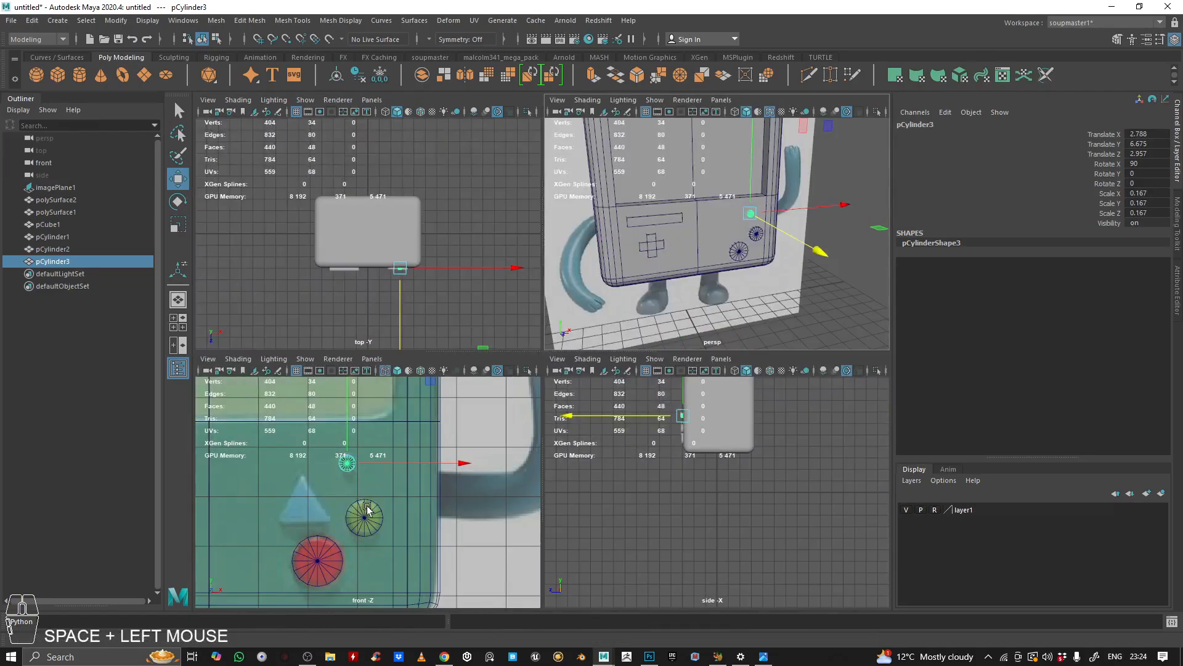
key(space)
scroll(395, 468, down, 3)
alt+right_drag(425, 435, 401, 302)
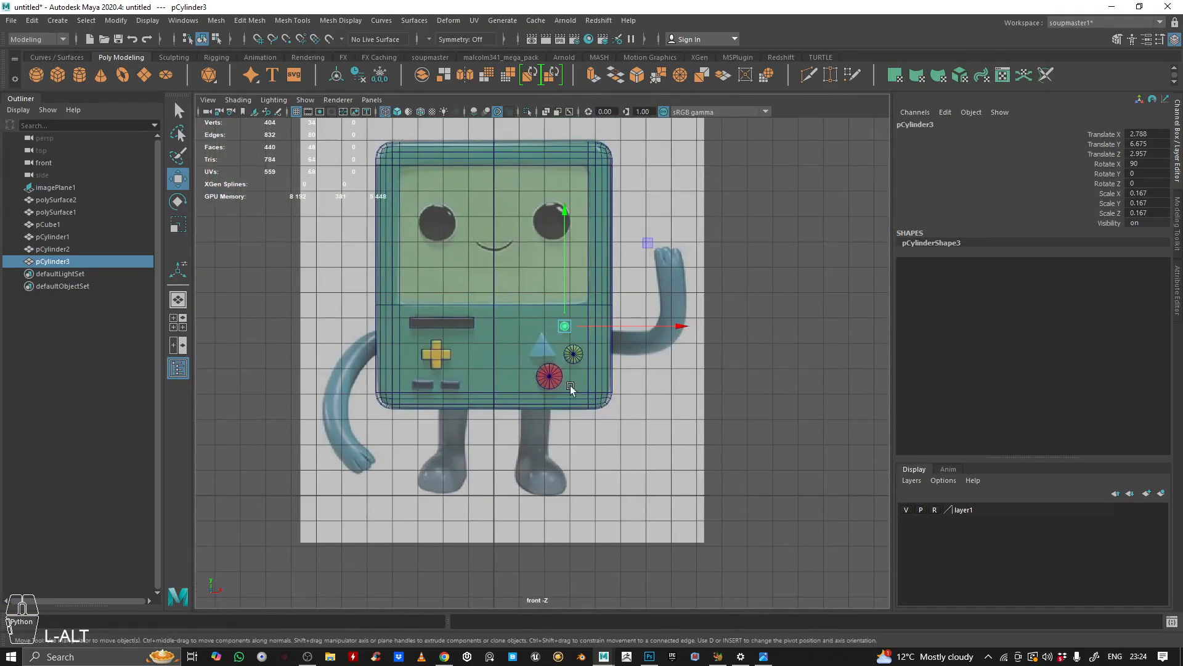
click(460, 322)
click(58, 76)
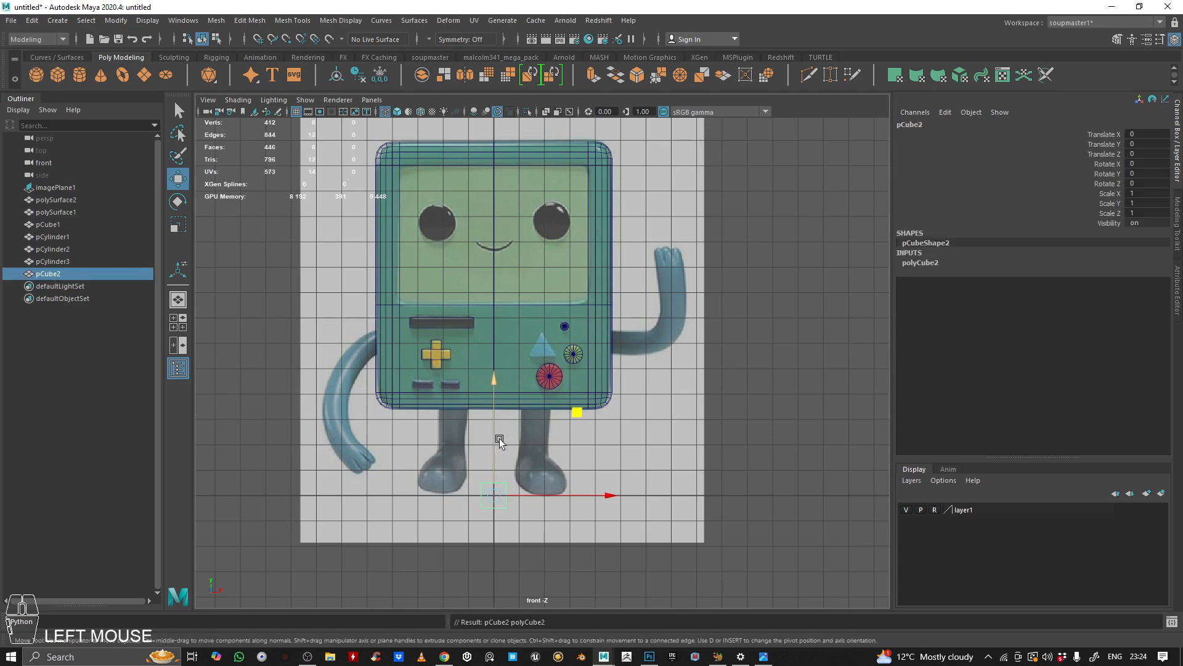
drag(568, 404, 623, 257)
scroll(624, 256, up, 4)
scroll(582, 308, up, 5)
drag(627, 157, 633, 164)
key(space)
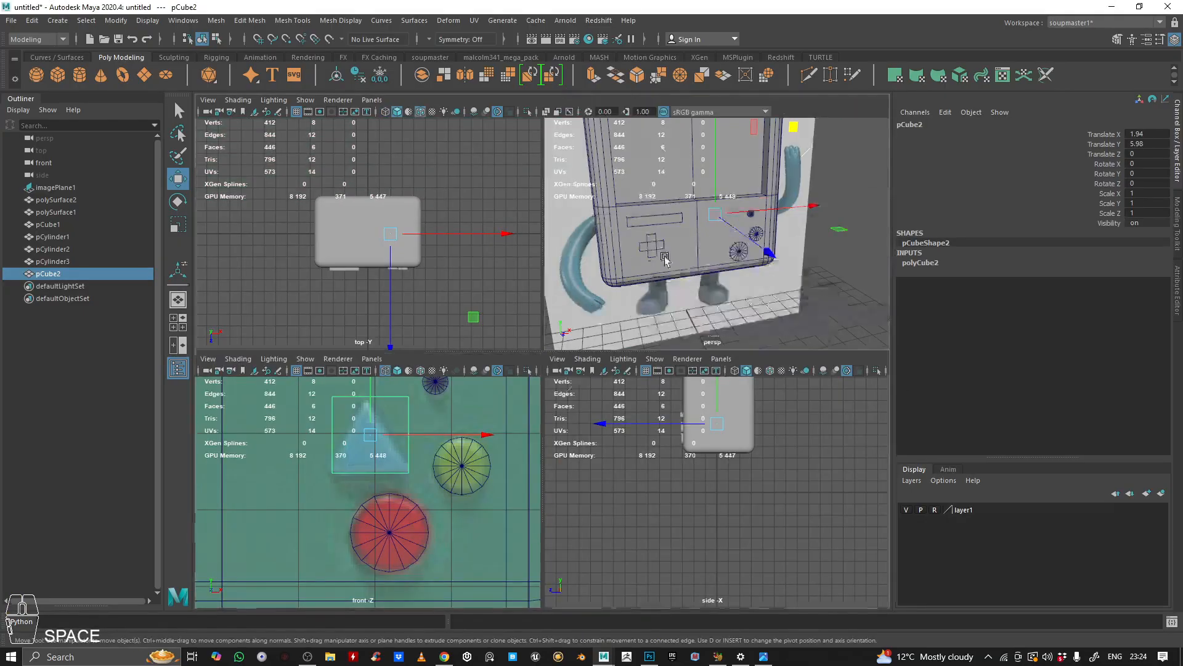
key(space)
alt+drag(518, 332, 483, 360)
drag(553, 311, 575, 387)
alt+right_drag(575, 386, 546, 350)
alt+middle_drag(546, 350, 530, 326)
alt+right_drag(530, 326, 514, 305)
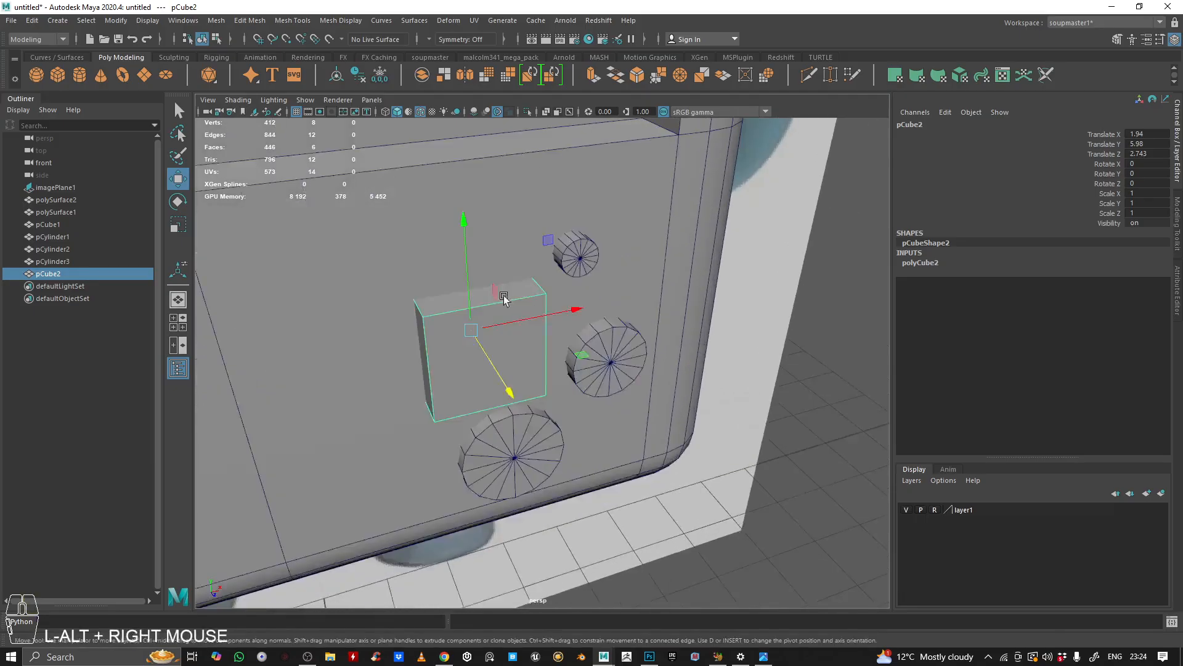
alt+drag(514, 306, 532, 294)
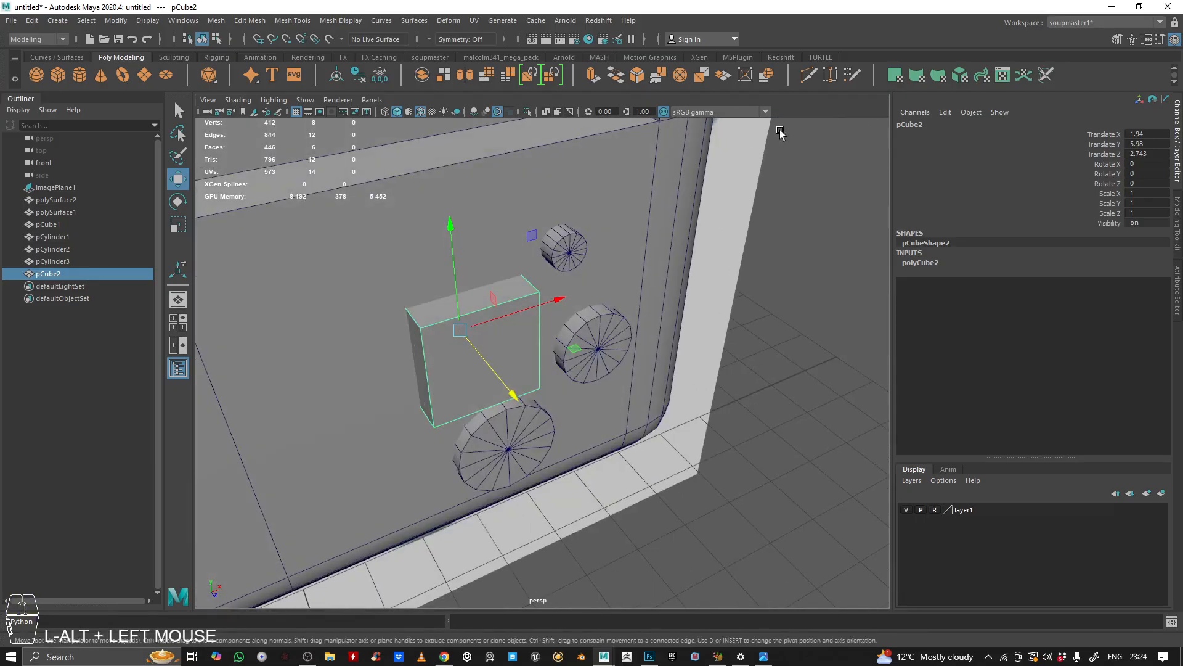
click(830, 74)
right_drag(475, 322, 406, 333)
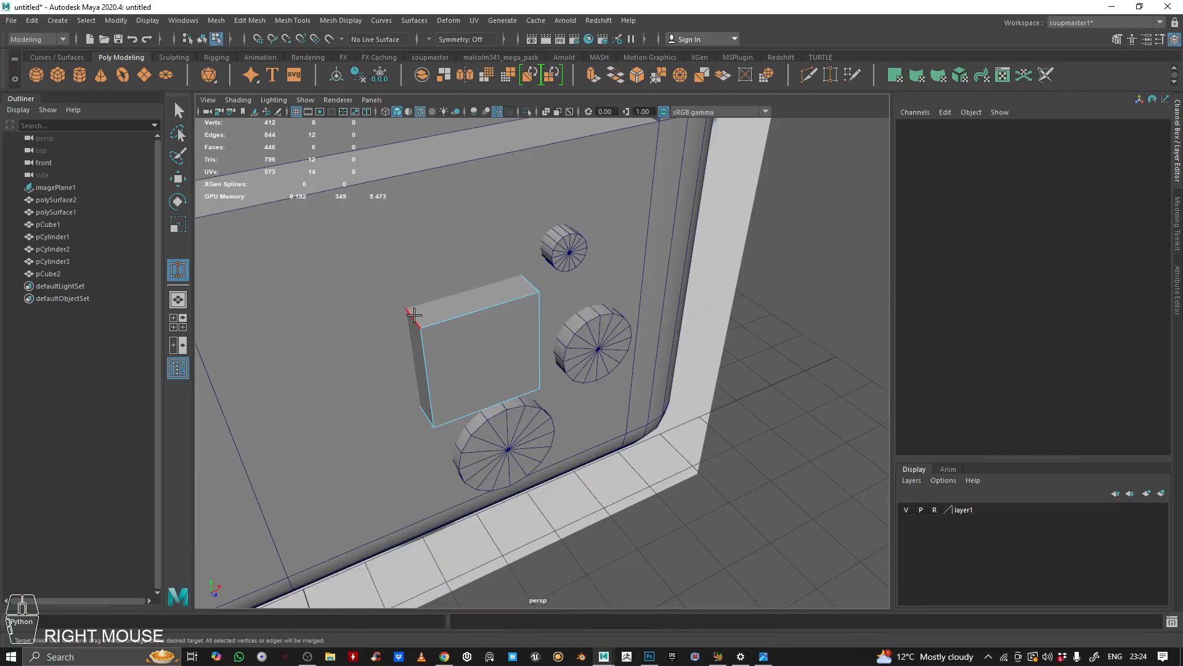
key(q)
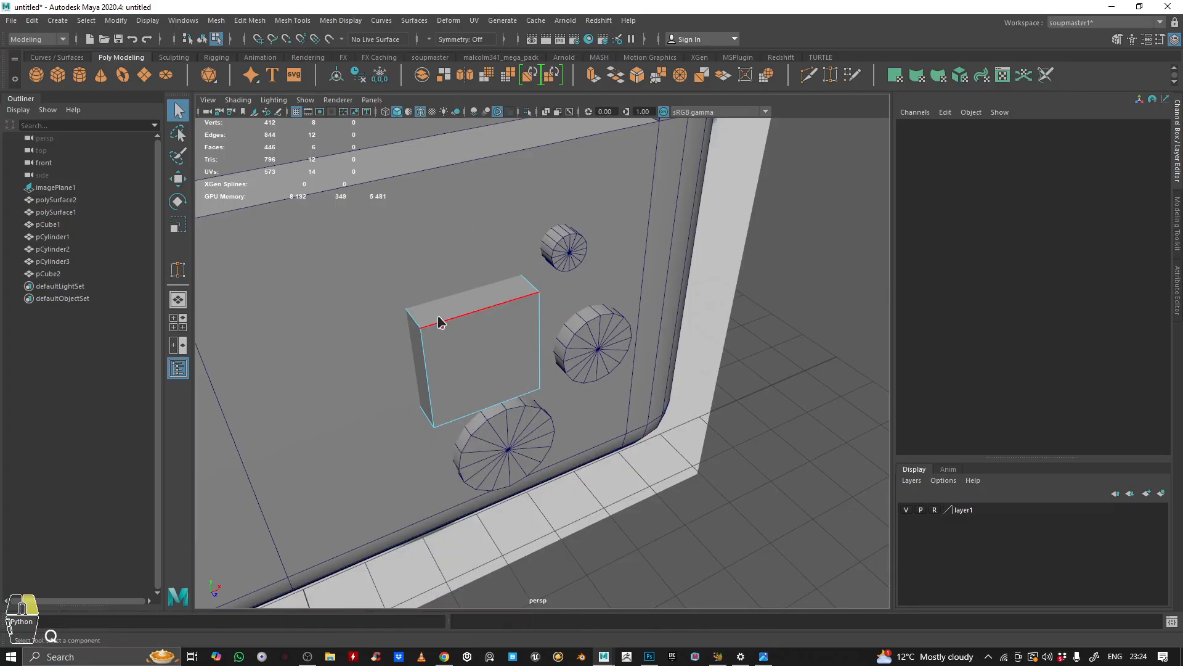
Step: Select the triangle cube and isolate it in the perspective view
right_drag(440, 314, 402, 313)
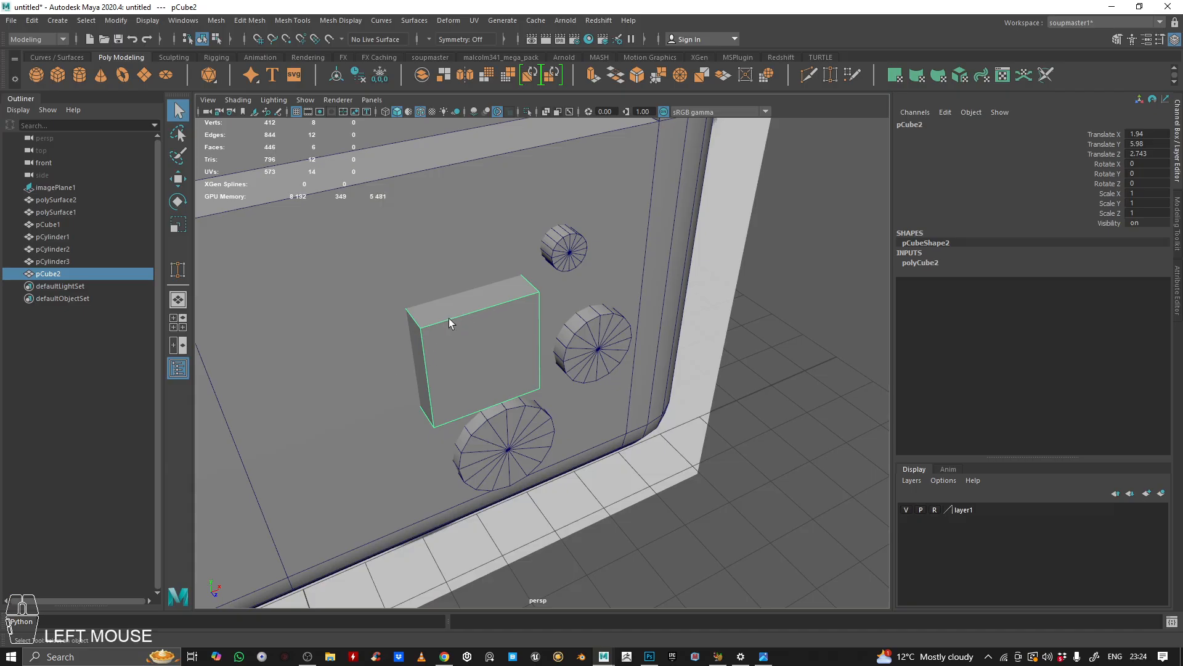
key(ctrl+1)
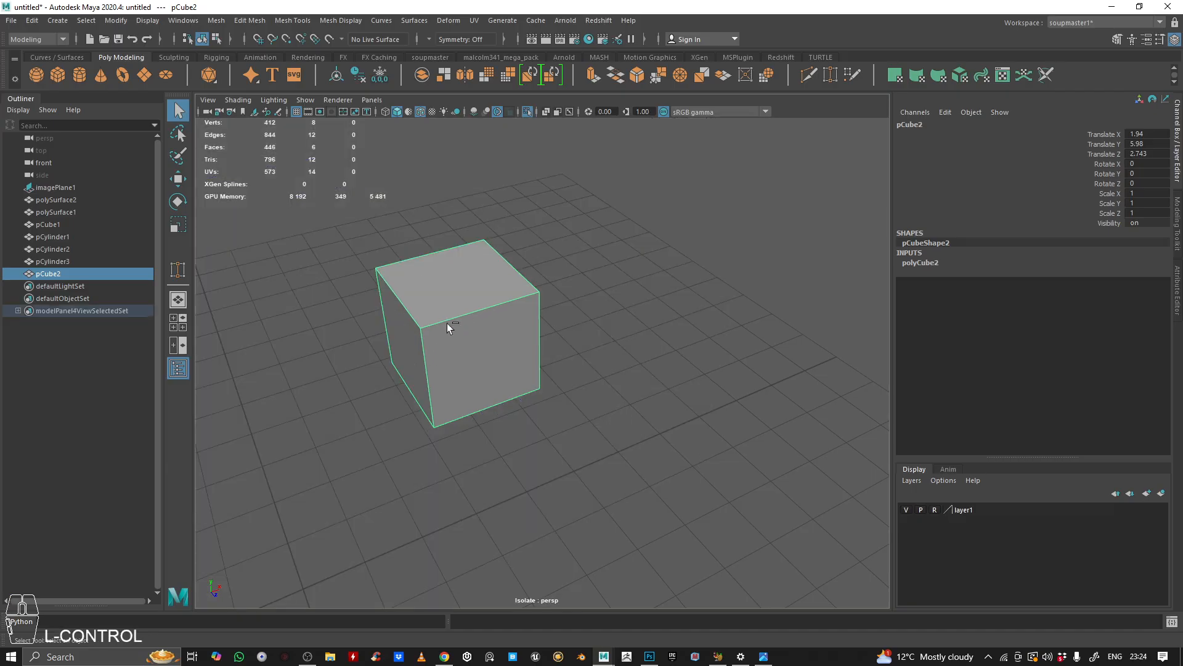
alt+drag(453, 305, 508, 516)
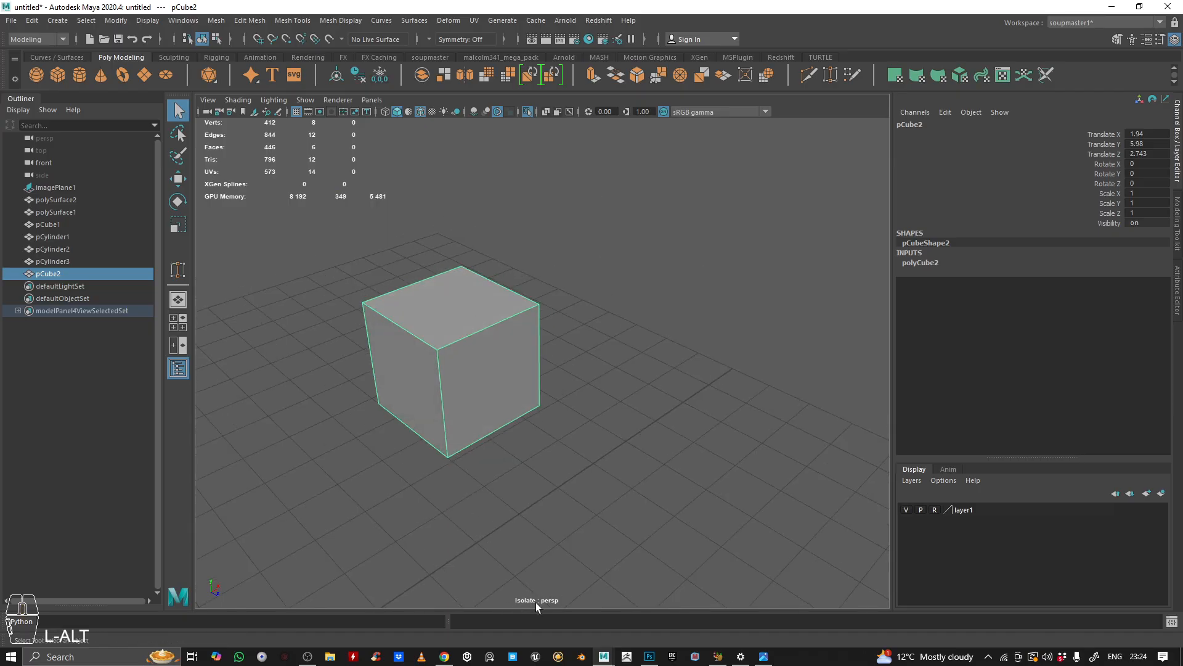
alt+drag(530, 601, 480, 339)
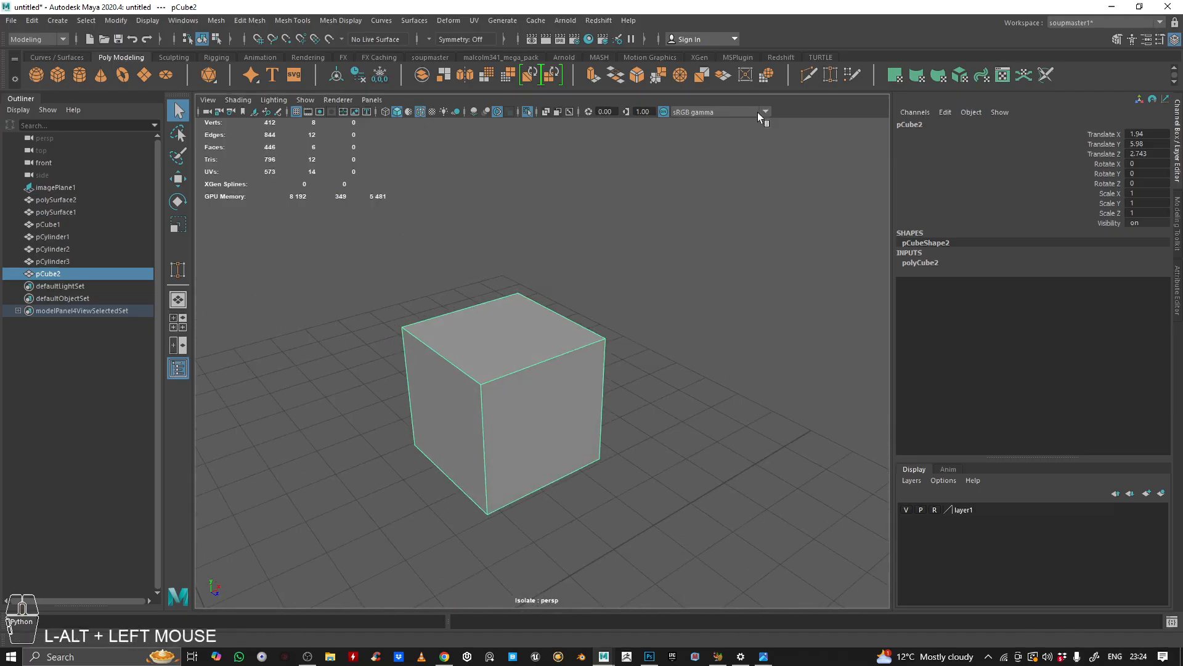
alt+drag(653, 185, 656, 213)
right_drag(484, 324, 482, 291)
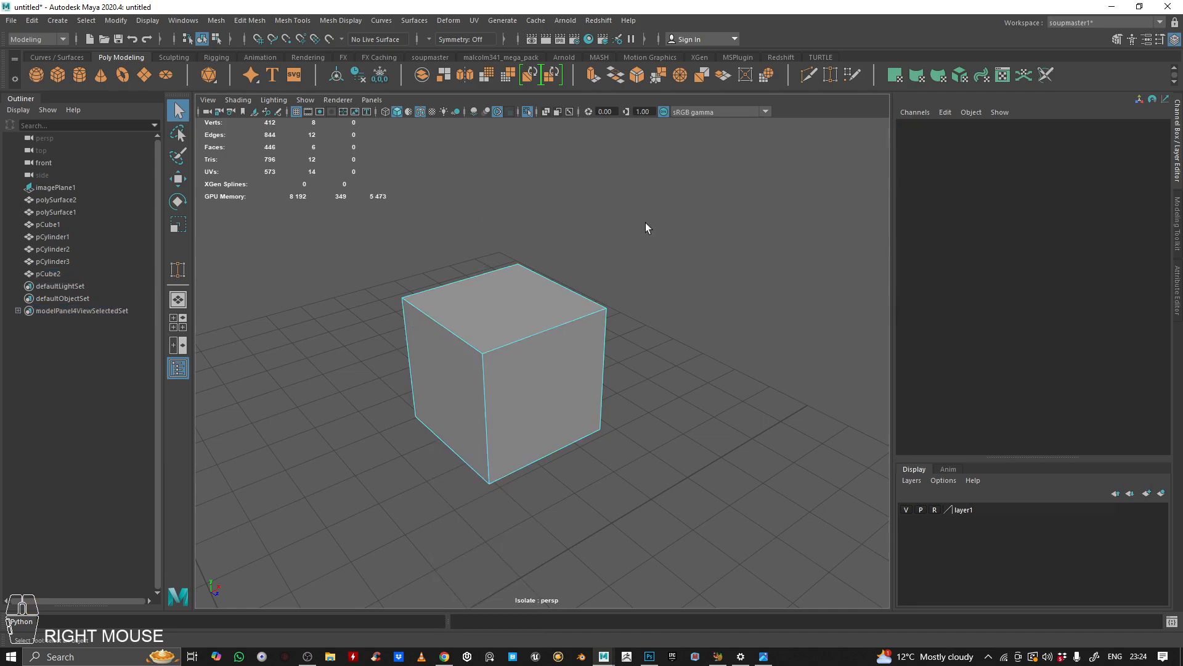
Step: Target-weld the cube's top front and back edges together to turn it into a triangular prism
click(829, 75)
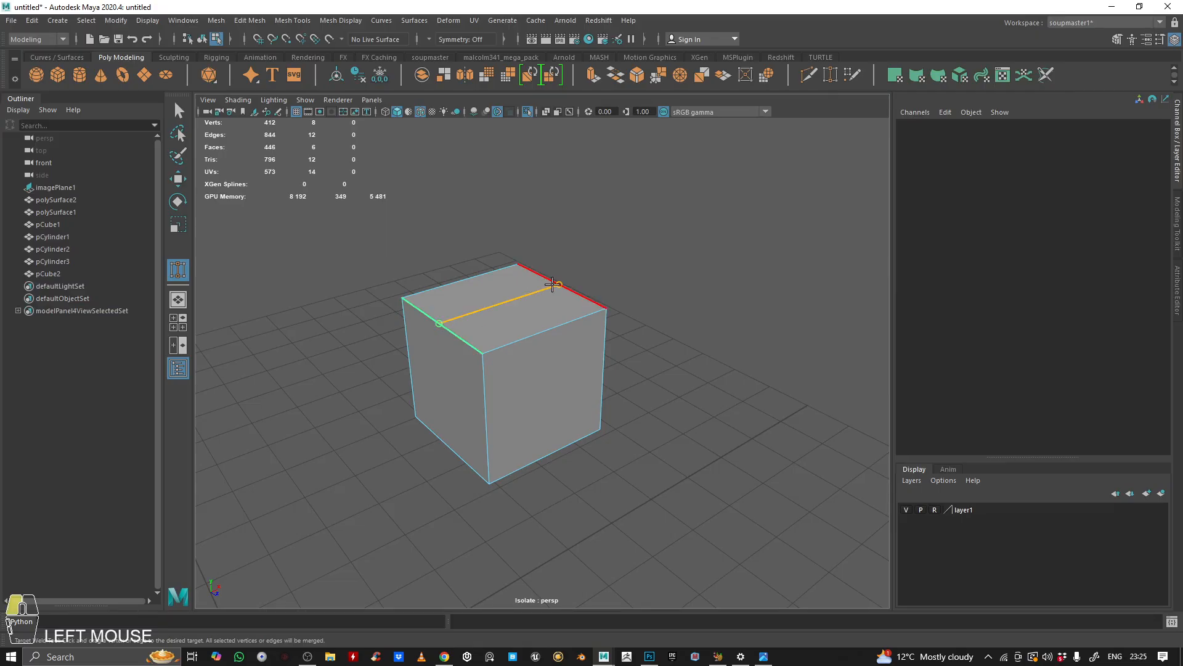
drag(553, 284, 552, 285)
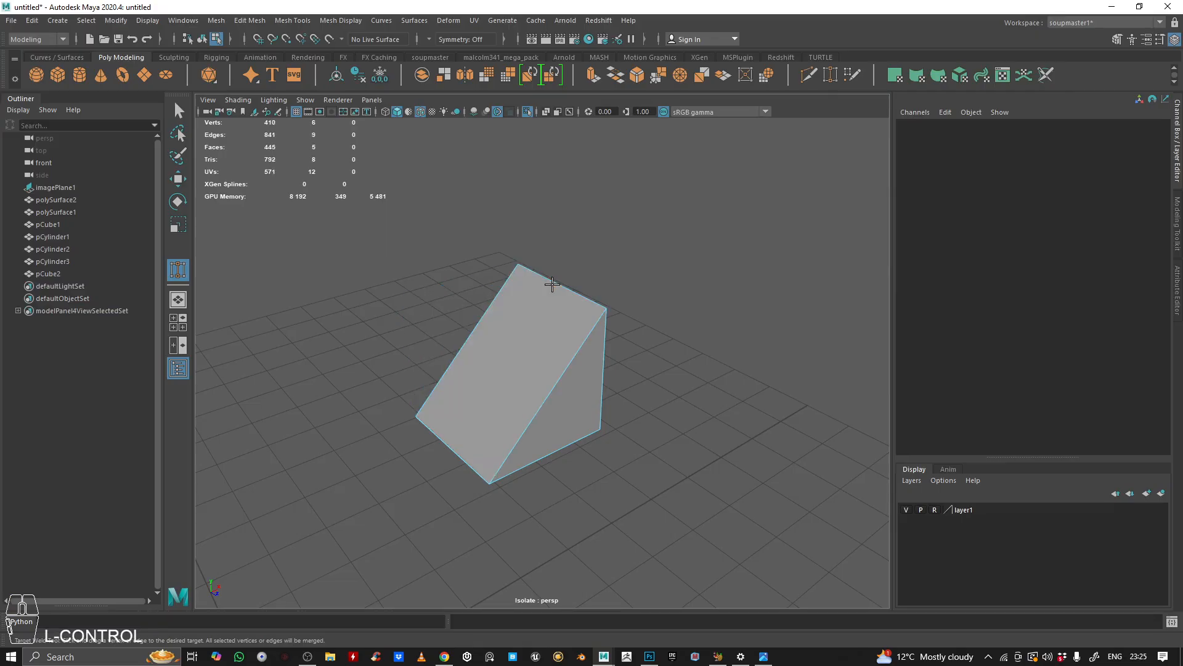
key(ctrl+z)
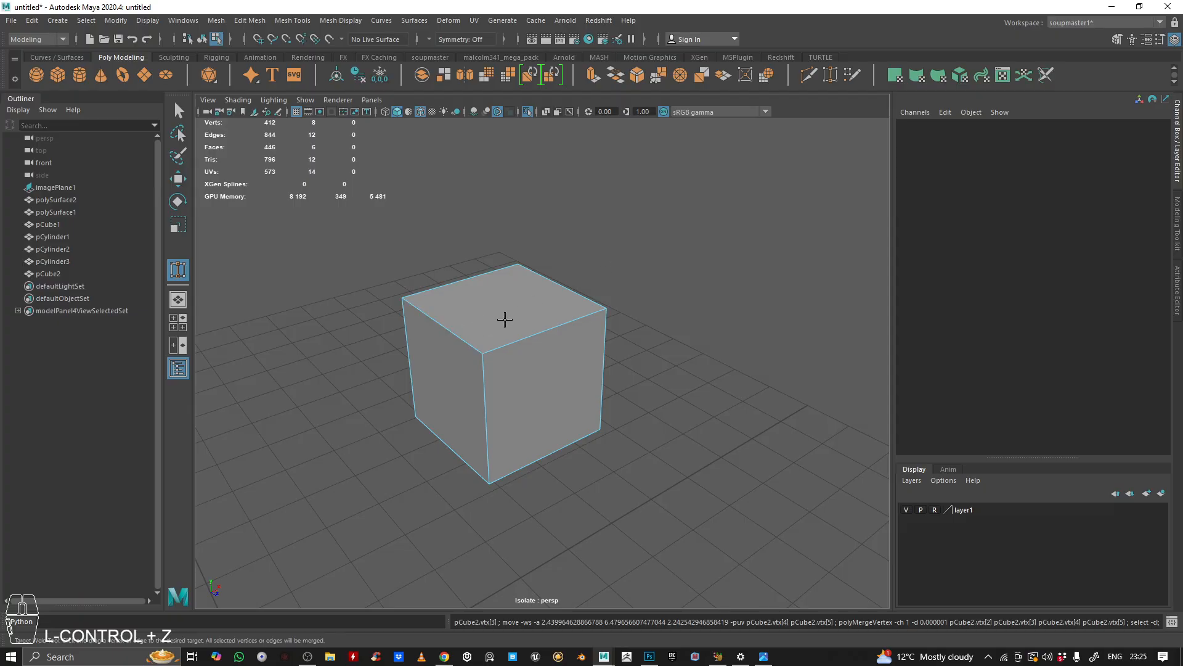
drag(449, 327, 448, 327)
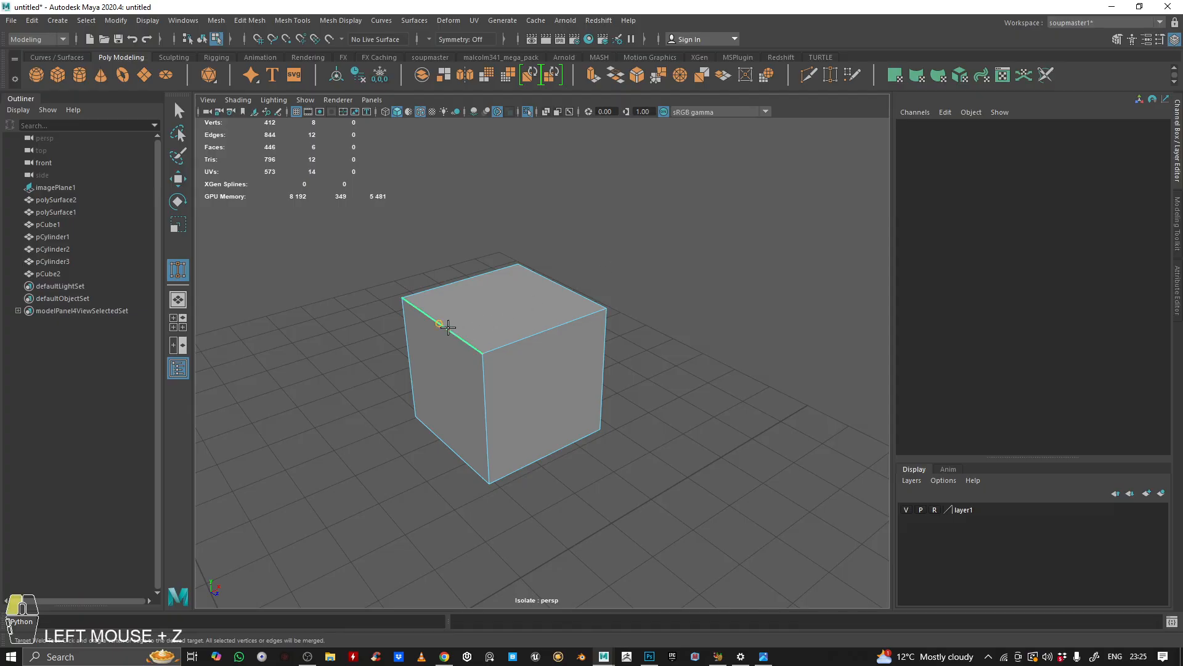
drag(541, 284, 541, 284)
key(ctrl+z)
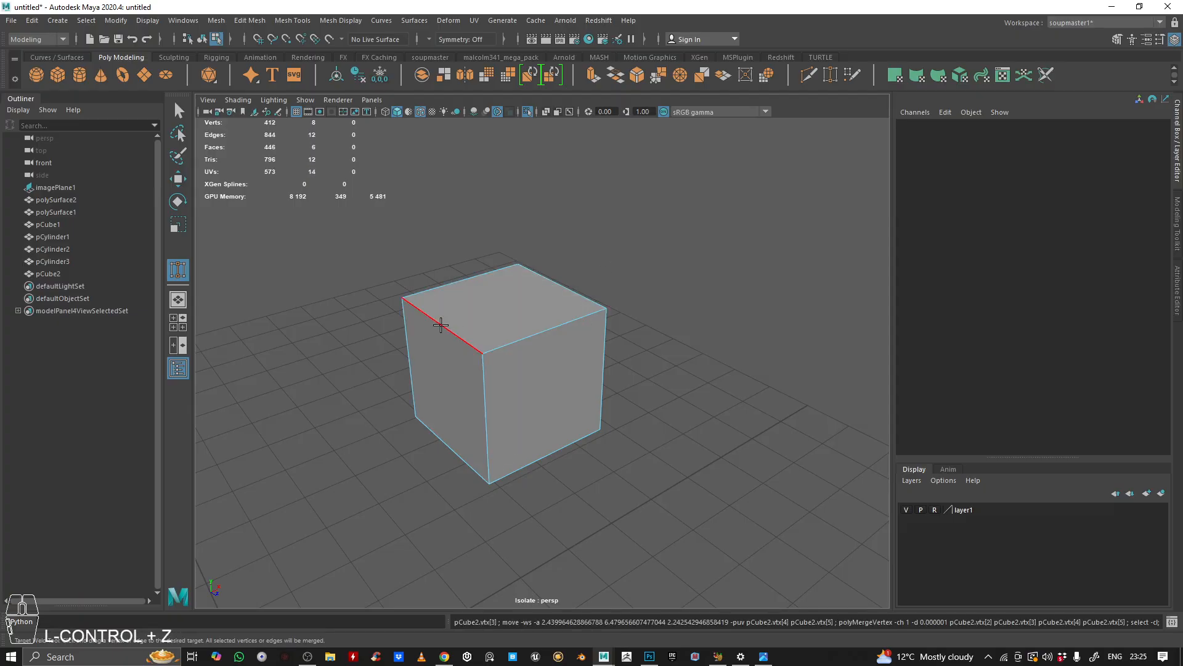
middle_click(441, 324)
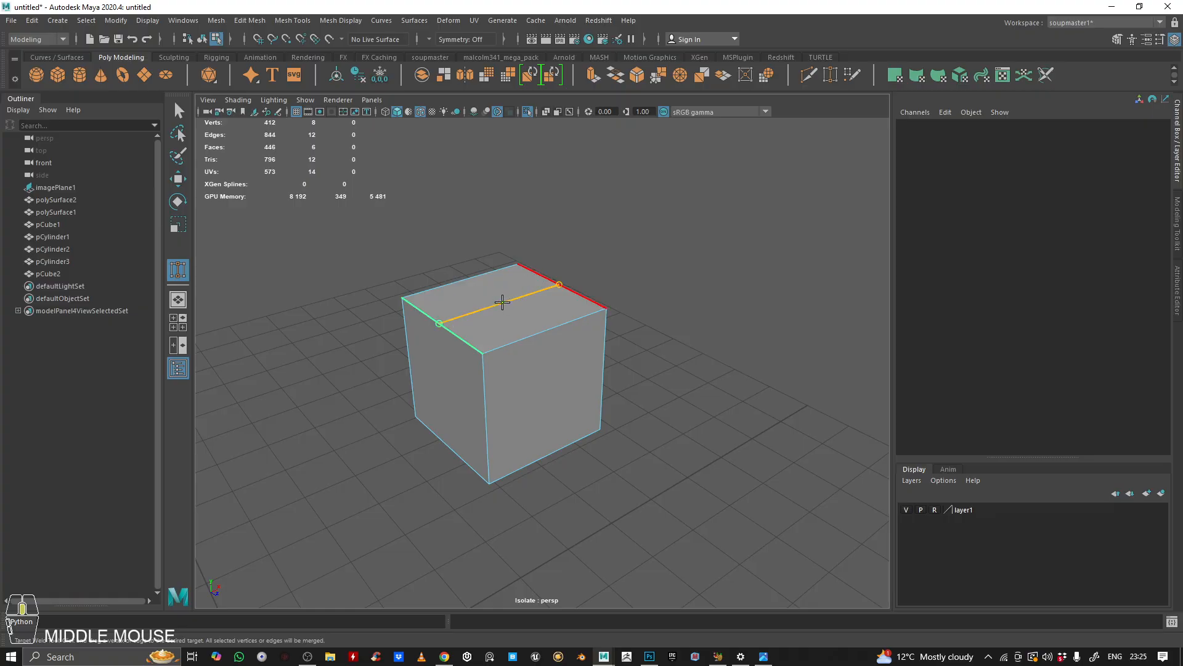
middle_drag(535, 293, 544, 292)
alt+drag(620, 368, 542, 321)
right_drag(529, 333, 723, 220)
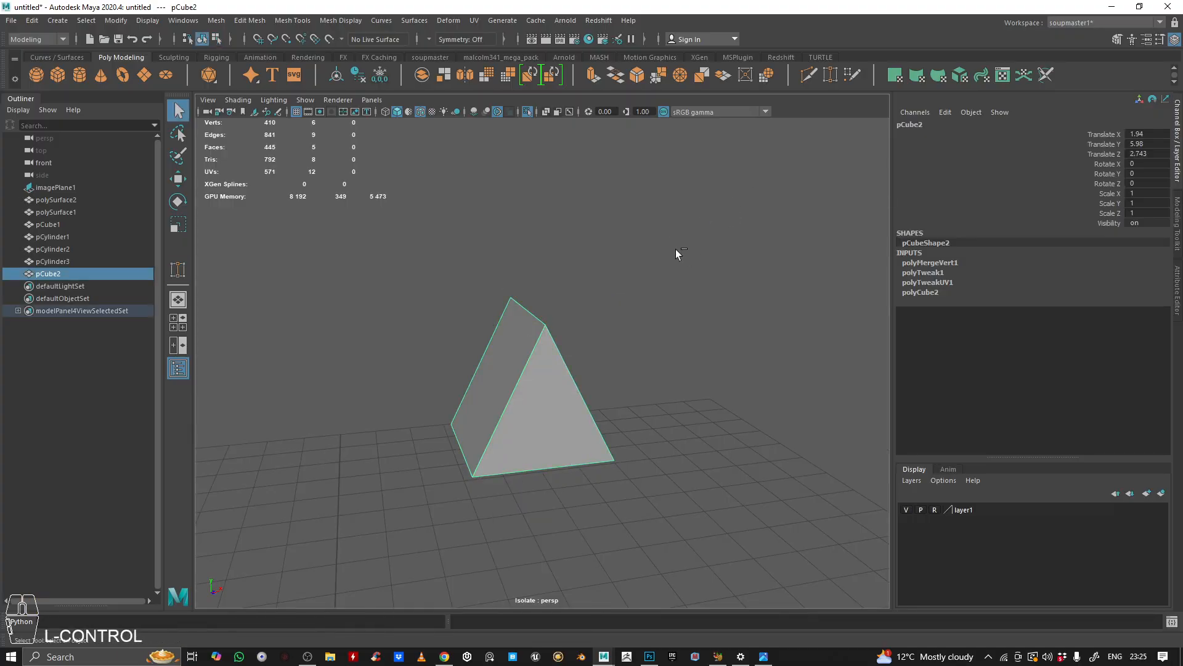
Step: Exit isolation and move the triangular prism onto the triangle button on the body's front
key(ctrl+1)
alt+drag(689, 252, 605, 380)
key(w)
alt+right_drag(605, 380, 499, 370)
alt+drag(499, 370, 519, 372)
click(727, 244)
alt+right_drag(727, 243, 626, 254)
alt+drag(627, 254, 567, 321)
alt+right_drag(567, 320, 584, 338)
alt+drag(584, 338, 596, 357)
key(space)
key(space)
alt+right_drag(342, 497, 395, 311)
alt+middle_drag(515, 292, 474, 352)
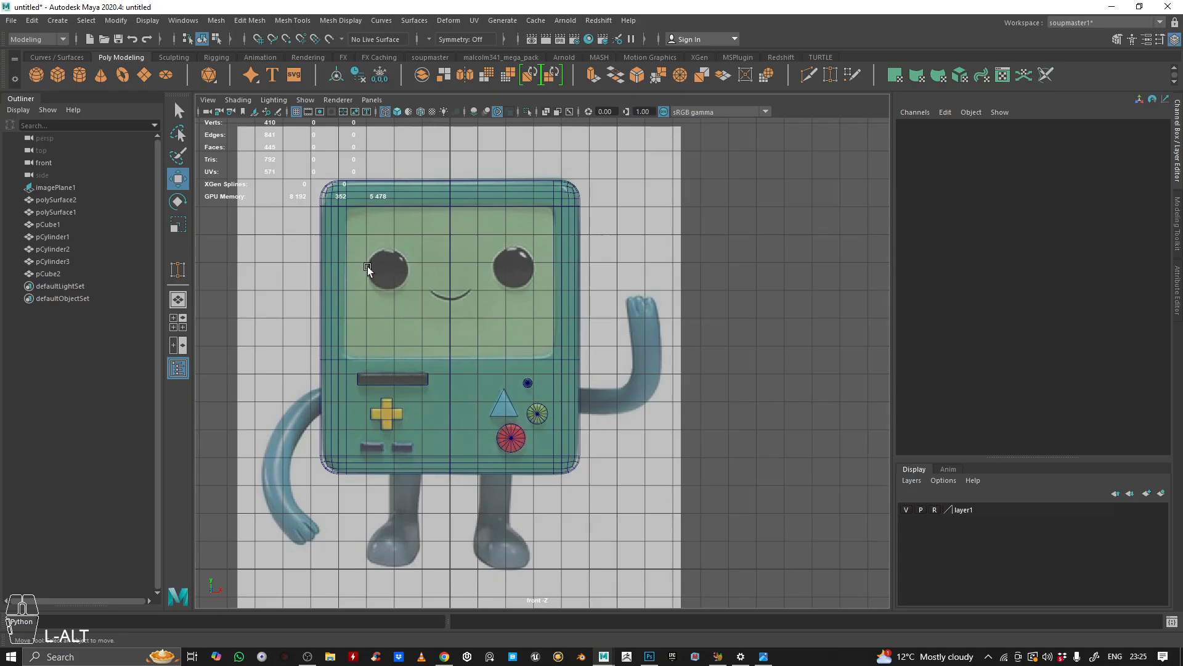
Step: Create a polygon cylinder over the screen and set its axis subdivisions to 16
click(81, 75)
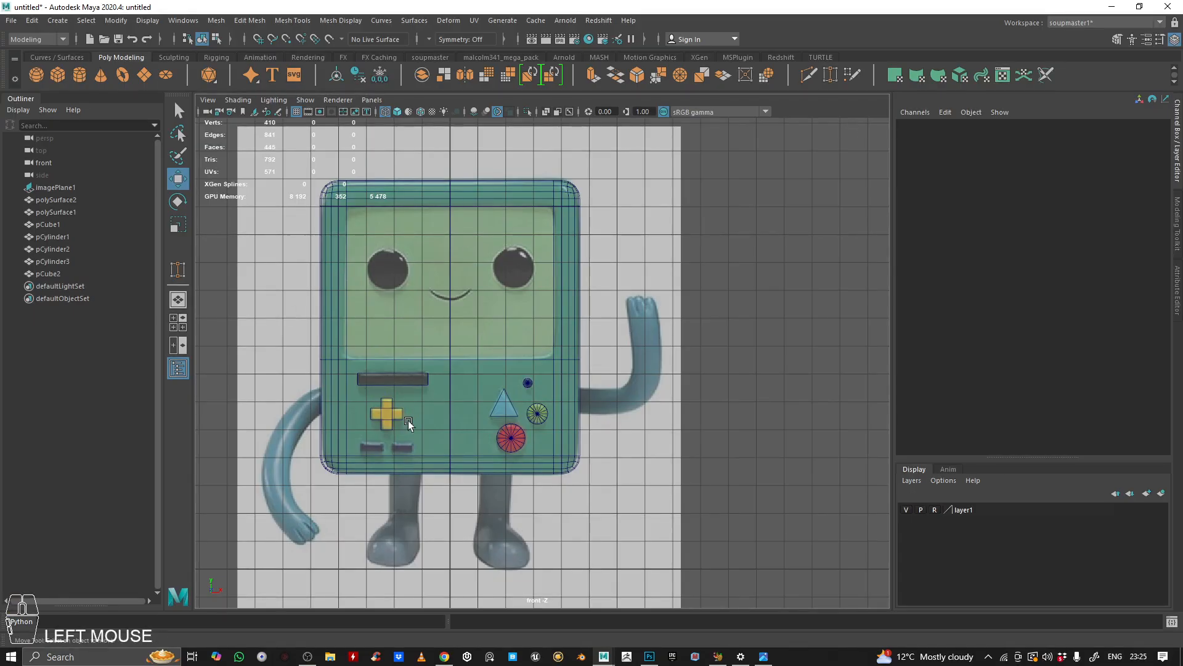
drag(452, 454, 411, 152)
drag(564, 267, 549, 268)
click(933, 263)
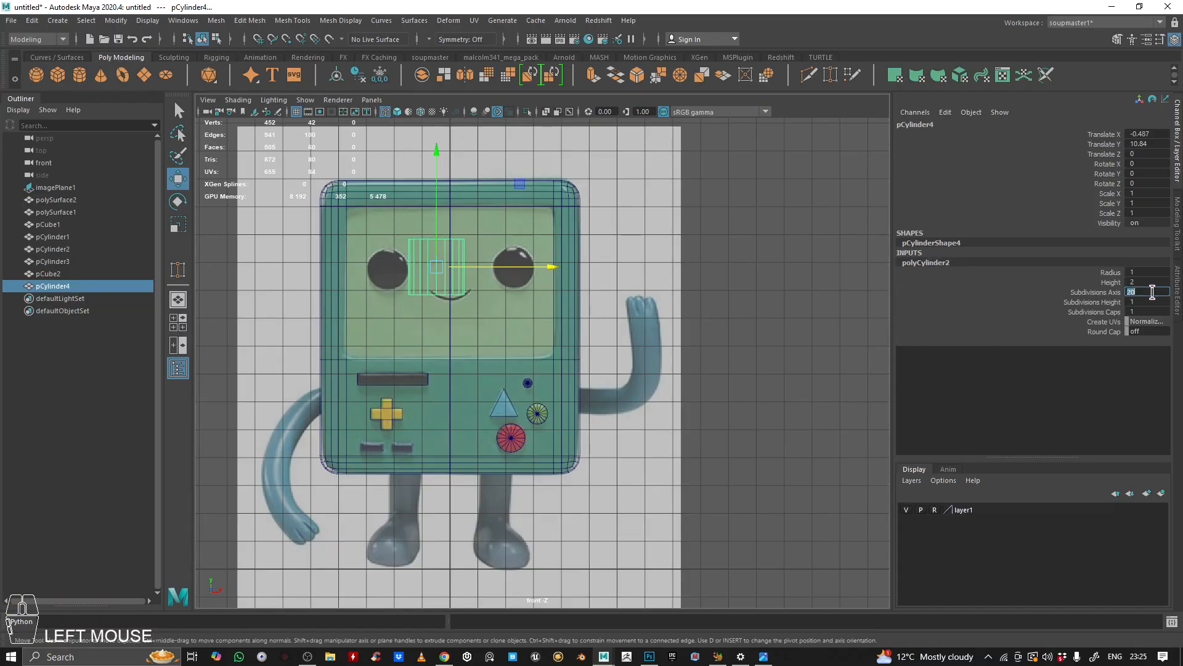
text(16)
key(Return)
Step: Rotate the cylinder 90 degrees on X, move it onto the left eye and scale it to 0.756
scroll(504, 295, up, 2)
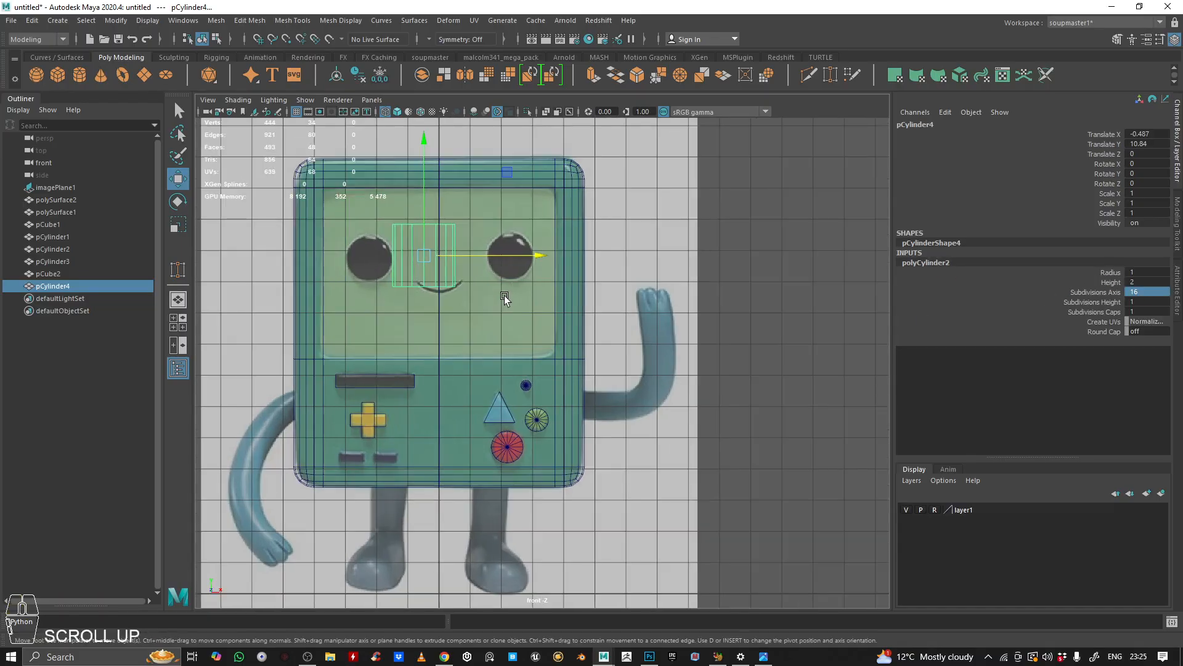
key(e)
drag(419, 189, 391, 289)
key(w)
drag(462, 253, 412, 250)
scroll(401, 254, up, 4)
alt+middle_drag(401, 254, 595, 387)
scroll(552, 353, up, 3)
drag(529, 229, 520, 234)
key(r)
drag(434, 320, 408, 313)
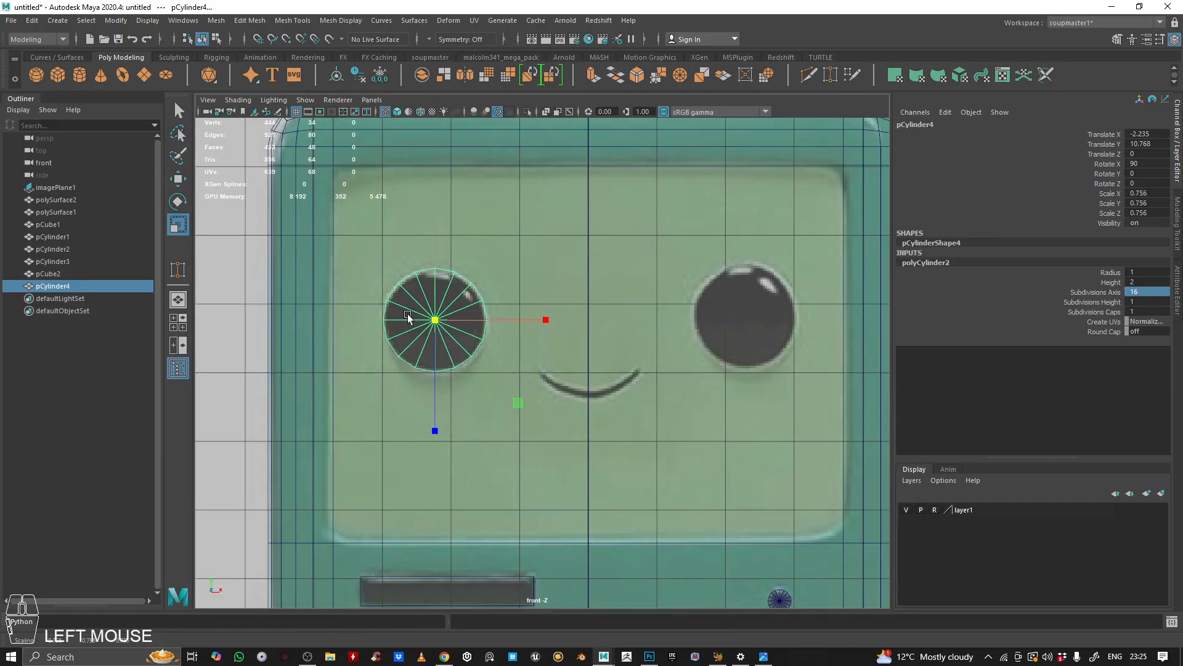
Step: Move the eye cylinder forward onto the screen surface
key(space)
key(space)
alt+drag(582, 277, 674, 301)
alt+right_drag(674, 301, 626, 324)
key(w)
mouse_move(545, 328)
mouse_down()
mouse_move(578, 339)
mouse_move(566, 337)
mouse_up()
alt+right_drag(566, 337, 604, 333)
Step: Duplicate the eye cylinder and move the copy onto the right eye
key(ctrl+d)
key(w)
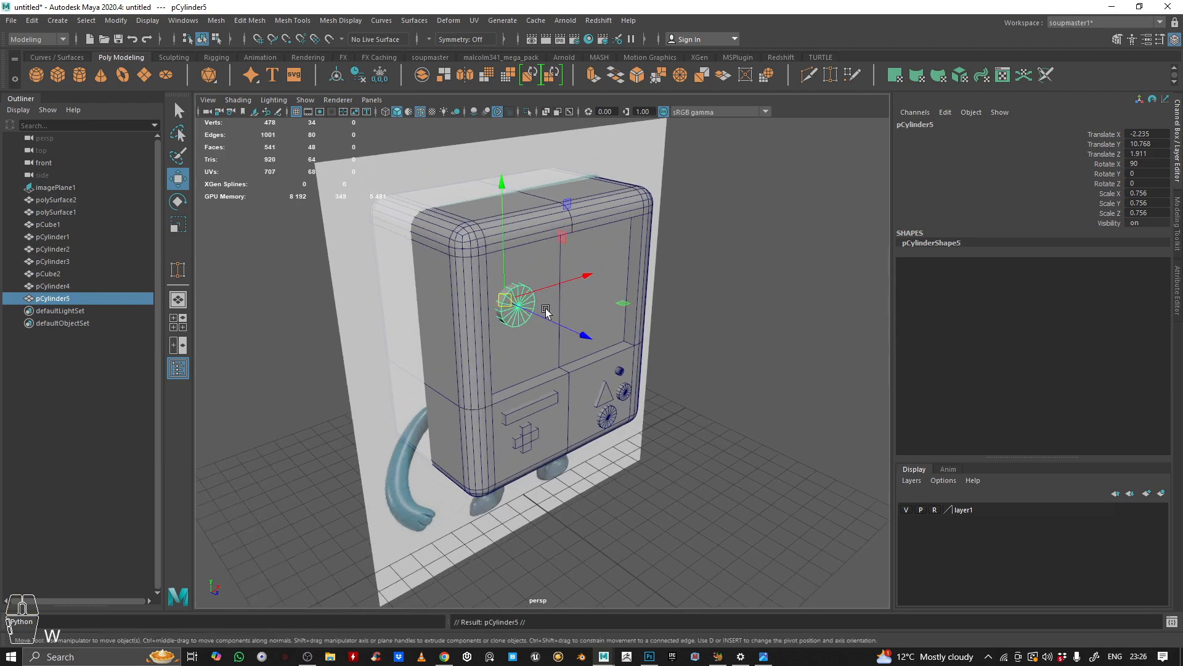
drag(540, 288, 620, 284)
key(space)
key(space)
alt+middle_drag(526, 433, 456, 442)
drag(701, 324, 732, 321)
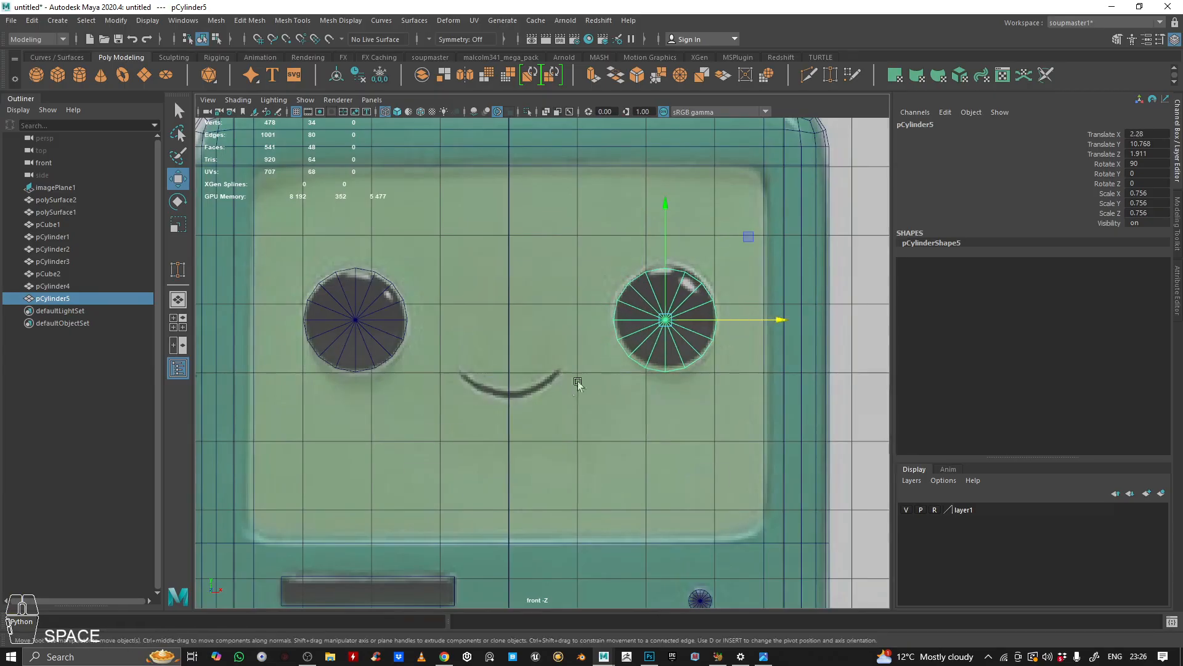
Step: Inspect both eyes on the body from several angles
key(space)
key(space)
alt+drag(771, 253, 584, 273)
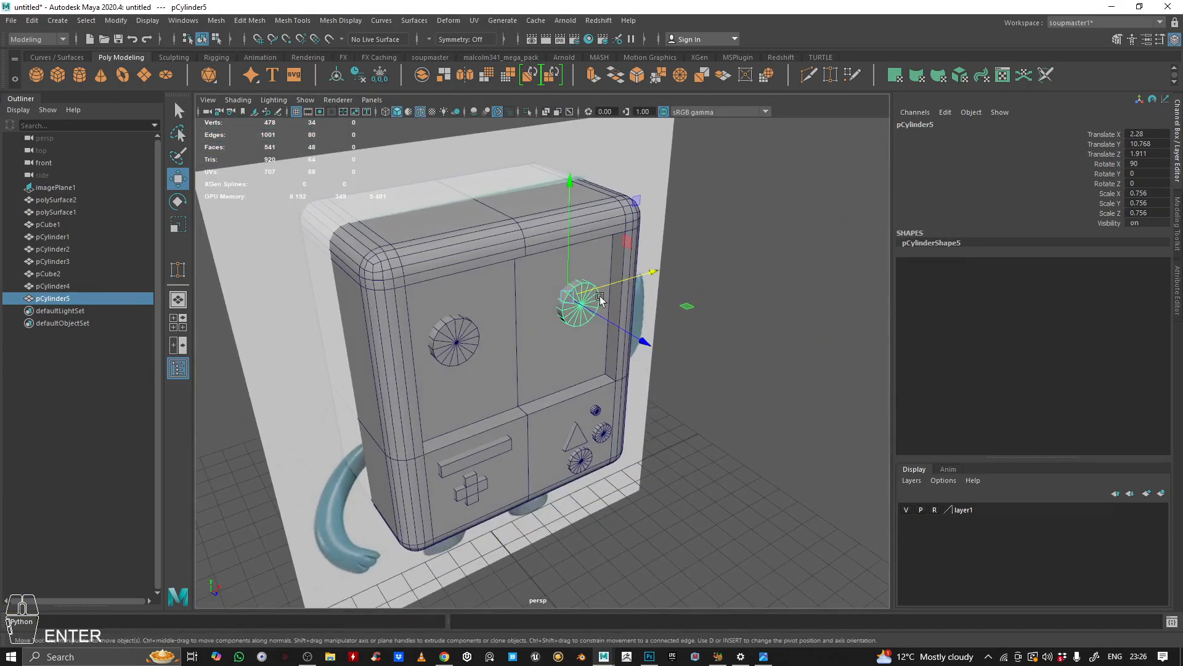
scroll(593, 314, down, 5)
click(674, 243)
alt+drag(674, 243, 568, 276)
scroll(579, 296, up, 5)
alt+middle_drag(601, 330, 603, 265)
alt+right_drag(603, 264, 524, 279)
alt+drag(524, 279, 471, 294)
alt+right_drag(470, 294, 497, 351)
alt+middle_drag(496, 352, 497, 299)
alt+drag(496, 298, 462, 292)
alt+right_drag(462, 293, 434, 309)
alt+drag(385, 293, 414, 302)
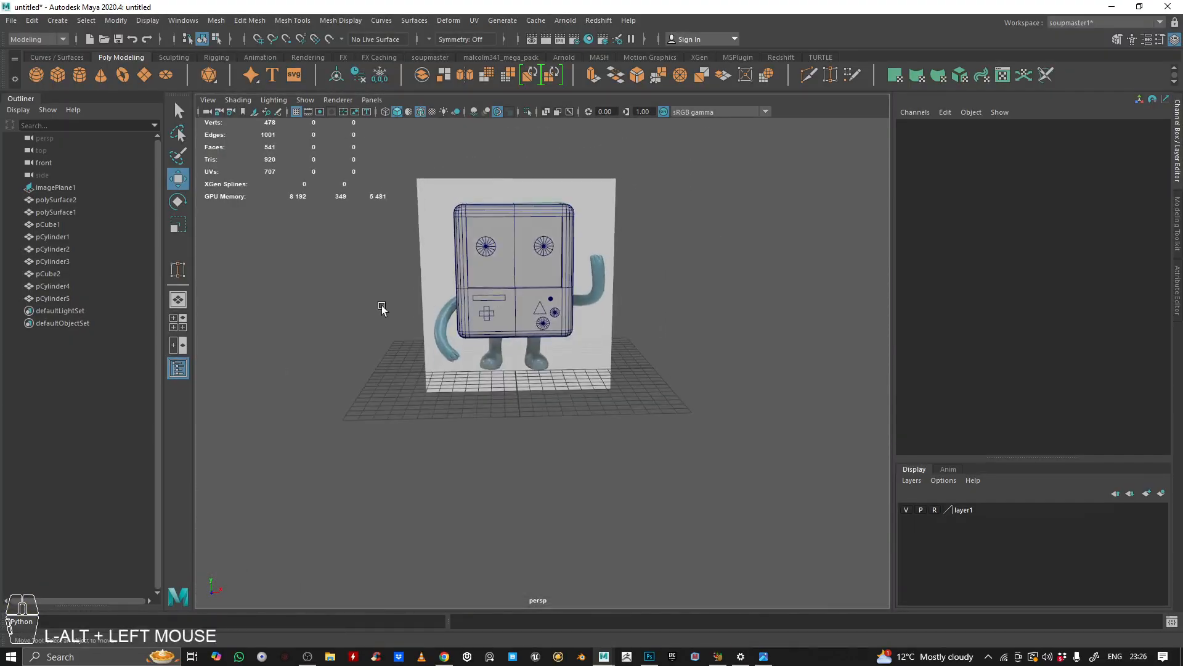
alt+right_drag(414, 302, 591, 280)
Step: Create a cylinder in the front view, move it onto the left leg and set its axis subdivisions to 16
key(space)
key(space)
alt+right_drag(493, 512, 449, 461)
alt+middle_drag(449, 461, 429, 311)
alt+right_drag(429, 310, 243, 79)
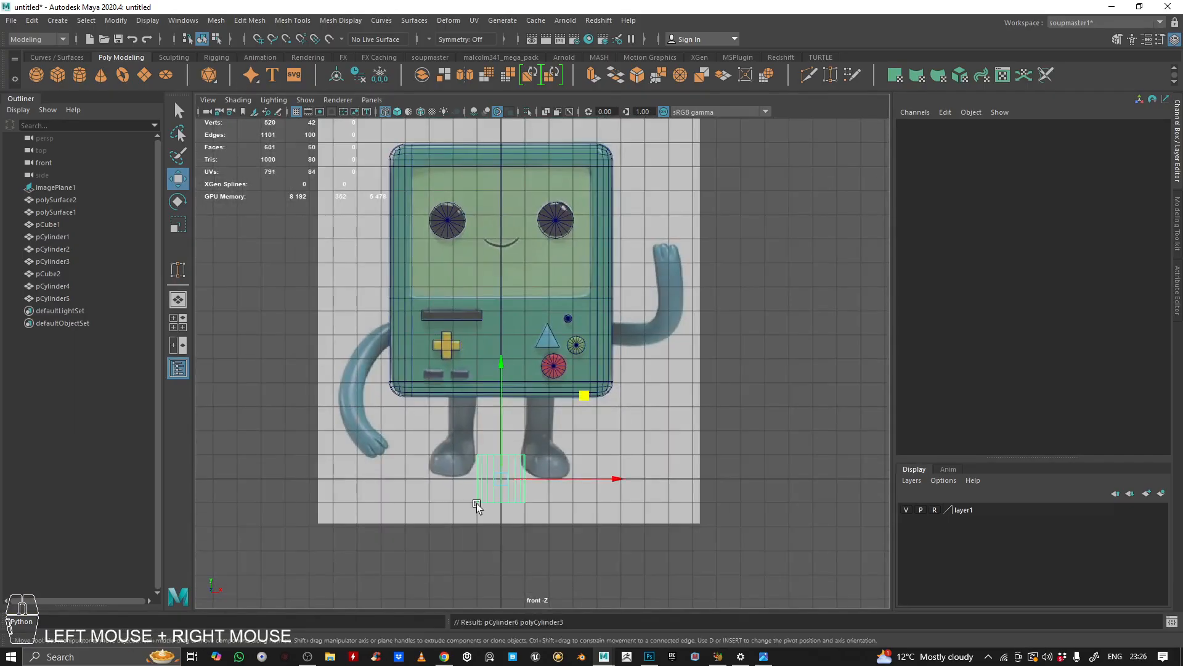
scroll(493, 488, up, 3)
alt+middle_drag(576, 498, 600, 419)
drag(586, 381, 528, 321)
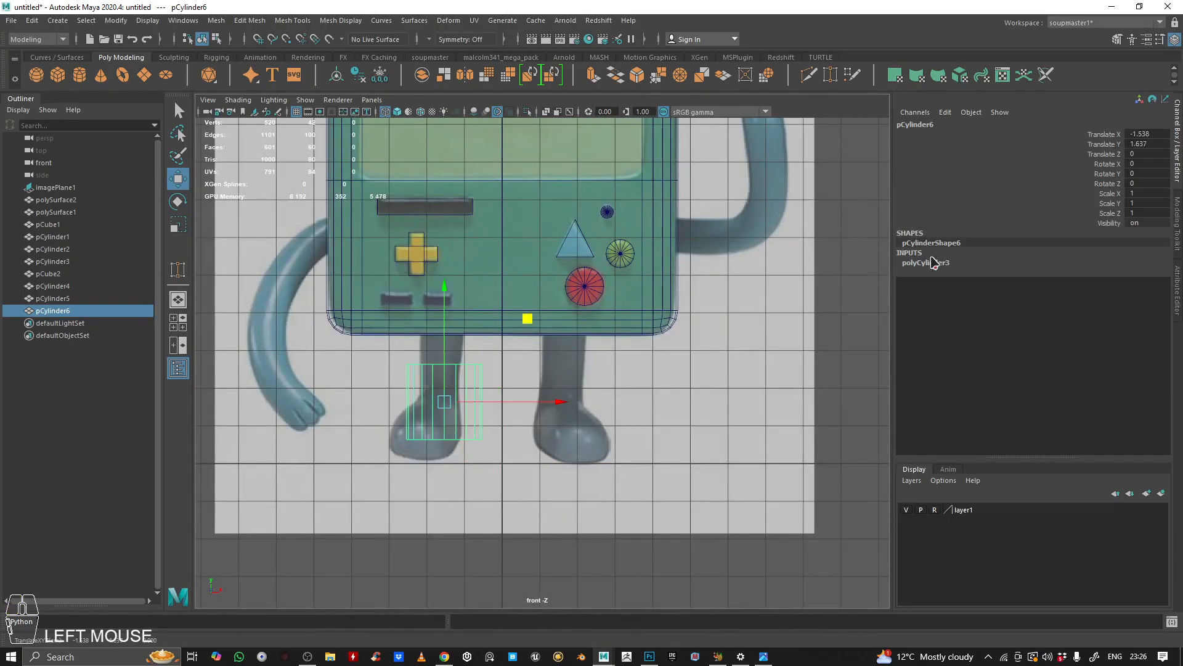
click(927, 262)
key(Return)
Step: Scale the leg cylinder to about 0.56 wide and 1.19 tall and move it over the left leg
key(r)
drag(438, 394, 433, 242)
key(w)
drag(524, 317, 519, 269)
scroll(427, 381, up, 5)
alt+middle_drag(428, 364, 473, 373)
scroll(468, 375, up, 2)
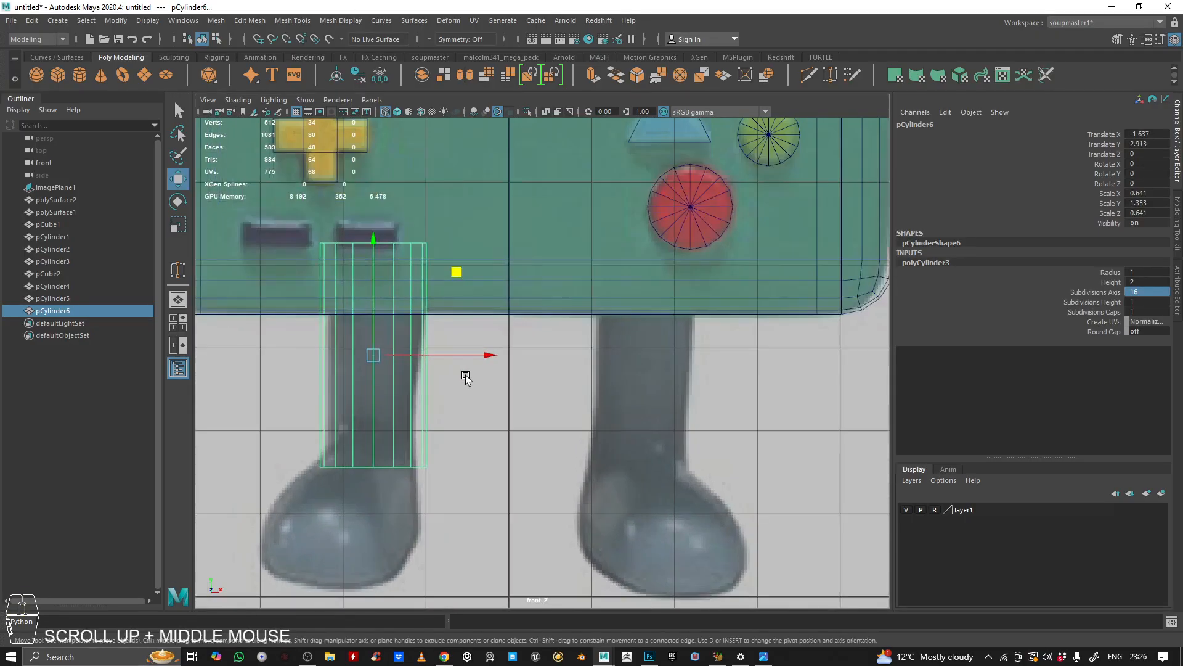
key(r)
drag(374, 354, 363, 350)
Step: Switch to four views and narrow the leg cylinder to 0.458, adjusting its depth under the body
key(space)
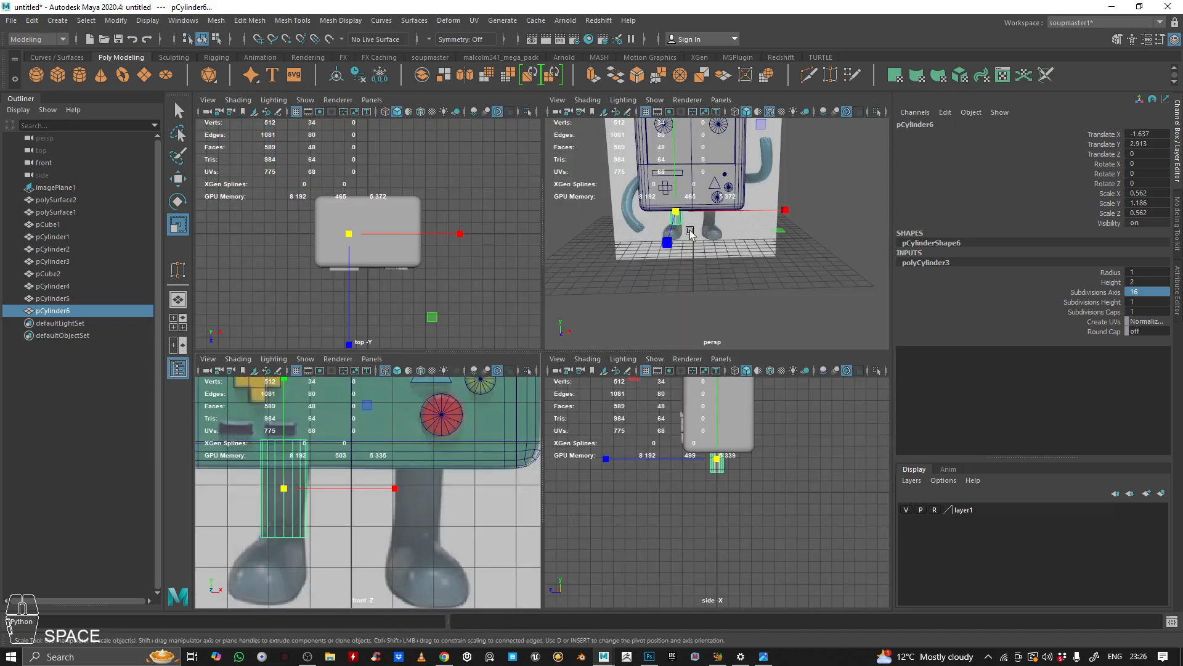
key(space)
alt+drag(715, 265, 702, 275)
alt+right_drag(703, 275, 663, 333)
alt+drag(663, 333, 454, 382)
alt+right_drag(454, 382, 493, 259)
alt+middle_drag(493, 258, 537, 272)
alt+drag(537, 272, 543, 294)
ctrl+drag(543, 219, 536, 238)
alt+drag(587, 345, 557, 349)
right_drag(557, 349, 518, 360)
alt+drag(518, 381, 516, 396)
drag(478, 344, 597, 423)
Step: Move the leg cylinder into place below the body, checking it in the perspective view
key(w)
drag(558, 316, 556, 342)
alt+right_drag(556, 341, 528, 370)
alt+drag(528, 370, 537, 395)
right_drag(549, 327, 615, 290)
alt+right_drag(580, 345, 526, 398)
alt+drag(526, 398, 607, 396)
click(607, 395)
alt+right_drag(607, 396, 578, 397)
alt+drag(578, 397, 626, 372)
alt+right_drag(626, 373, 654, 363)
alt+drag(653, 364, 378, 409)
alt+right_drag(377, 409, 545, 395)
alt+drag(545, 394, 616, 374)
alt+middle_drag(616, 374, 595, 373)
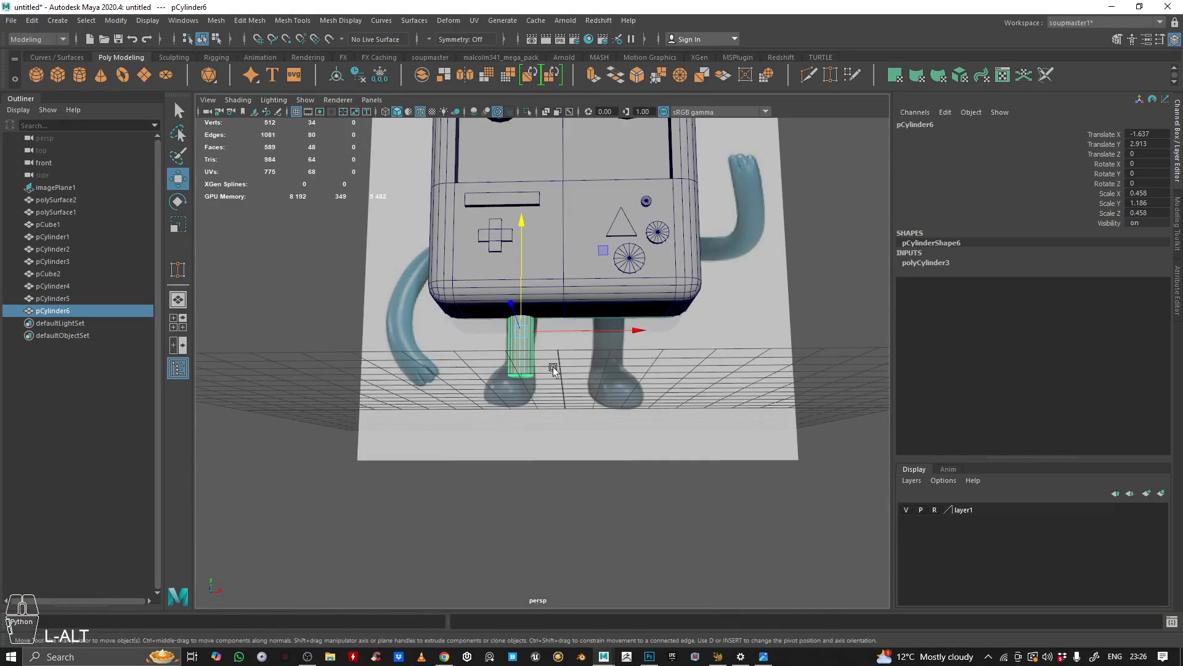
Step: Create a polygon cube for the left foot
alt+right_drag(638, 393, 401, 386)
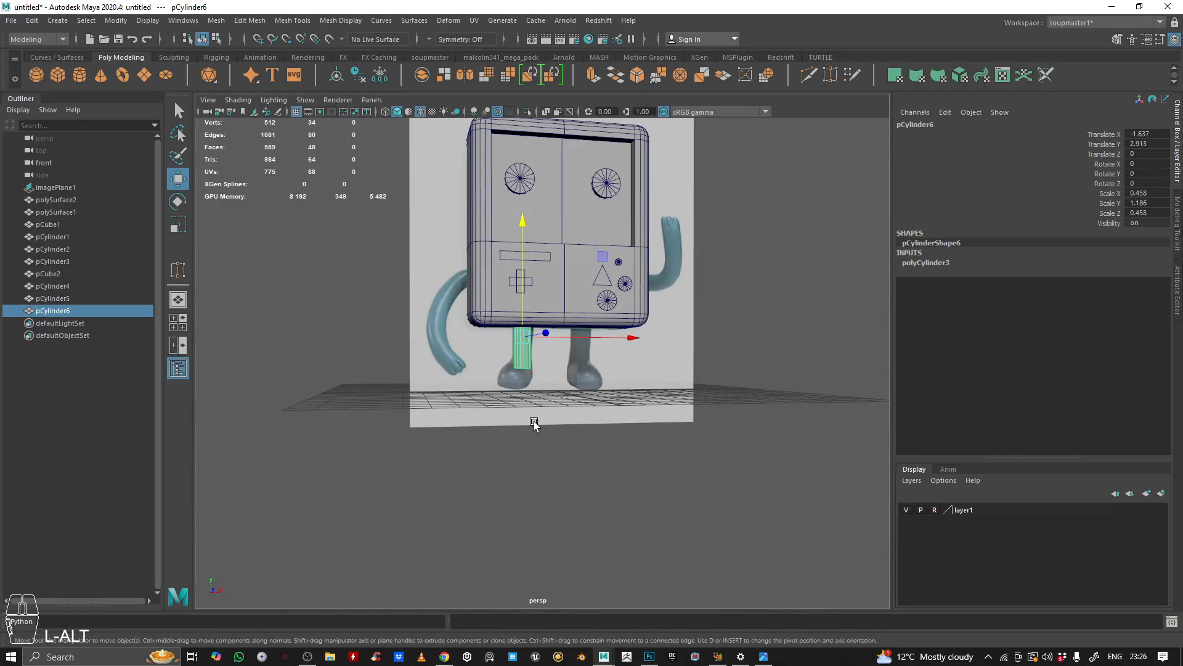
click(454, 565)
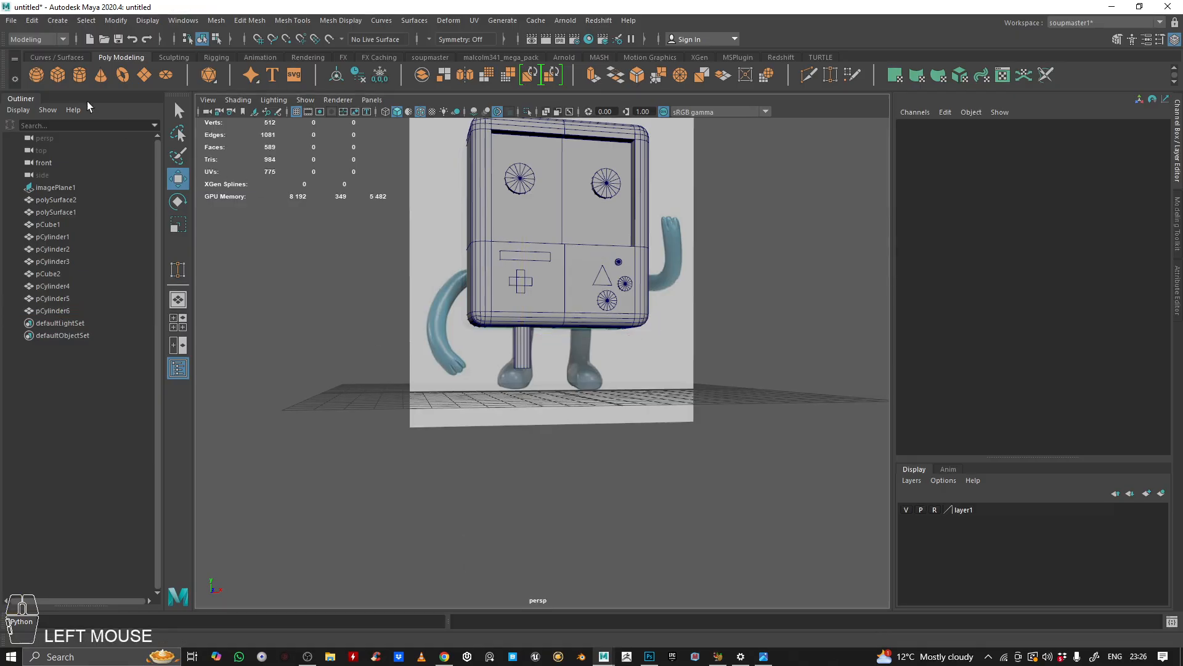
click(57, 78)
alt+right_drag(453, 370, 561, 363)
alt+middle_drag(561, 363, 507, 348)
alt+drag(506, 347, 488, 346)
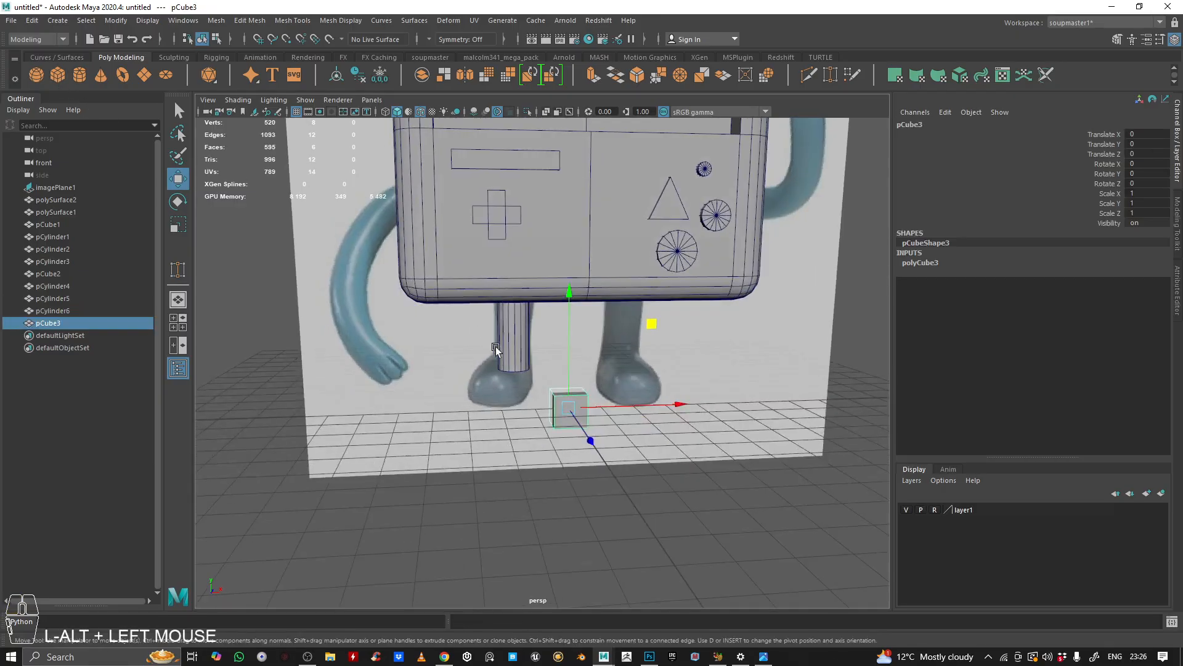
Step: Scale the foot cube to 1.452 and move it to the bottom of the leg
key(r)
drag(568, 408, 622, 410)
key(w)
drag(649, 332, 596, 307)
alt+drag(576, 401, 729, 367)
alt+right_drag(729, 367, 576, 389)
mouse_move(576, 389)
alt+mouse_down()
mouse_move(487, 368)
mouse_move(554, 398)
alt+mouse_up()
key(r)
alt+middle_drag(555, 397, 485, 400)
alt+right_drag(484, 400, 618, 369)
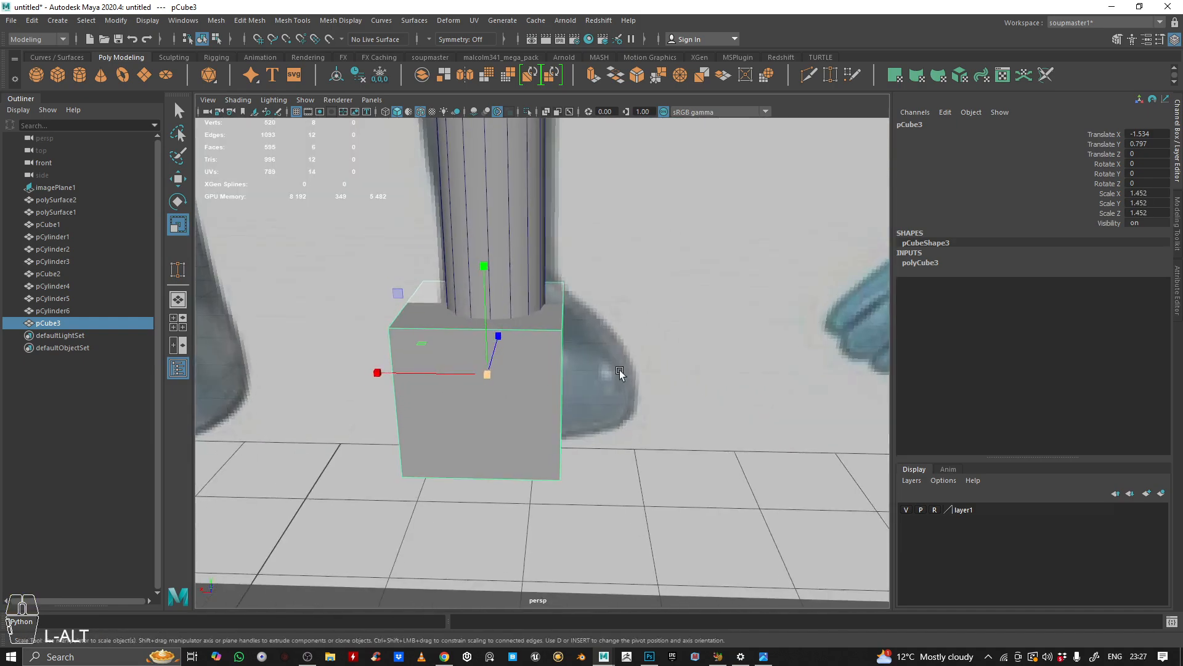
Step: Position the foot cube under the leg cylinder, checking it from several angles
key(w)
drag(448, 376, 463, 372)
alt+right_drag(462, 372, 586, 339)
alt+drag(586, 338, 547, 378)
alt+right_drag(547, 377, 505, 372)
alt+drag(504, 373, 475, 403)
alt+right_drag(475, 403, 530, 347)
click(546, 353)
alt+drag(709, 331, 535, 350)
right_drag(520, 327, 732, 171)
alt+right_drag(678, 336, 622, 348)
alt+drag(623, 348, 613, 402)
click(618, 411)
alt+right_drag(618, 412, 565, 417)
alt+drag(565, 417, 593, 379)
alt+right_drag(593, 379, 641, 401)
alt+drag(641, 401, 567, 428)
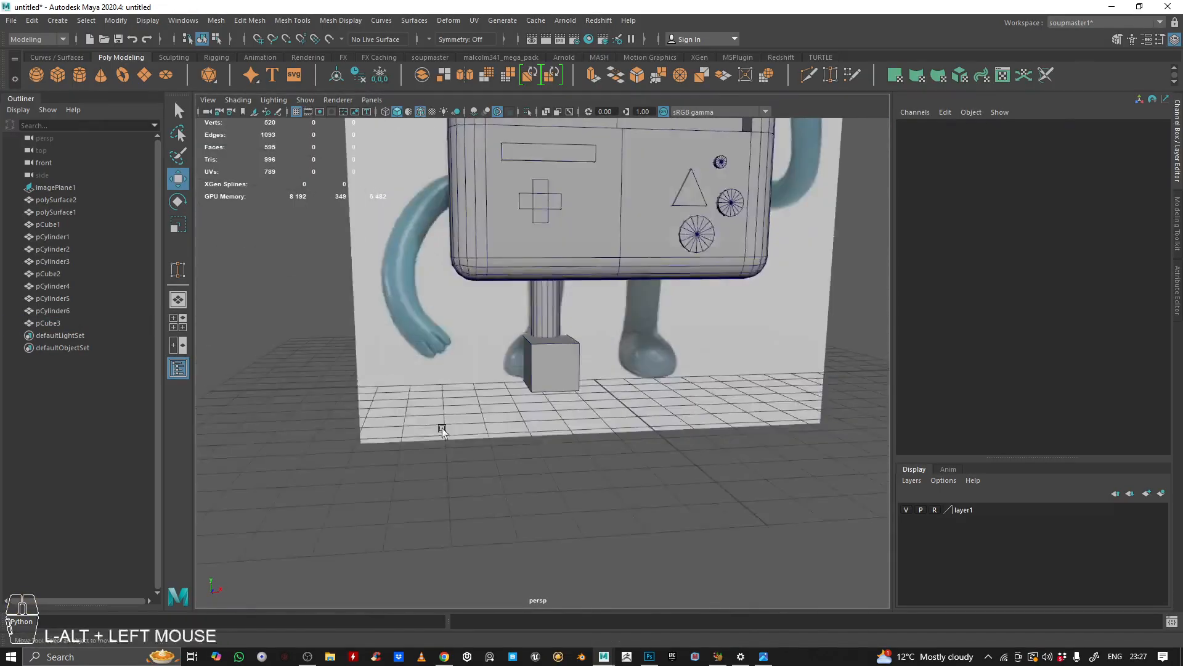
alt+right_drag(567, 428, 641, 432)
Step: Try bevelling all edges of the left foot cube
click(523, 391)
alt+drag(524, 392, 608, 395)
alt+drag(547, 281, 570, 357)
alt+right_drag(571, 357, 424, 247)
drag(423, 246, 776, 568)
alt+drag(521, 421, 601, 370)
alt+middle_drag(601, 369, 587, 386)
alt+drag(587, 385, 639, 192)
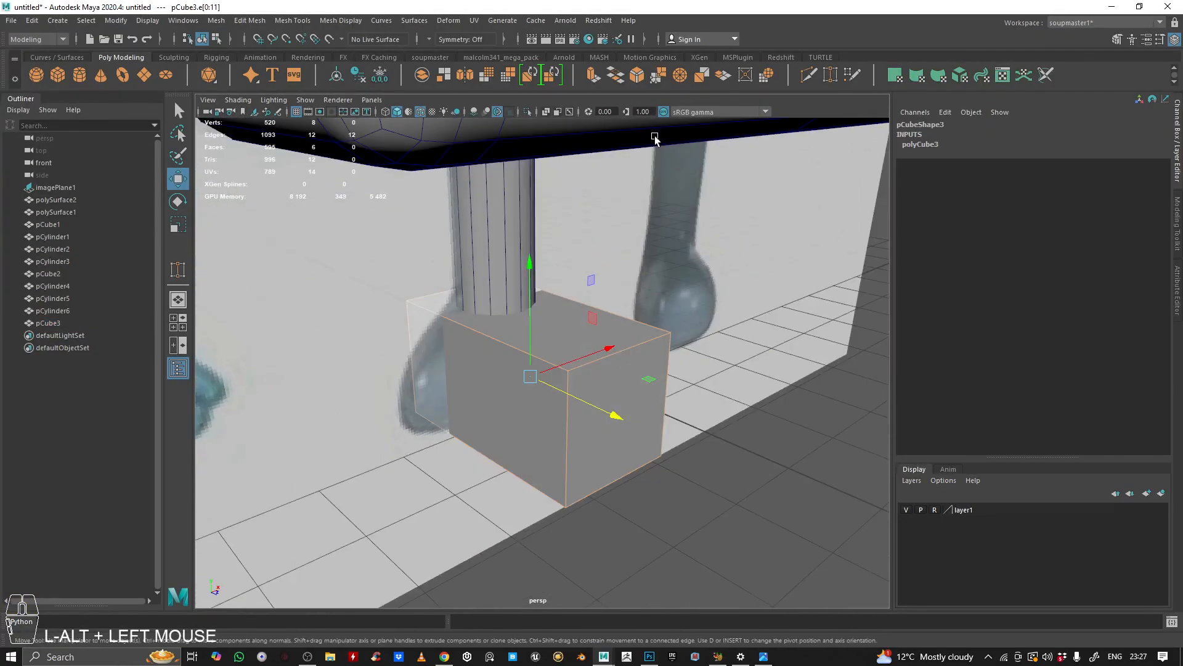
click(636, 77)
ctrl+middle_drag(694, 246, 684, 309)
alt+right_drag(684, 308, 659, 308)
alt+drag(660, 308, 556, 297)
right_drag(515, 306, 570, 288)
alt+right_drag(571, 287, 546, 288)
alt+drag(546, 289, 553, 286)
click(443, 317)
alt+right_drag(442, 317, 628, 325)
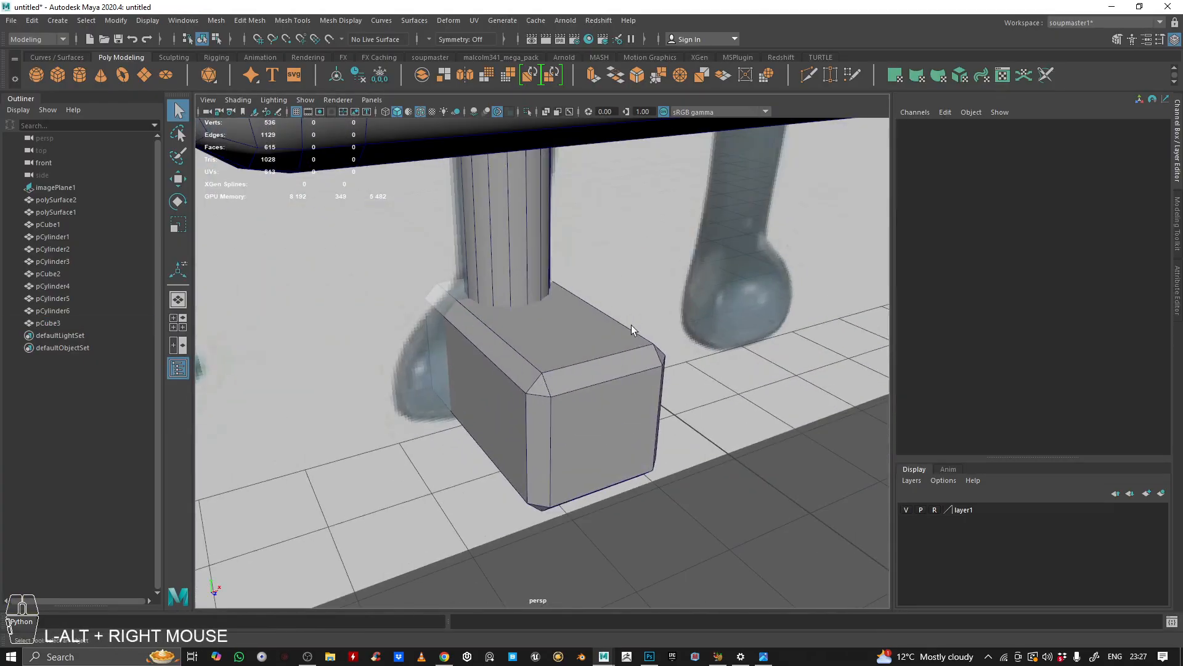
key(ctrl+z)
key(ctrl+z)
key(ctrl+z)
key(ctrl+z)
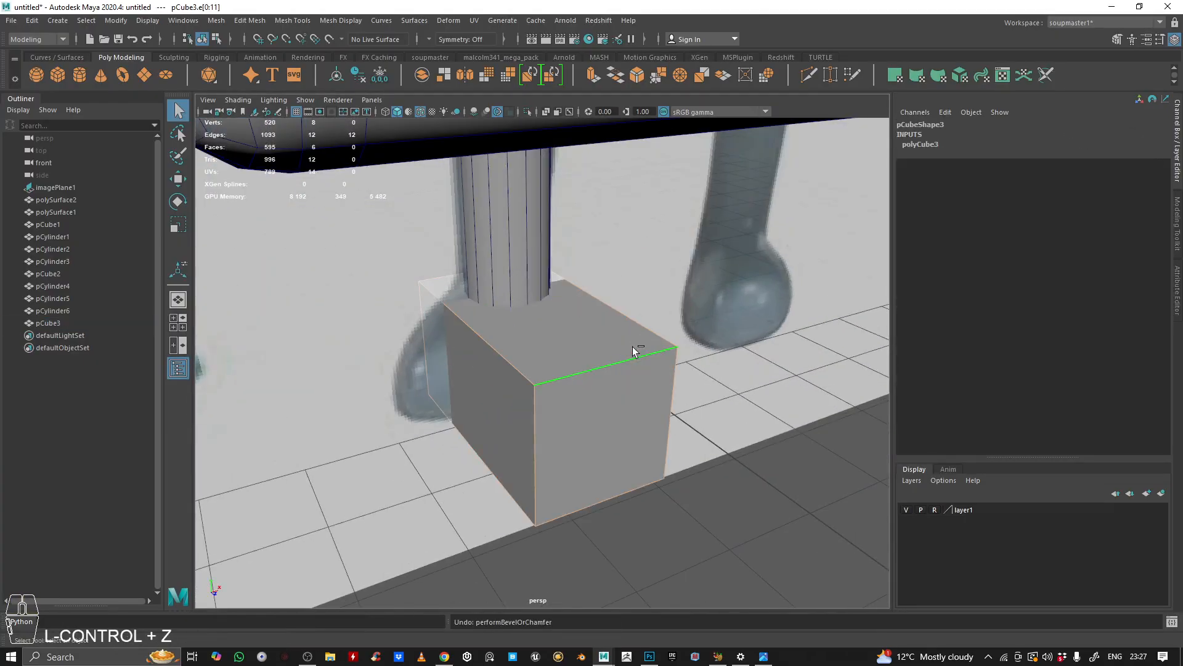
Step: Bevel the foot cube's edges with a fraction of 0.29 and 2 segments
alt+drag(632, 345, 620, 326)
click(638, 74)
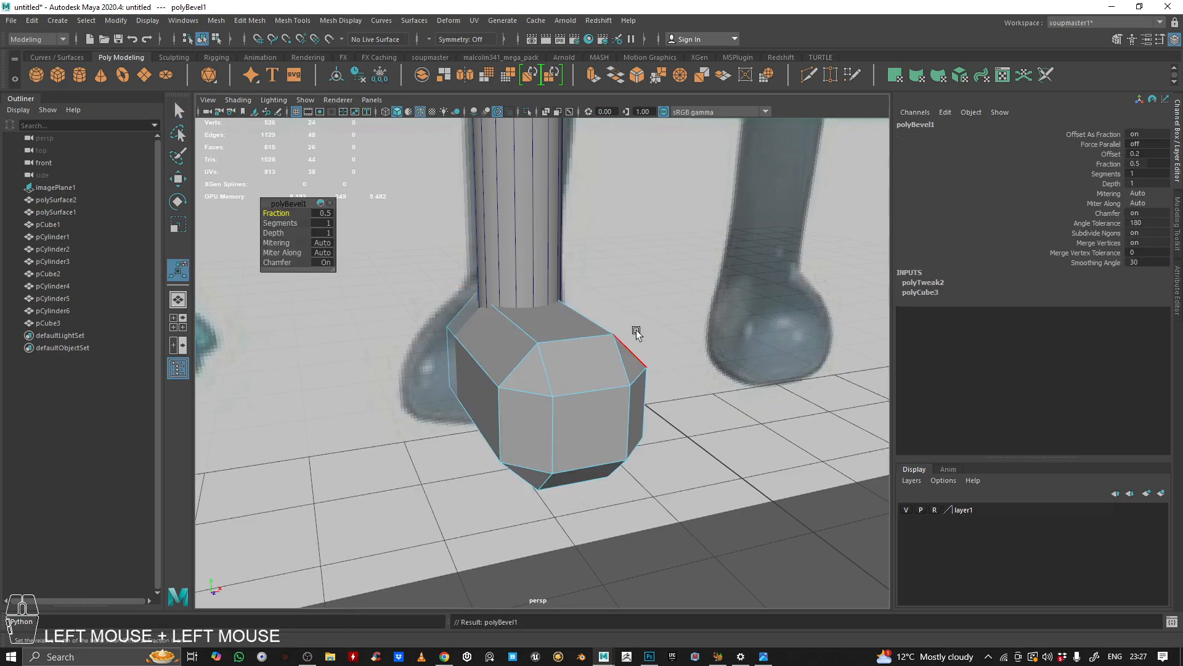
ctrl+middle_drag(549, 336, 669, 306)
click(321, 223)
middle_drag(321, 226, 399, 228)
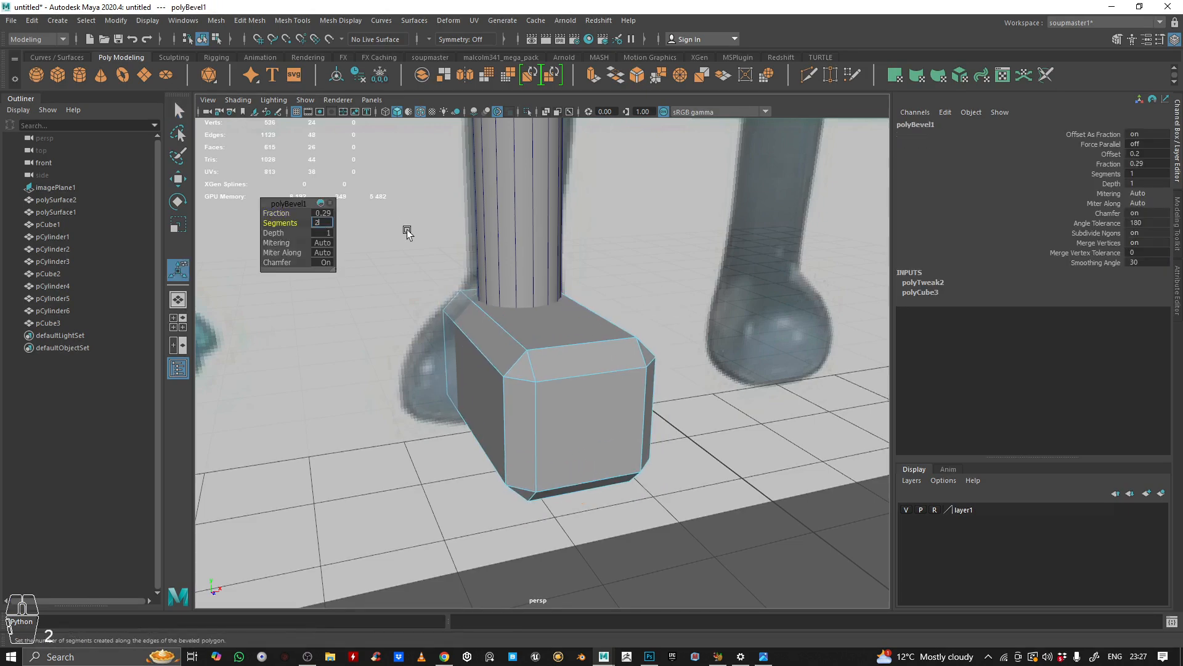
key(Return)
Step: Duplicate the leg cylinder and foot together and move the copy over to the right leg position
right_drag(539, 330, 775, 192)
alt+right_drag(616, 259, 433, 330)
alt+drag(433, 330, 388, 318)
click(468, 296)
drag(467, 301, 594, 415)
key(ctrl+d)
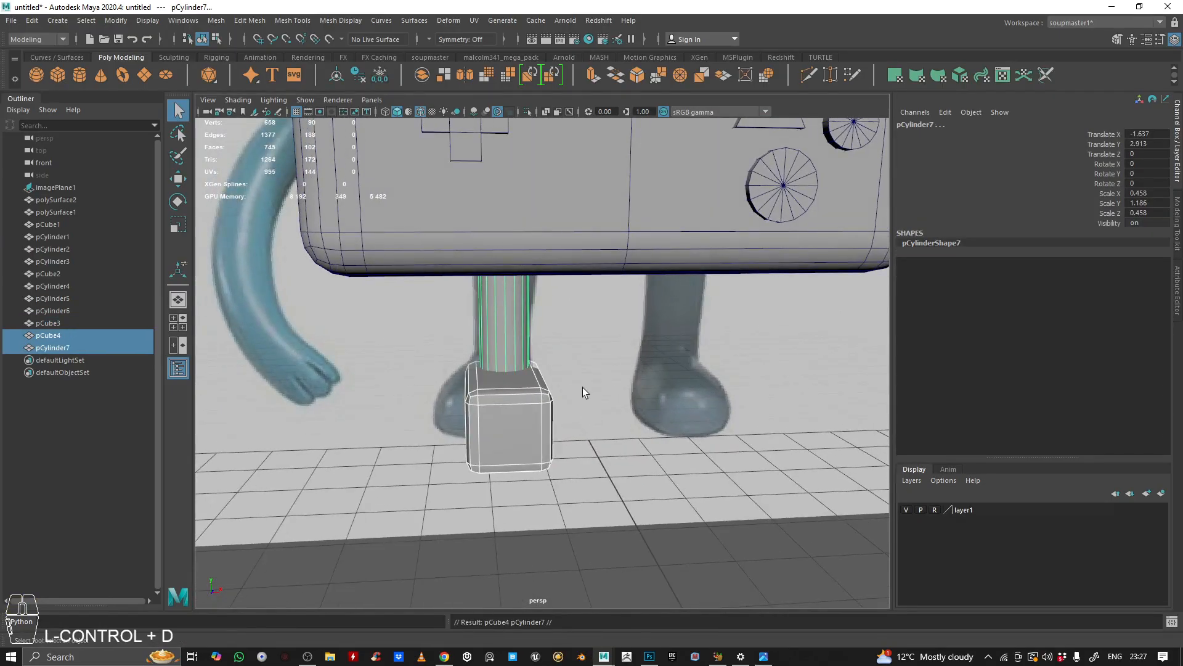
key(w)
drag(556, 287, 727, 301)
alt+right_drag(771, 333, 713, 432)
click(713, 433)
mouse_move(719, 373)
alt+mouse_down()
mouse_move(716, 400)
mouse_move(705, 391)
alt+mouse_up()
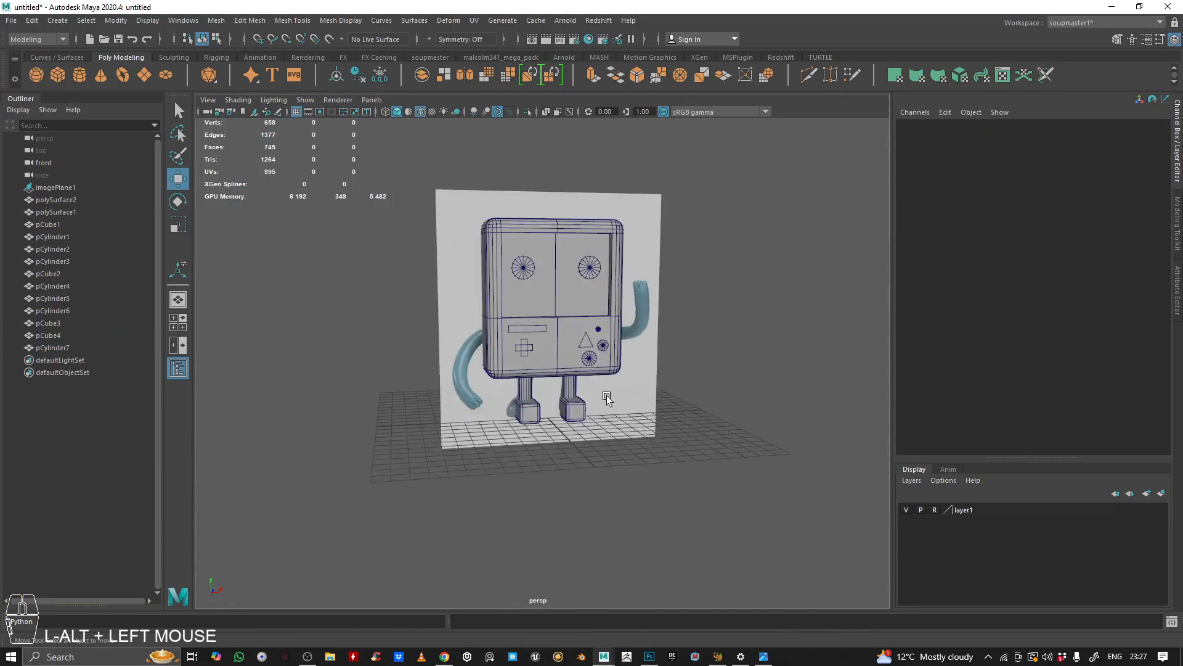
alt+middle_drag(705, 390, 573, 377)
alt+drag(573, 378, 668, 351)
Step: Bevel the front rim of the left eye cylinder with a fraction of 0.16 and 2 segments
key(space)
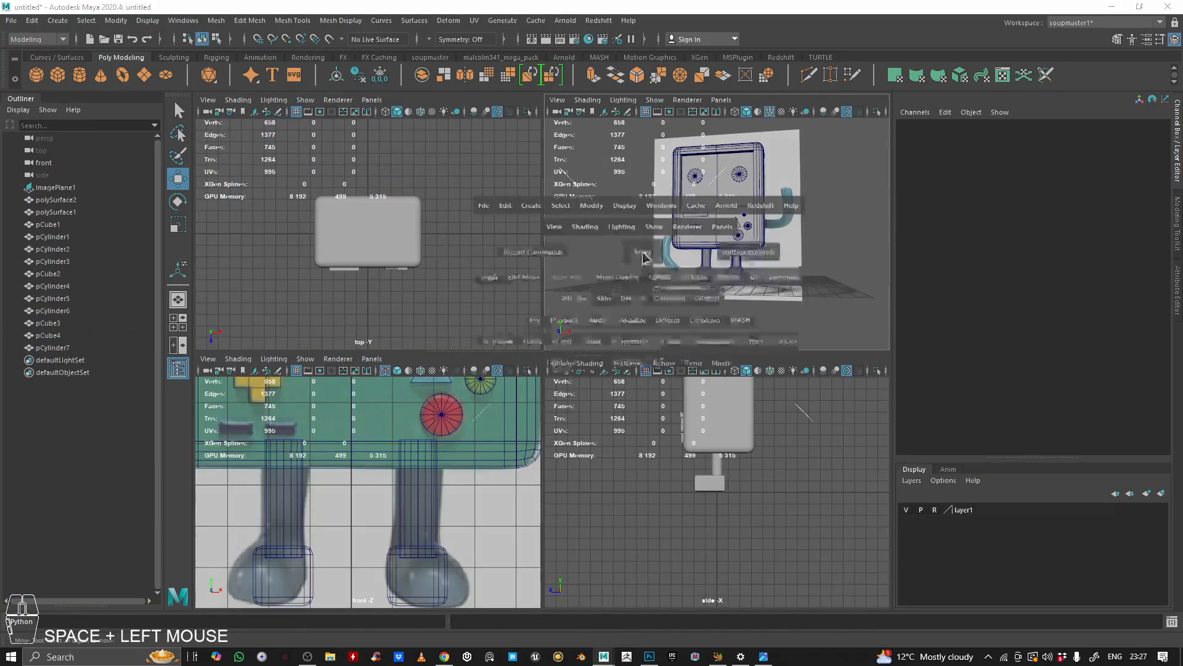
key(space)
alt+drag(444, 327, 461, 324)
alt+right_drag(460, 324, 497, 332)
alt+drag(497, 331, 460, 341)
alt+right_drag(460, 341, 563, 346)
alt+drag(563, 346, 529, 284)
alt+middle_drag(529, 285, 542, 292)
alt+drag(542, 293, 432, 364)
alt+middle_drag(528, 445, 524, 391)
alt+middle_drag(484, 351, 468, 444)
alt+right_drag(468, 444, 503, 392)
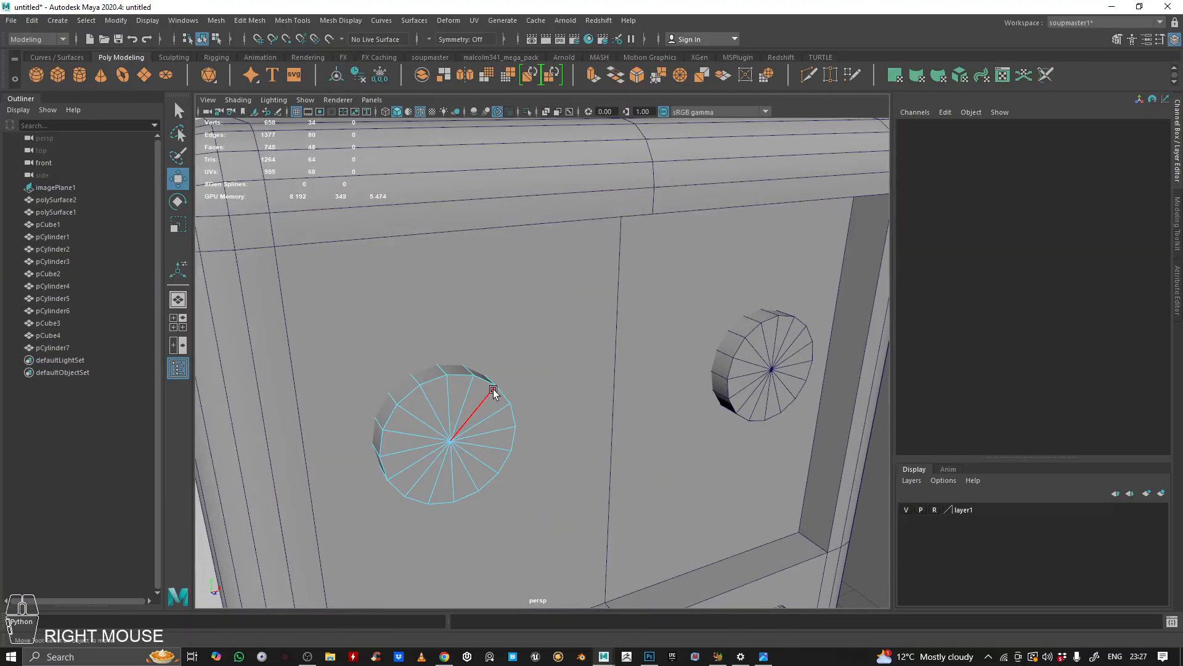
click(467, 375)
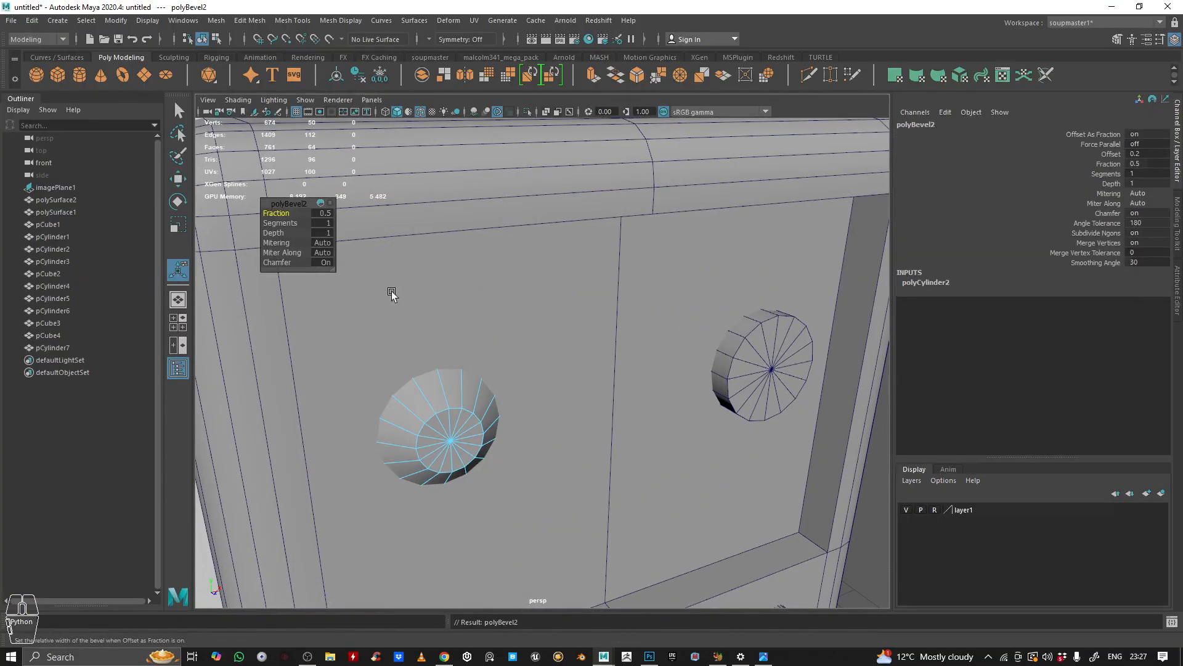
ctrl+middle_drag(453, 369, 519, 381)
key(ctrl+z)
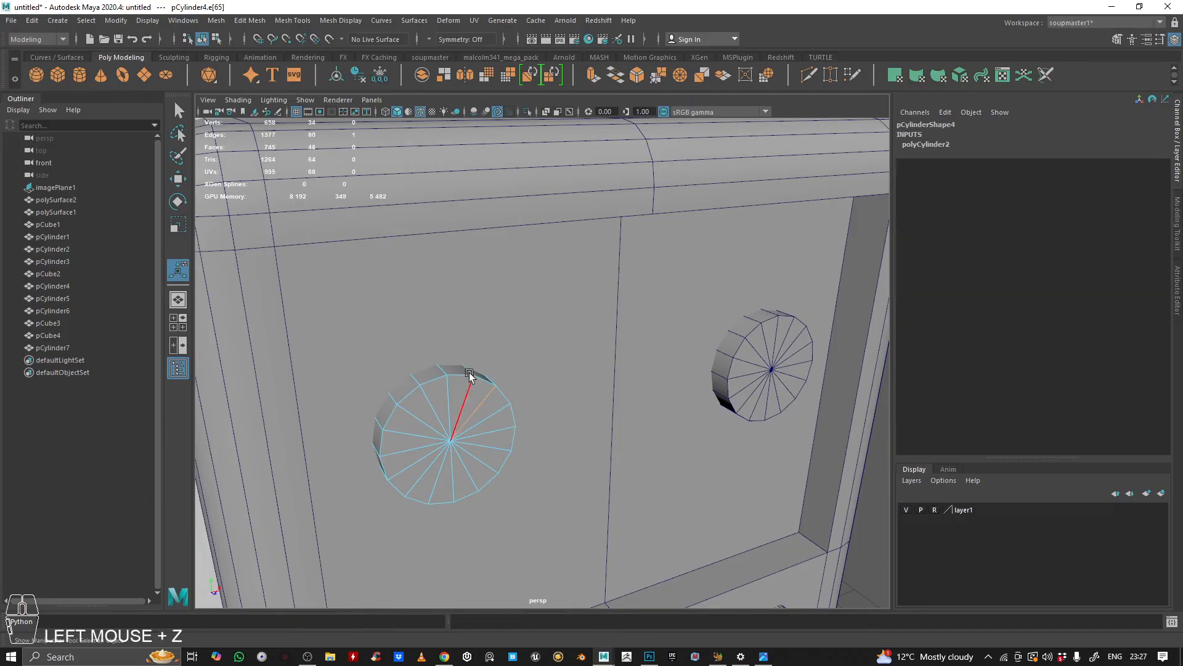
click(638, 76)
ctrl+middle_drag(550, 313, 537, 279)
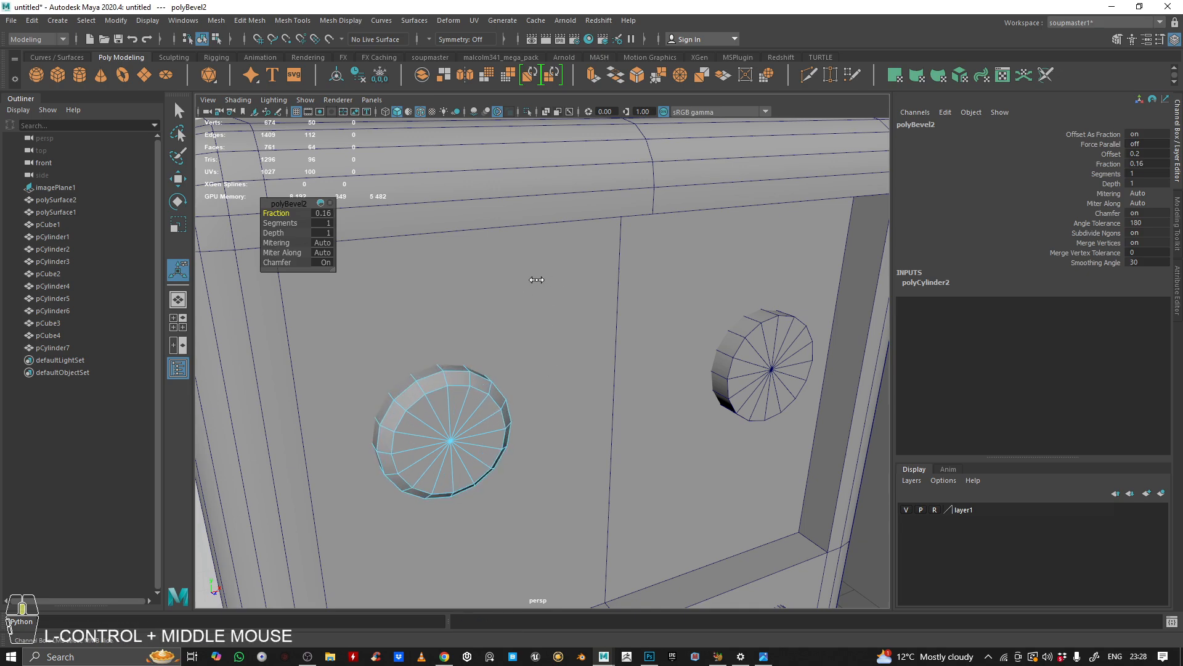
click(330, 223)
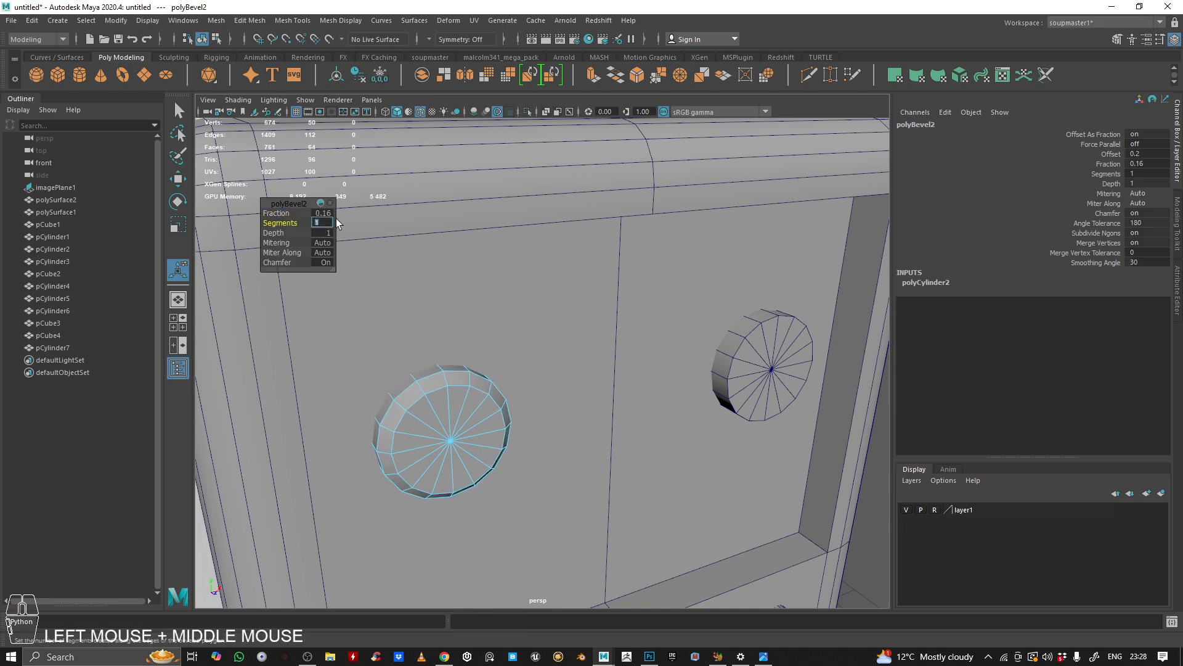
text(2)
key(Return)
Step: Delete the unbevelled right eye cylinder
right_click(706, 377)
click(758, 372)
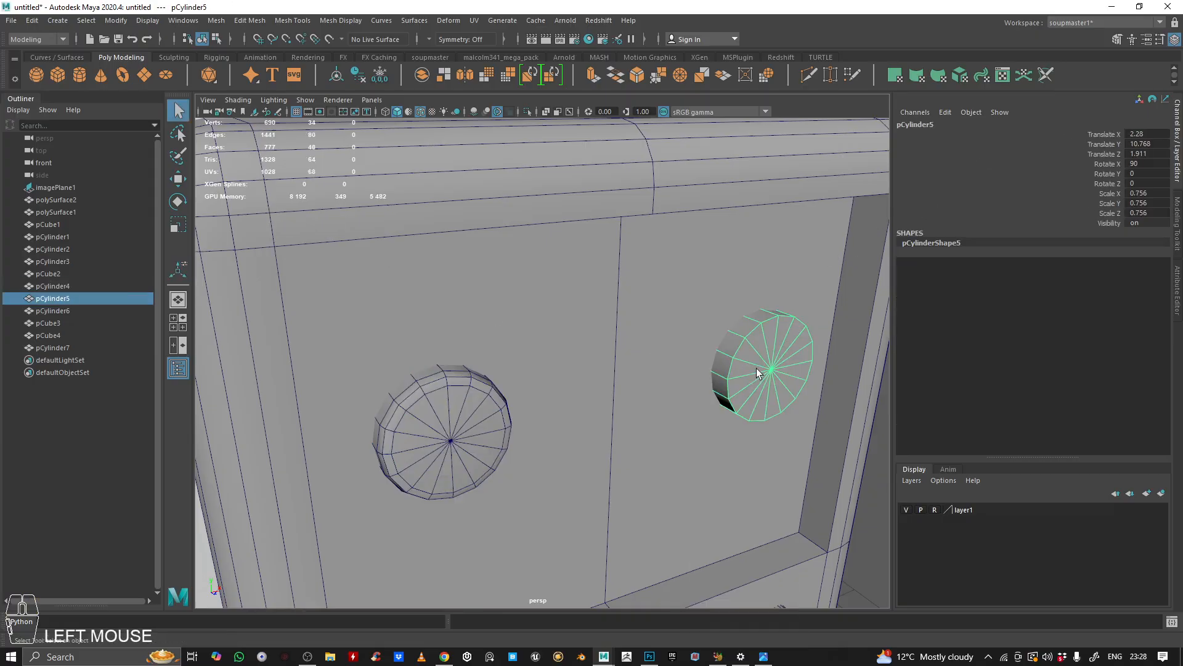
key(BackSpace)
Step: Duplicate the bevelled left eye and move the copy into the right eye position
click(435, 425)
key(w)
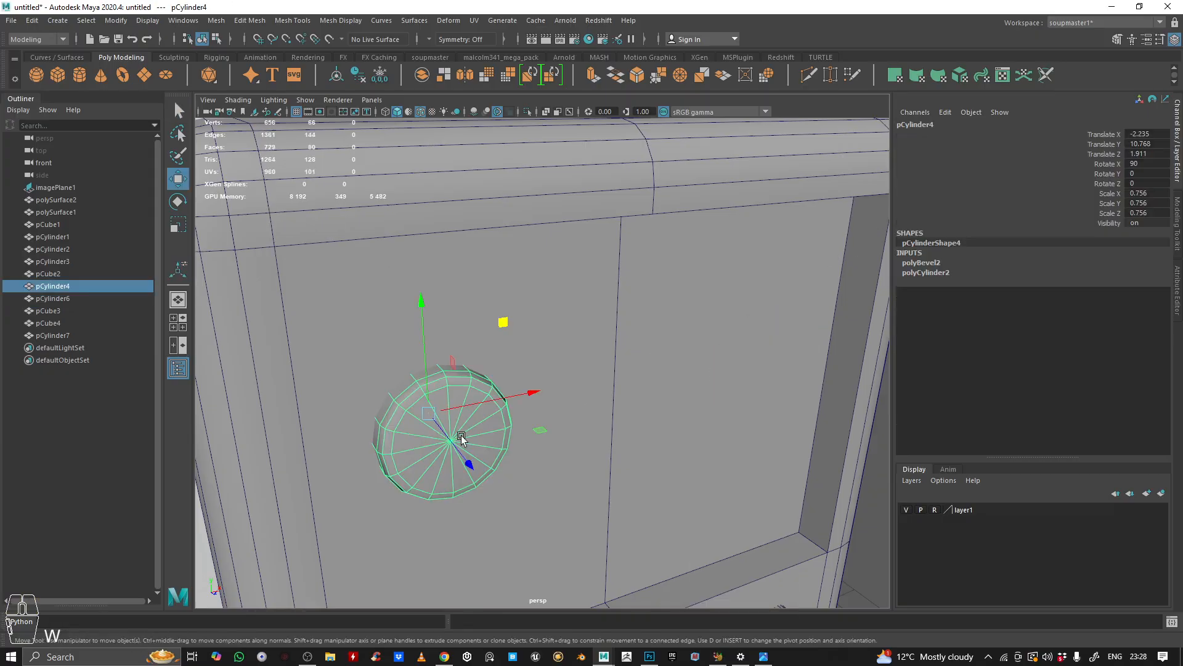
key(ctrl+d)
drag(529, 392, 780, 385)
key(space)
key(space)
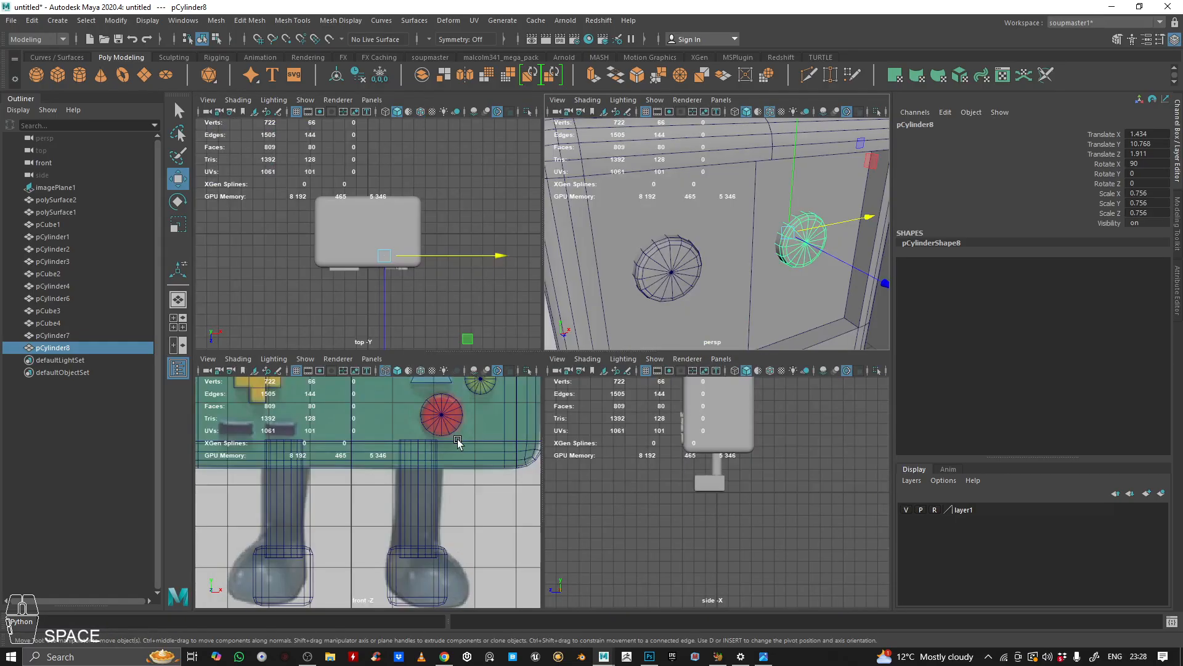
alt+middle_drag(565, 147, 538, 411)
drag(599, 231, 663, 236)
key(space)
key(space)
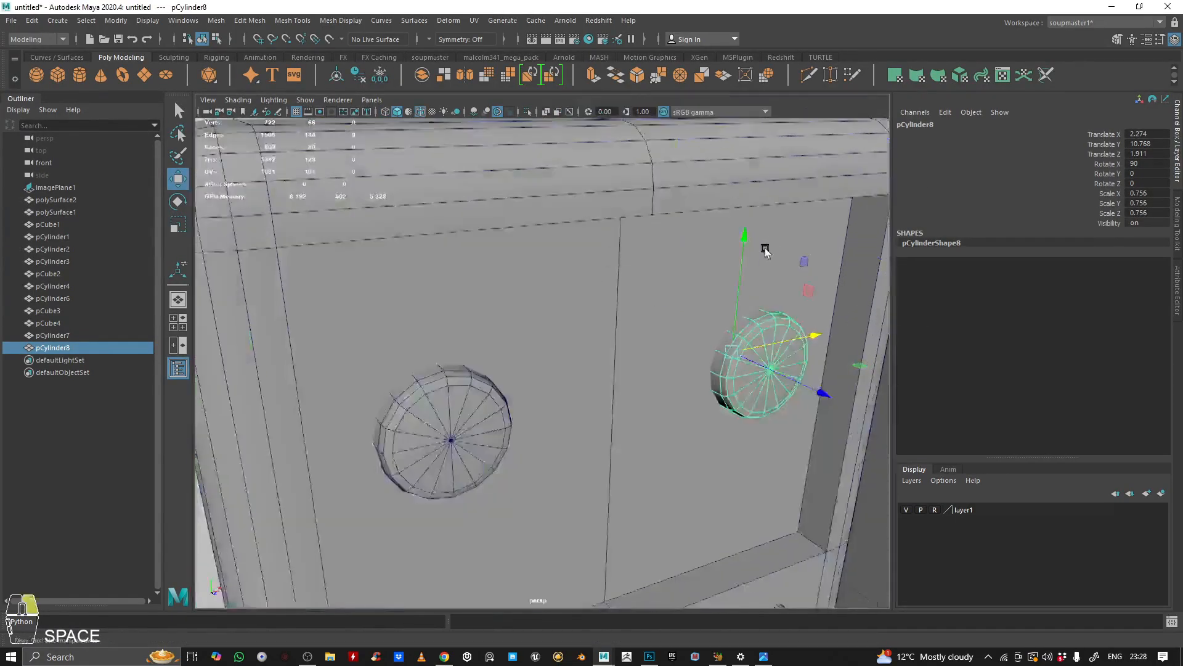
Step: Bevel all edges of the slot above the D-pad with a fraction of 0.34 and 2 segments
alt+middle_drag(774, 247, 585, 174)
click(541, 341)
alt+right_drag(540, 341, 346, 212)
drag(722, 428, 721, 428)
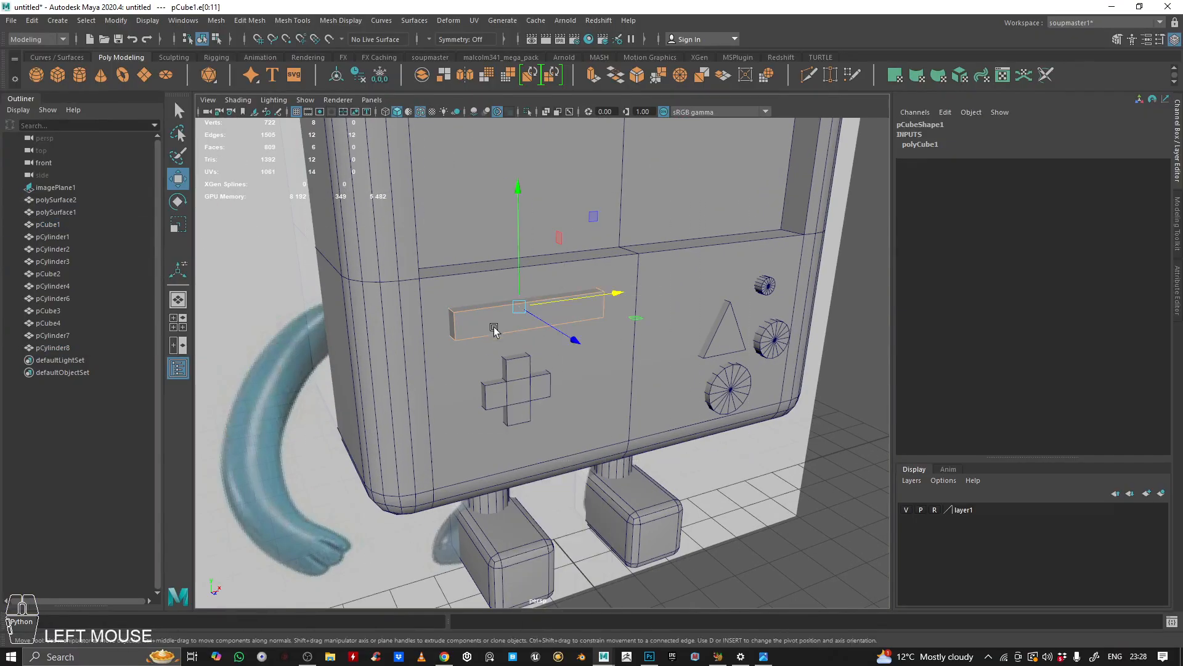
alt+right_drag(563, 338, 617, 327)
alt+drag(616, 327, 610, 106)
click(637, 74)
alt+drag(592, 259, 684, 290)
ctrl+middle_drag(684, 289, 723, 289)
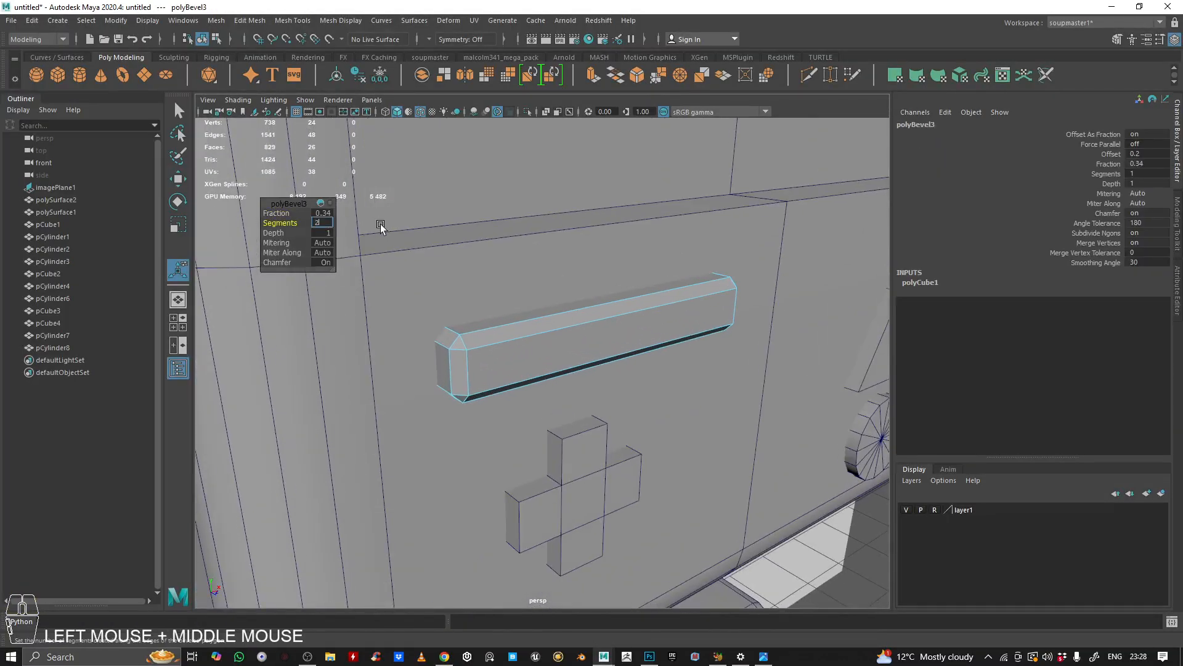
text(2)
key(Return)
Step: Bevel all edges of the D-pad cross with a fraction of 0.22 and 2 segments
scroll(528, 335, down, 3)
right_drag(536, 333, 505, 318)
alt+right_drag(505, 318, 581, 313)
alt+drag(581, 314, 482, 350)
click(482, 350)
alt+right_drag(482, 350, 581, 343)
alt+middle_drag(581, 344, 543, 357)
alt+right_drag(543, 358, 602, 335)
alt+drag(602, 336, 316, 329)
alt+drag(690, 284, 703, 280)
alt+right_drag(703, 280, 570, 391)
alt+drag(570, 390, 540, 344)
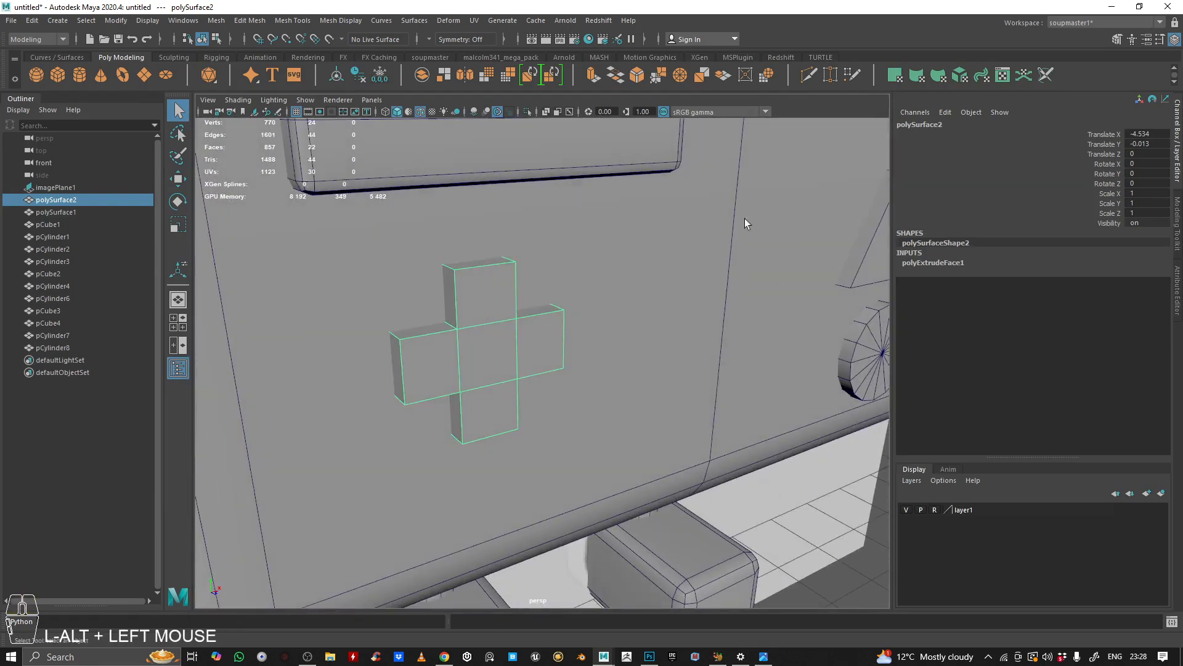
alt+drag(619, 258, 499, 281)
alt+right_drag(612, 279, 577, 304)
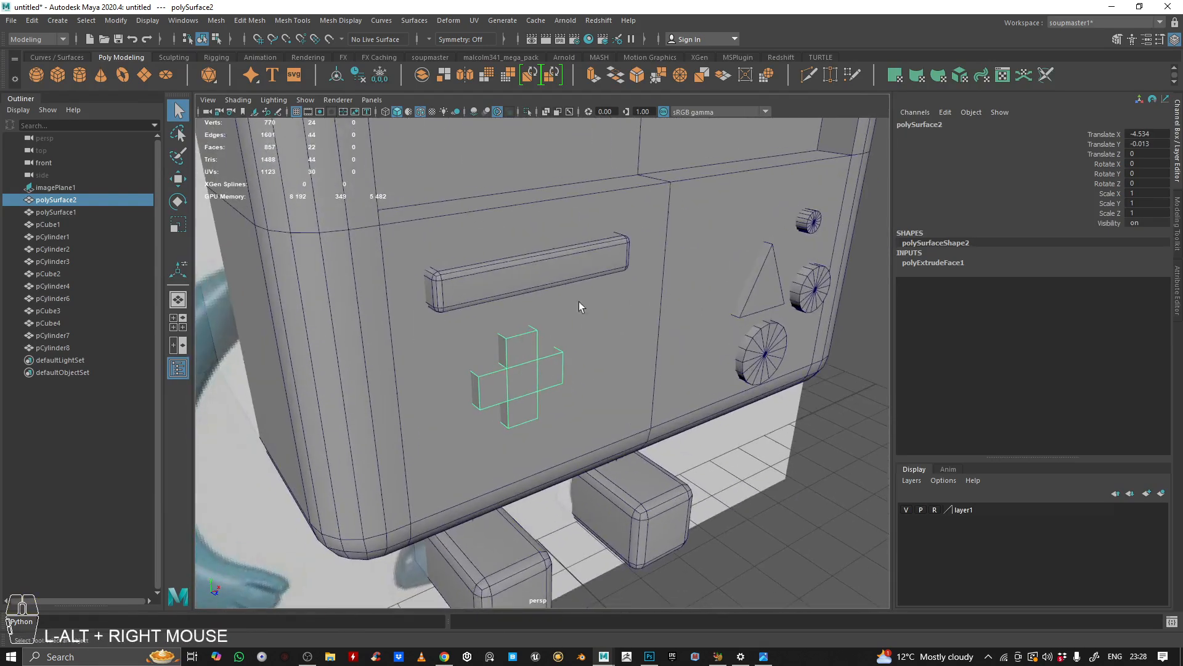
alt+drag(577, 305, 457, 333)
alt+right_drag(457, 332, 601, 294)
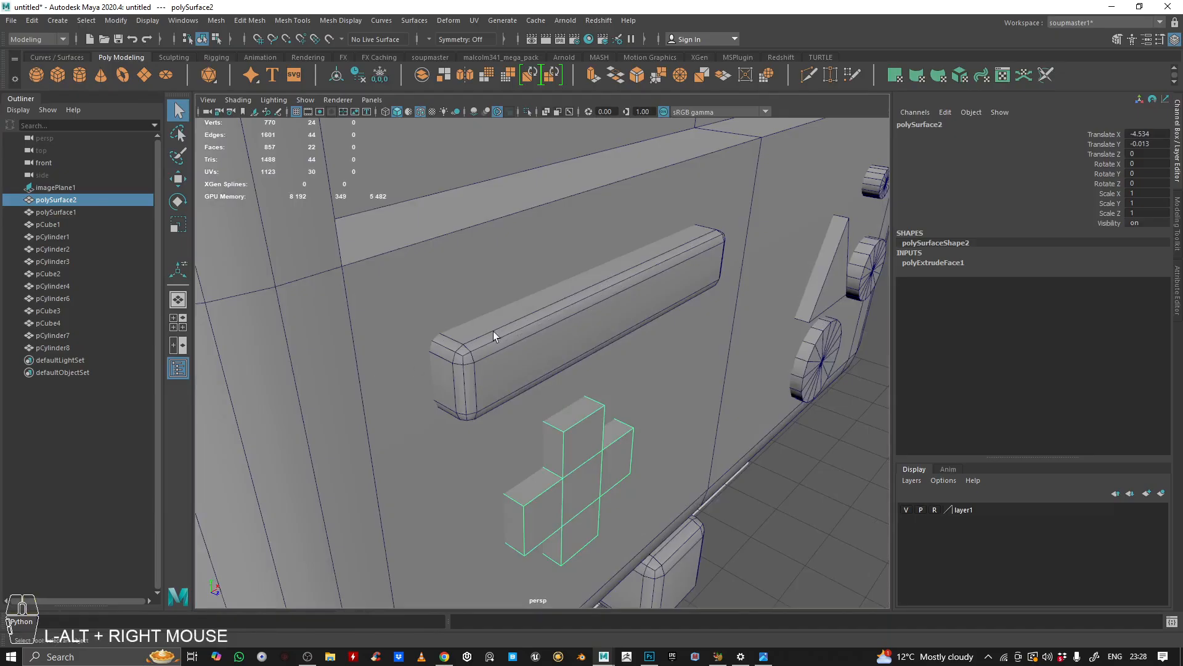
alt+right_drag(386, 364, 333, 364)
alt+drag(333, 363, 484, 304)
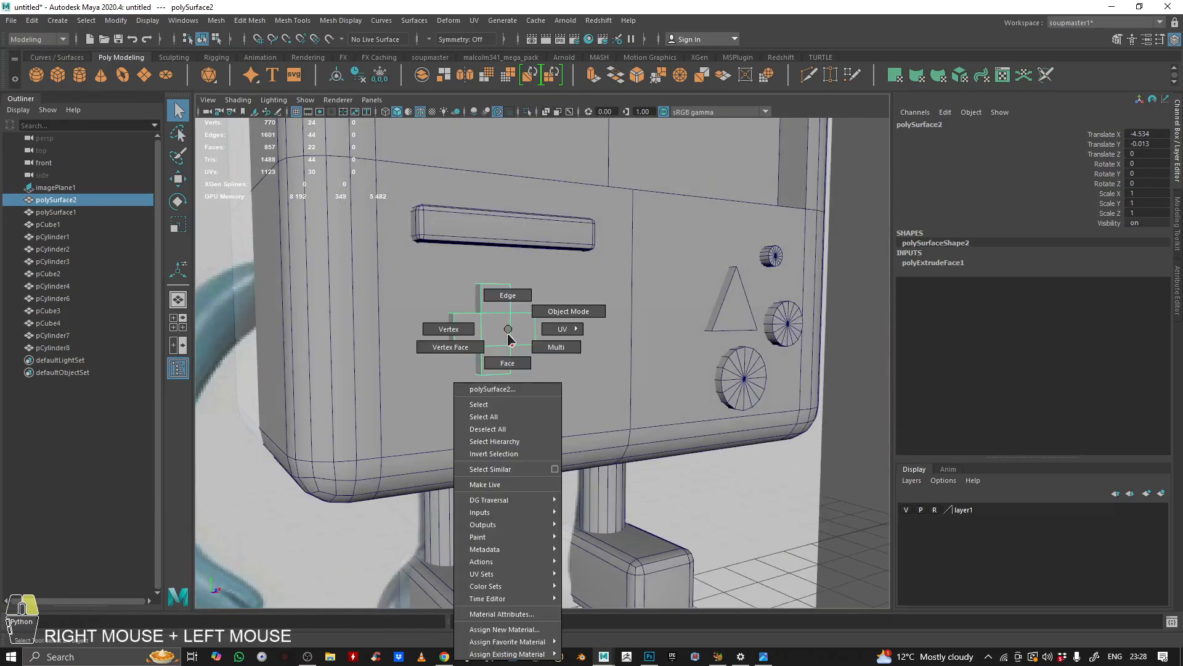
right_drag(508, 333, 513, 231)
drag(332, 206, 597, 439)
alt+drag(597, 439, 573, 407)
alt+right_drag(573, 406, 550, 385)
alt+drag(550, 384, 890, 205)
click(645, 74)
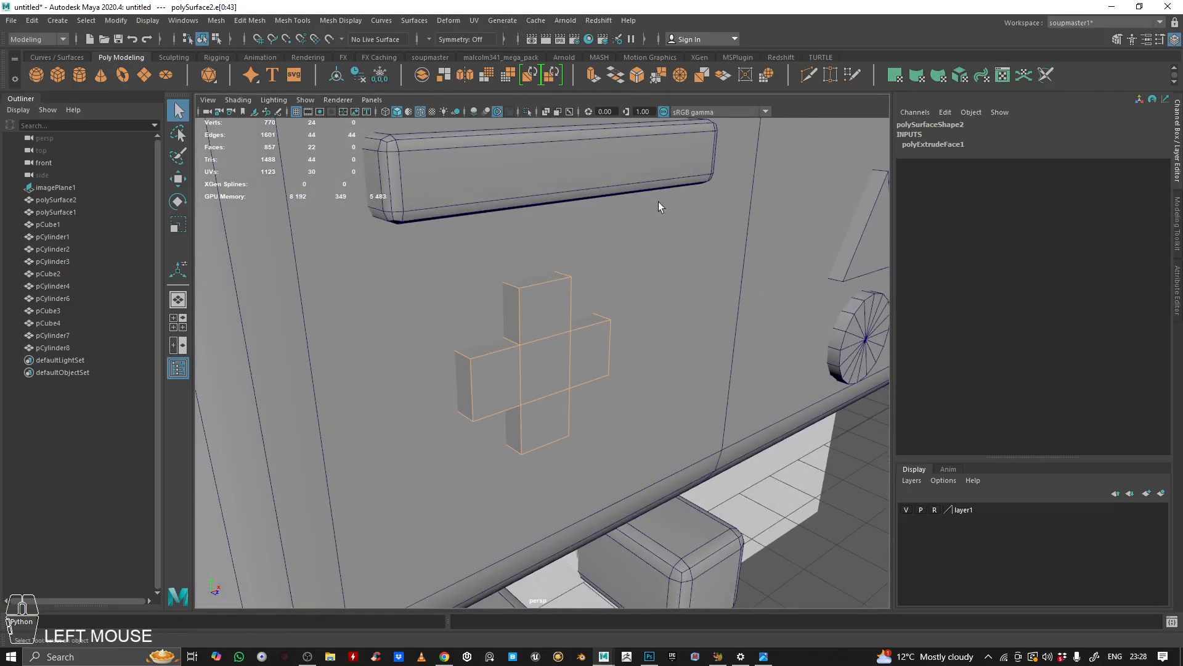
ctrl+middle_drag(721, 224, 703, 227)
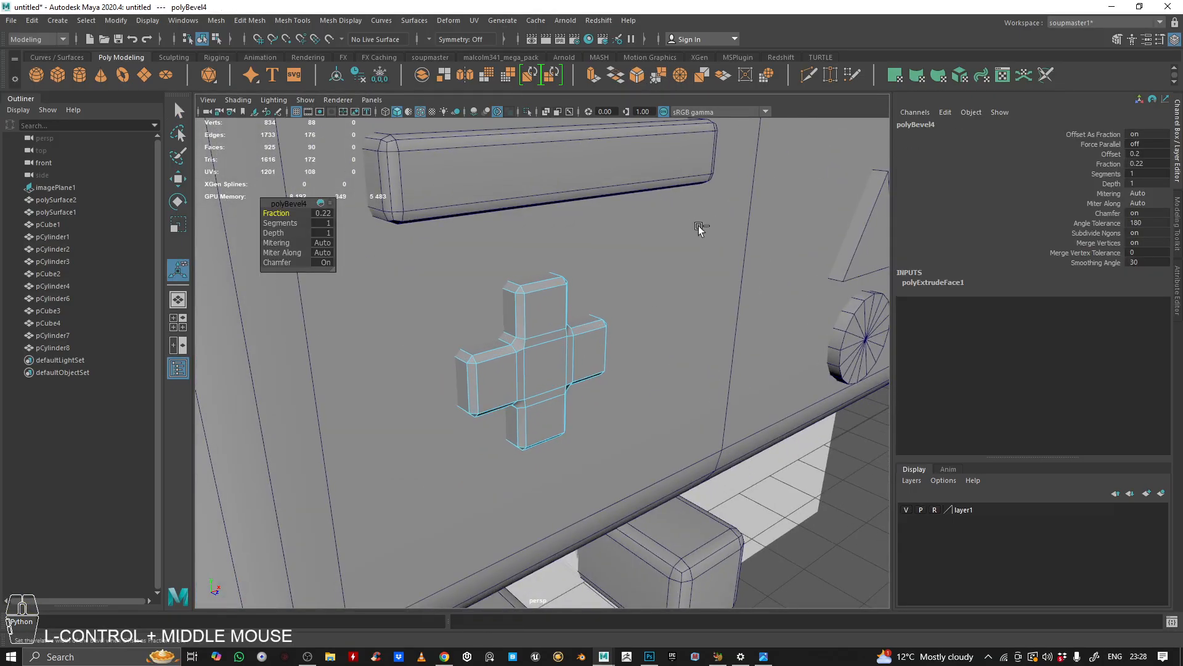
click(323, 222)
text(2)
key(Return)
Step: Examine the bevelled front buttons in shaded view without wireframe from several angles
right_drag(508, 328, 570, 312)
alt+right_drag(639, 323, 480, 304)
alt+drag(480, 304, 515, 313)
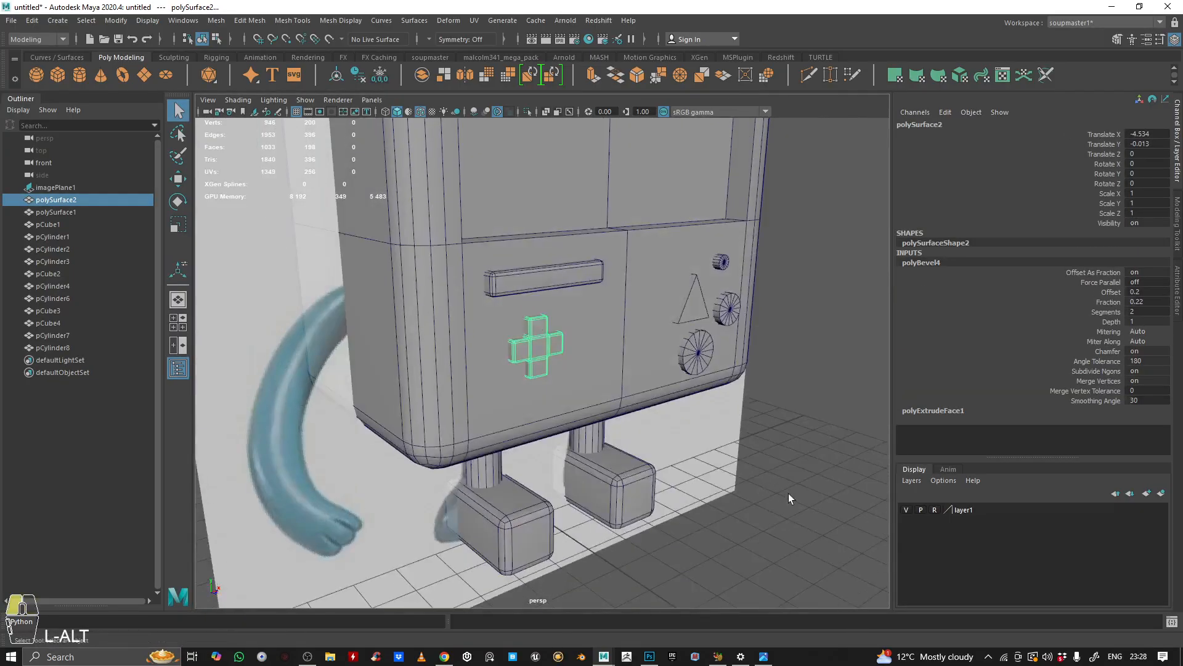
click(788, 494)
alt+right_drag(708, 401, 499, 364)
alt+drag(500, 364, 519, 379)
alt+right_drag(519, 378, 592, 247)
alt+drag(524, 167, 553, 178)
click(421, 111)
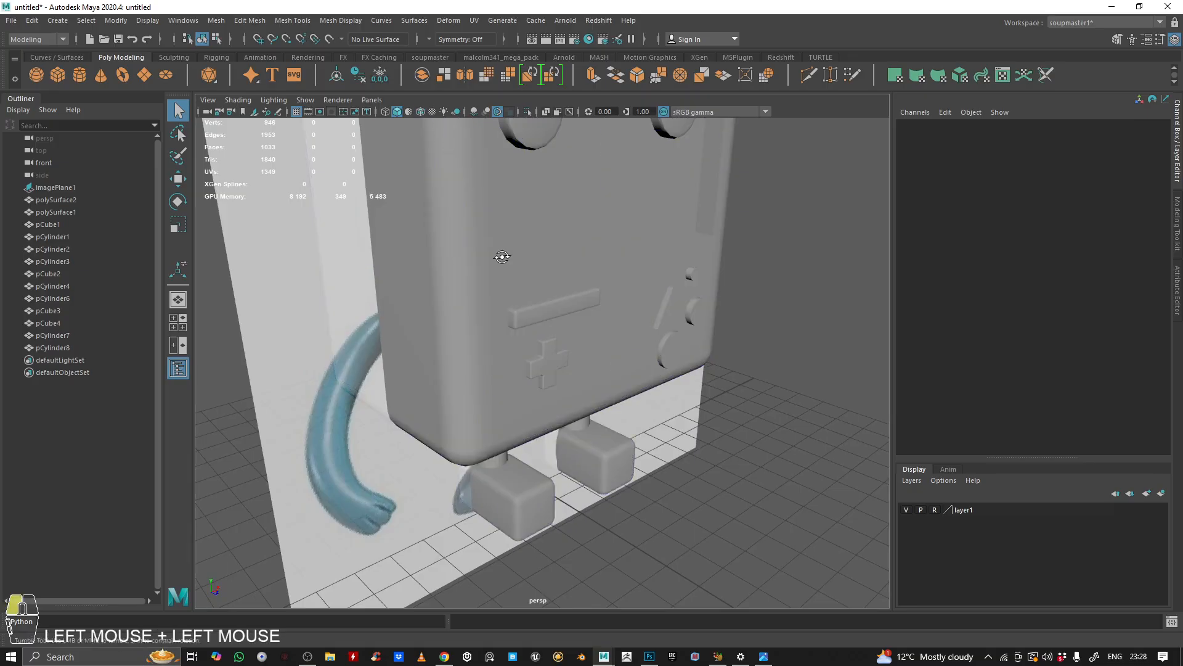
alt+right_drag(502, 256, 721, 291)
alt+drag(632, 304, 612, 292)
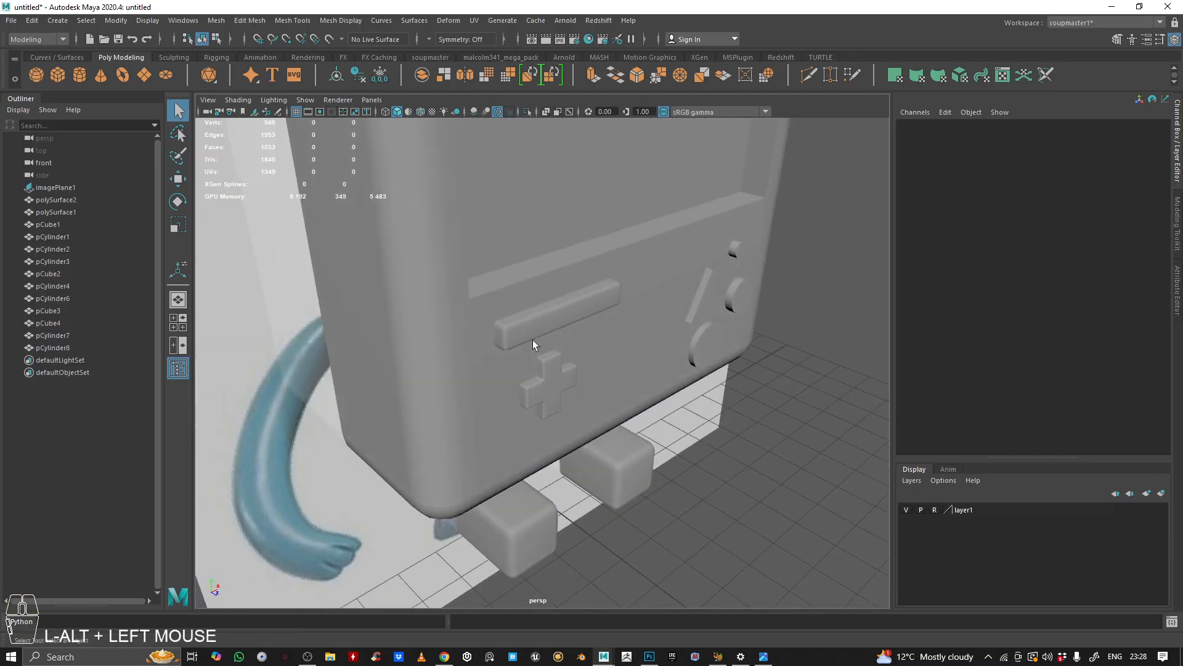
alt+drag(733, 293, 715, 324)
alt+middle_drag(715, 325, 557, 347)
alt+right_drag(557, 348, 649, 309)
alt+drag(519, 336, 550, 347)
click(550, 348)
alt+right_drag(550, 347, 555, 360)
alt+drag(737, 307, 501, 365)
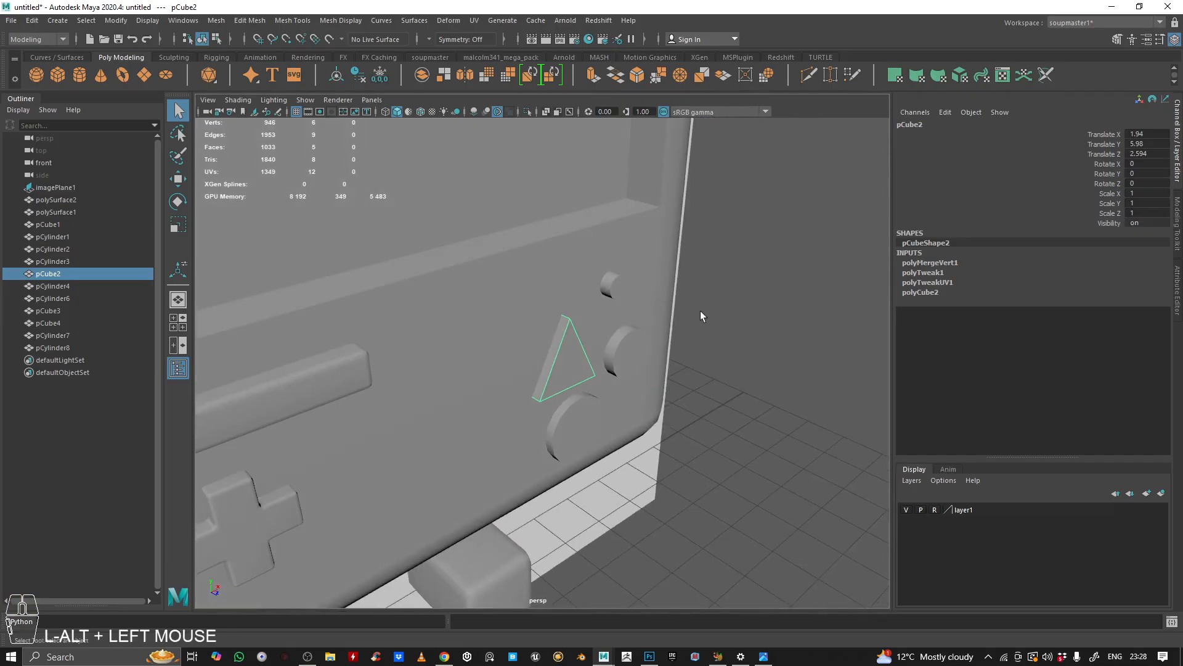
alt+right_drag(559, 386, 530, 345)
alt+drag(530, 345, 487, 261)
alt+middle_drag(487, 261, 725, 382)
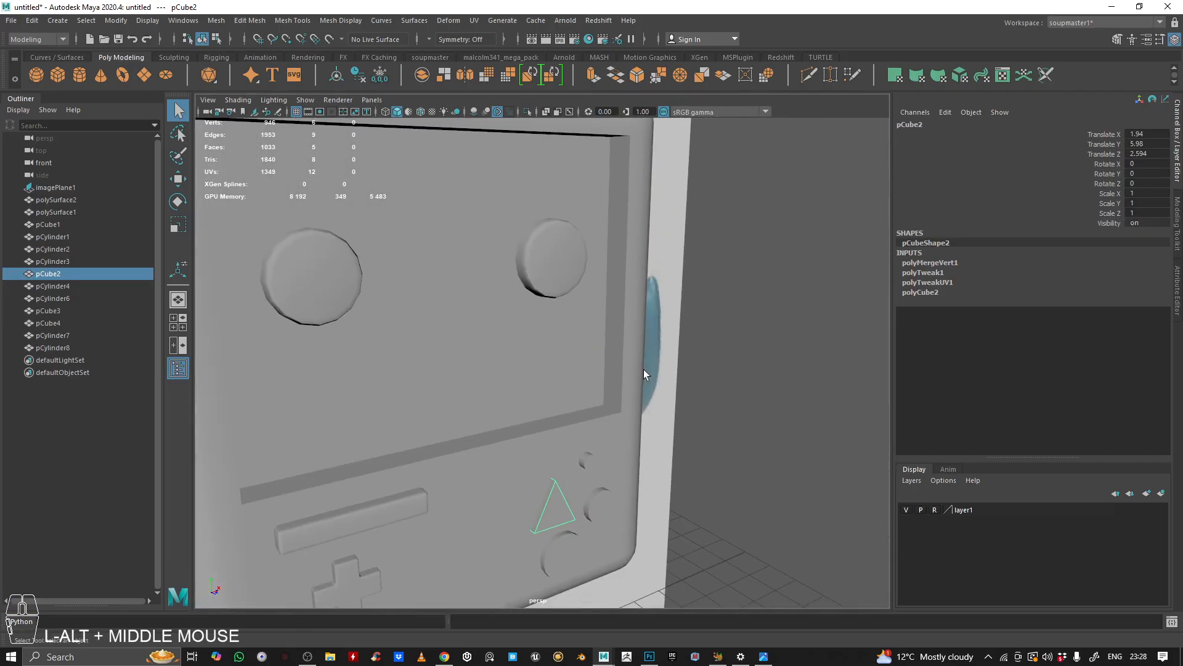
alt+middle_drag(609, 414, 415, 352)
alt+right_drag(415, 352, 627, 300)
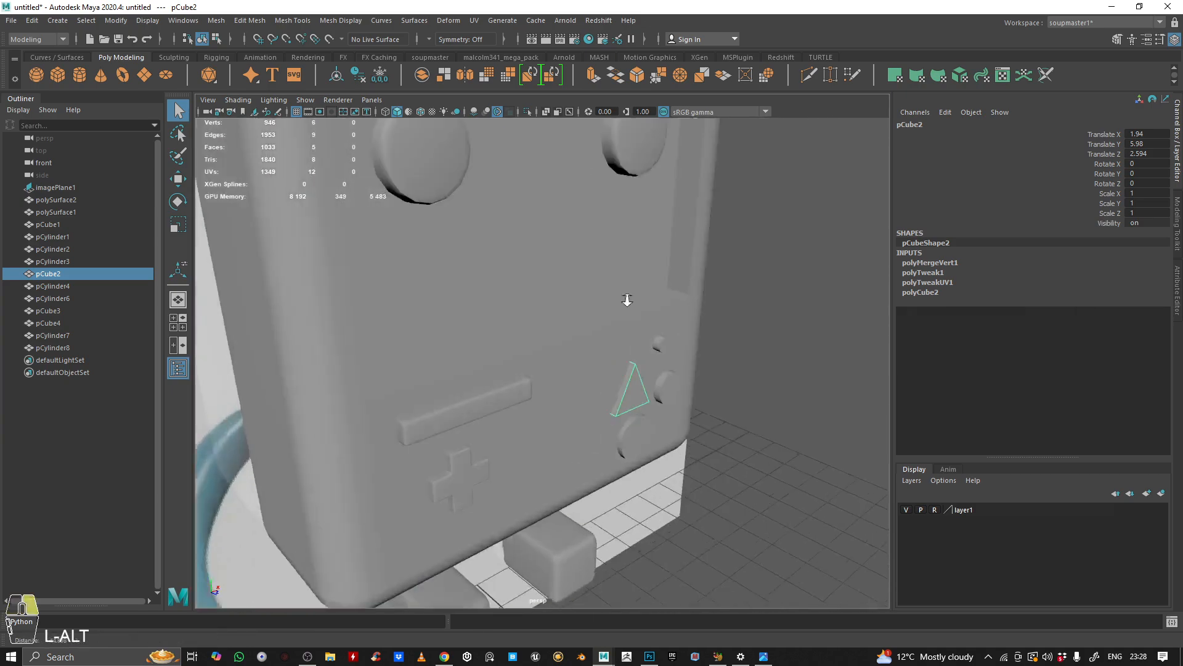
alt+drag(627, 299, 531, 298)
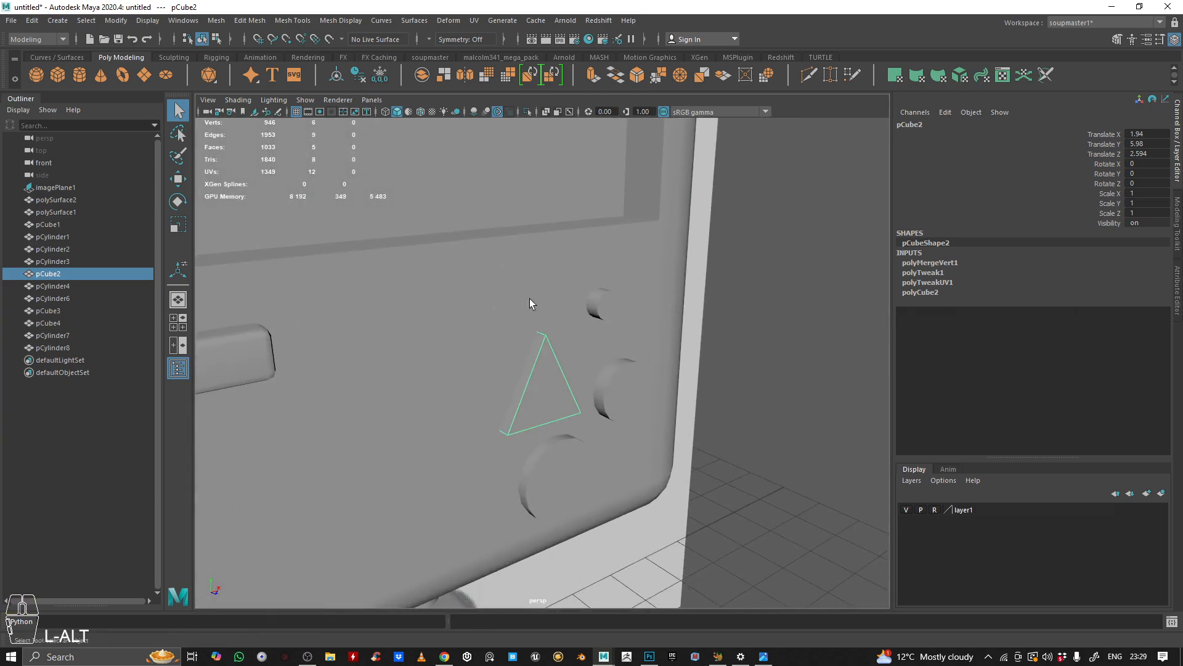
Step: Bevel the triangle button's edges with a fraction of 0.21 and 2 segments
click(419, 112)
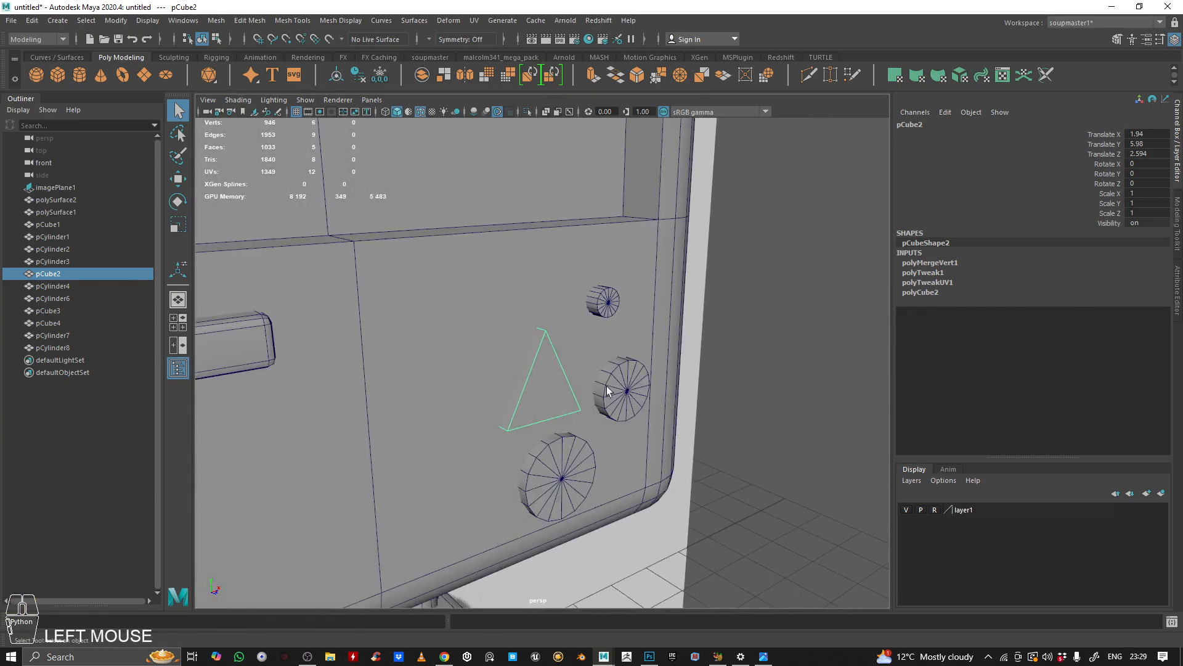
right_drag(538, 381, 540, 349)
drag(355, 257, 727, 533)
alt+right_drag(503, 425, 603, 390)
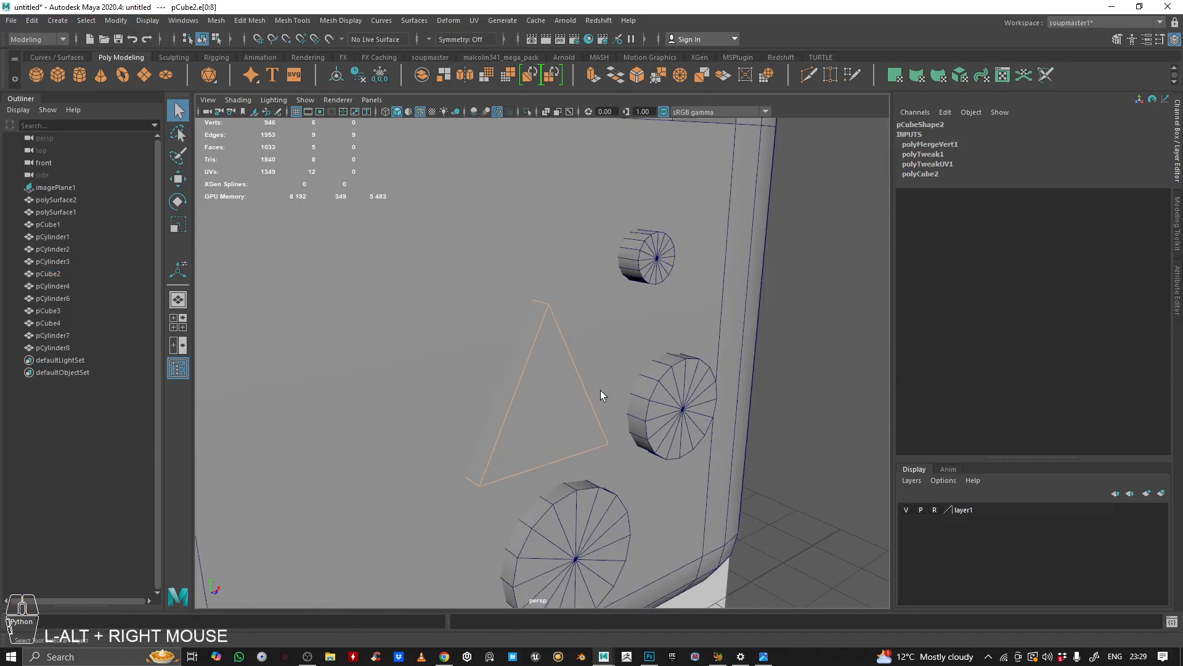
click(637, 75)
ctrl+middle_drag(629, 259, 592, 260)
click(316, 222)
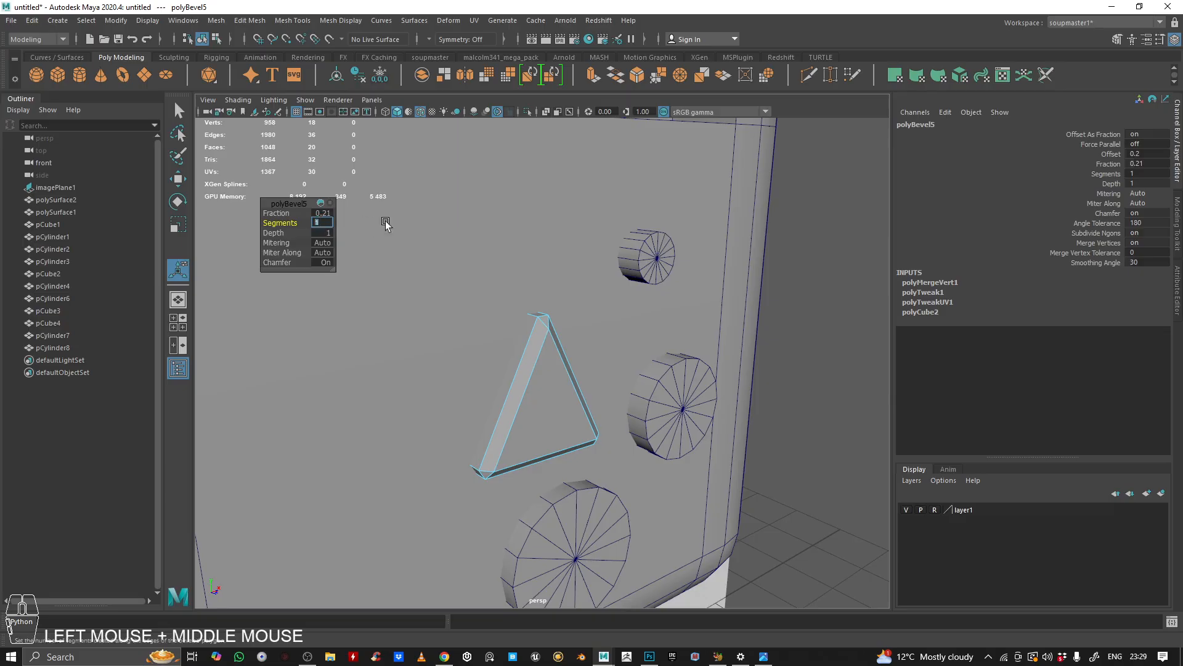
text(2)
key(Return)
Step: Bevel the edges of the small round button beside the triangle with a fraction of 0.25
alt+right_drag(619, 271, 670, 354)
alt+drag(670, 354, 589, 234)
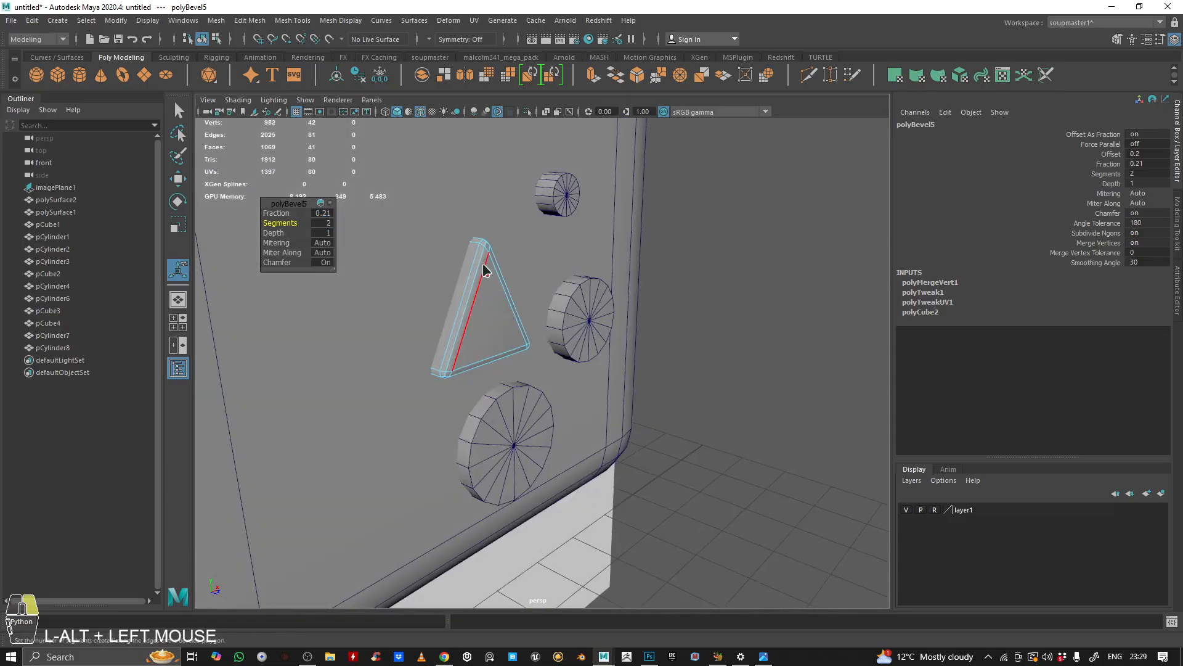
right_drag(588, 235, 588, 195)
click(571, 186)
alt+middle_drag(573, 183, 502, 286)
alt+drag(502, 286, 573, 277)
alt+right_drag(573, 277, 715, 129)
double_click(504, 271)
alt+middle_drag(504, 271, 493, 298)
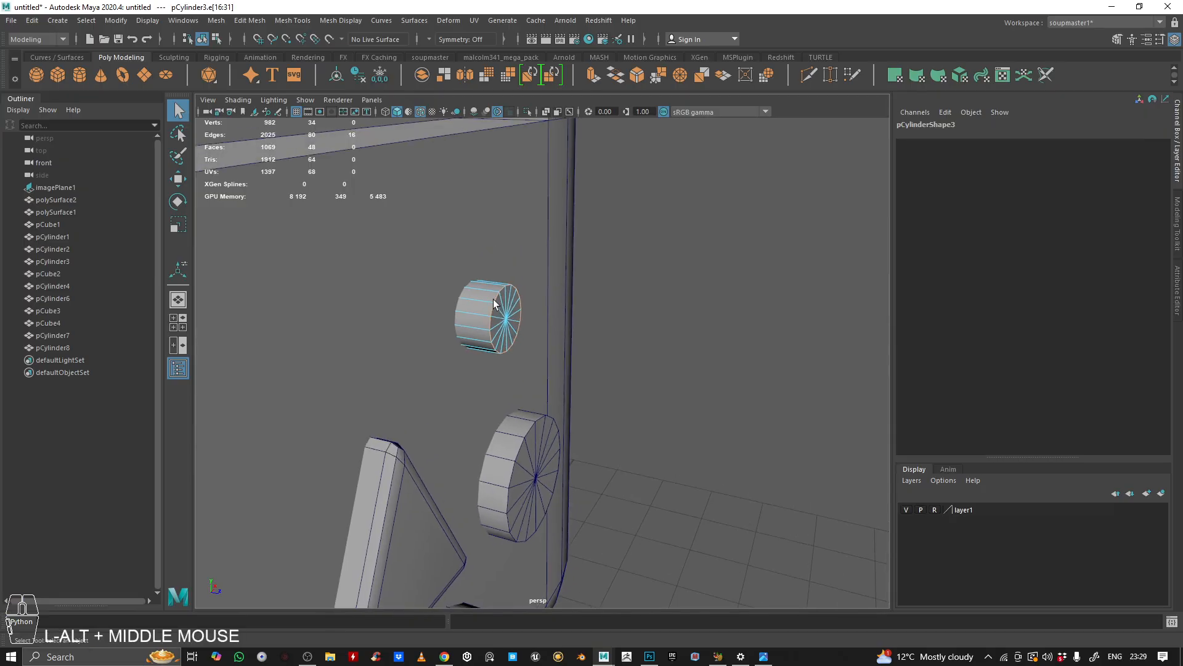
alt+right_drag(493, 299, 649, 287)
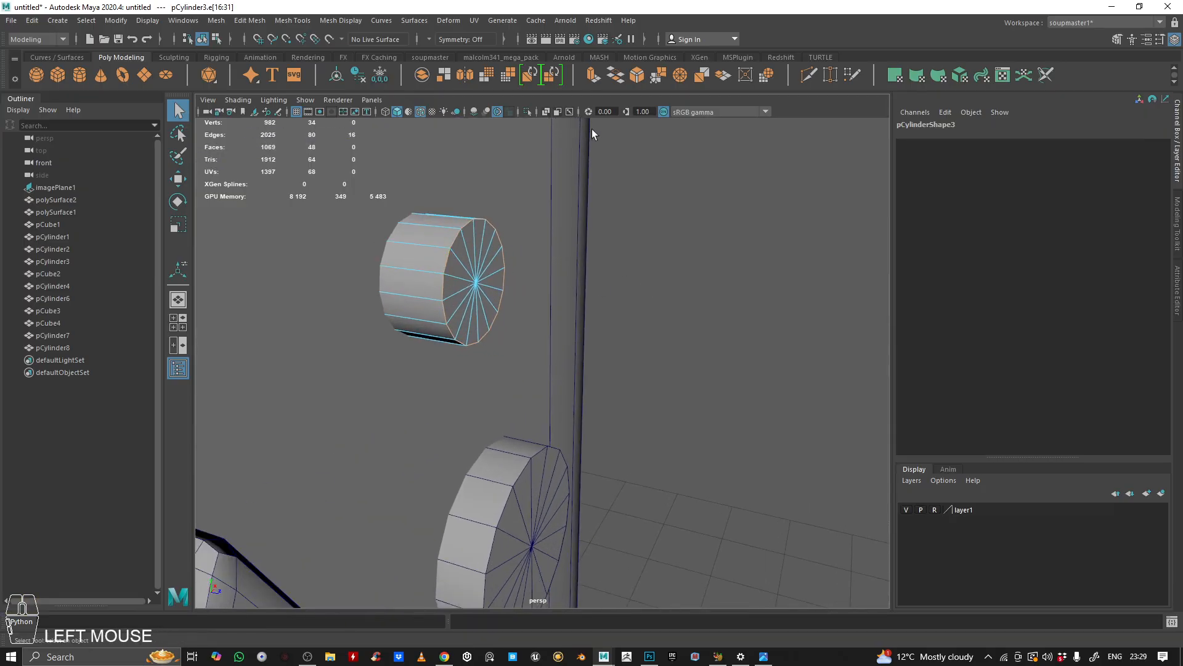
click(636, 76)
ctrl+middle_drag(632, 209, 615, 202)
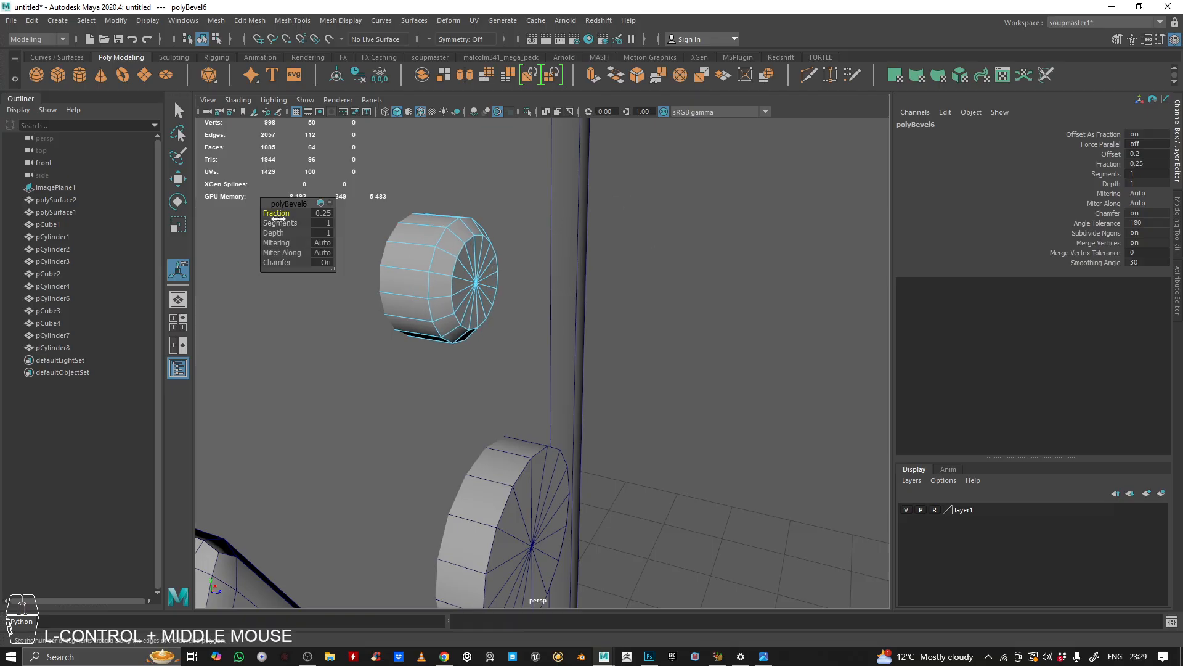
Step: Bevel the edges of the yellow-green round button with a fraction of 0.21
middle_drag(502, 226, 584, 114)
click(504, 415)
right_drag(504, 415, 525, 172)
double_click(519, 370)
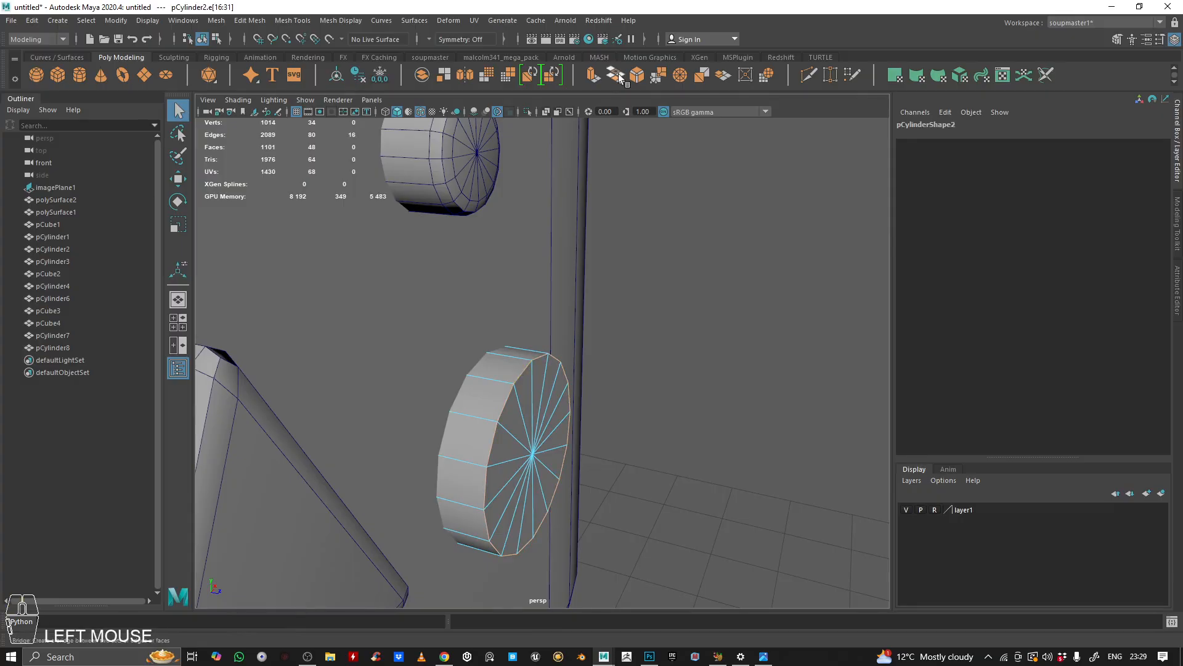
key(ctrl+b)
ctrl+middle_drag(689, 284, 715, 255)
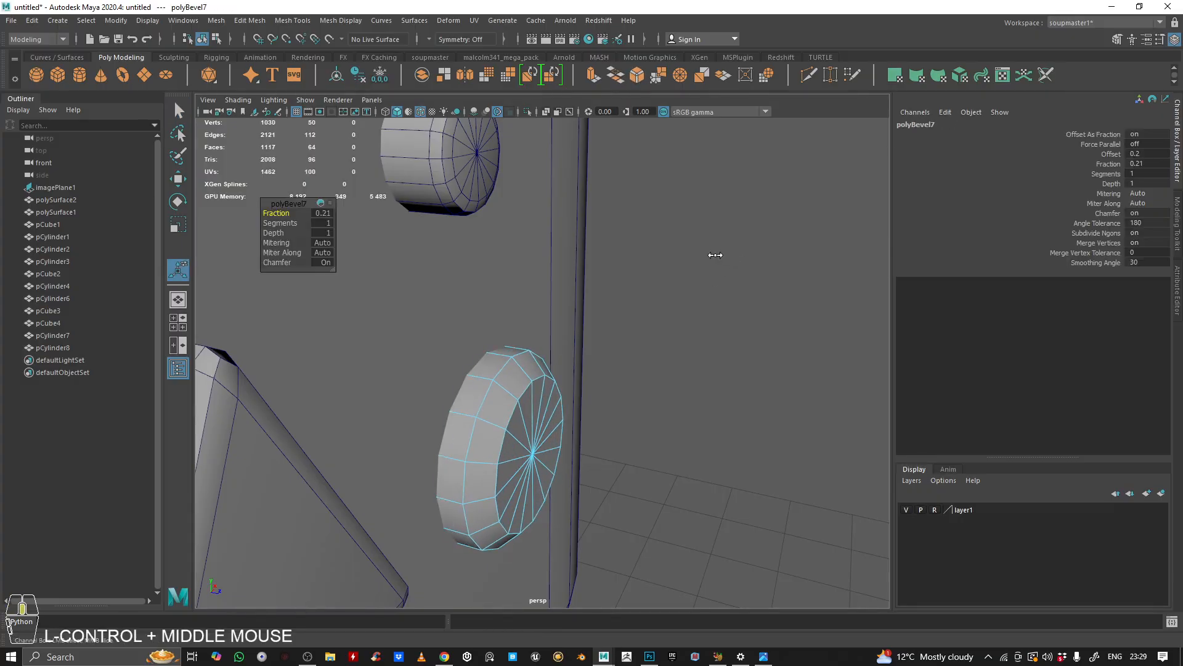
click(280, 222)
Step: Bevel the edges of the large red round button with a fraction of 0.11
middle_drag(641, 296, 704, 94)
click(414, 357)
right_drag(414, 358, 415, 265)
click(391, 292)
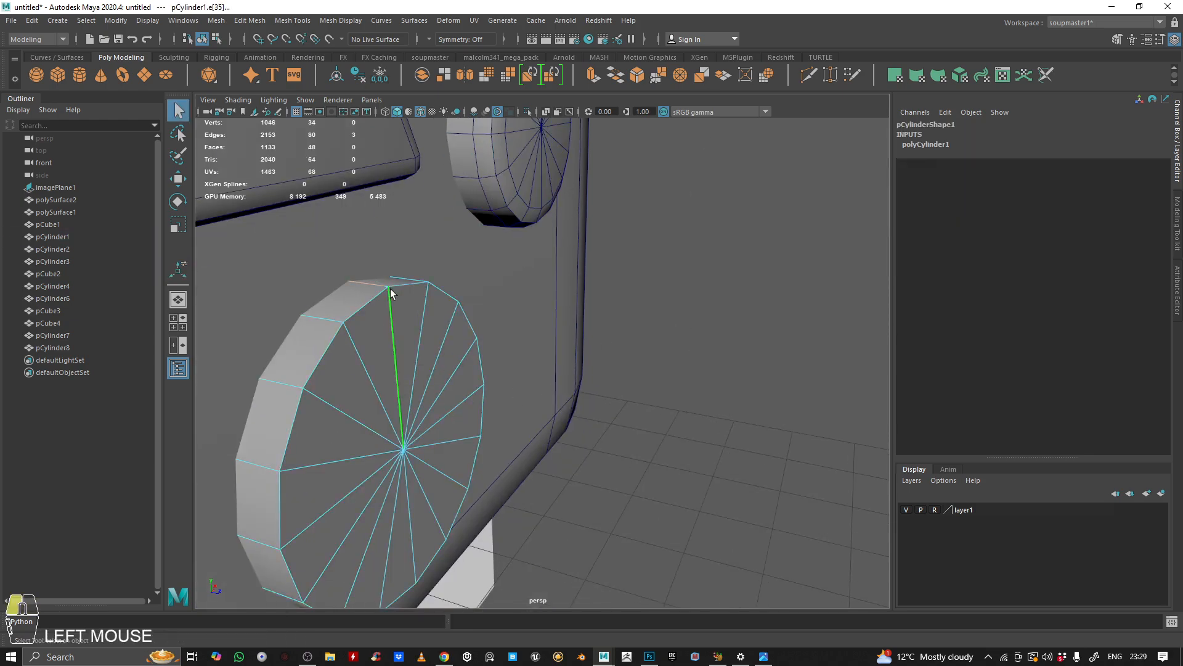
key(ctrl+b)
ctrl+middle_drag(755, 232, 758, 225)
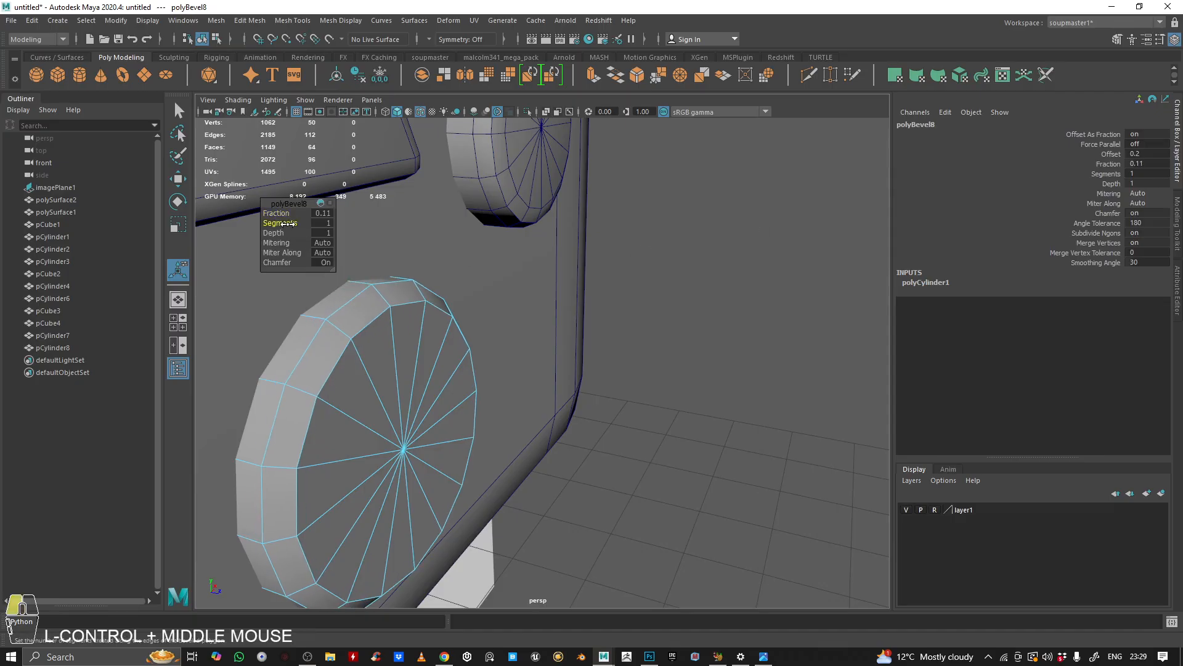
Step: Create a torus and move it up to the mouth position in the front view
middle_drag(598, 294, 602, 290)
alt+drag(603, 290, 463, 355)
alt+middle_drag(463, 356, 487, 339)
alt+right_drag(486, 339, 504, 328)
alt+drag(504, 328, 531, 334)
key(q)
right_drag(536, 330, 530, 277)
click(749, 207)
alt+drag(530, 277, 559, 328)
key(space)
key(space)
alt+middle_drag(387, 445, 418, 457)
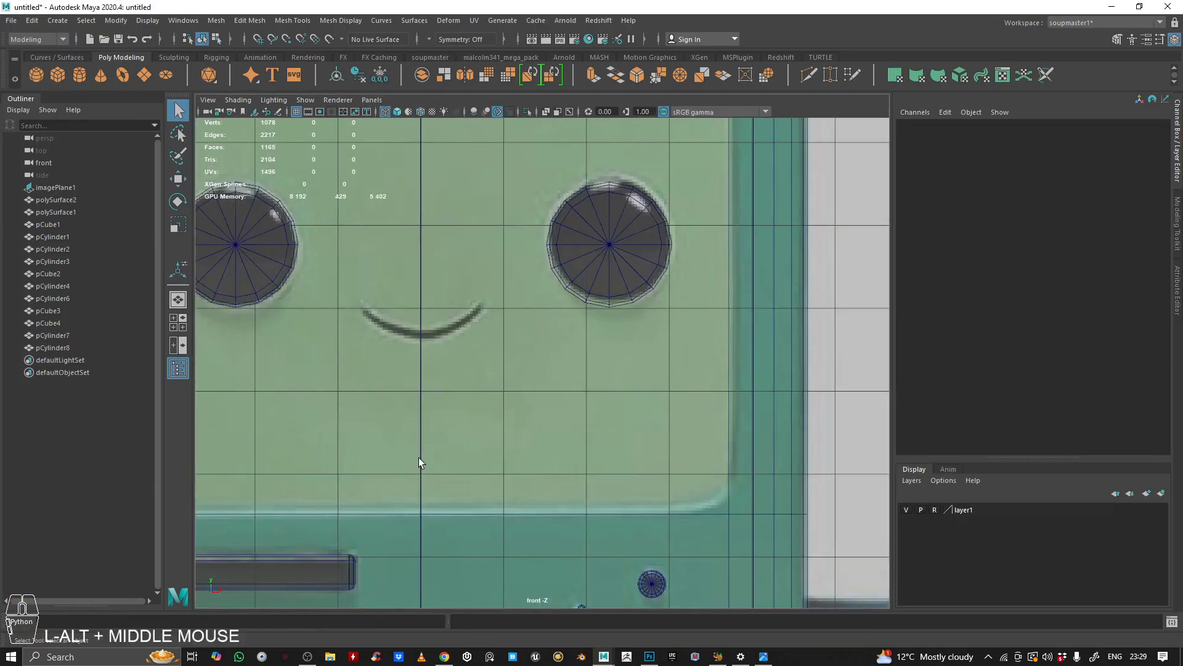
mouse_move(472, 327)
alt+right_down()
mouse_move(497, 345)
mouse_move(501, 327)
mouse_move(475, 326)
alt+right_up()
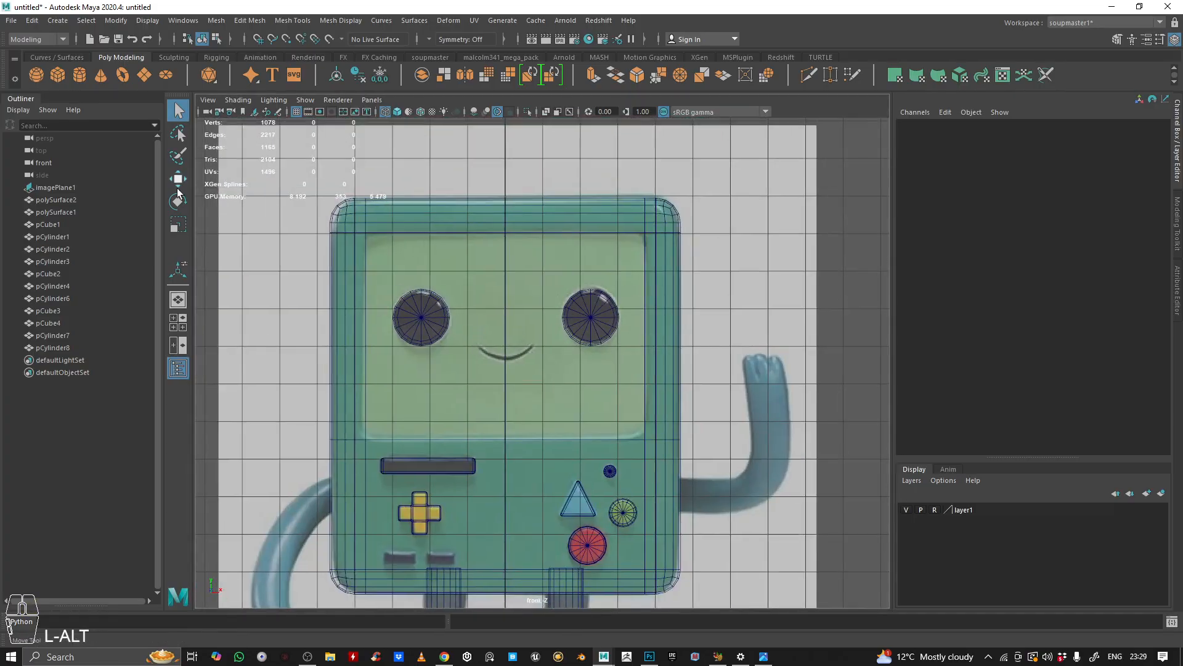
click(530, 387)
alt+middle_drag(530, 387, 541, 351)
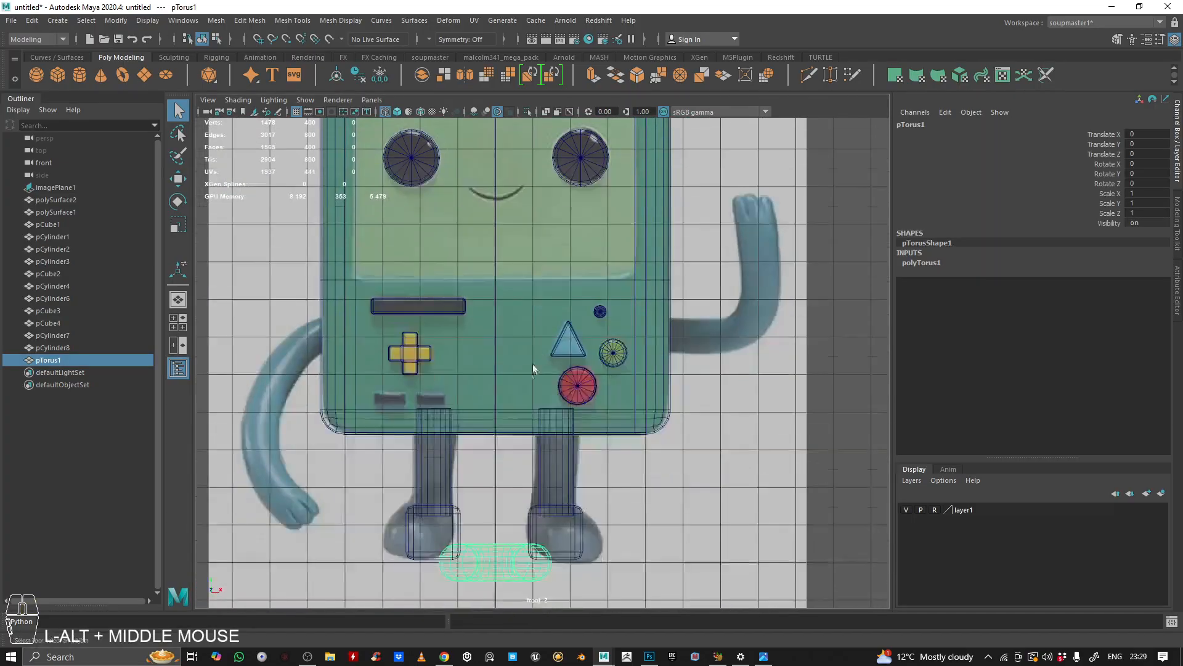
key(e)
key(w)
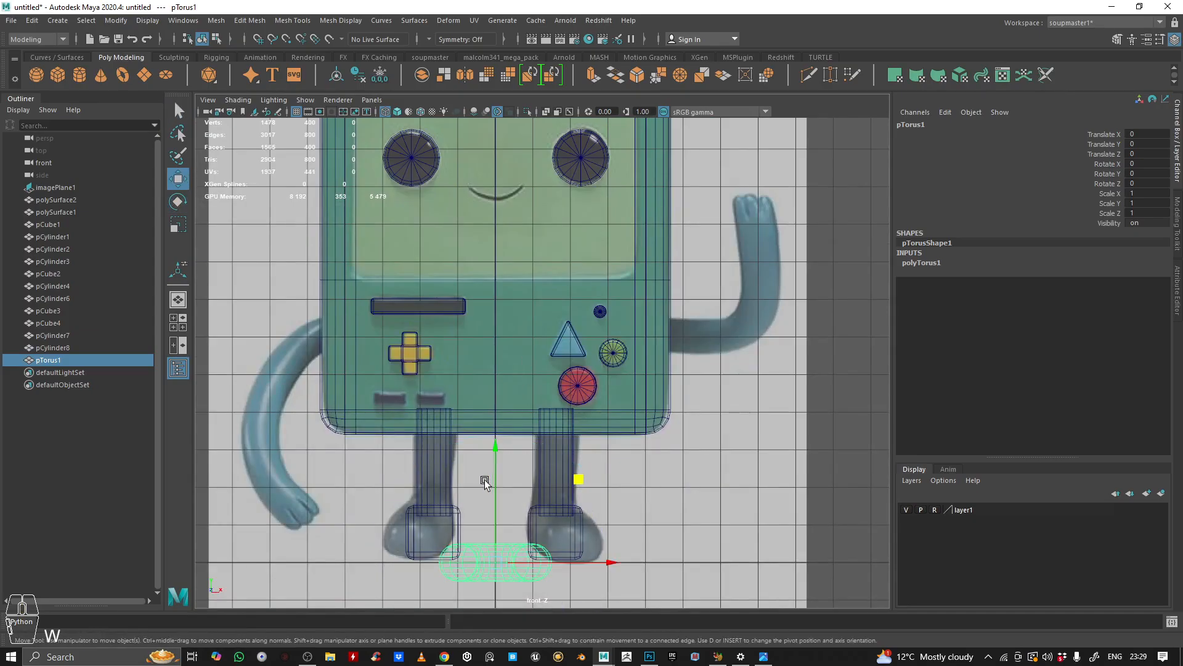
drag(491, 483, 491, 173)
alt+scroll(476, 246, up, 4)
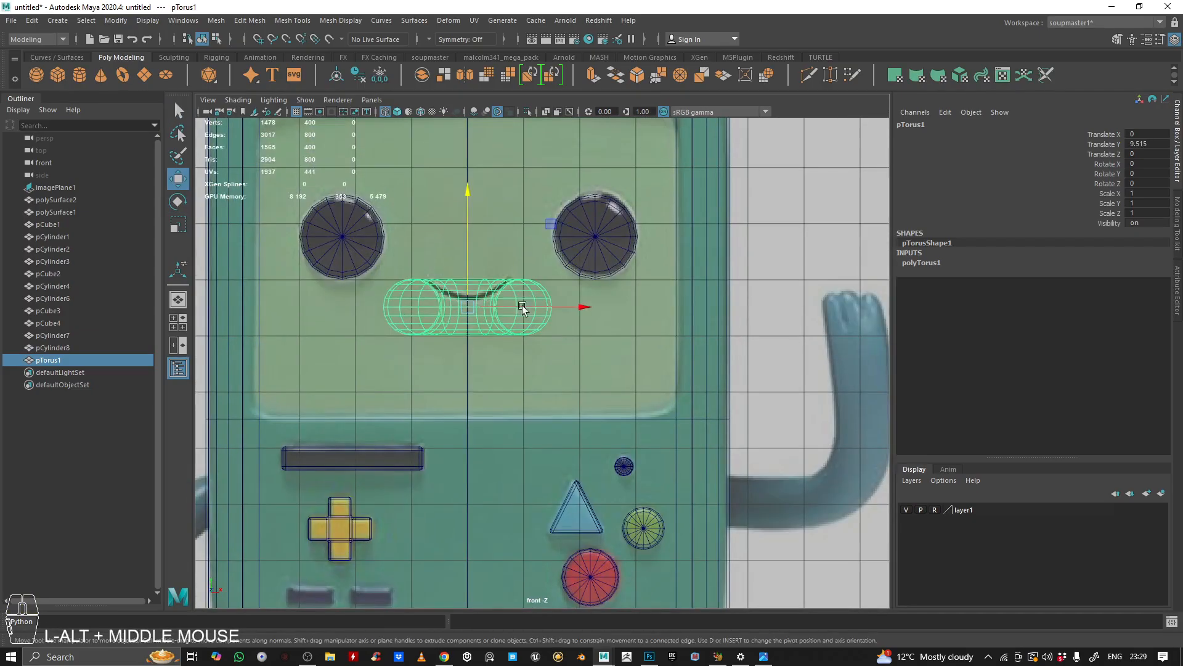
Step: Rotate the torus 90 degrees around X so it faces the front
key(e)
drag(460, 223, 462, 274)
key(ctrl+z)
drag(463, 213, 461, 286)
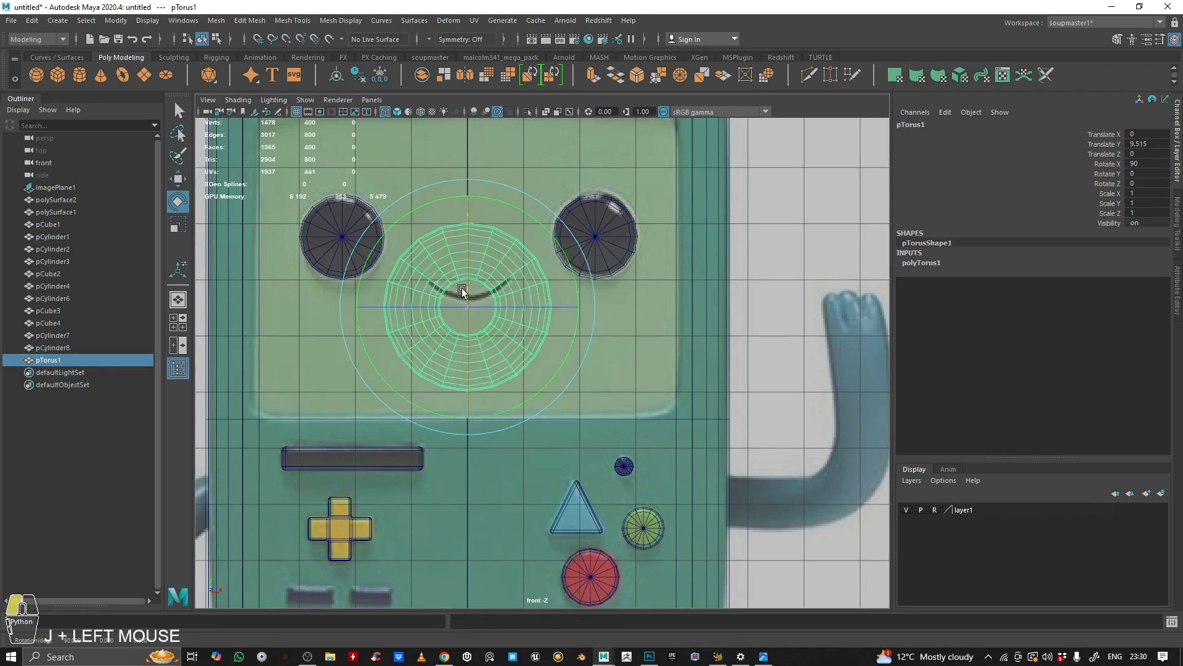
scroll(602, 283, up, 2)
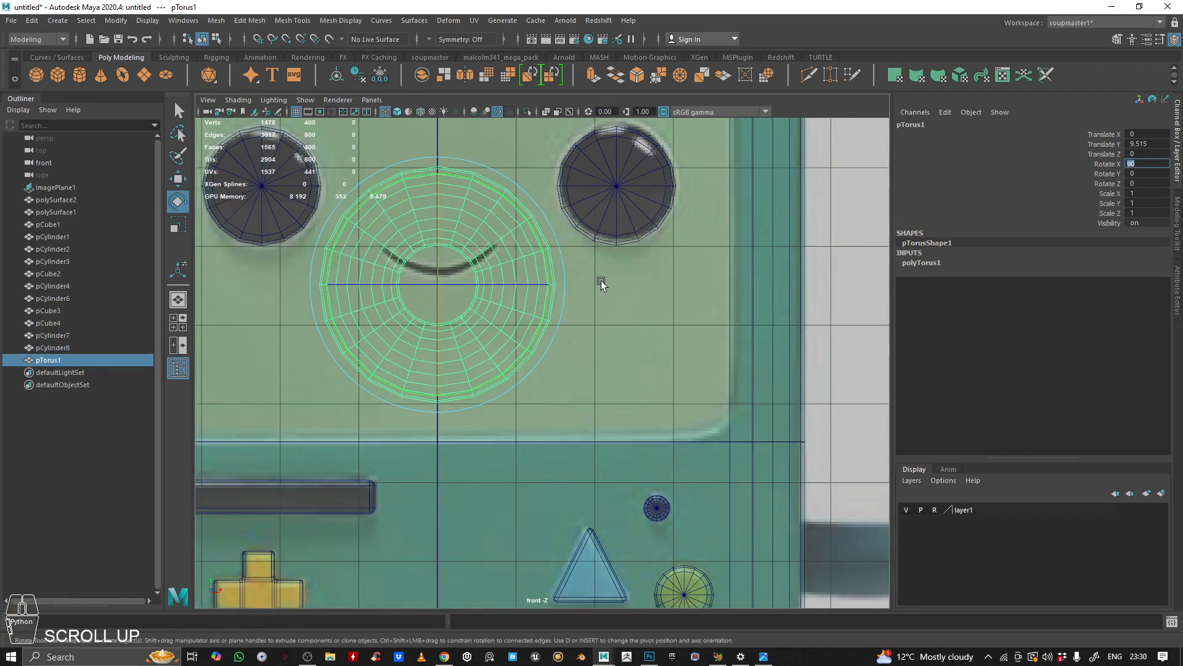
text(ww)
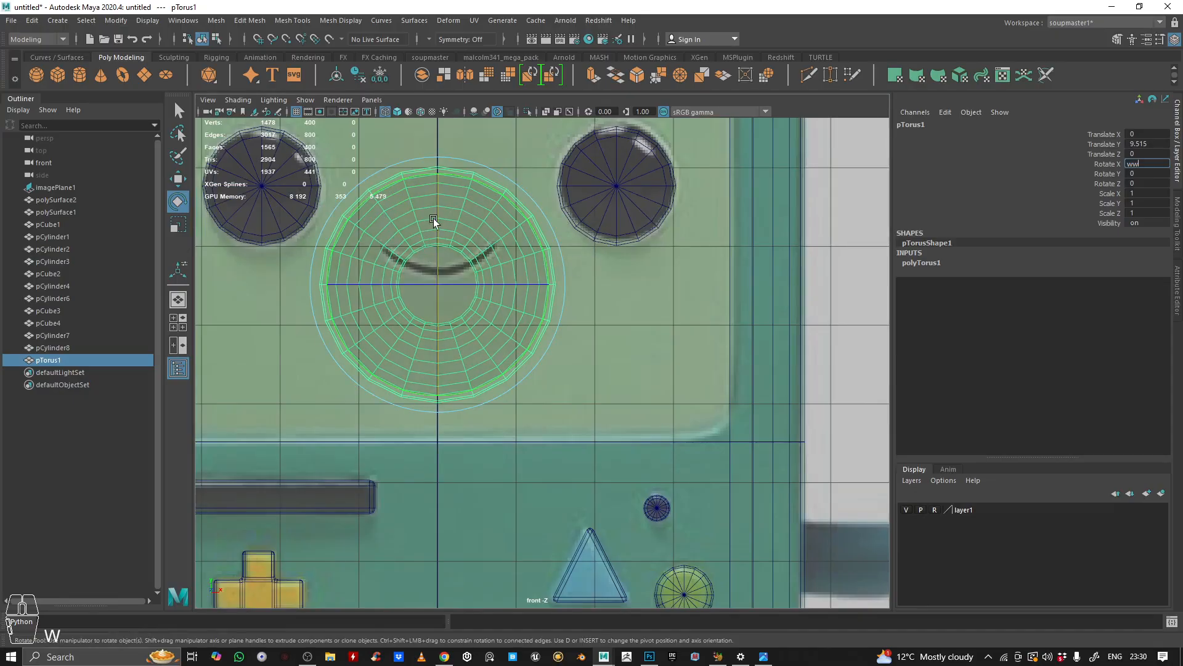
Step: Position and size the torus so its ring follows the mouth curve in the front view
click(442, 213)
key(w)
drag(439, 220, 428, 106)
scroll(436, 188, up, 2)
scroll(435, 188, up, 1)
alt+middle_drag(422, 216, 491, 367)
scroll(443, 296, up, 2)
alt+middle_drag(435, 283, 509, 334)
right_drag(436, 301, 436, 334)
Step: Delete all torus faces except the four lying along the mouth curve
click(333, 328)
shift+click(417, 350)
shift+click(514, 356)
shift+click(565, 338)
key(space)
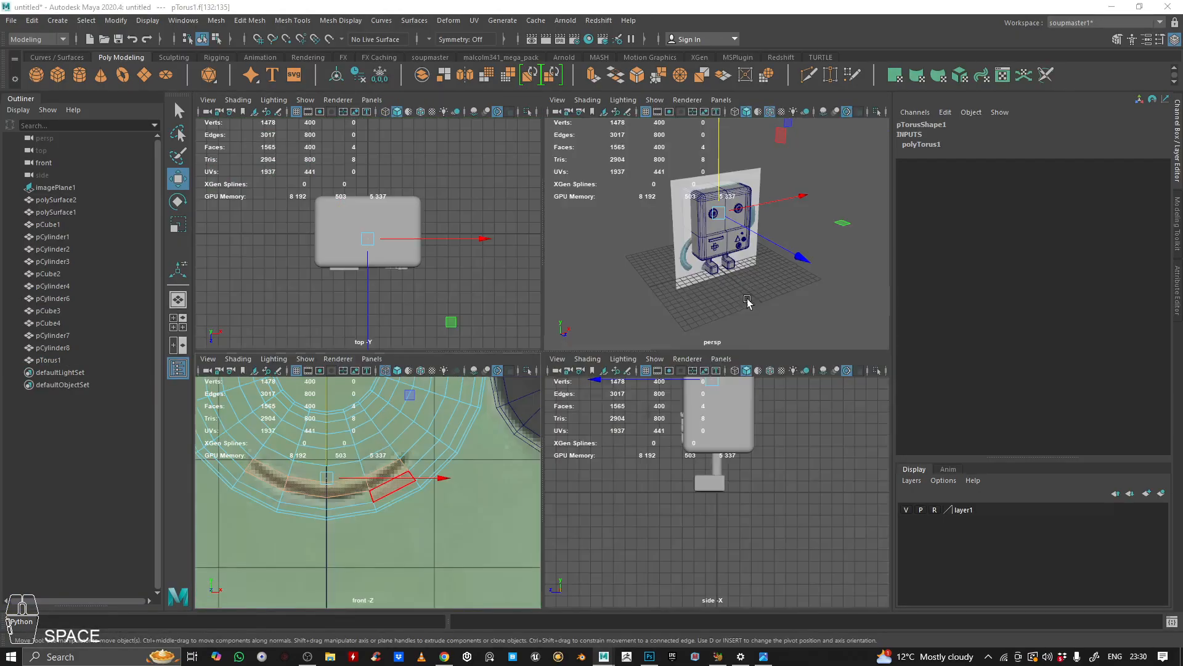
key(space)
alt+right_drag(747, 298, 769, 283)
alt+middle_drag(769, 283, 651, 331)
scroll(652, 328, down, 2)
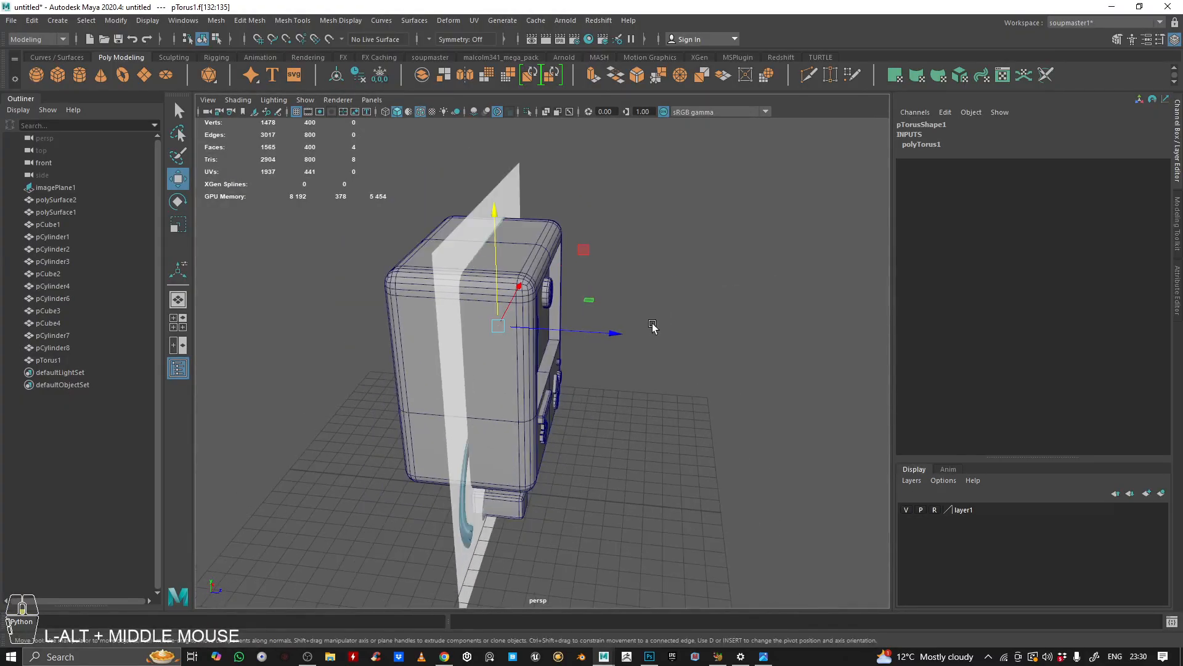
right_drag(487, 217, 601, 137)
key(ctrl+1)
alt+drag(583, 373, 487, 339)
alt+right_drag(616, 314, 787, 283)
alt+middle_drag(451, 250, 509, 361)
right_drag(616, 269, 617, 304)
scroll(578, 335, up, 4)
alt+drag(652, 300, 697, 306)
alt+right_drag(493, 299, 543, 287)
alt+middle_drag(542, 284, 716, 272)
alt+right_drag(744, 346, 420, 178)
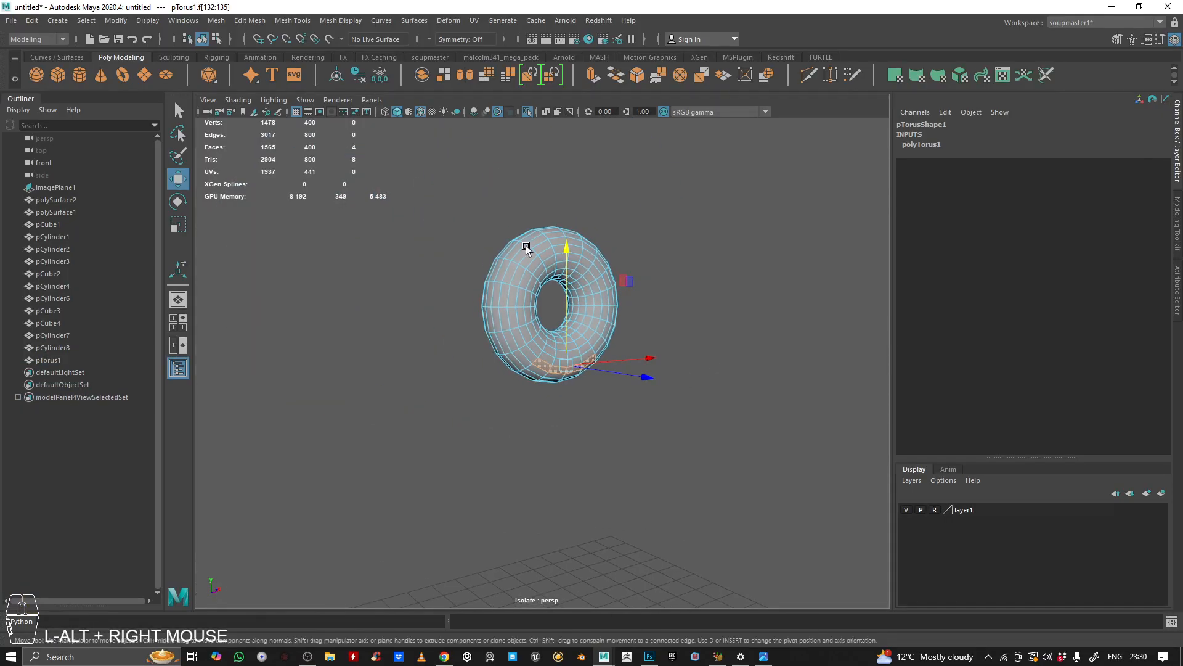
shift+drag(409, 105, 734, 479)
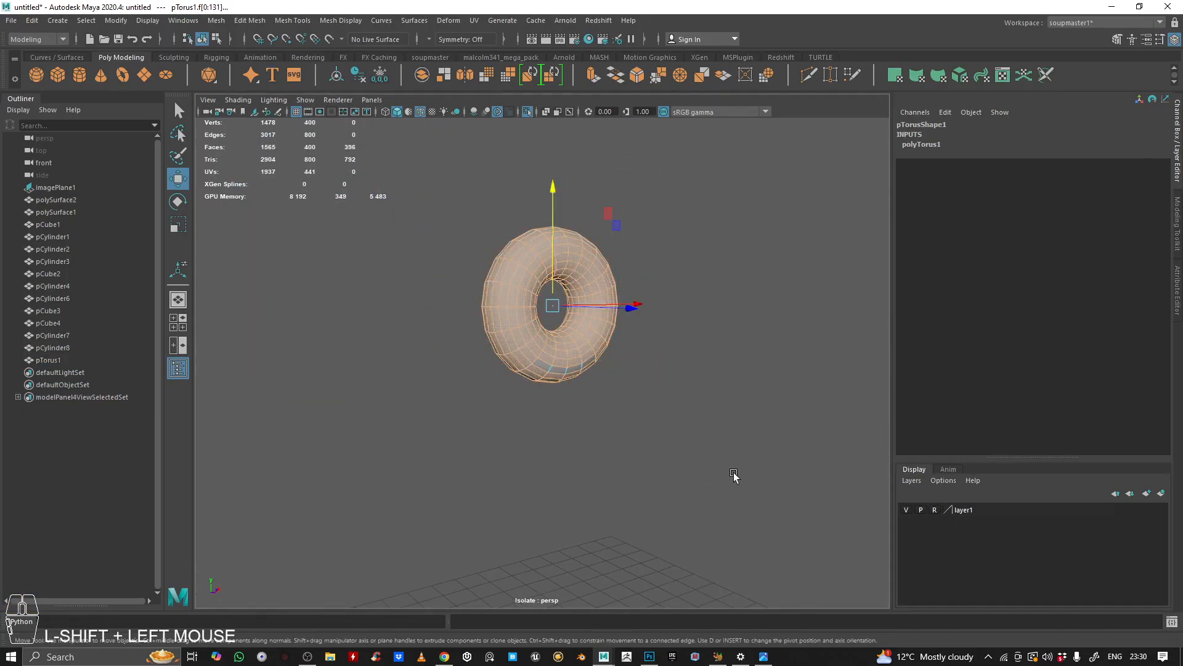
key(BackSpace)
Step: Move the remaining mouth strip forward onto the screen surface
right_drag(523, 310, 658, 367)
key(ctrl+1)
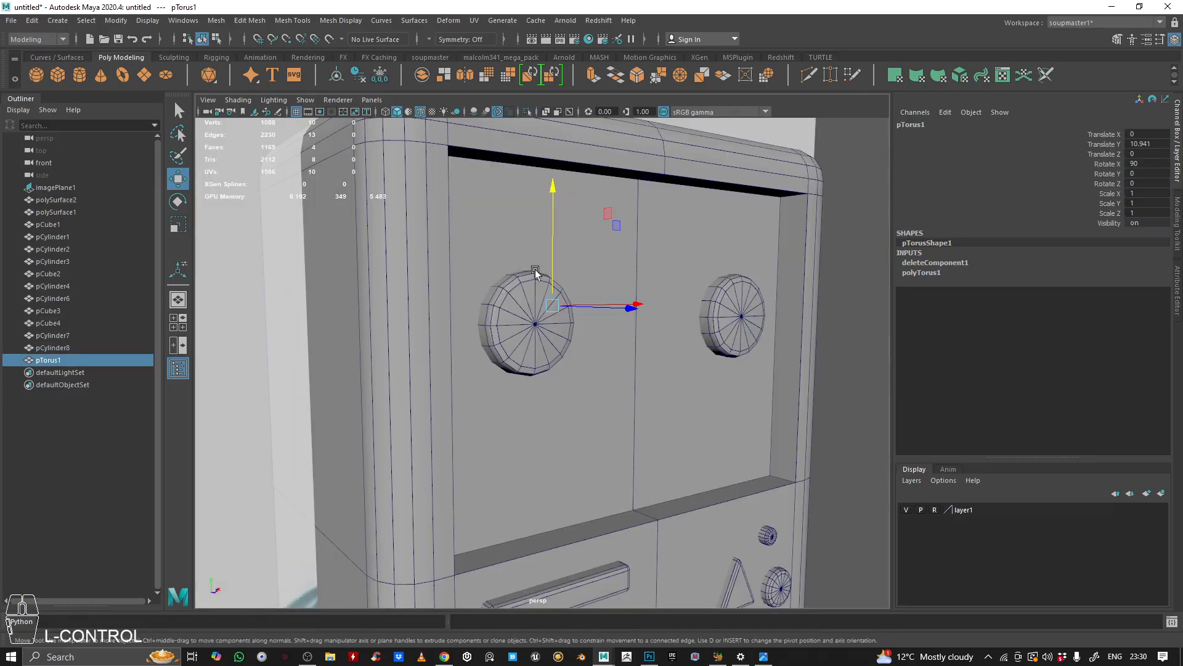
click(415, 58)
click(149, 76)
click(121, 57)
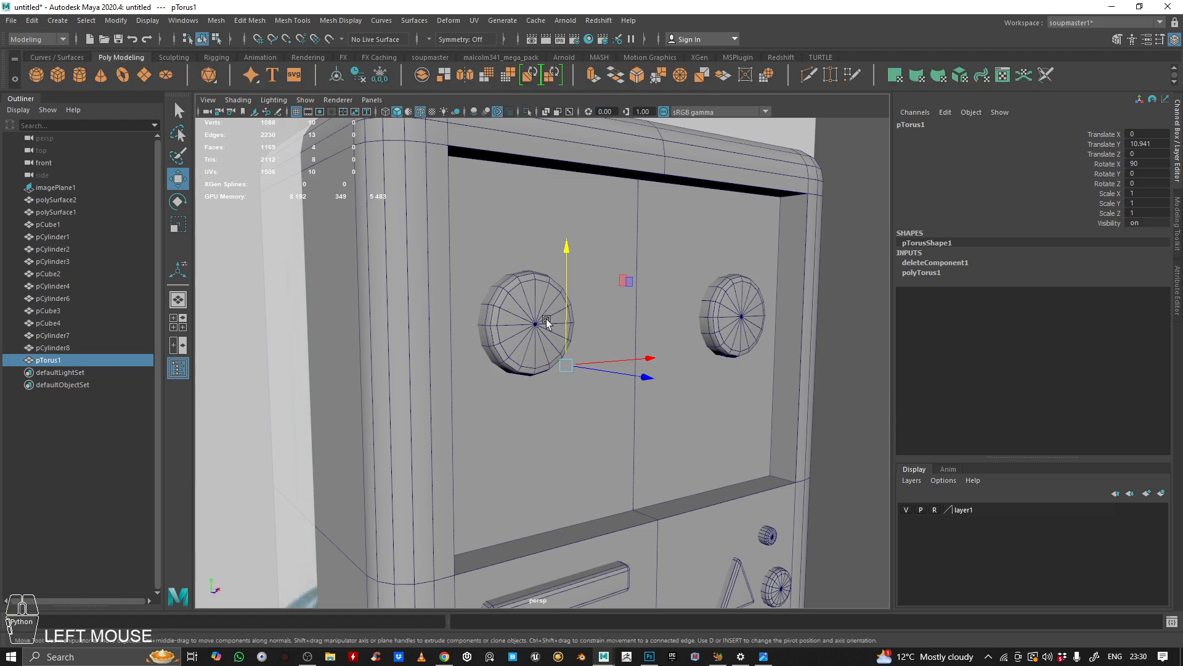
alt+drag(546, 321, 593, 344)
drag(659, 388, 757, 420)
alt+drag(756, 419, 591, 377)
alt+right_drag(592, 377, 710, 375)
alt+middle_drag(711, 375, 631, 349)
key(f)
alt+right_drag(631, 349, 499, 342)
alt+drag(500, 342, 616, 317)
key(alt+1)
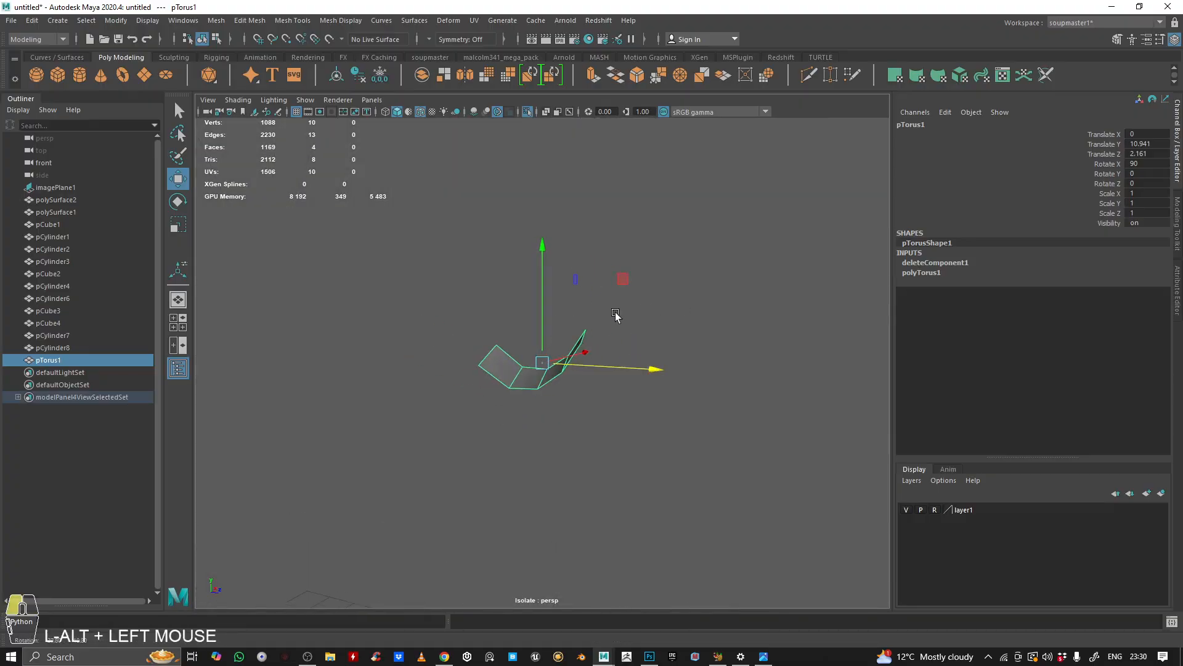
Step: Scale the mouth strip's vertices to flatten the strip against the screen
right_click(679, 285)
right_drag(678, 284, 619, 283)
drag(362, 249, 478, 336)
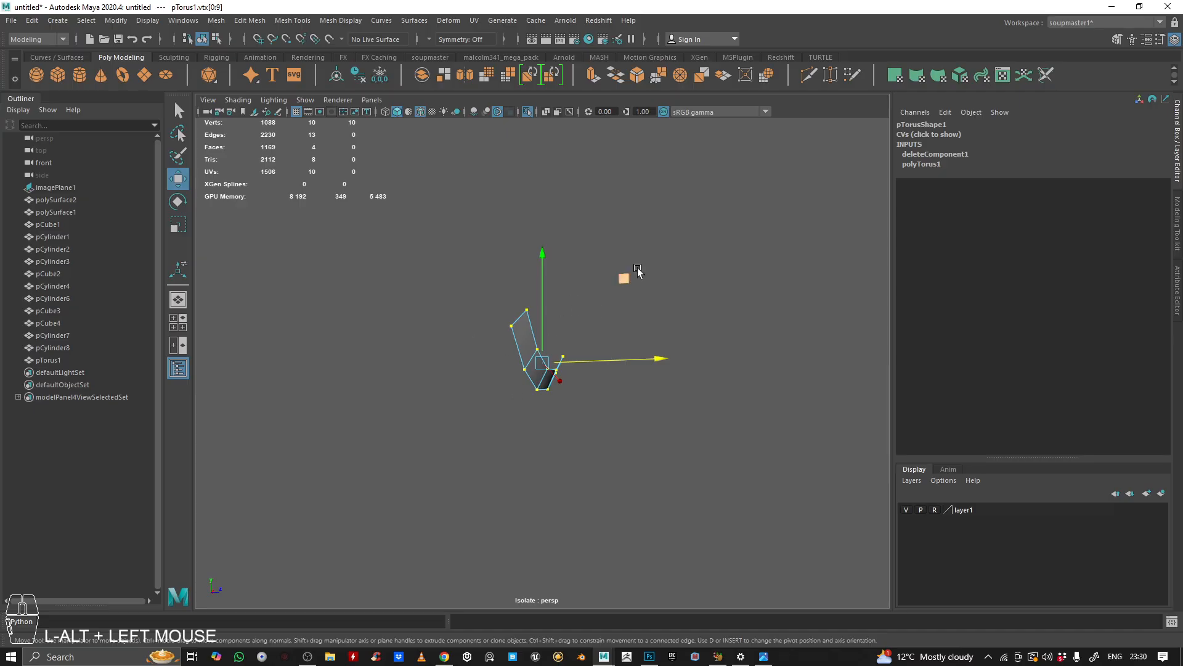
alt+drag(556, 349, 663, 327)
alt+right_drag(664, 327, 518, 406)
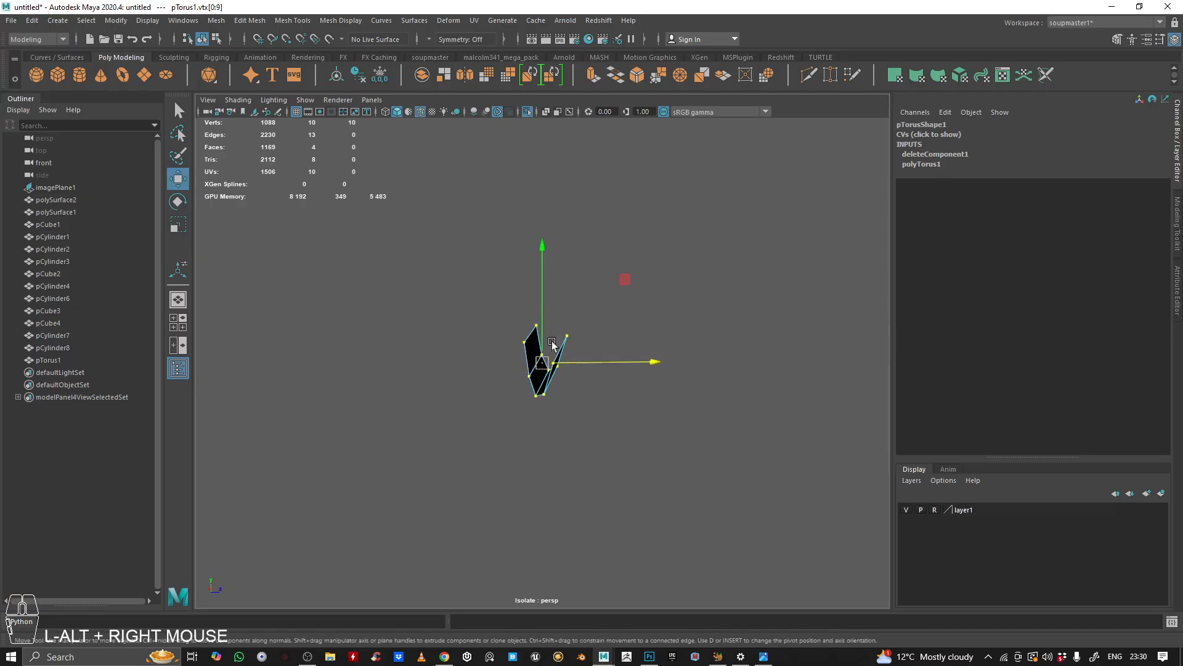
alt+drag(488, 437, 493, 349)
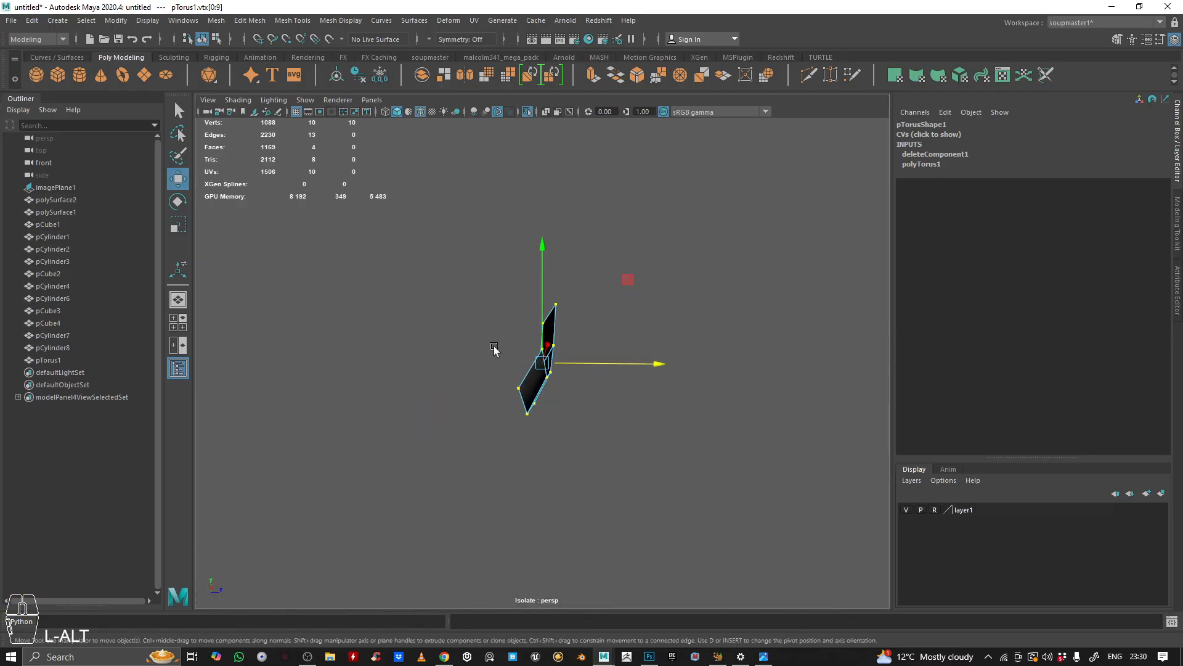
alt+drag(590, 363, 708, 233)
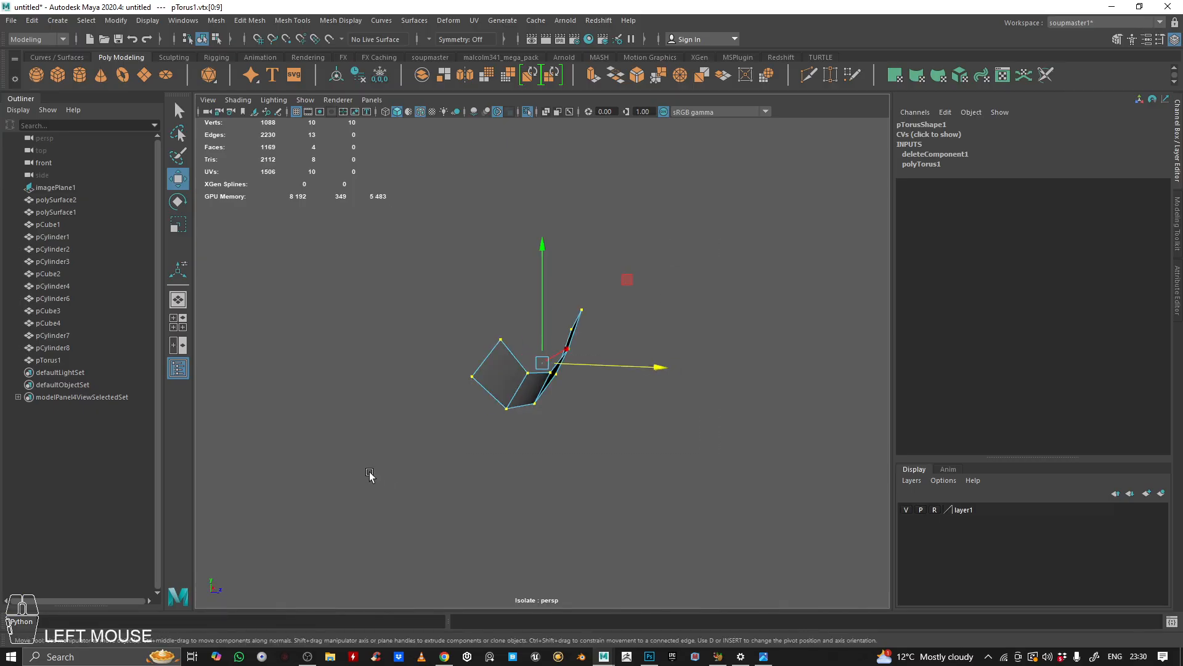
key(r)
alt+drag(625, 441, 511, 352)
alt+drag(643, 375, 626, 376)
key(ctrl+z)
alt+right_drag(627, 375, 689, 411)
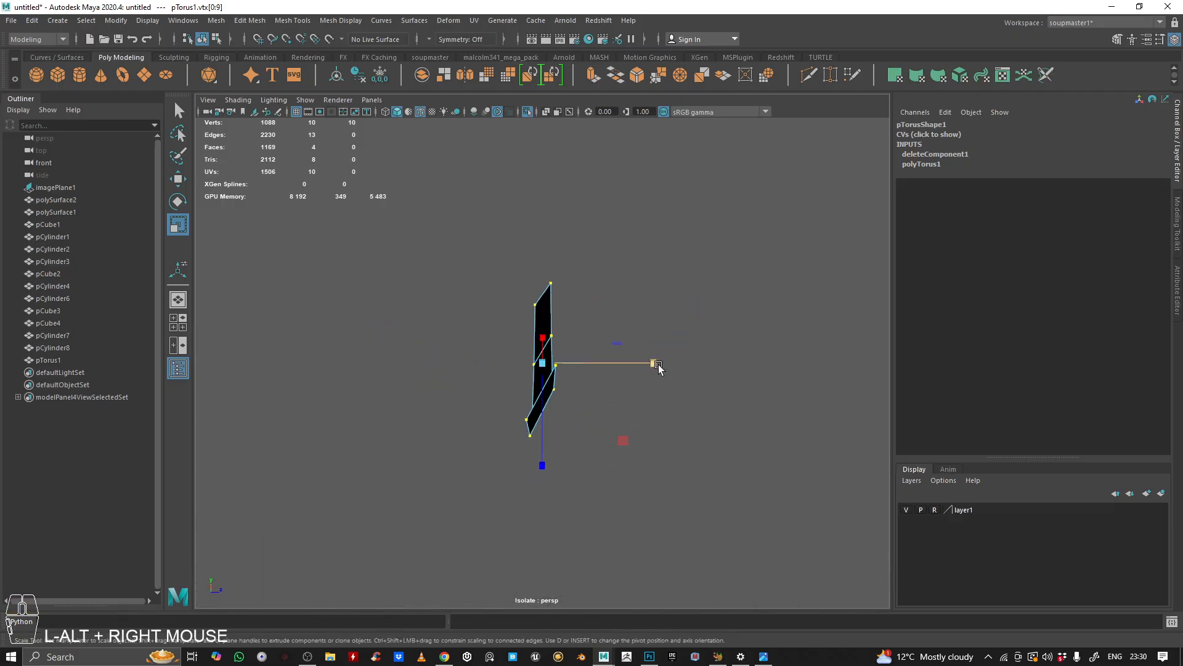
drag(654, 364, 341, 362)
Step: Move the flattened mouth strip into place on the screen
alt+drag(666, 397, 536, 373)
alt+right_drag(536, 372, 434, 361)
alt+drag(434, 360, 480, 389)
key(q)
right_drag(480, 389, 450, 369)
key(ctrl+1)
alt+drag(450, 369, 475, 291)
alt+right_drag(475, 291, 505, 325)
key(w)
alt+drag(505, 324, 508, 275)
Step: Extrude the mouth strip's faces
click(592, 75)
drag(525, 272, 502, 271)
right_drag(501, 271, 487, 227)
alt+drag(487, 226, 435, 304)
alt+right_drag(435, 304, 523, 325)
click(524, 324)
alt+drag(524, 324, 602, 305)
key(ctrl+z)
key(ctrl+z)
key(ctrl+z)
click(592, 77)
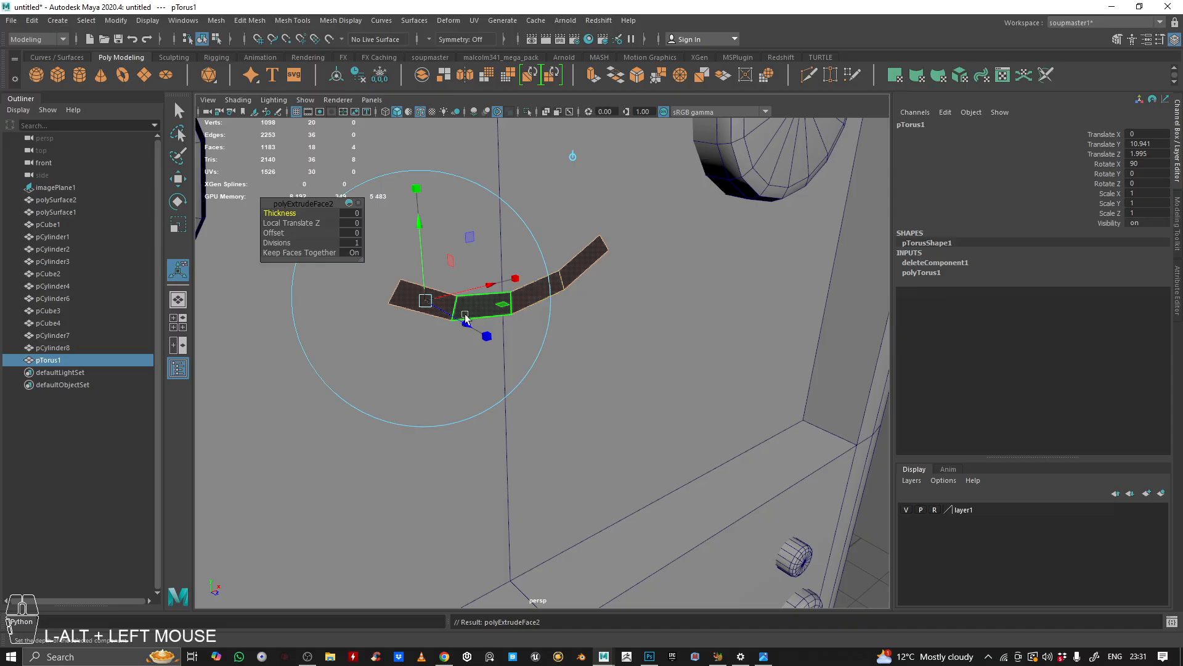
drag(463, 321, 490, 336)
right_drag(563, 309, 697, 187)
alt+drag(518, 291, 573, 345)
key(ctrl+z)
alt+right_drag(573, 345, 394, 309)
alt+drag(394, 308, 532, 265)
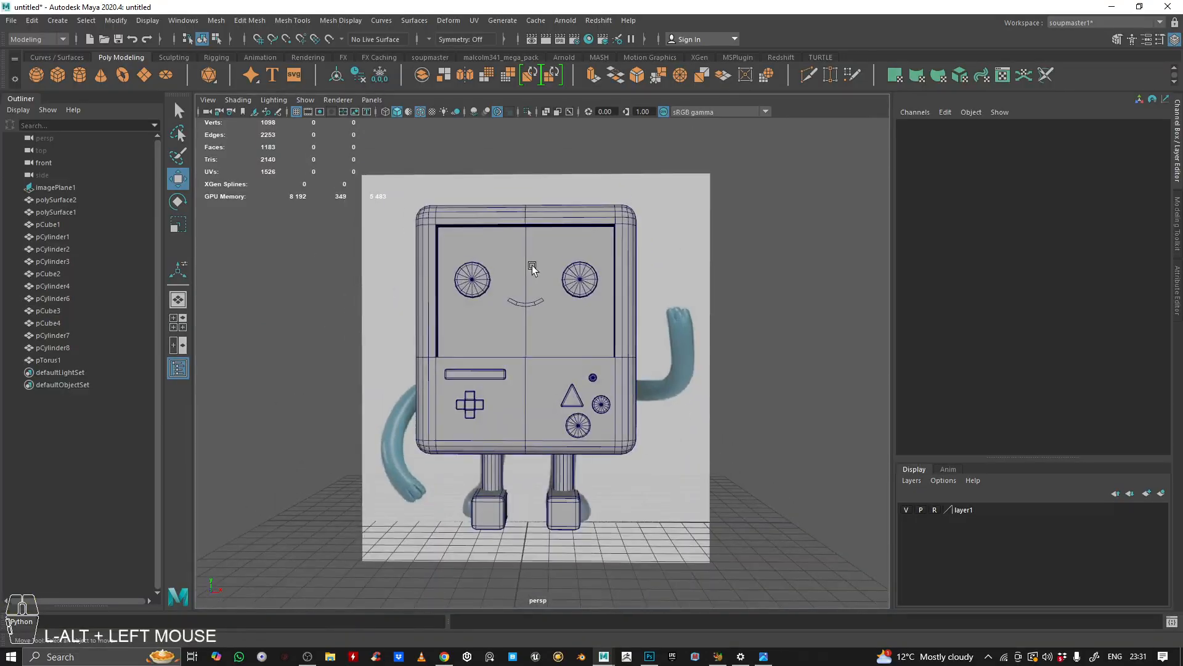
Step: Create a polygon sphere in the front view
alt+right_drag(532, 265, 439, 278)
key(space)
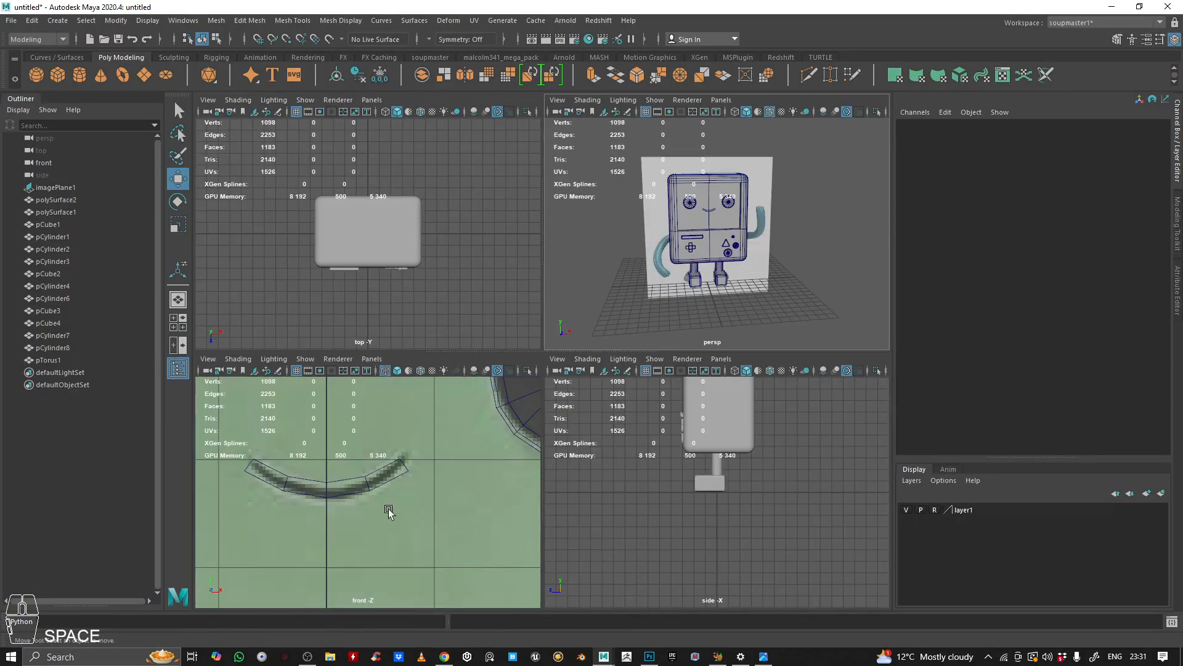
key(space)
scroll(389, 508, down, 3)
scroll(388, 508, down, 3)
alt+middle_drag(595, 477, 519, 391)
alt+right_drag(519, 391, 589, 312)
alt+middle_drag(626, 297, 584, 330)
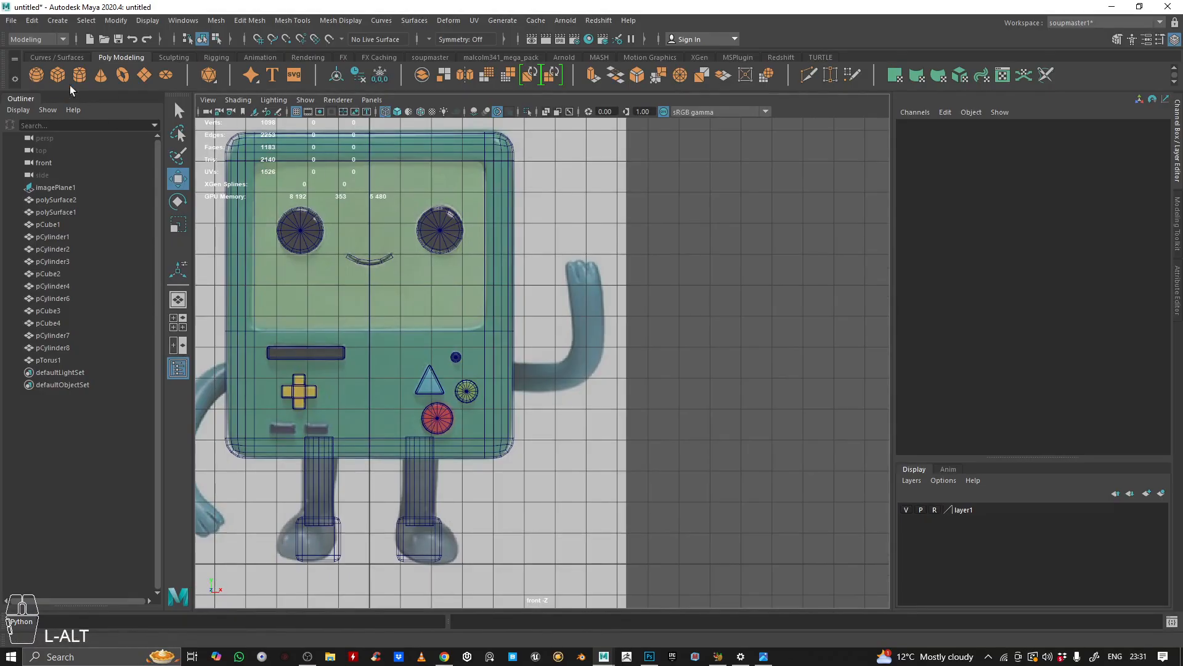
click(36, 75)
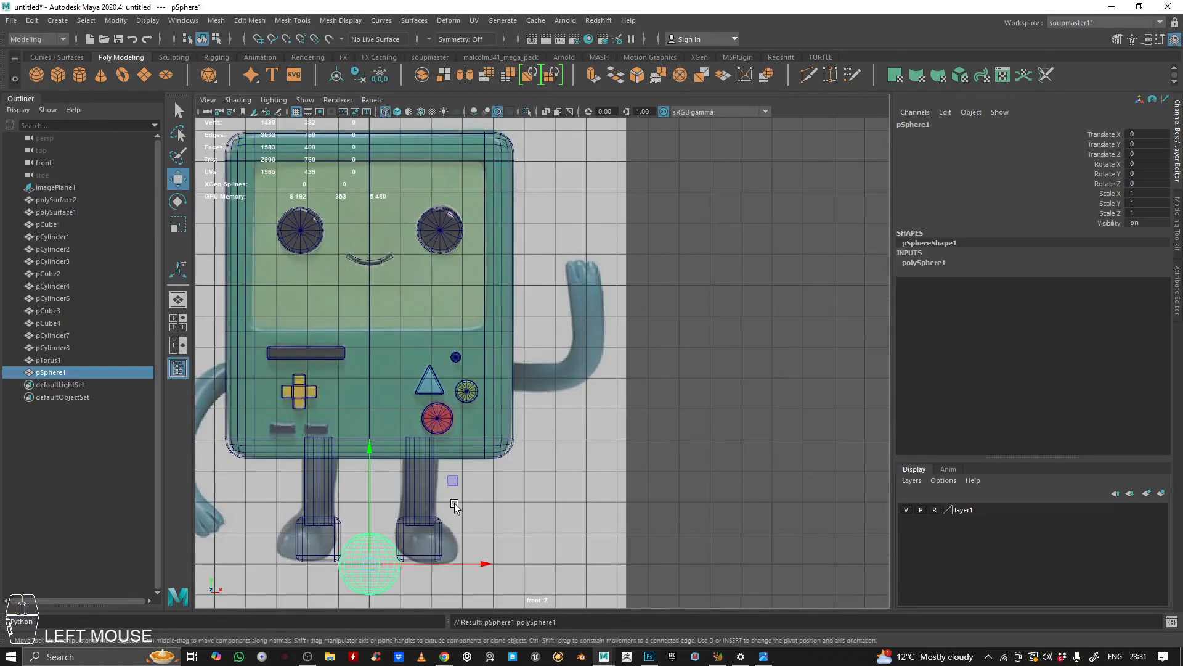
Step: Move the sphere beside the raised hand in the reference and lower its axis and height subdivisions
drag(455, 480, 694, 230)
scroll(694, 231, up, 3)
alt+middle_drag(695, 258, 531, 337)
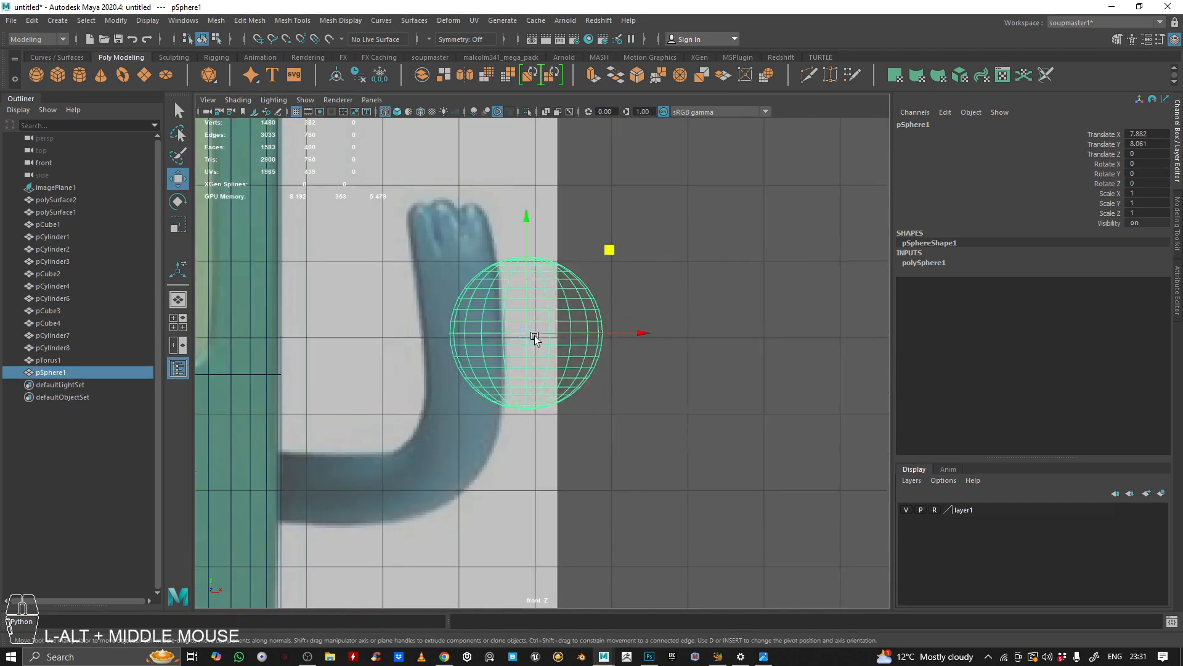
click(924, 262)
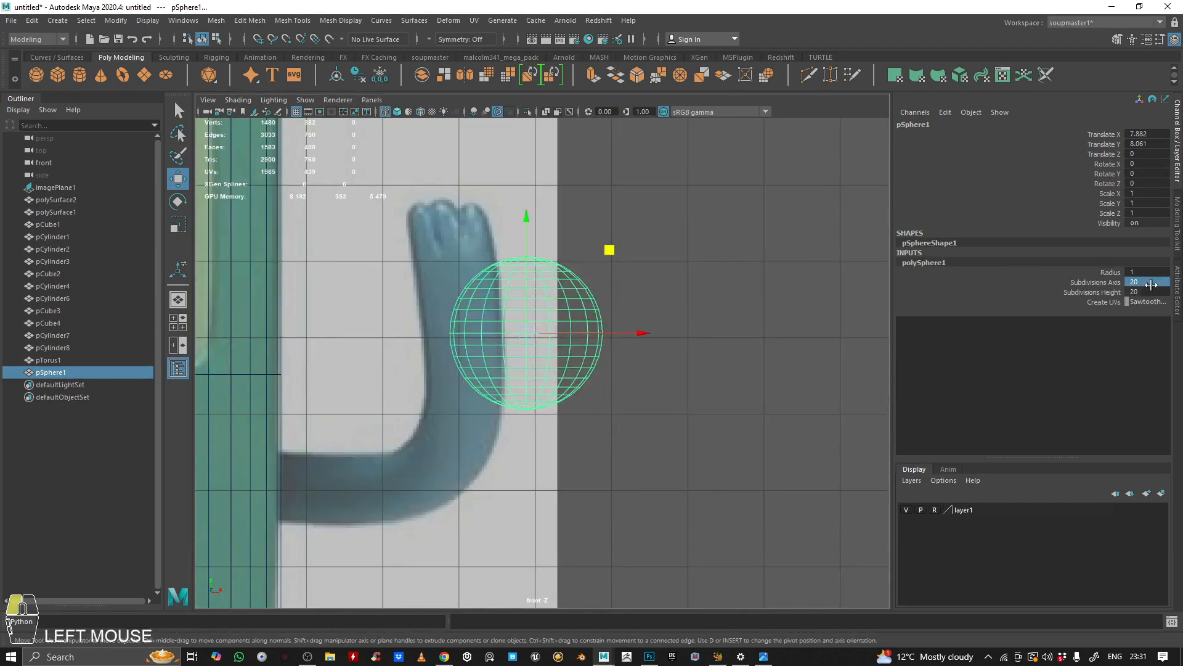
key(Return)
click(777, 305)
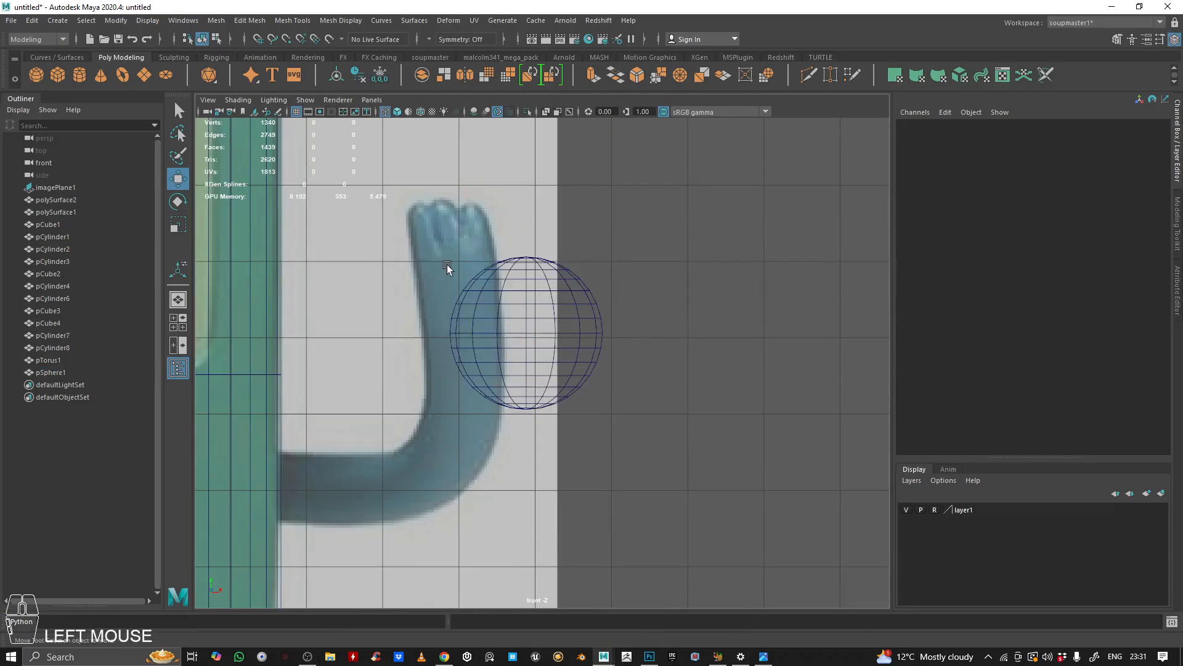
Step: Select the lower half of the sphere's faces and delete them
drag(442, 258, 481, 280)
right_drag(695, 229, 696, 268)
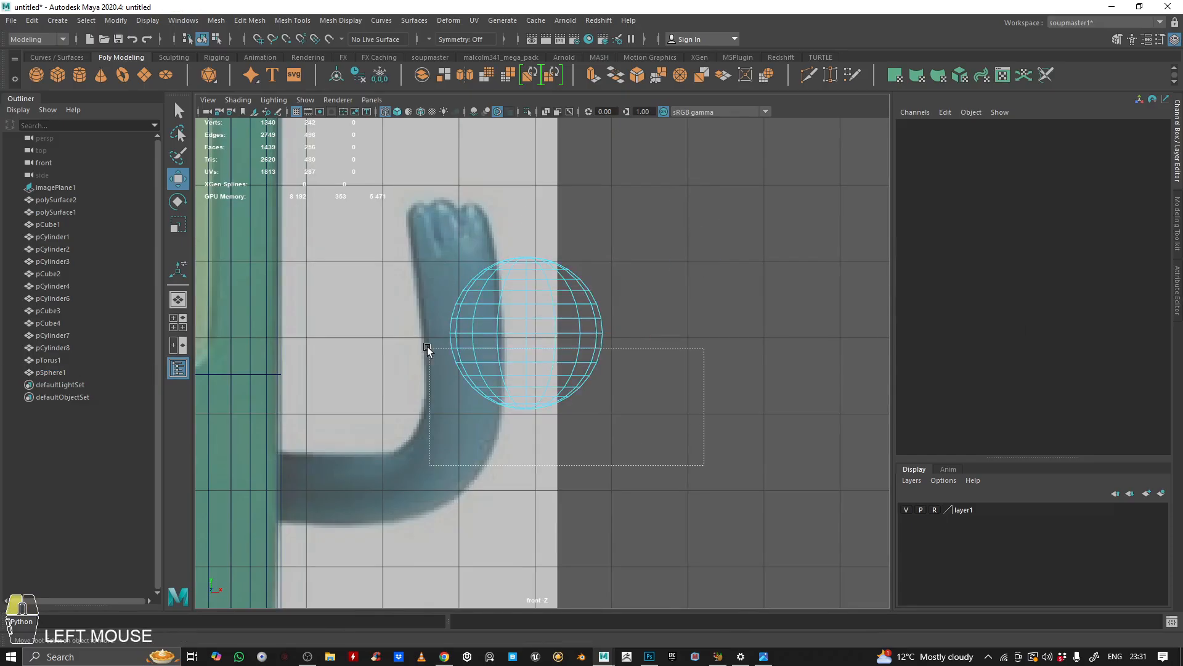
drag(416, 339, 415, 340)
key(BackSpace)
Step: Select the hemisphere's open border edge loop and extrude it straight down into a long tube
right_drag(506, 311, 542, 160)
key(space)
key(space)
alt+drag(500, 389, 422, 372)
alt+middle_drag(423, 372, 247, 333)
alt+right_drag(246, 333, 462, 253)
alt+middle_drag(462, 254, 556, 285)
double_click(506, 278)
shift+right_drag(629, 204, 628, 204)
click(585, 82)
alt+drag(678, 234, 576, 308)
drag(555, 369, 618, 397)
key(ctrl+z)
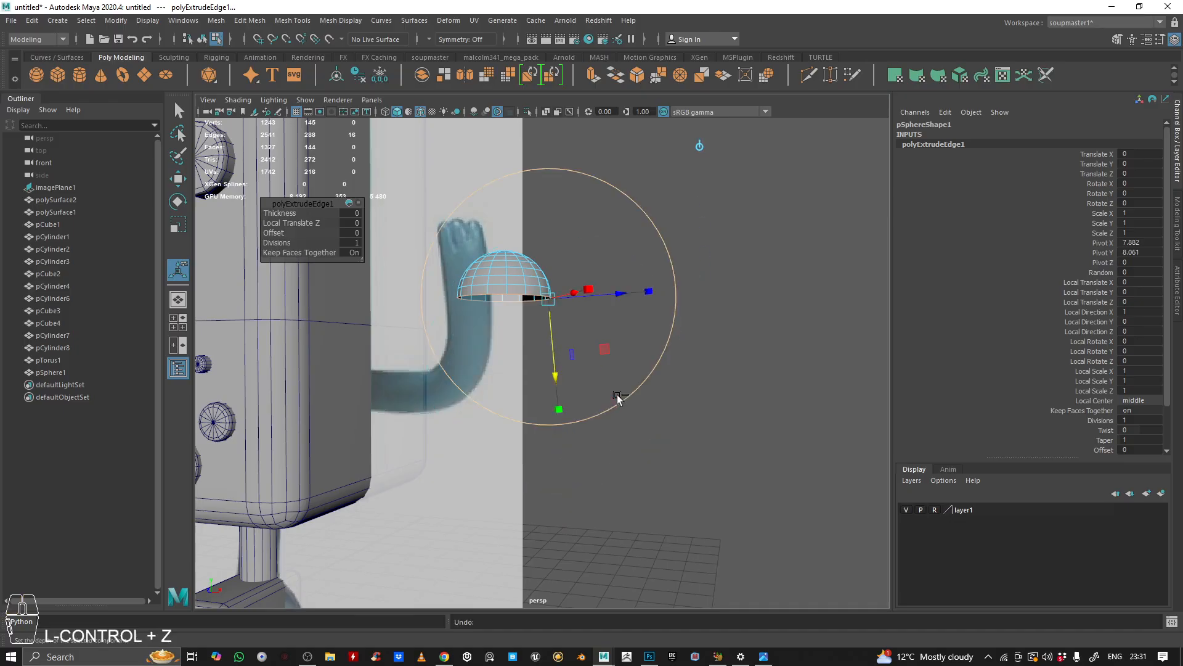
alt+drag(628, 239, 600, 237)
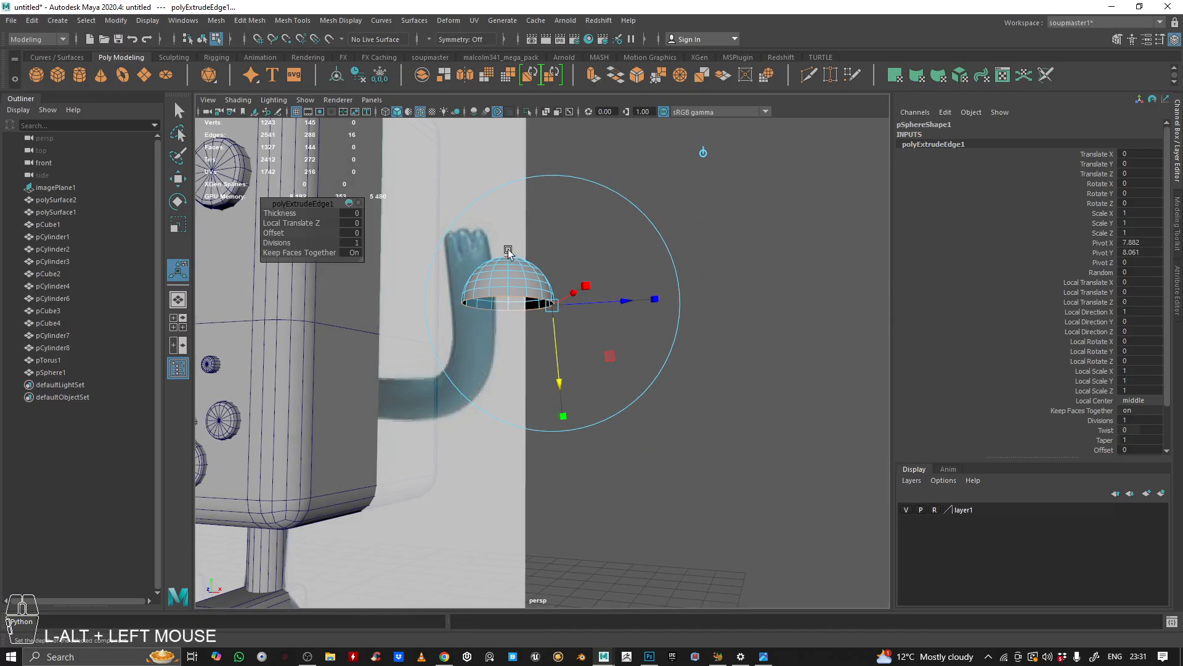
alt+drag(480, 331, 475, 284)
alt+right_drag(474, 284, 471, 234)
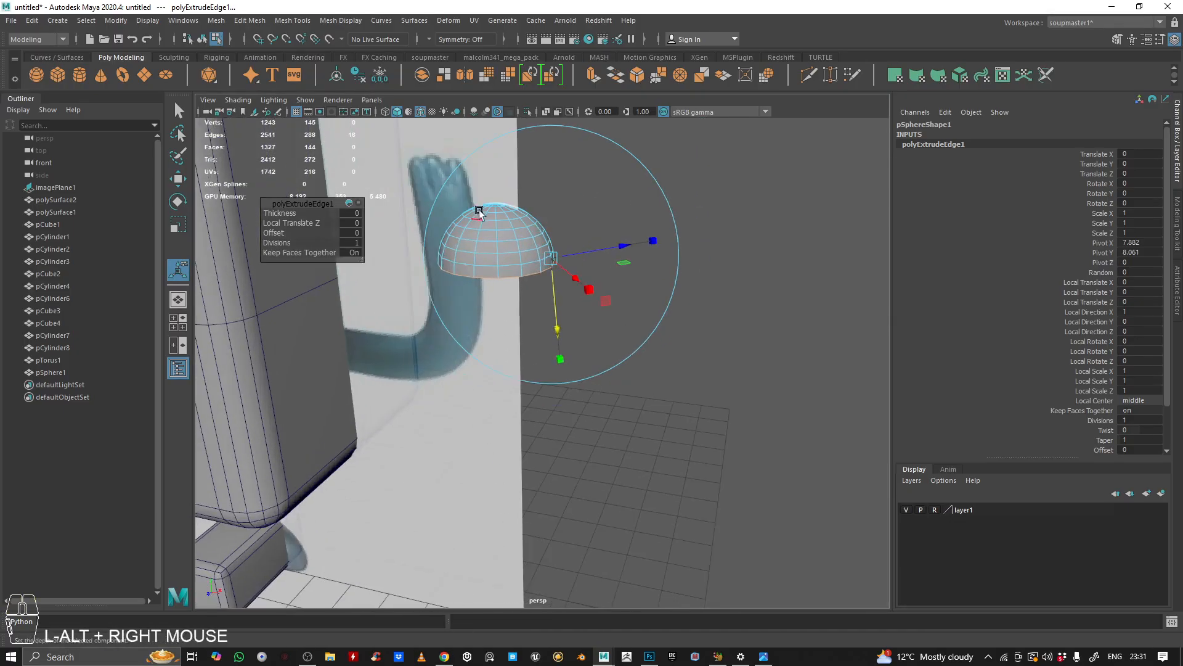
alt+drag(554, 403, 562, 391)
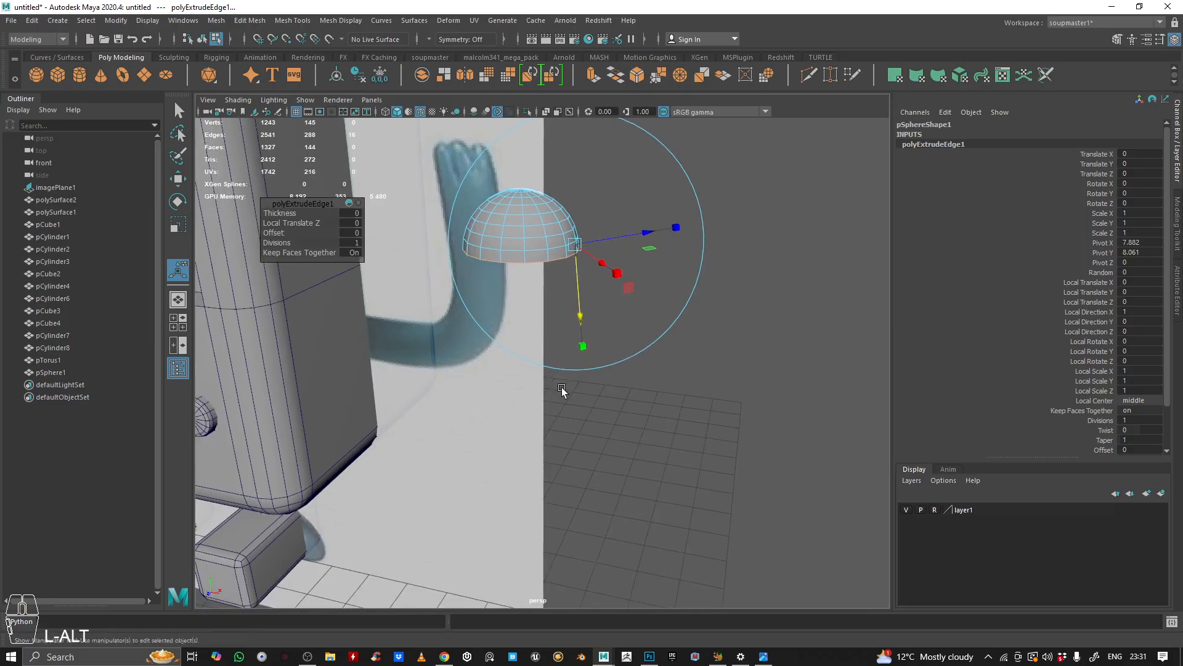
click(178, 179)
alt+drag(557, 315, 548, 206)
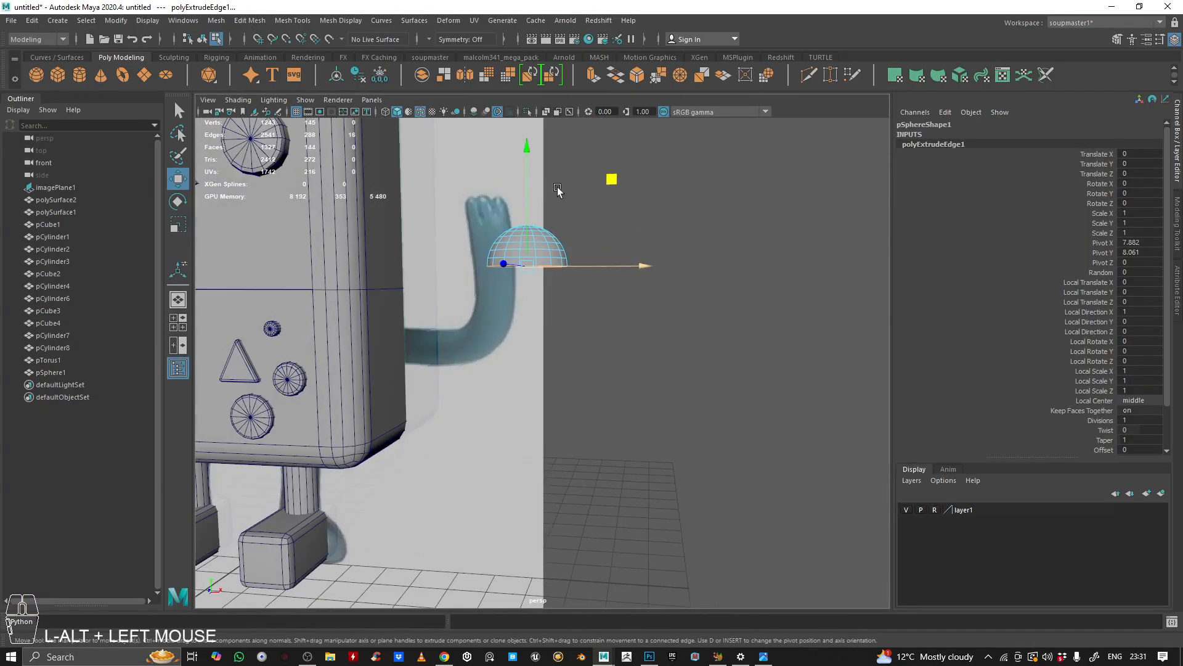
drag(525, 146, 528, 440)
Step: Try to split the tube with an edge ring through one of its vertical edges, then undo it
alt+right_drag(528, 440, 509, 425)
alt+drag(509, 426, 530, 346)
alt+right_drag(530, 346, 626, 337)
alt+middle_drag(626, 337, 478, 365)
alt+drag(478, 364, 524, 349)
alt+right_drag(524, 349, 581, 319)
alt+drag(582, 320, 444, 311)
right_click(517, 277)
right_drag(444, 312, 540, 266)
alt+drag(539, 266, 421, 252)
right_drag(467, 258, 468, 180)
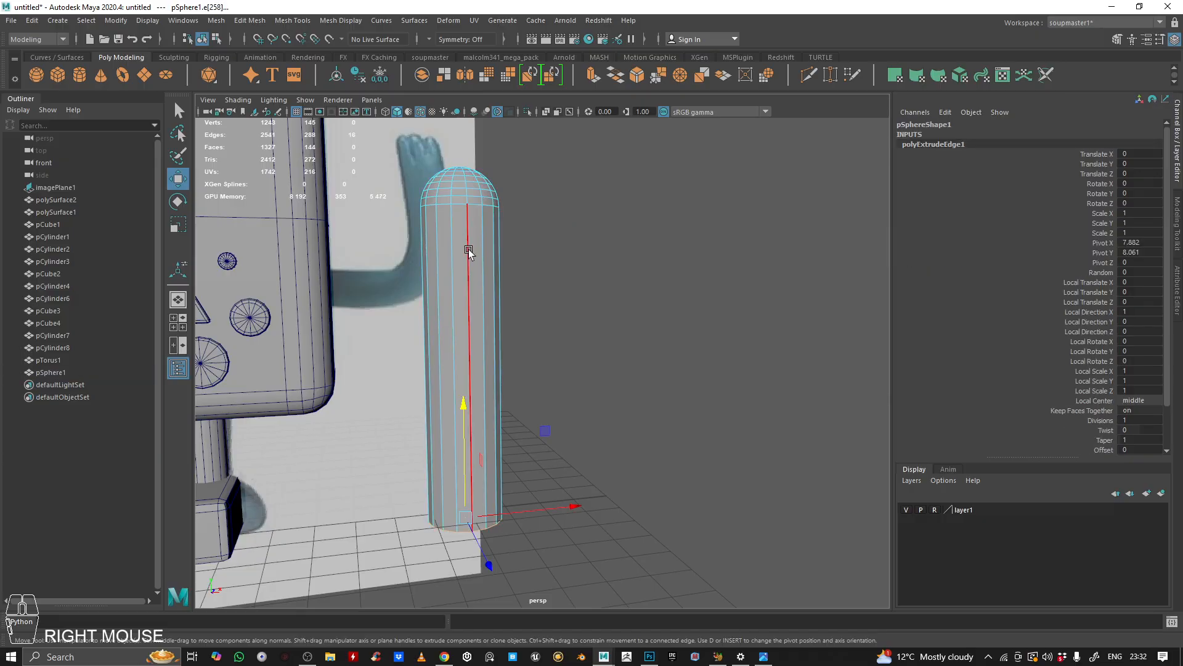
click(469, 252)
alt+drag(469, 250, 510, 196)
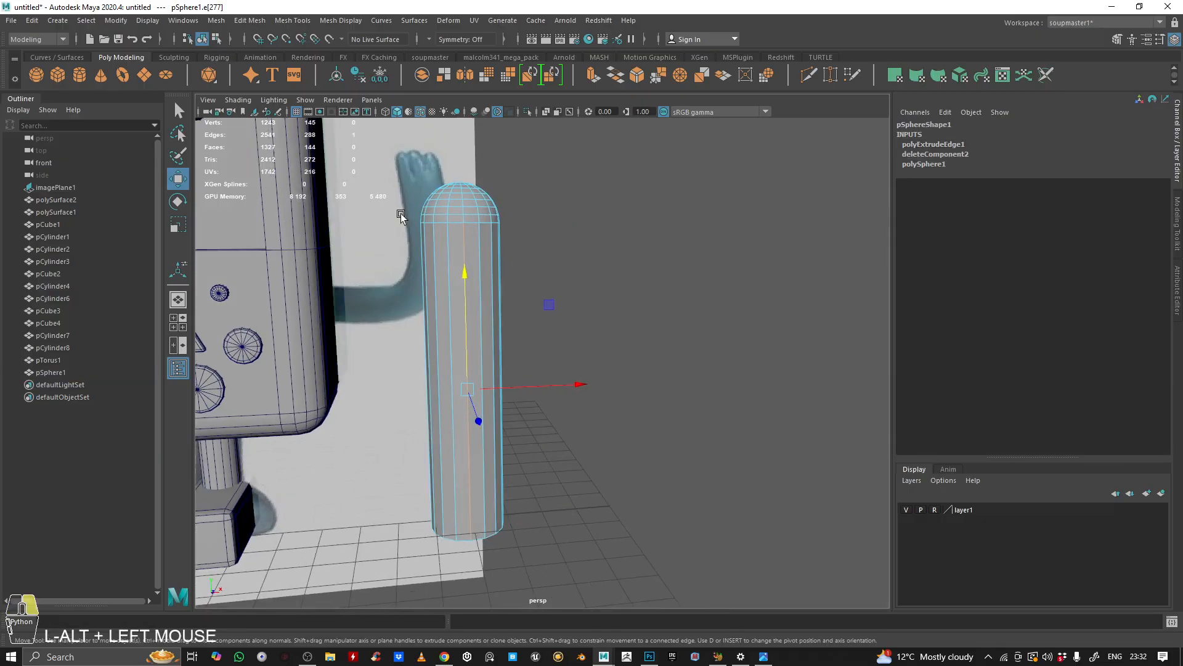
alt+middle_drag(401, 216, 502, 248)
alt+drag(502, 249, 515, 243)
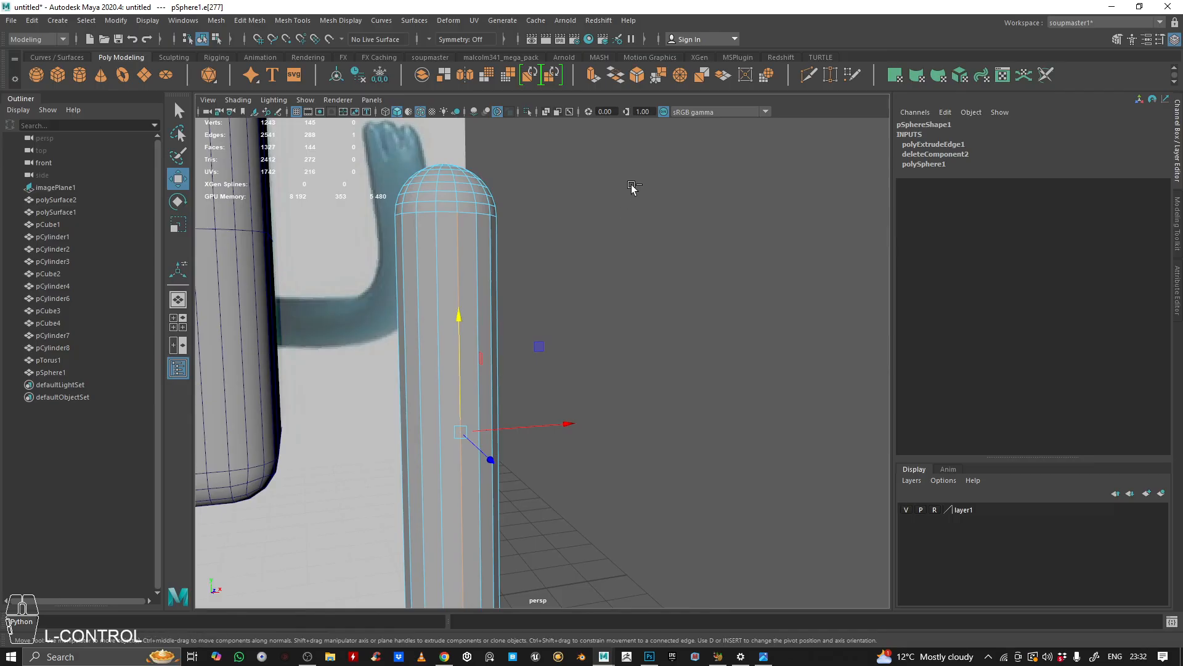
ctrl+right_drag(644, 182, 519, 207)
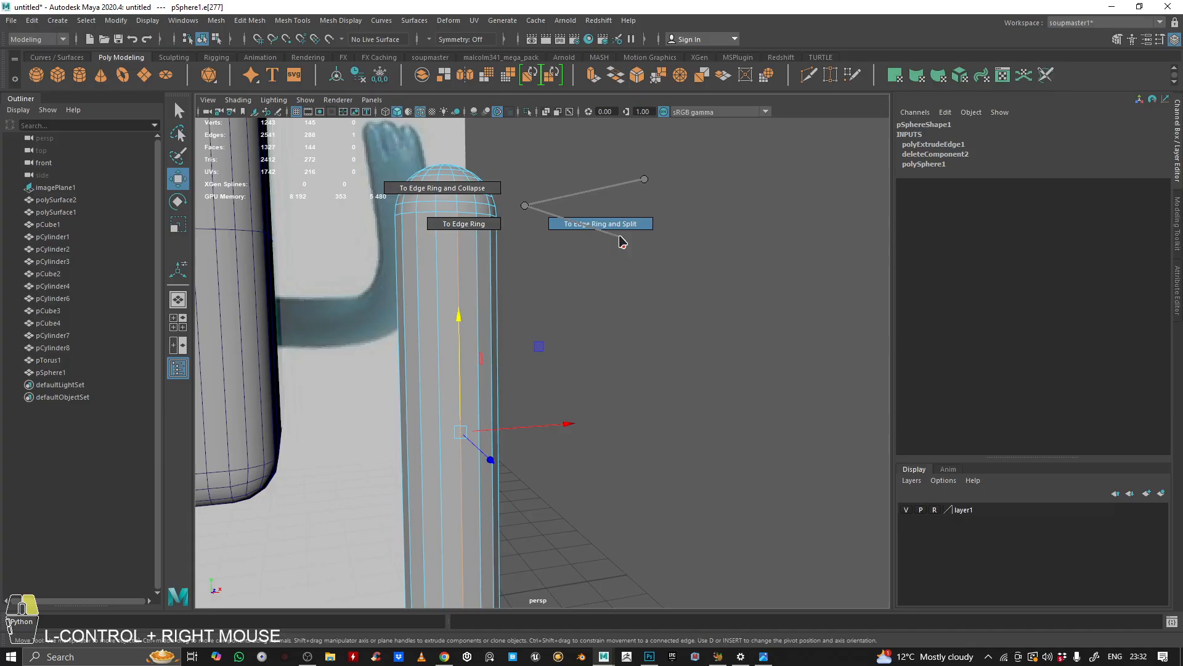
ctrl+right_drag(623, 242, 639, 249)
key(z)
Step: Select a vertical edge on the tube and split its edge ring
alt+drag(594, 320, 590, 340)
right_drag(454, 213, 602, 154)
click(560, 199)
click(483, 227)
click(458, 209)
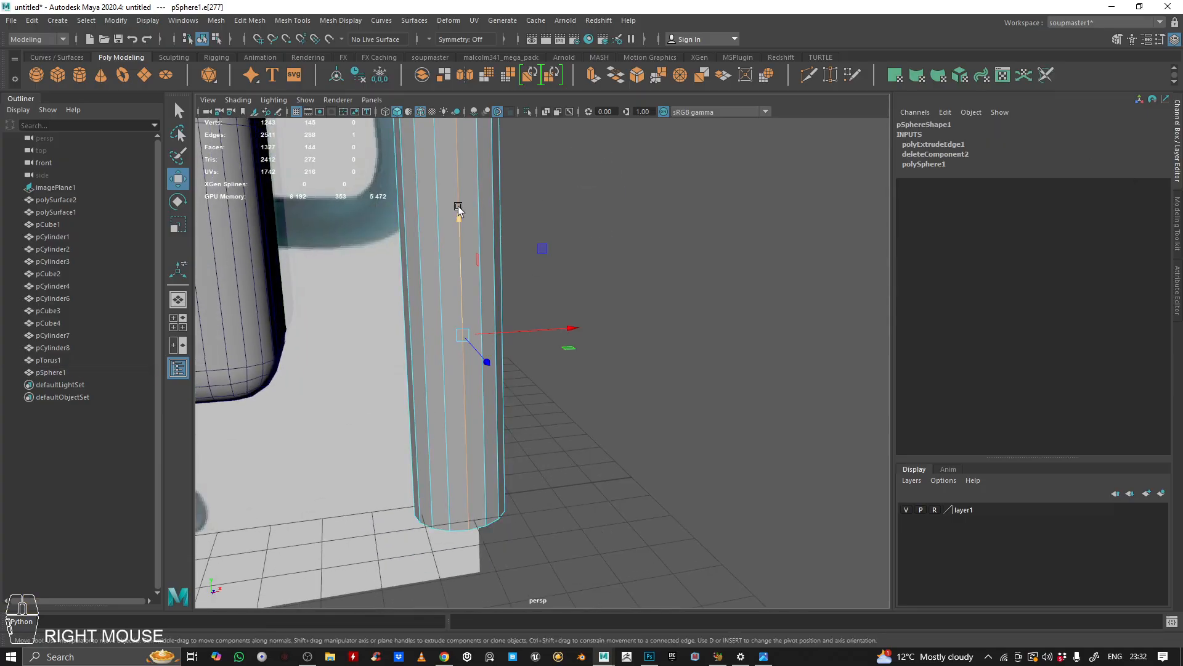
click(430, 180)
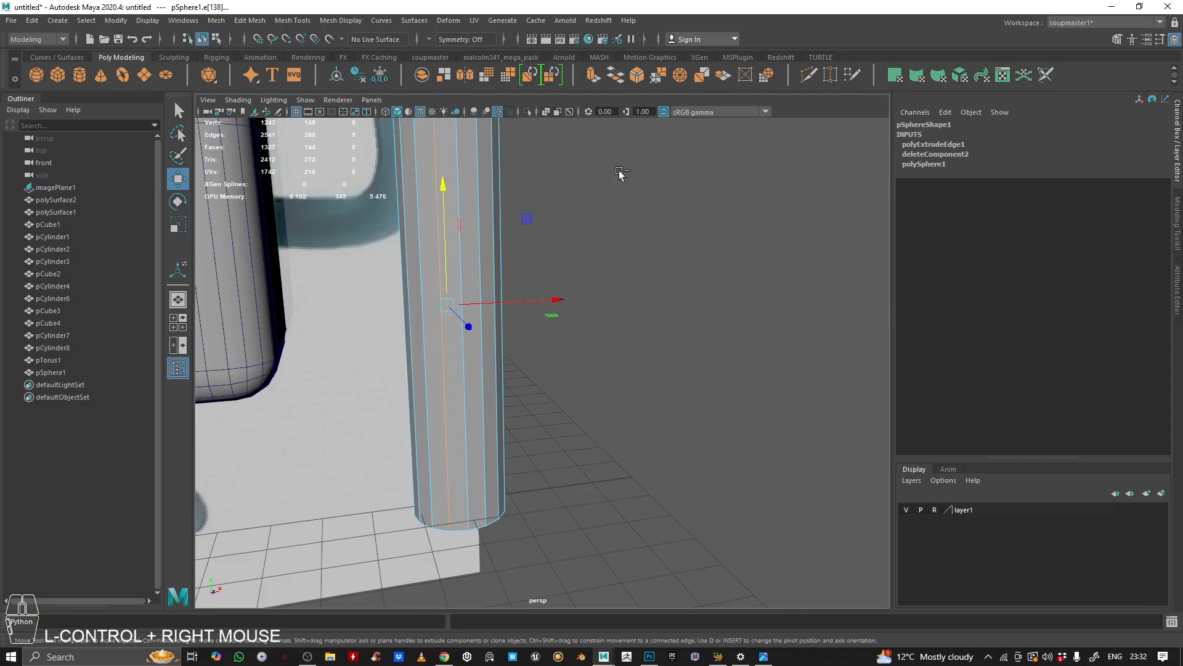
click(457, 174)
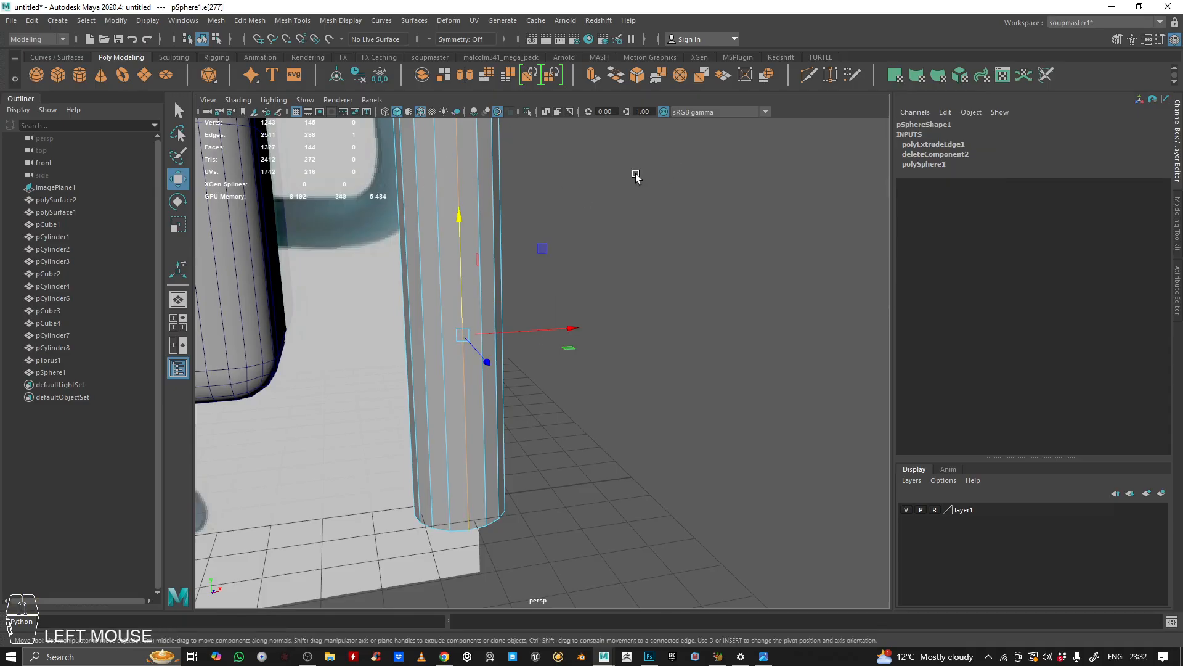
ctrl+right_drag(672, 159, 518, 207)
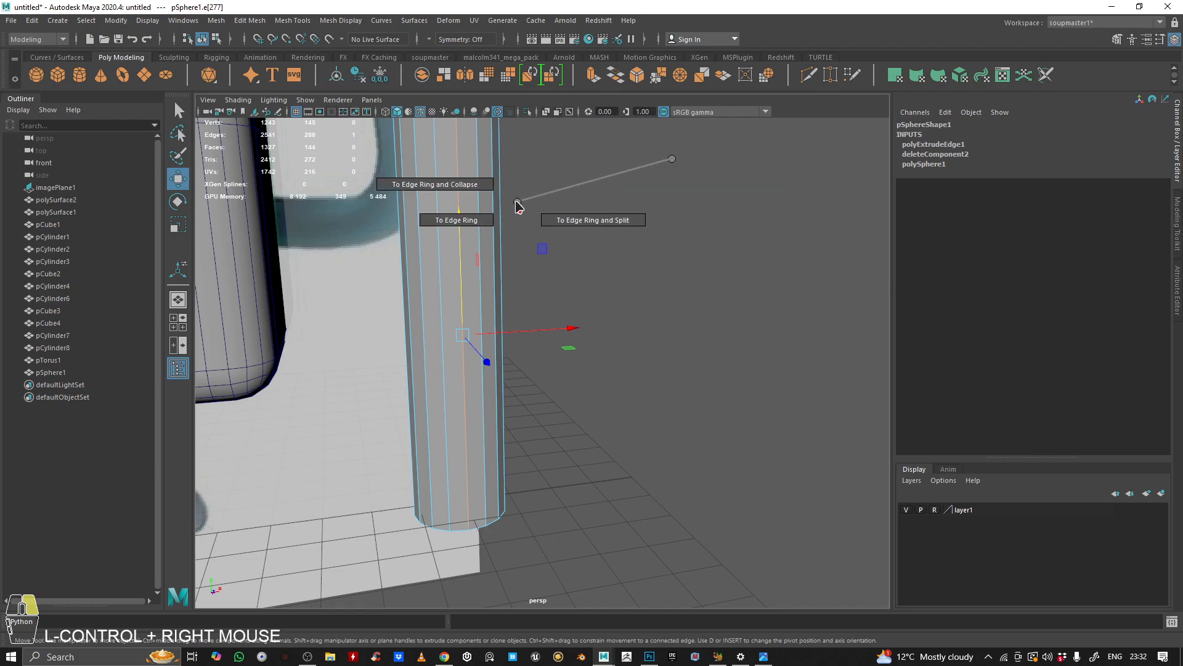
ctrl+right_drag(660, 262, 661, 264)
alt+middle_drag(671, 264, 679, 303)
alt+right_drag(679, 303, 592, 260)
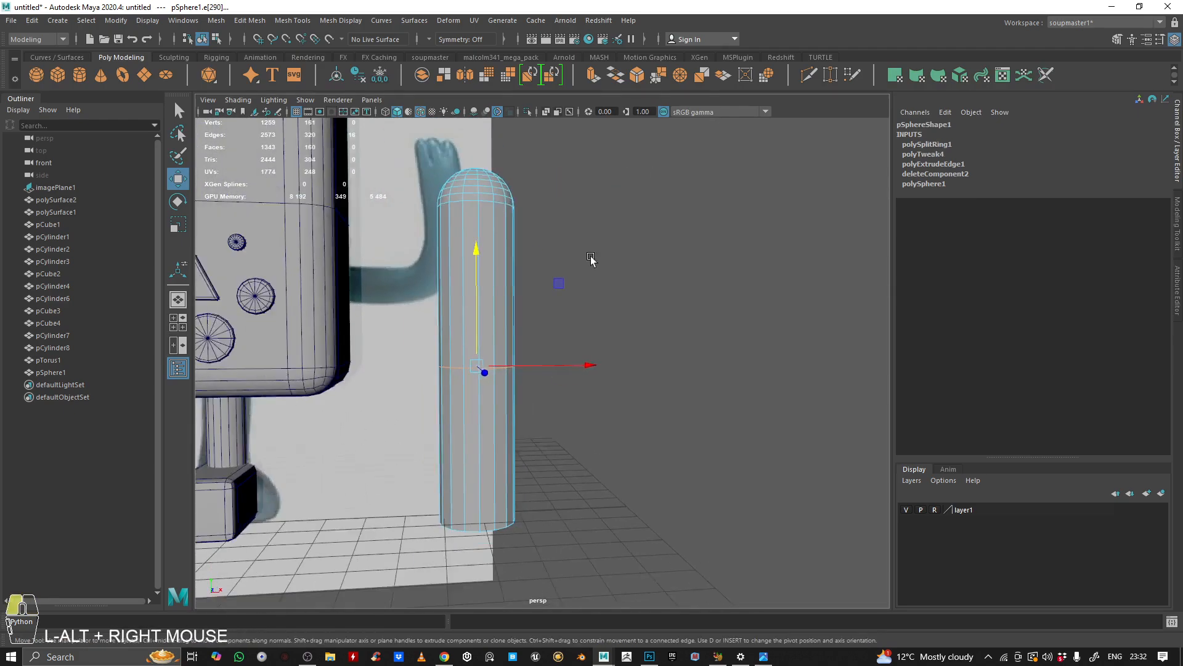
alt+drag(592, 260, 676, 251)
Step: Set the edge ring split to Multi split type with 10 divisions
click(939, 144)
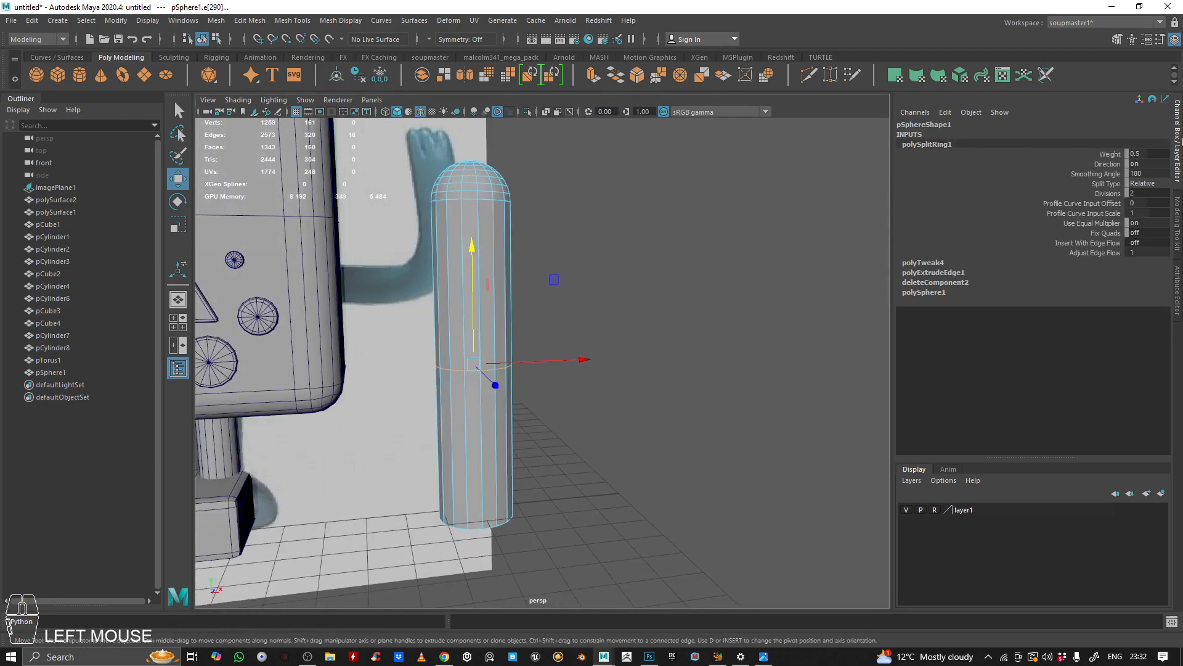
click(1140, 183)
click(1141, 213)
click(1112, 194)
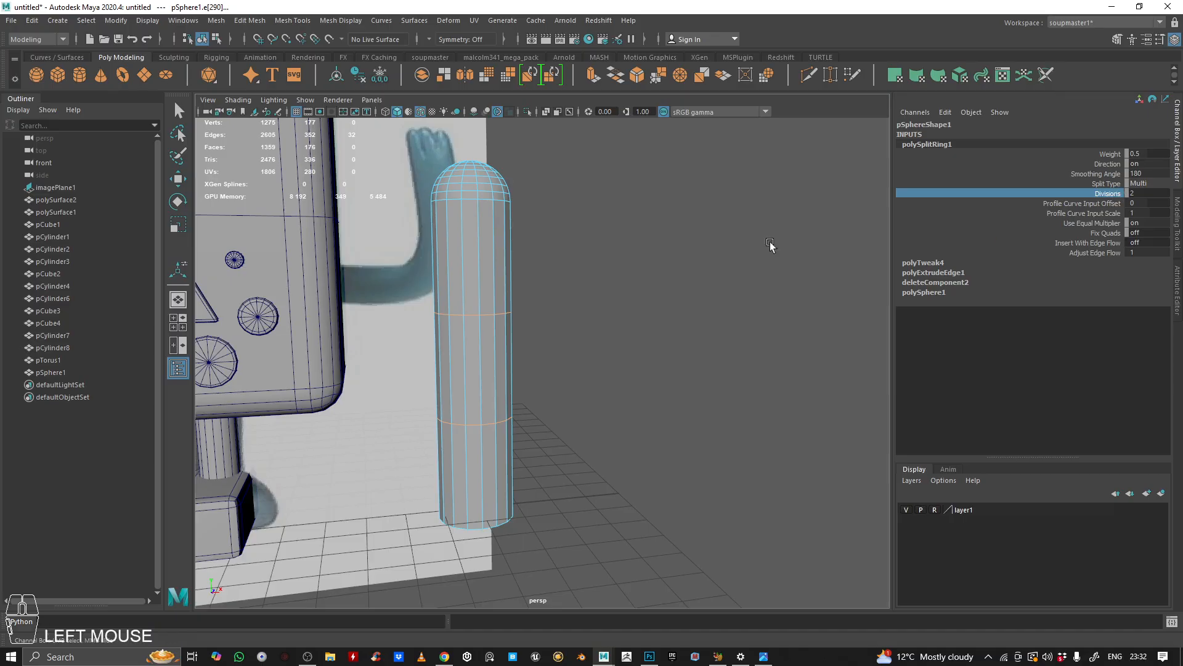
alt+drag(645, 248, 617, 249)
alt+right_drag(617, 249, 564, 239)
alt+right_drag(557, 239, 474, 242)
alt+drag(475, 242, 440, 272)
alt+right_drag(440, 271, 432, 272)
alt+drag(432, 272, 483, 249)
alt+right_drag(483, 249, 549, 278)
Step: Scale the tube down uniformly to about 0.684
key(r)
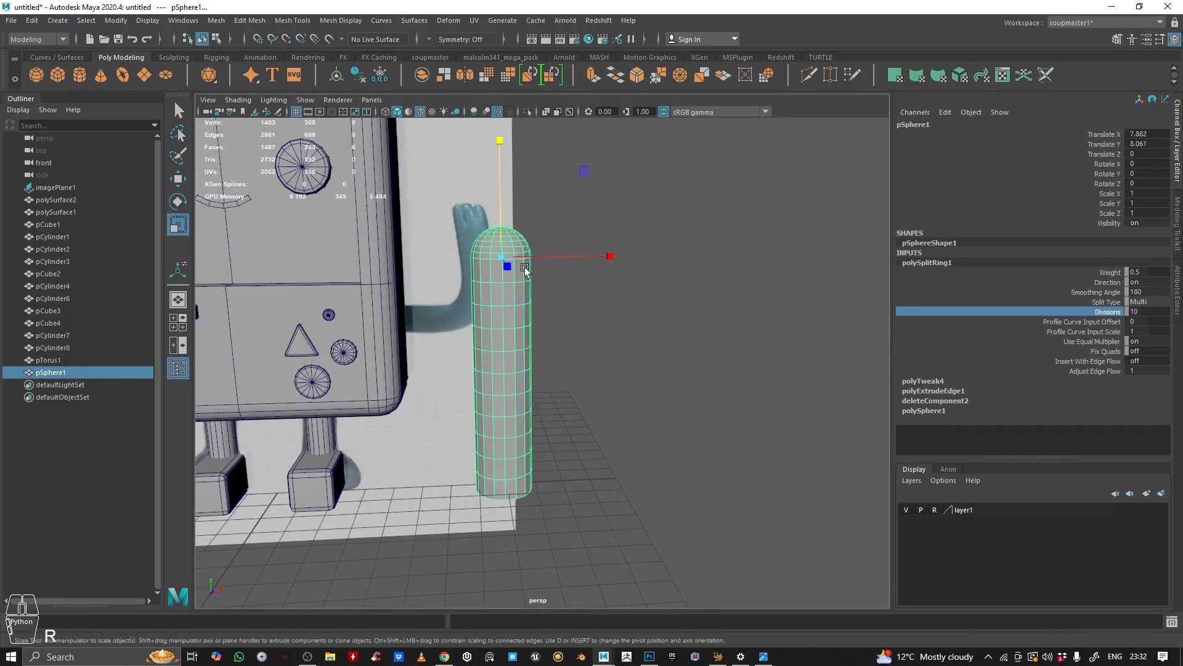
ctrl+drag(503, 193, 509, 225)
key(ctrl+z)
alt+right_drag(510, 227, 599, 242)
key(ctrl+z)
alt+drag(598, 242, 494, 212)
key(ctrl+z)
right_drag(575, 244, 565, 242)
alt+drag(564, 241, 526, 268)
key(ctrl+z)
Step: Add a Nonlinear Bend deformer to the tube
alt+drag(370, 327, 423, 346)
alt+right_drag(423, 345, 493, 277)
alt+drag(493, 278, 452, 256)
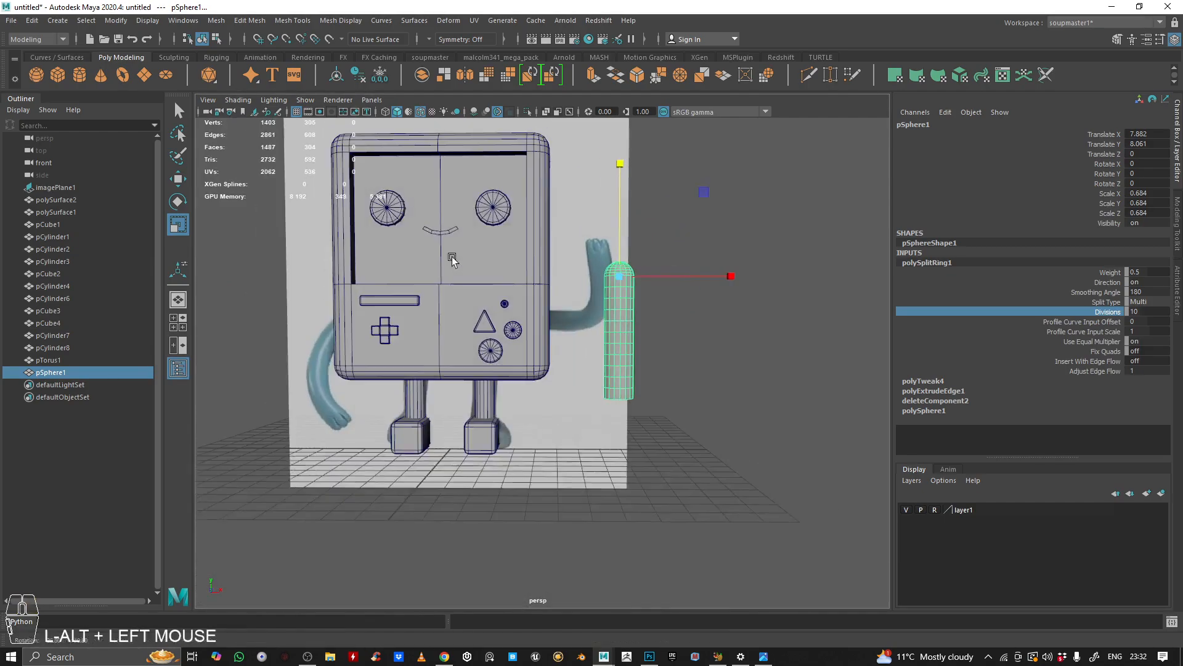
alt+right_drag(452, 257, 508, 280)
alt+middle_drag(509, 281, 391, 306)
alt+right_drag(391, 306, 443, 307)
alt+drag(444, 307, 521, 262)
key(space)
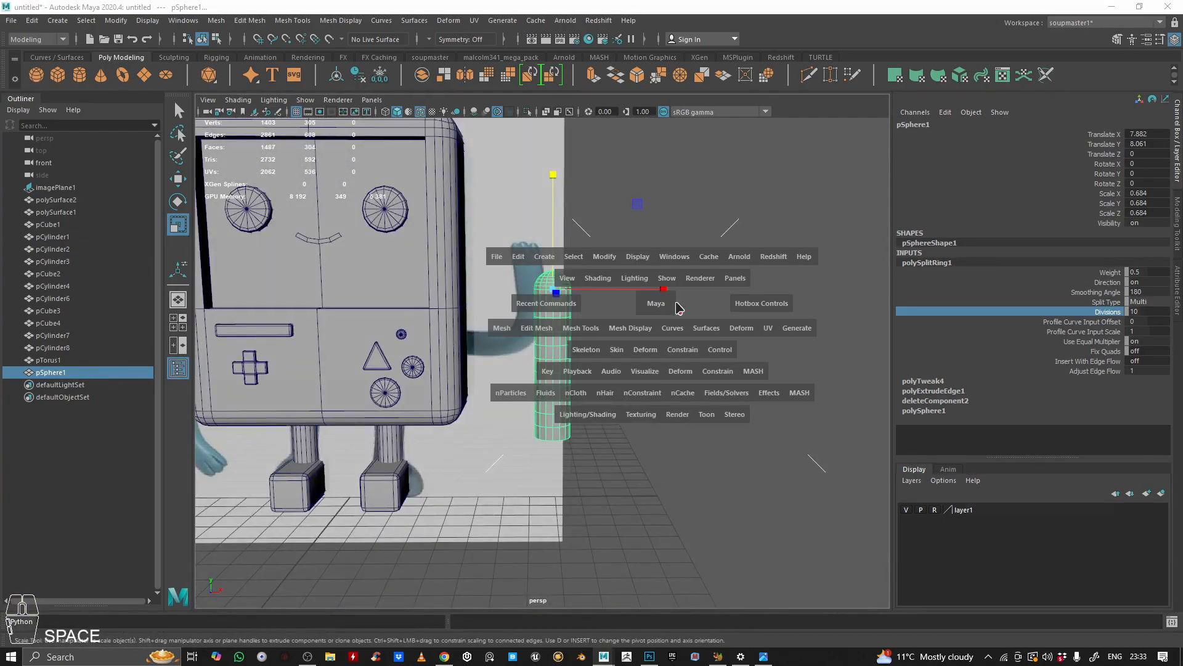
drag(739, 326, 779, 251)
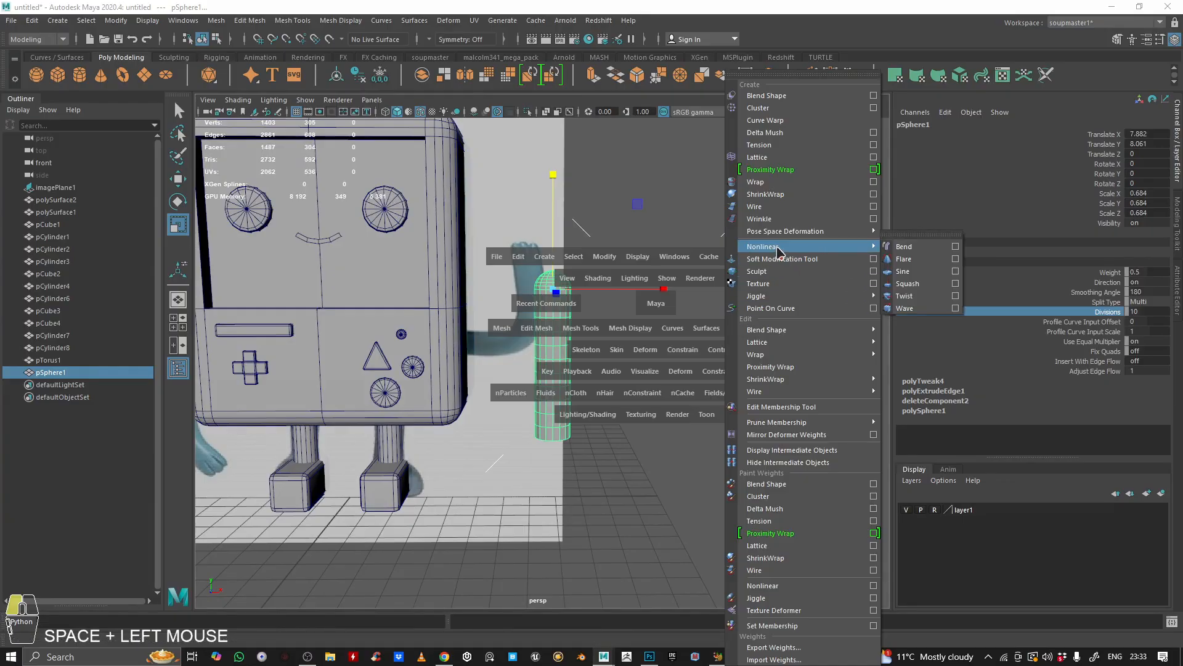
drag(885, 248, 889, 247)
Step: Set the bend deformer's curvature to about 68.755 to curve the tube into an arm
alt+drag(623, 344, 578, 324)
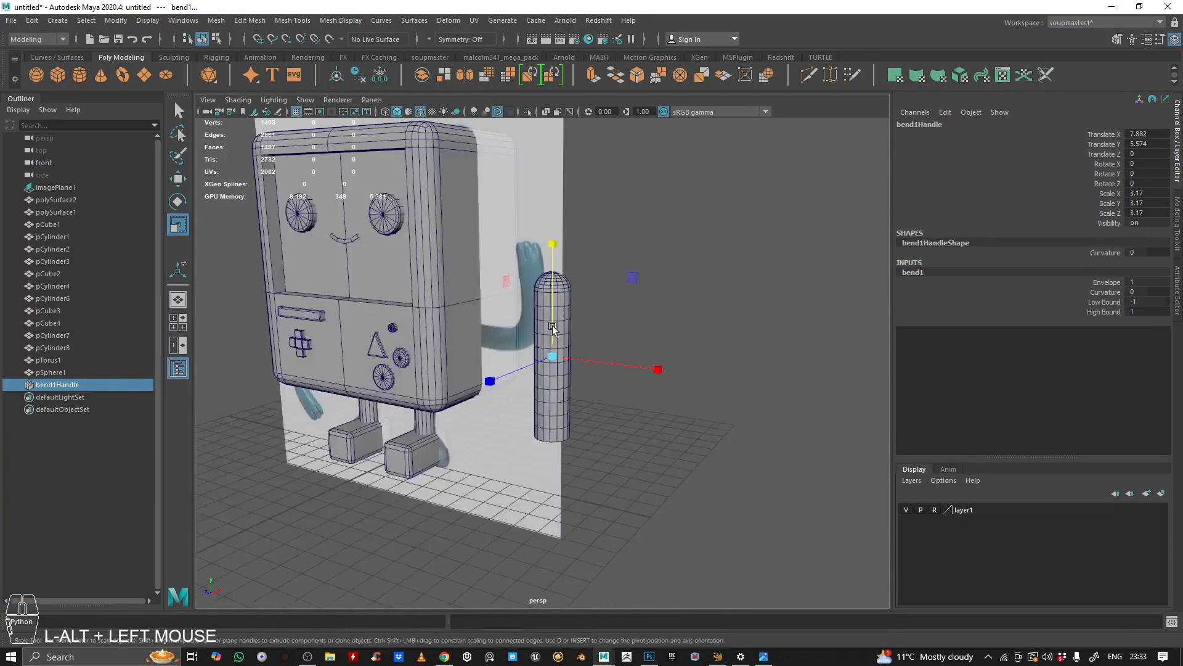
alt+right_drag(580, 324, 680, 285)
alt+drag(680, 286, 629, 355)
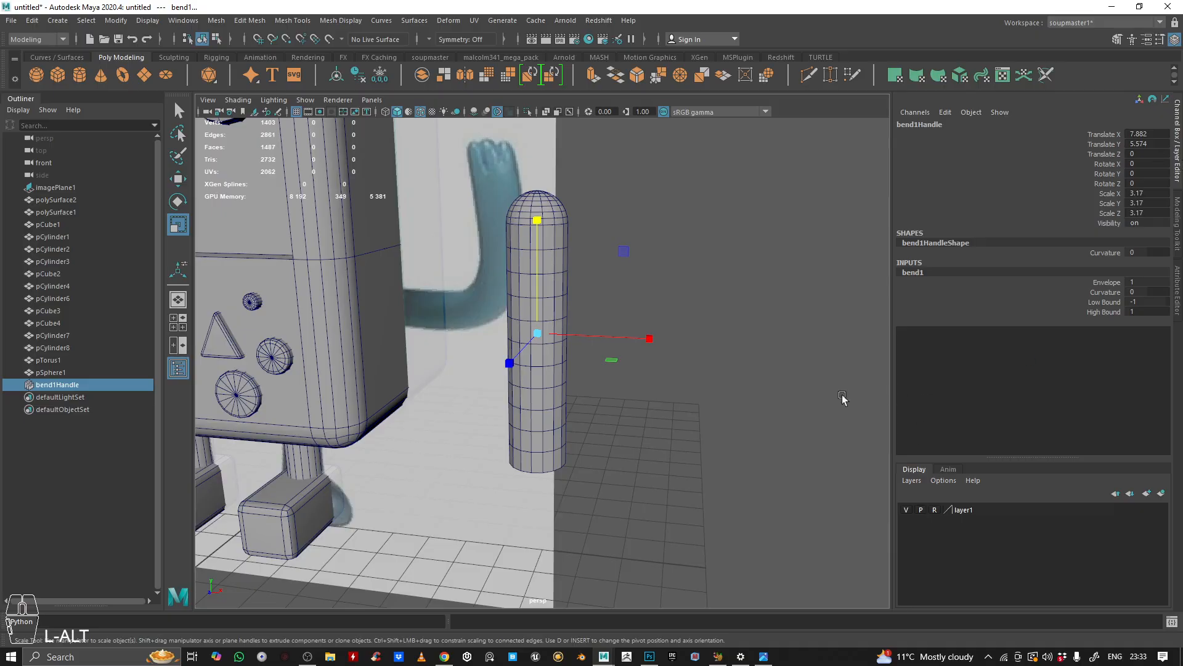
click(1102, 292)
alt+drag(727, 321, 700, 298)
ctrl+middle_drag(700, 298, 1023, 342)
alt+drag(696, 308, 753, 308)
ctrl+middle_drag(753, 309, 715, 316)
alt+drag(715, 317, 623, 299)
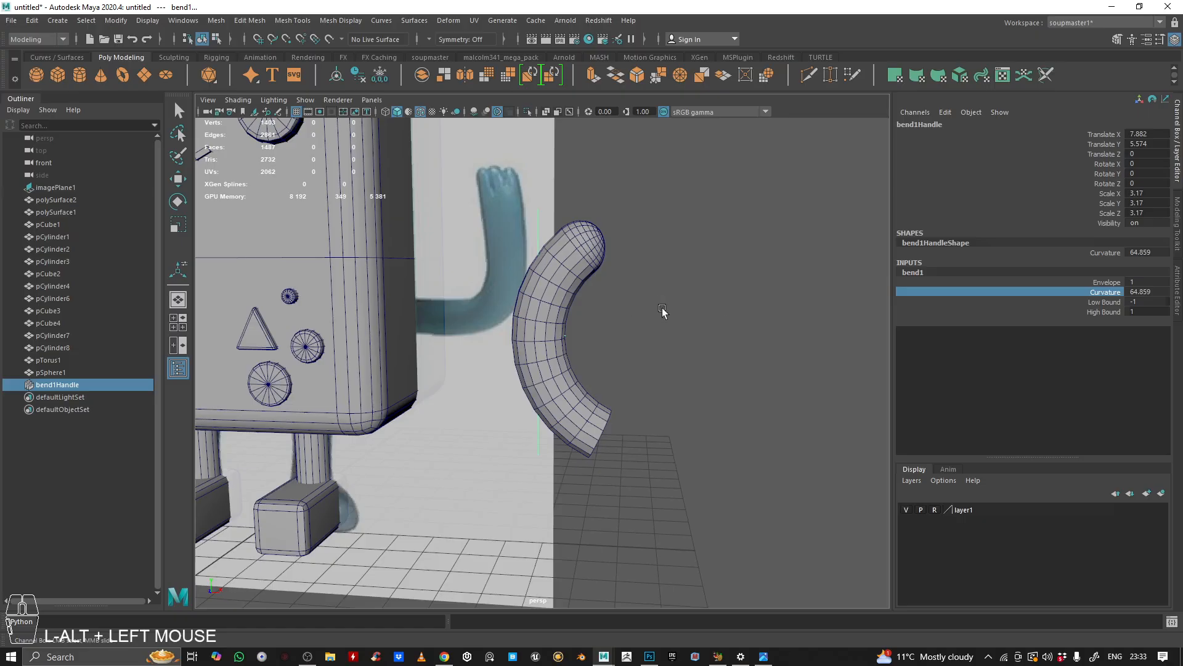
ctrl+middle_drag(663, 314, 673, 306)
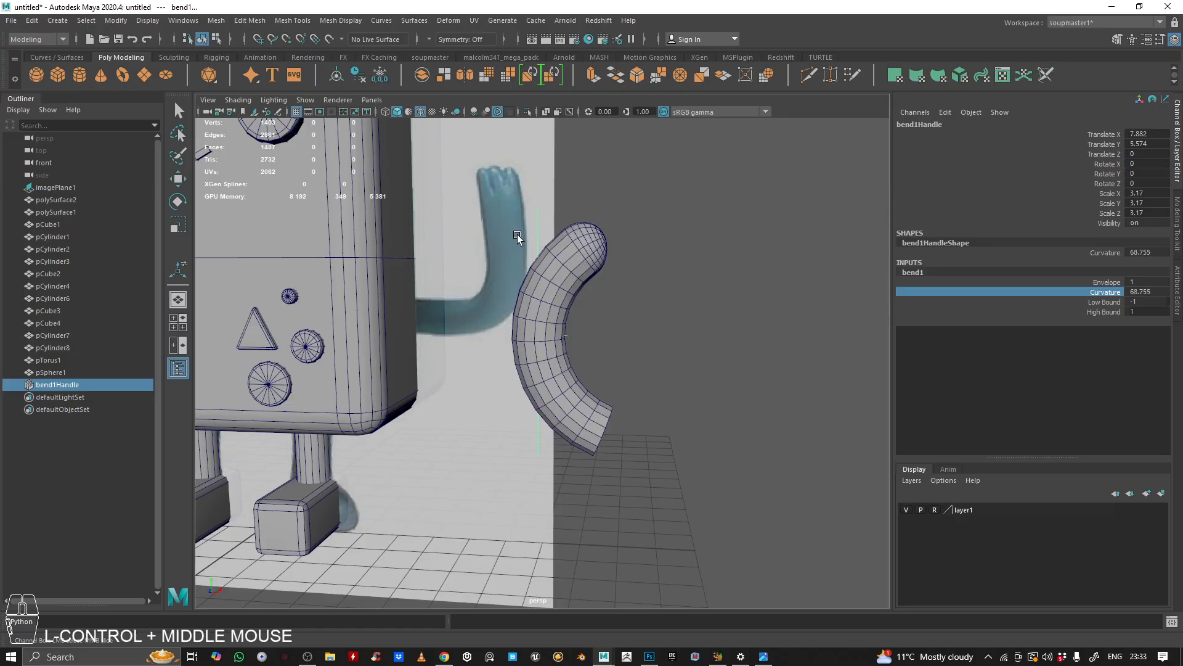
Step: Select the bent tube and delete its construction history
click(585, 262)
key(r)
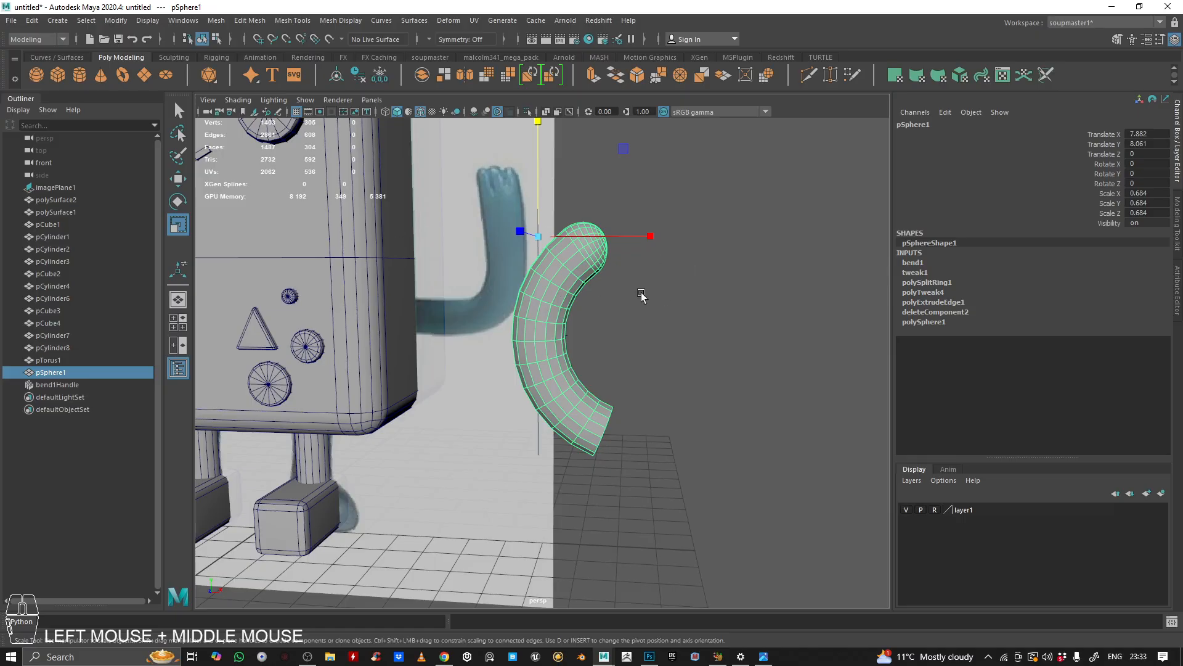
key(space)
click(507, 248)
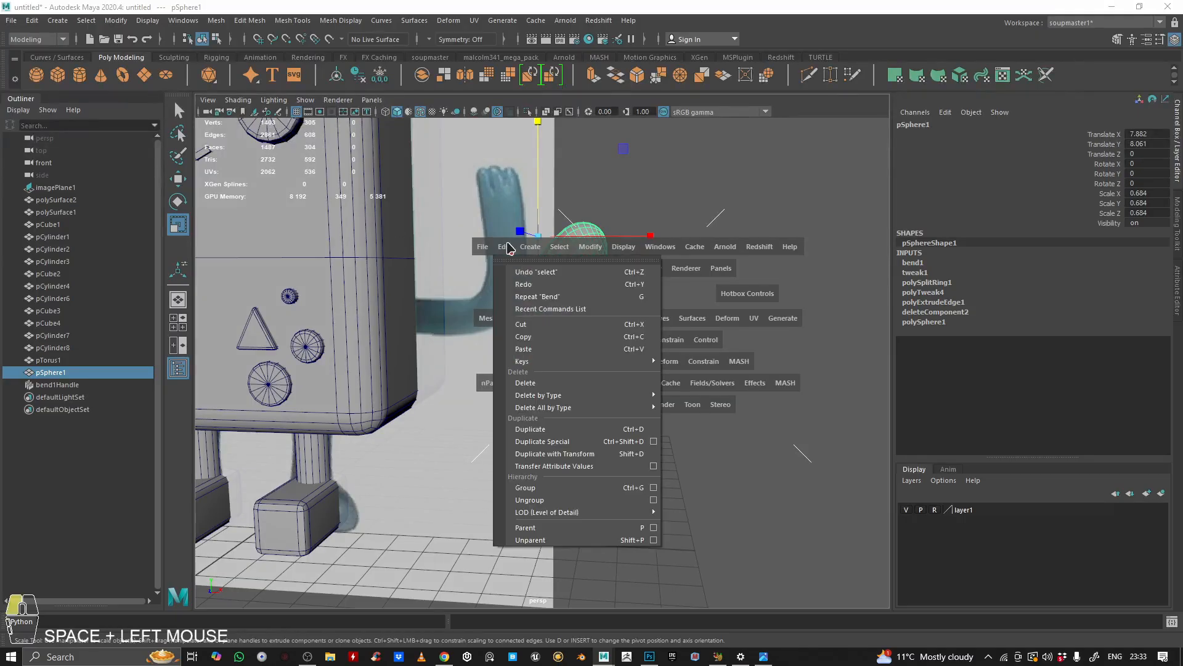
drag(523, 265, 706, 399)
Step: Rotate the bent arm -180 degrees around Y
alt+drag(739, 306, 616, 299)
alt+right_drag(615, 298, 650, 304)
alt+middle_drag(650, 304, 641, 325)
alt+drag(642, 325, 555, 320)
key(e)
alt+drag(692, 328, 692, 320)
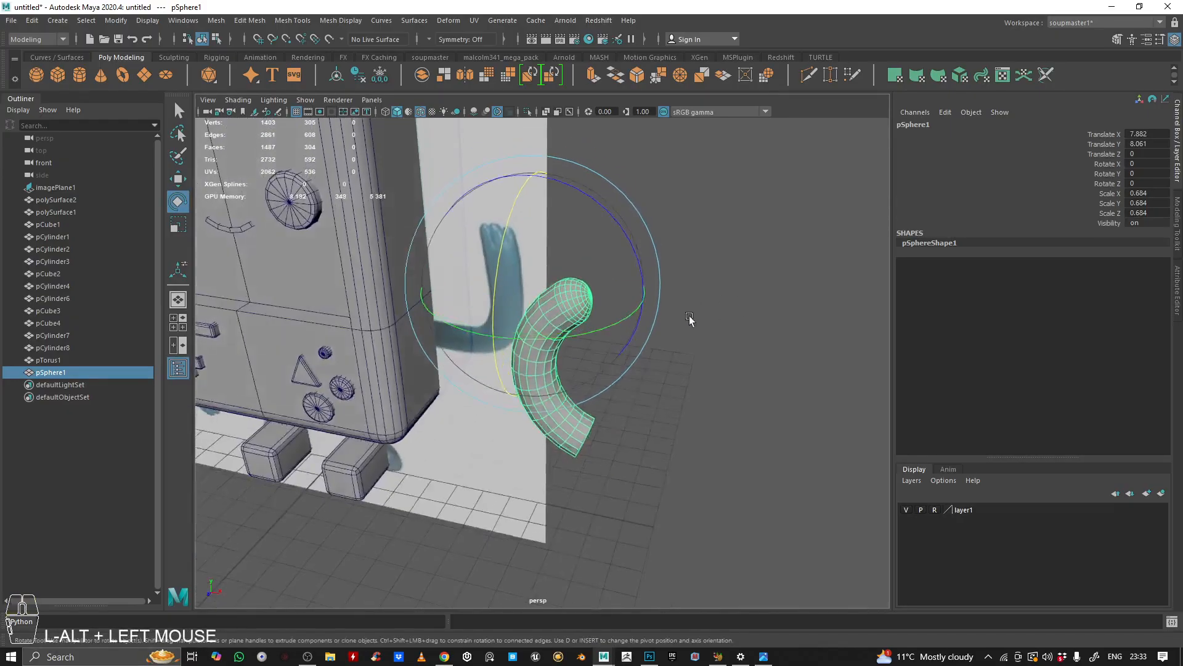
drag(608, 324, 524, 318)
mouse_move(524, 317)
alt+right_down()
mouse_move(534, 307)
mouse_move(542, 320)
alt+right_up()
alt+drag(543, 320, 495, 349)
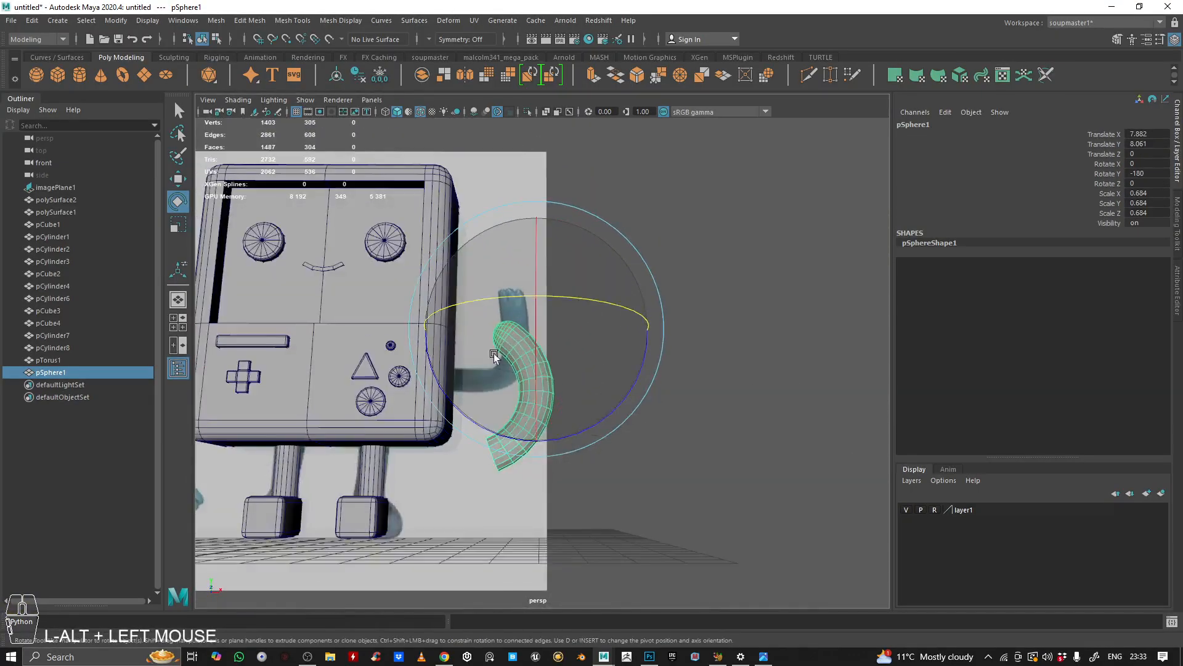
Step: Move and rotate the bent arm against the body's side, tilting it about -20.6 degrees around Z
key(w)
drag(610, 249, 578, 182)
key(e)
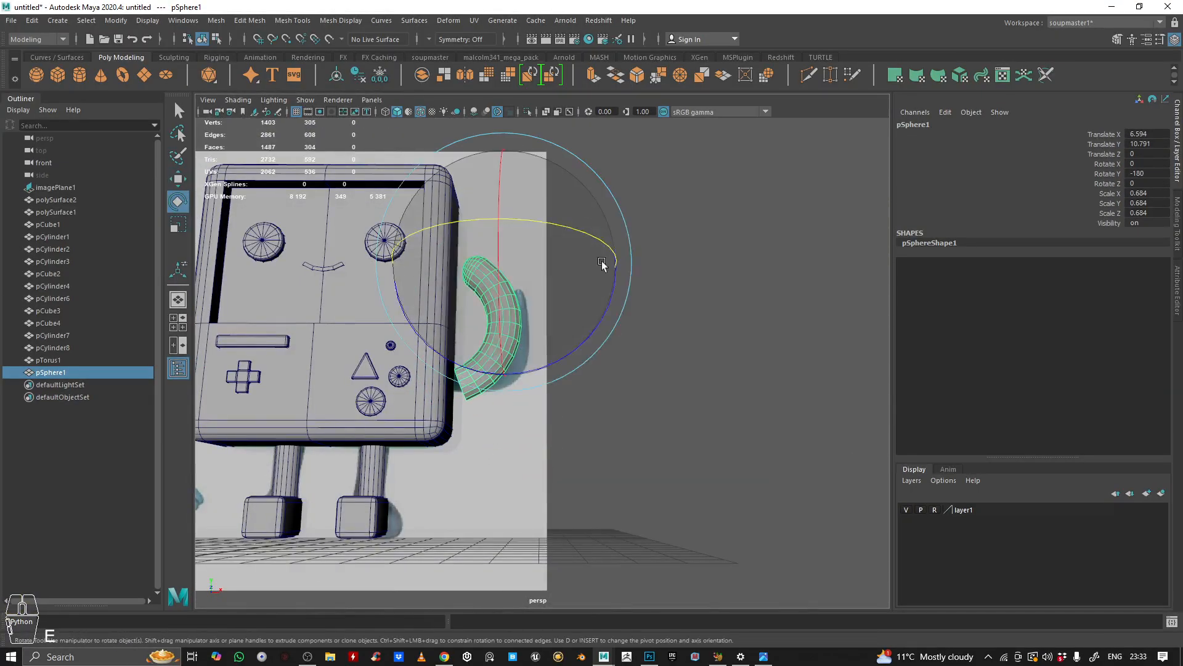
drag(617, 286, 597, 328)
key(w)
drag(588, 187, 613, 198)
key(e)
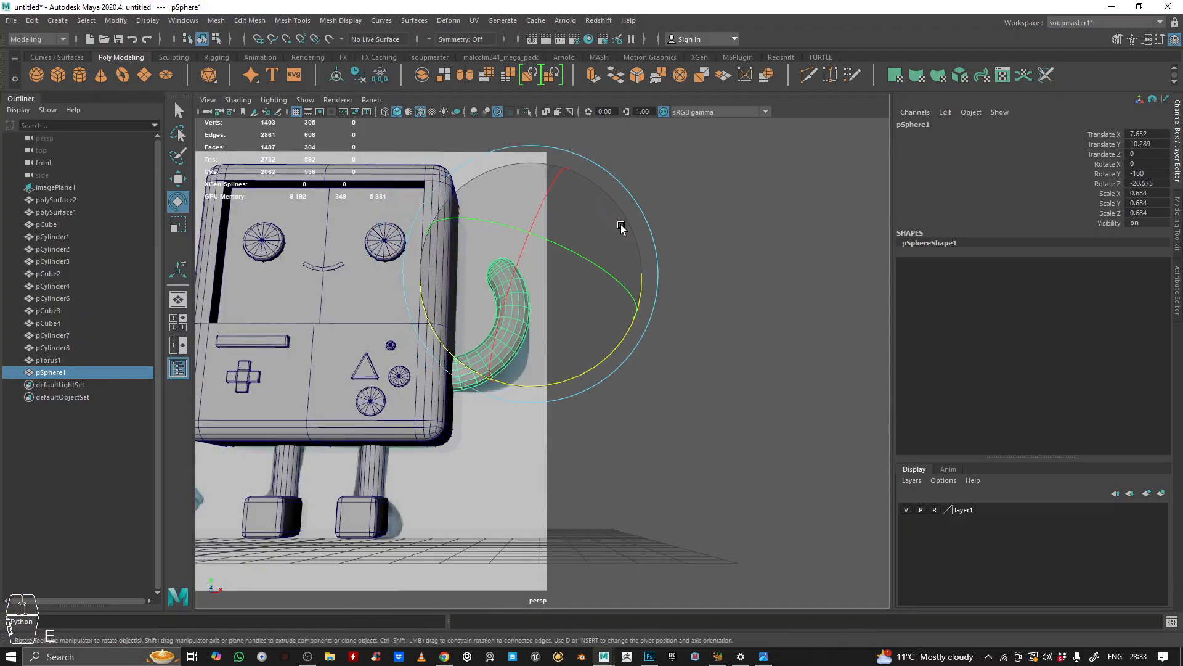
drag(631, 327, 615, 360)
key(w)
alt+drag(615, 284, 626, 292)
drag(618, 202, 630, 232)
alt+drag(591, 242, 501, 249)
Step: Orbit around the character to inspect the arm's placement from different angles
click(598, 248)
alt+right_drag(598, 248, 575, 259)
alt+drag(573, 260, 635, 271)
alt+right_drag(635, 271, 687, 290)
alt+middle_drag(687, 290, 690, 285)
alt+drag(690, 285, 653, 249)
alt+right_drag(678, 256, 726, 268)
alt+drag(725, 271, 439, 125)
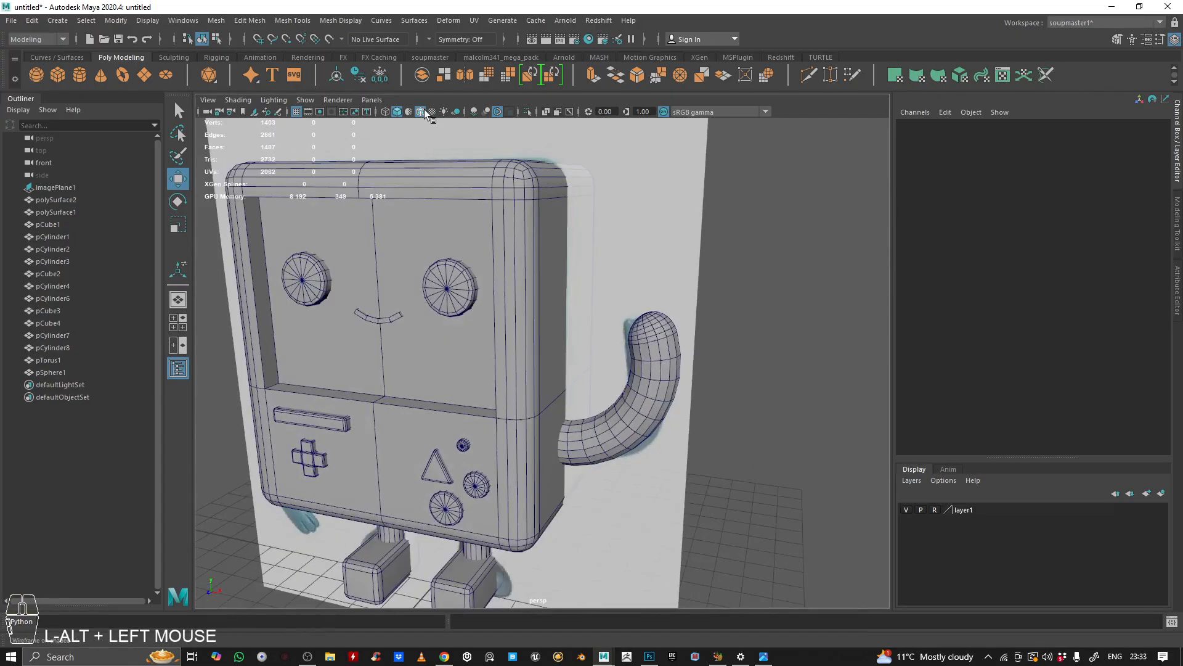
Step: Toggle X-ray shading and refine the arm's tilt to about -36.7 degrees around Z
click(421, 112)
alt+right_drag(426, 117, 370, 259)
mouse_move(369, 259)
alt+mouse_down()
mouse_move(515, 278)
mouse_move(433, 275)
alt+mouse_up()
mouse_move(433, 275)
alt+right_down()
mouse_move(690, 343)
mouse_move(560, 320)
alt+right_up()
click(690, 343)
alt+drag(560, 320, 626, 327)
alt+right_drag(626, 327, 653, 252)
alt+drag(653, 253, 594, 274)
alt+right_drag(594, 275, 675, 256)
alt+middle_drag(674, 256, 632, 300)
alt+drag(632, 300, 586, 280)
Step: Duplicate the arm and move the copy to the opposite side of the body, rotating it into place
key(ctrl+d)
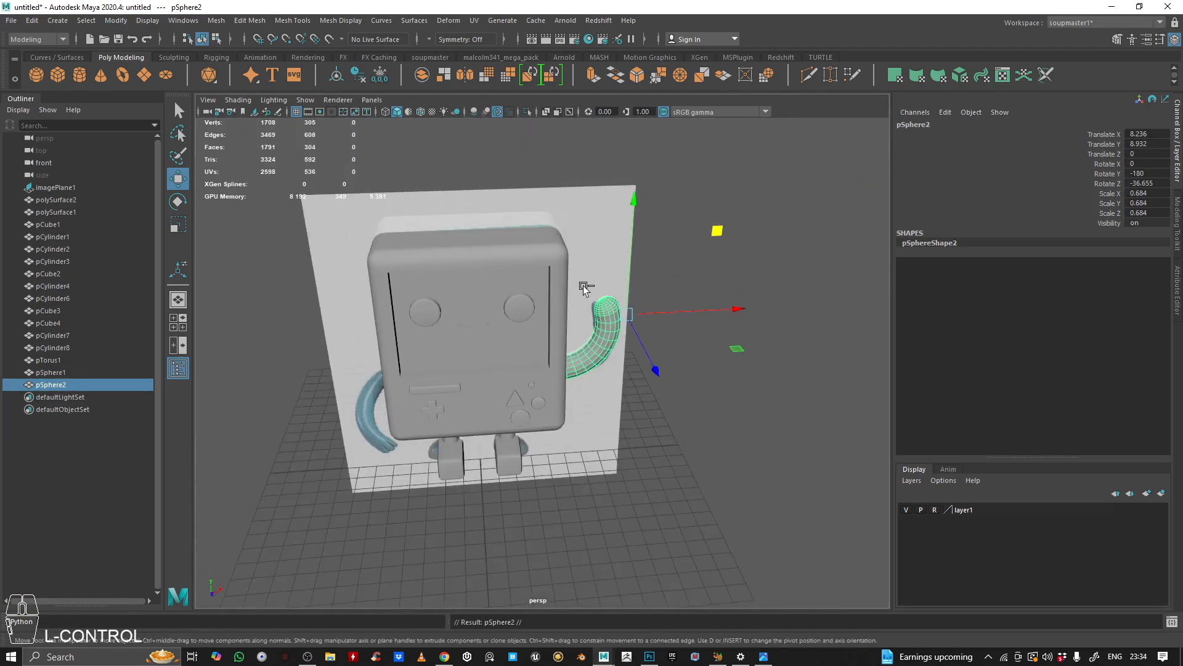
drag(696, 310, 419, 349)
key(e)
alt+middle_drag(643, 197, 681, 208)
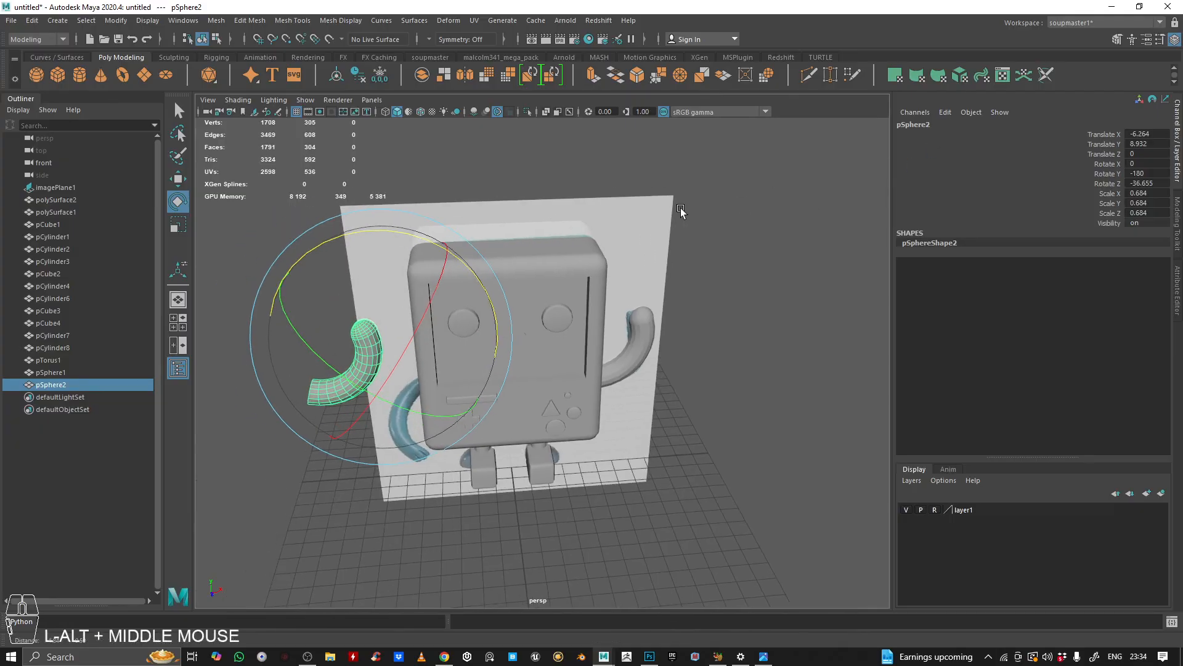
click(426, 56)
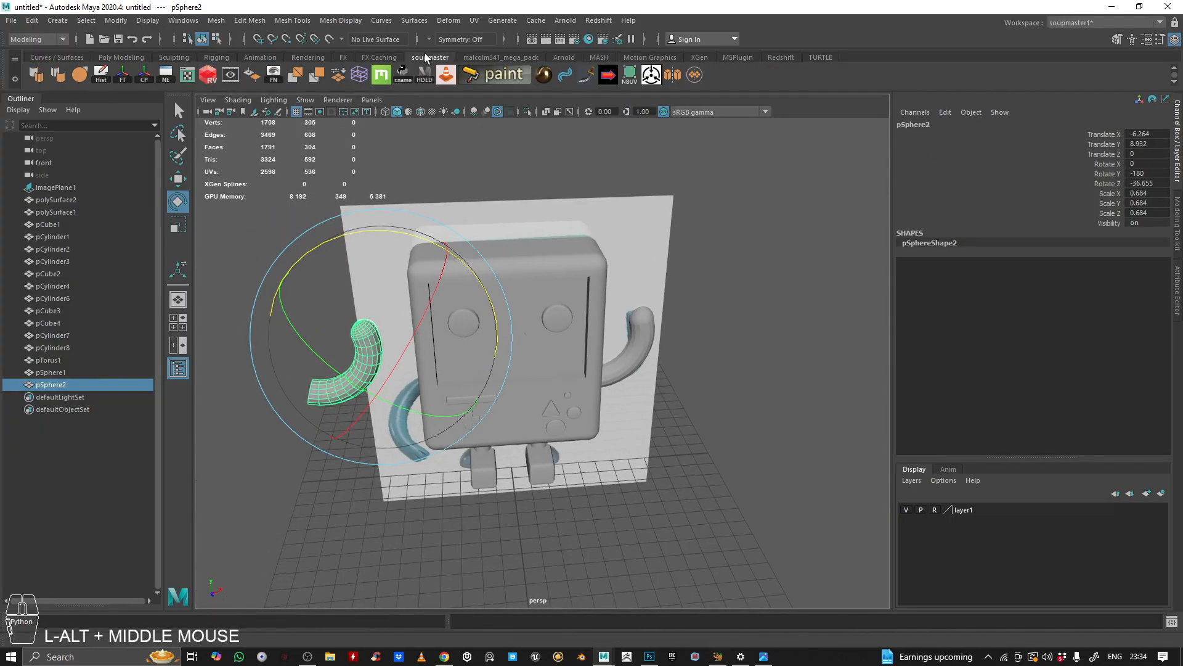
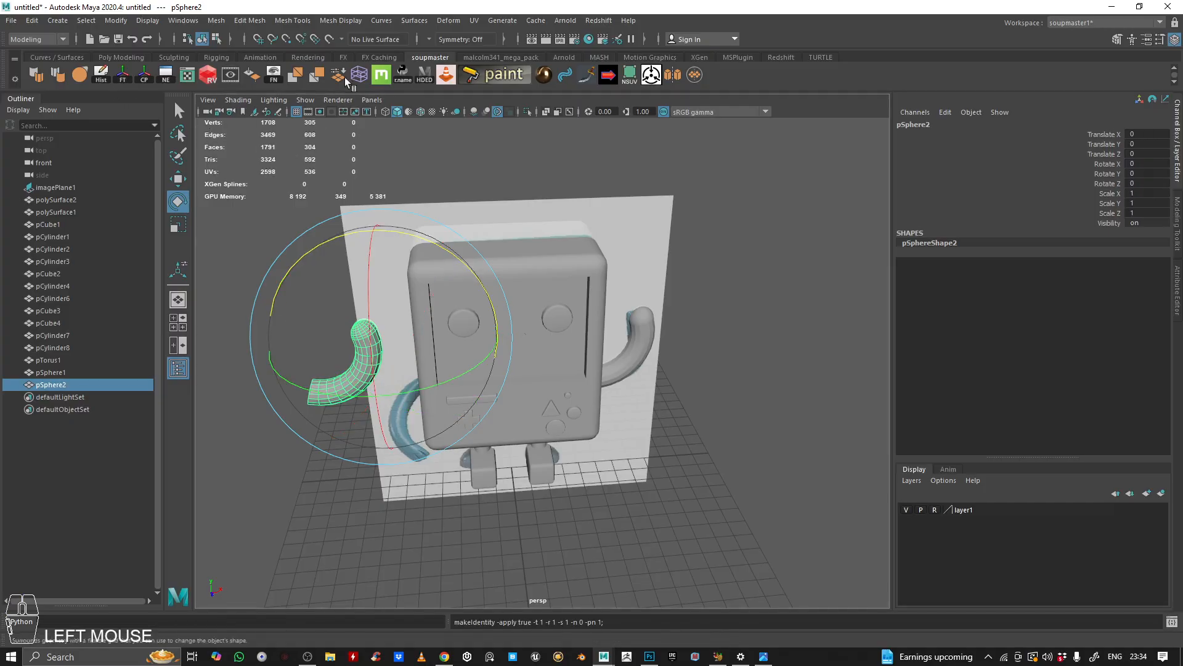
Step: Rotate the copied arm 180 degrees around X and Y and move it toward the body's opposite side
click(121, 56)
mouse_move(543, 382)
alt+mouse_down()
mouse_move(430, 316)
mouse_move(515, 316)
mouse_move(552, 265)
mouse_move(533, 222)
mouse_move(551, 290)
mouse_move(528, 363)
alt+mouse_up()
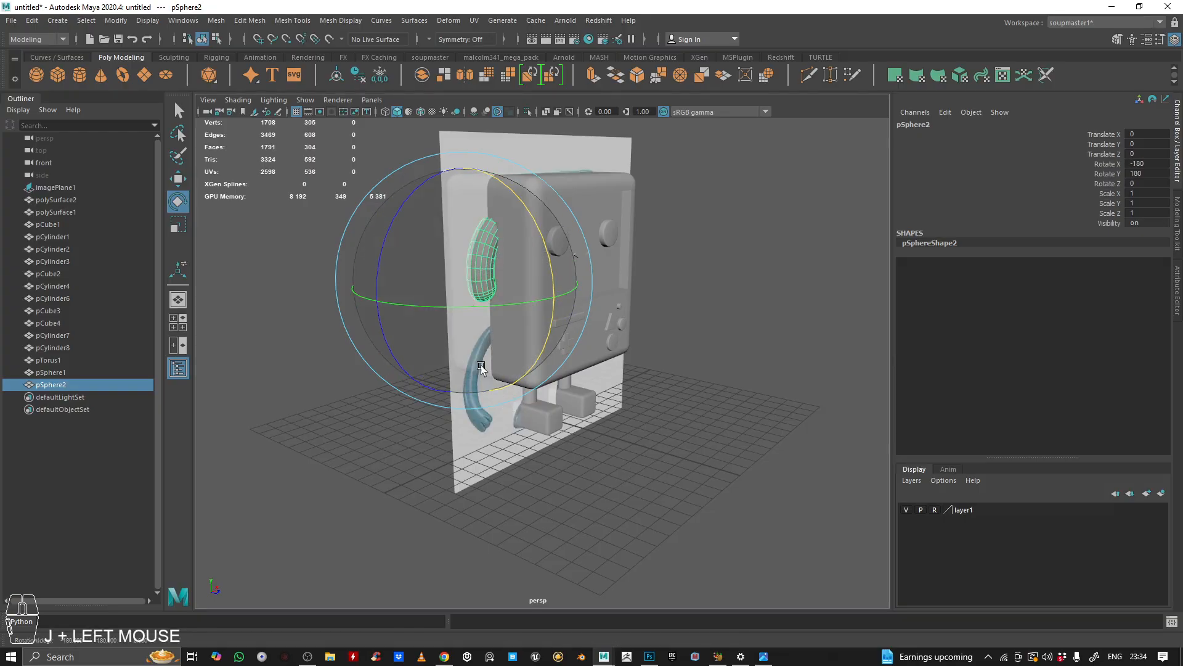
key(w)
alt+drag(547, 325, 475, 292)
drag(538, 189, 546, 345)
key(space)
key(space)
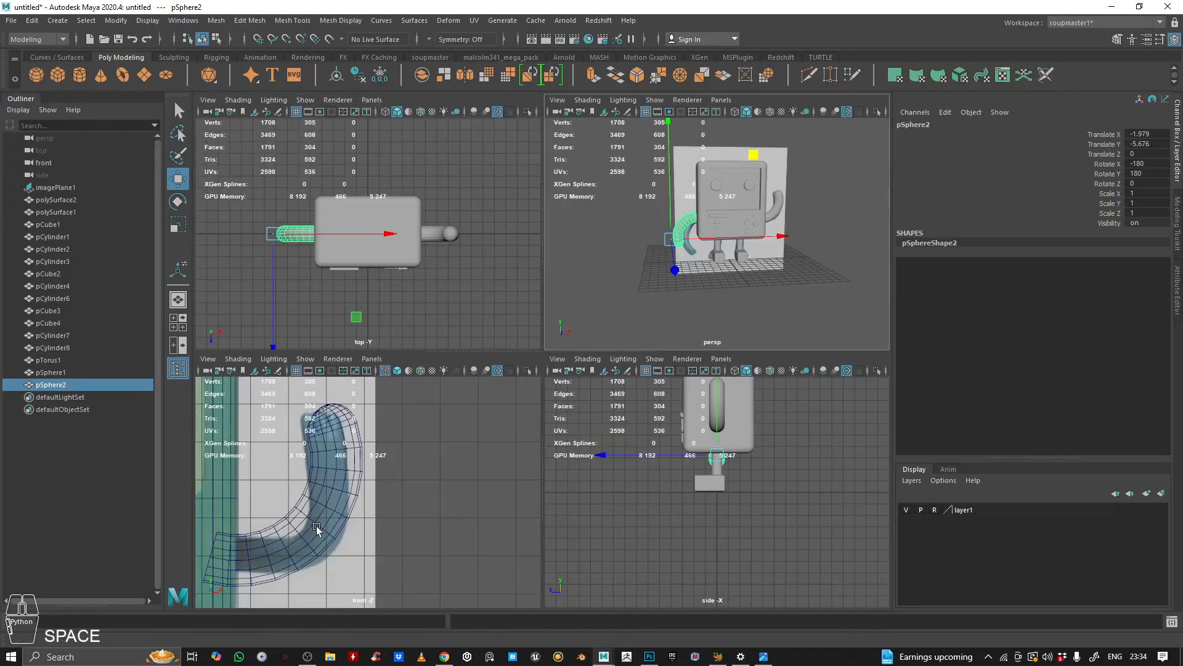
Step: In the front view, tilt the copied arm about 30 degrees around Z and move it against the body's side
scroll(386, 509, down, 5)
alt+middle_drag(376, 481, 693, 320)
scroll(641, 303, up, 2)
alt+middle_drag(625, 296, 619, 337)
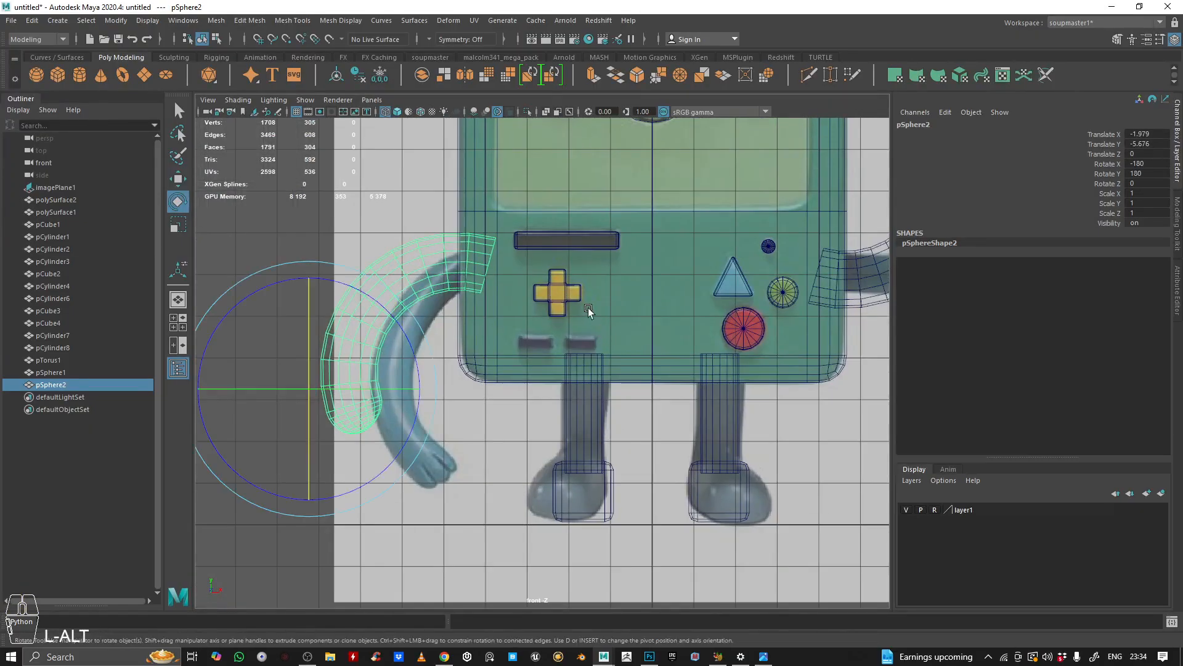
drag(399, 304, 322, 280)
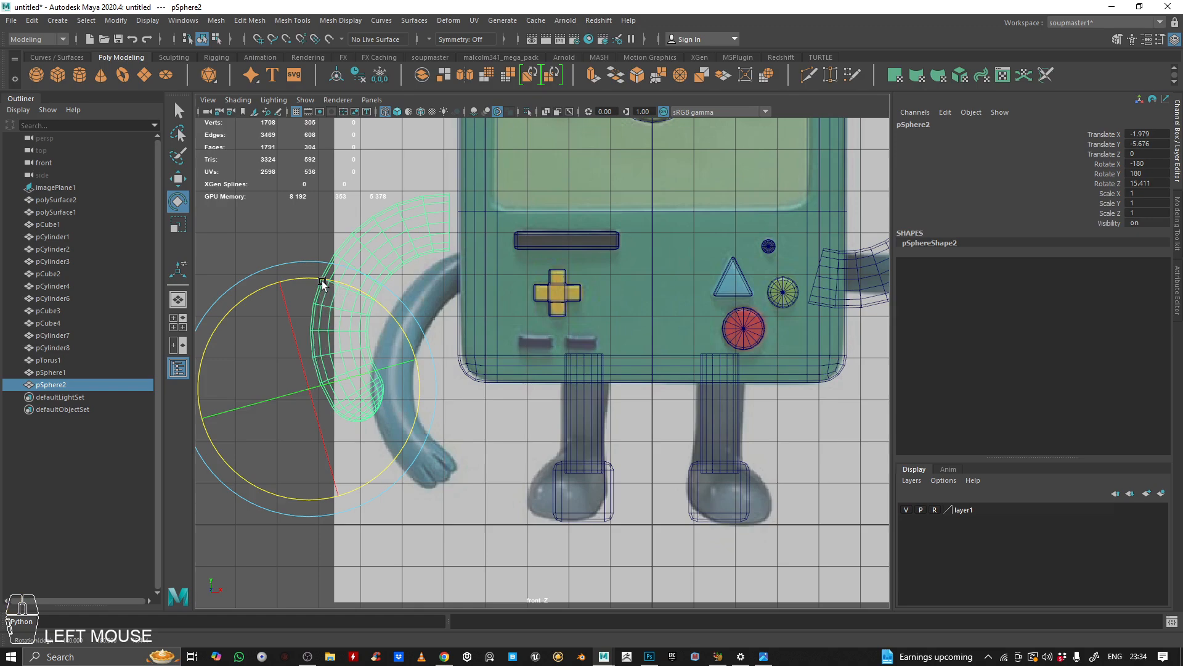
key(w)
drag(405, 302, 370, 335)
key(e)
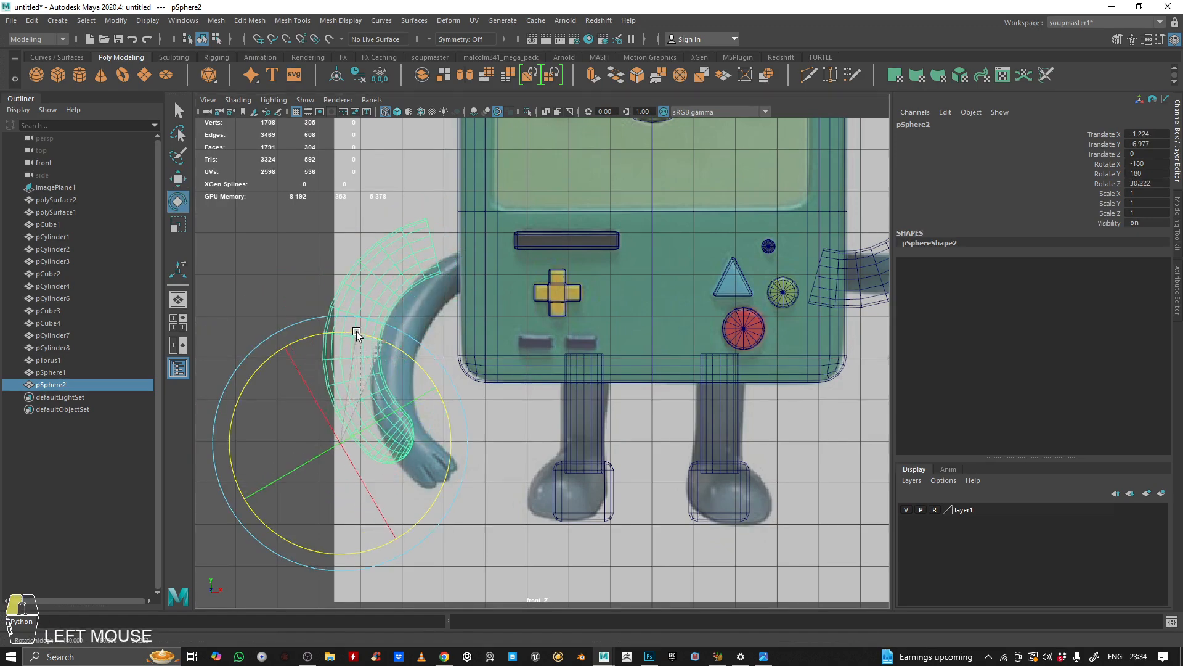
key(w)
click(455, 386)
key(ctrl+z)
drag(423, 361, 468, 382)
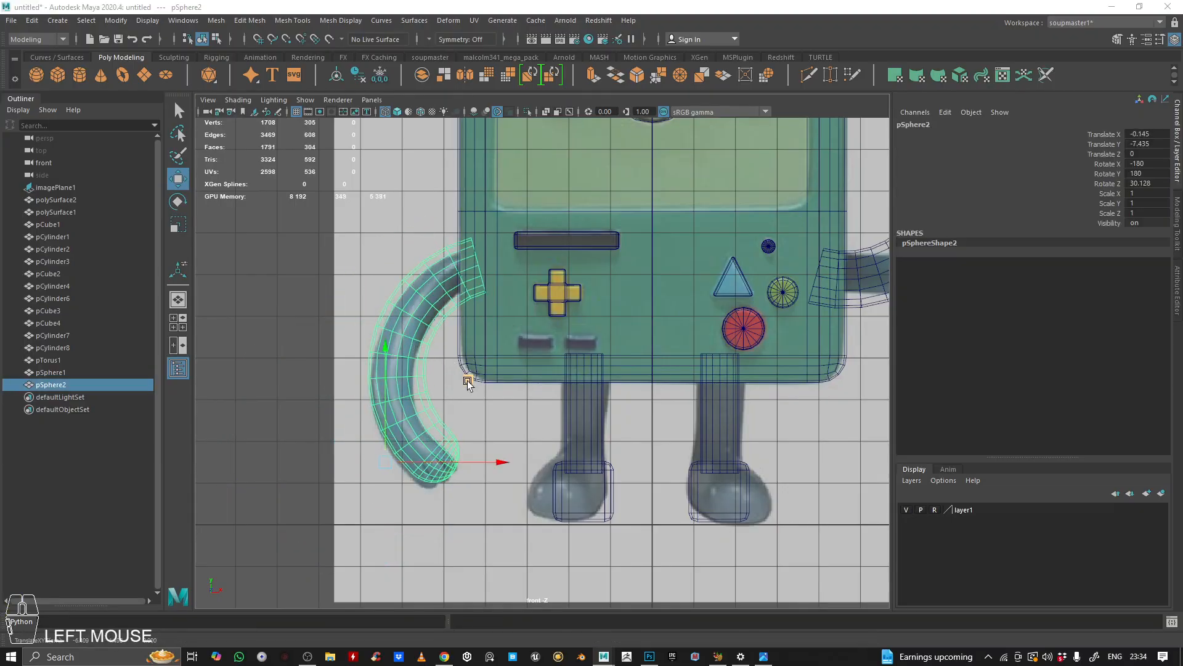
Step: Turn on wireframe-on-shaded and orbit around the character to inspect both arms
key(space)
key(space)
click(750, 220)
alt+drag(750, 220, 481, 308)
alt+right_drag(480, 308, 490, 320)
alt+drag(490, 320, 446, 222)
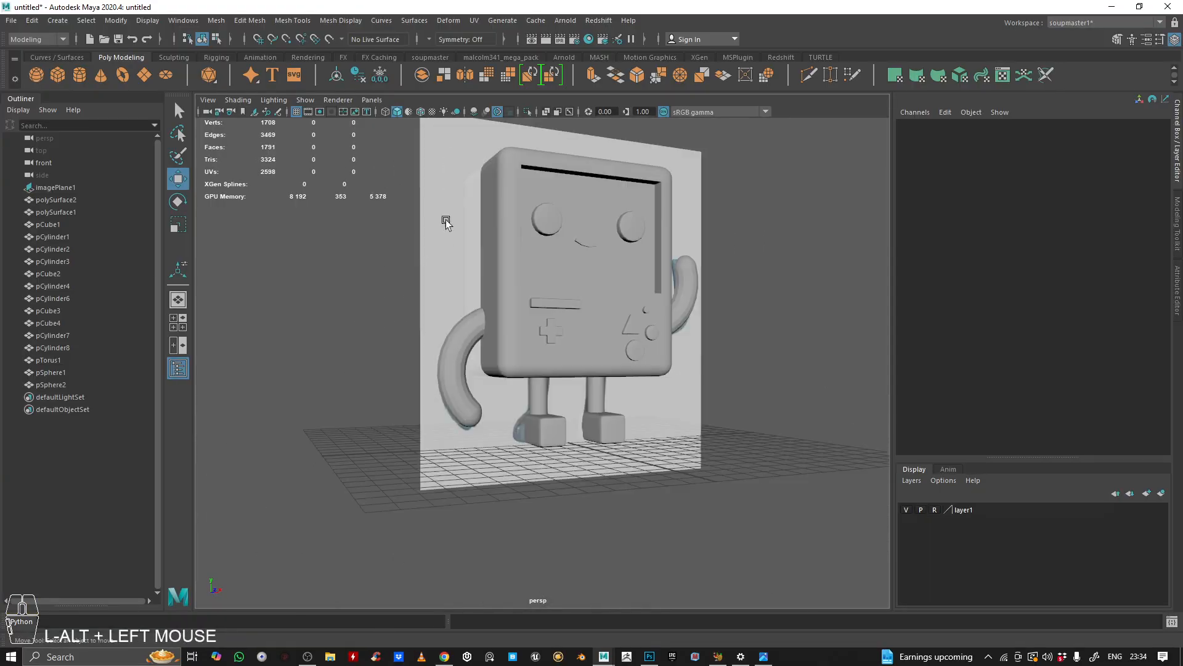
click(424, 116)
alt+right_drag(608, 256, 579, 246)
mouse_move(579, 247)
alt+mouse_down()
mouse_move(567, 251)
mouse_move(589, 246)
mouse_move(579, 265)
alt+mouse_up()
alt+right_drag(490, 320, 518, 336)
mouse_move(518, 335)
alt+mouse_down()
mouse_move(588, 270)
mouse_move(472, 294)
alt+mouse_up()
alt+right_drag(472, 295, 619, 296)
alt+middle_drag(619, 296, 623, 385)
alt+drag(623, 386, 678, 327)
alt+right_drag(678, 327, 517, 322)
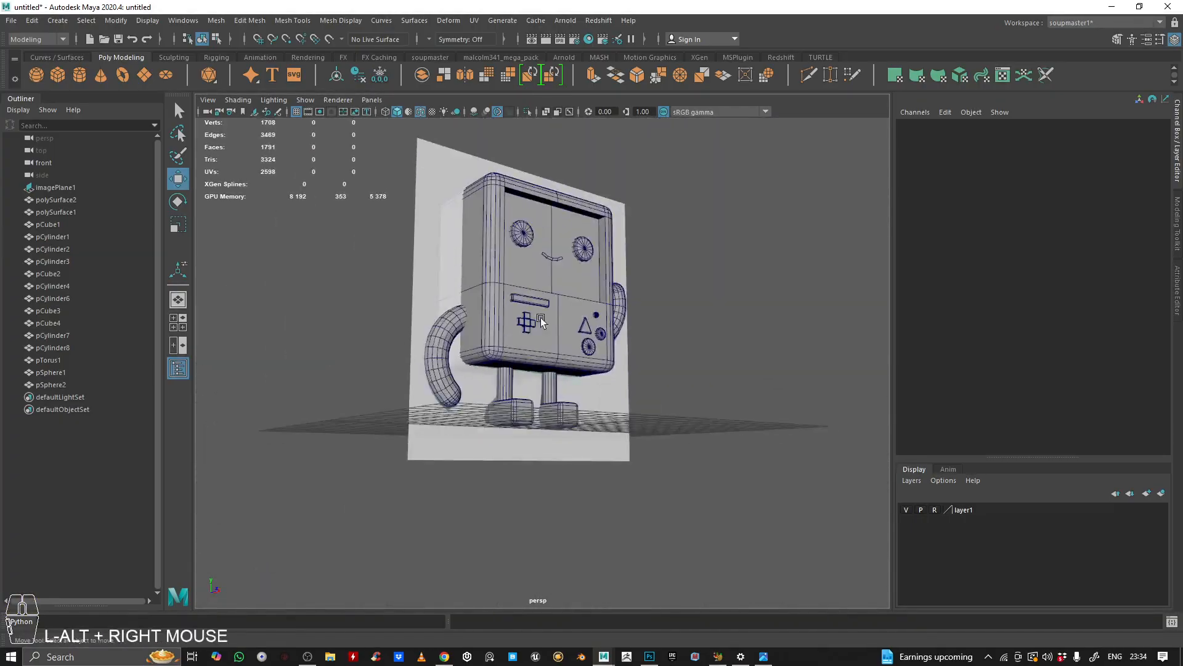
alt+middle_drag(516, 322, 576, 370)
alt+drag(576, 370, 540, 376)
Step: Select the right foot and leg and inspect the feet from the front and close up
key(space)
key(space)
alt+middle_drag(493, 423, 531, 342)
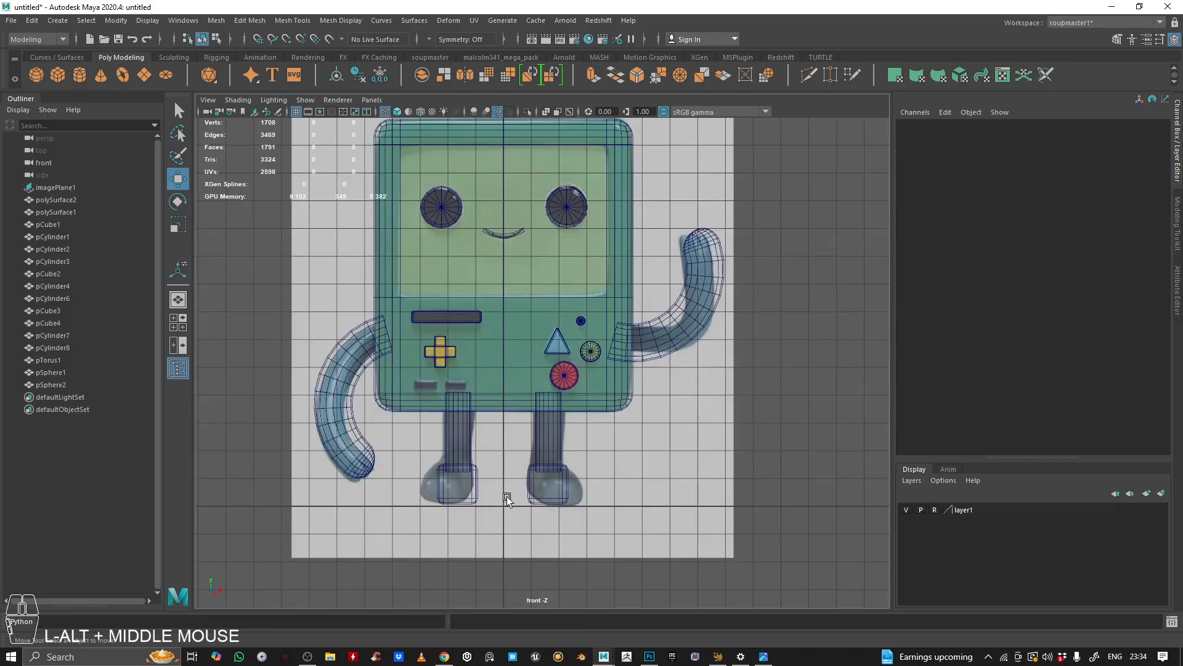
alt+right_drag(507, 497, 604, 478)
click(544, 485)
shift+click(551, 534)
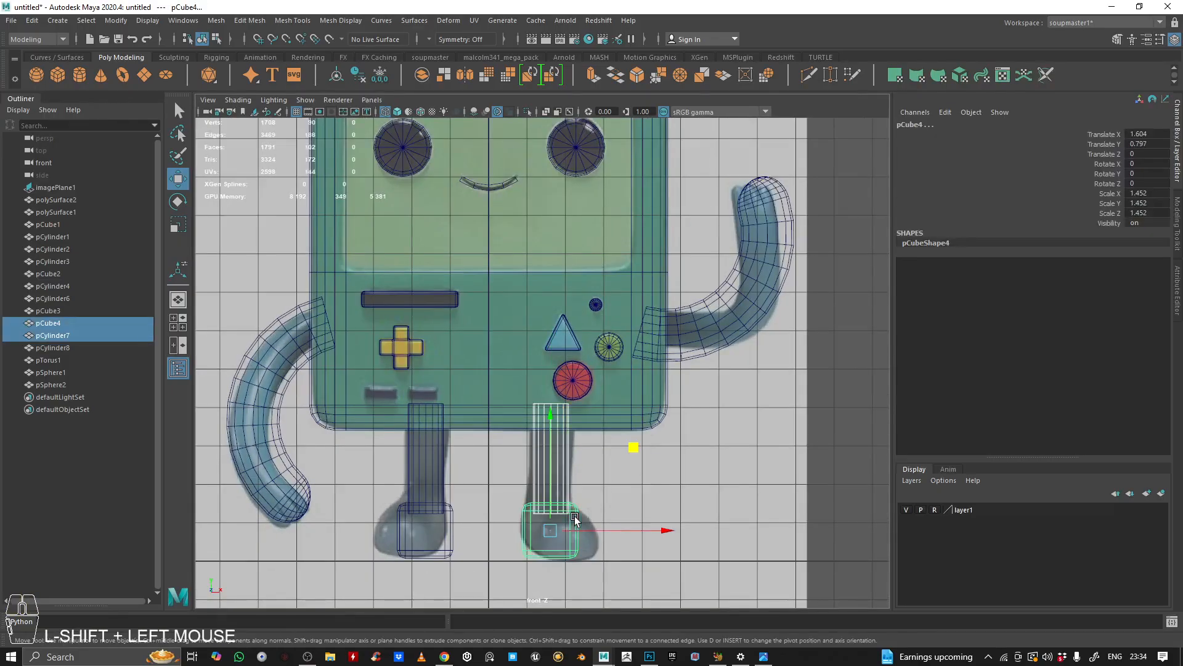
alt+middle_drag(552, 533, 583, 399)
click(567, 419)
key(space)
key(space)
alt+drag(598, 327, 623, 370)
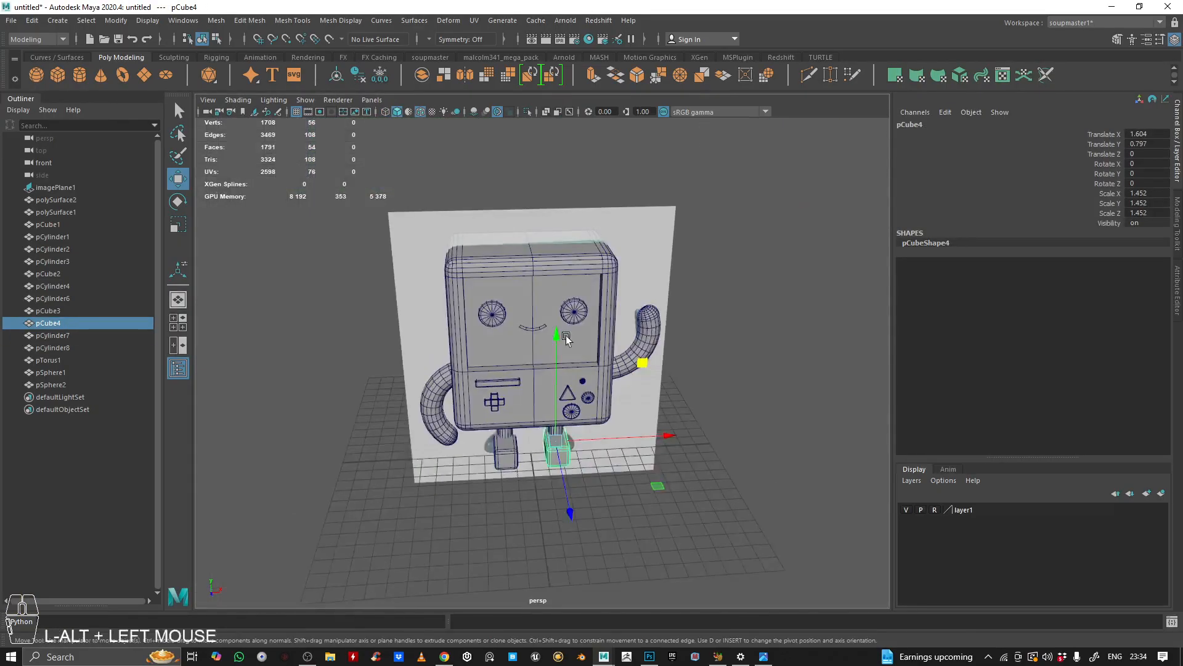
alt+right_drag(580, 426, 654, 444)
alt+middle_drag(648, 443, 650, 321)
alt+drag(647, 320, 644, 289)
mouse_move(641, 290)
alt+right_down()
mouse_move(682, 283)
mouse_move(625, 272)
alt+right_up()
key(e)
drag(618, 387, 721, 376)
click(358, 390)
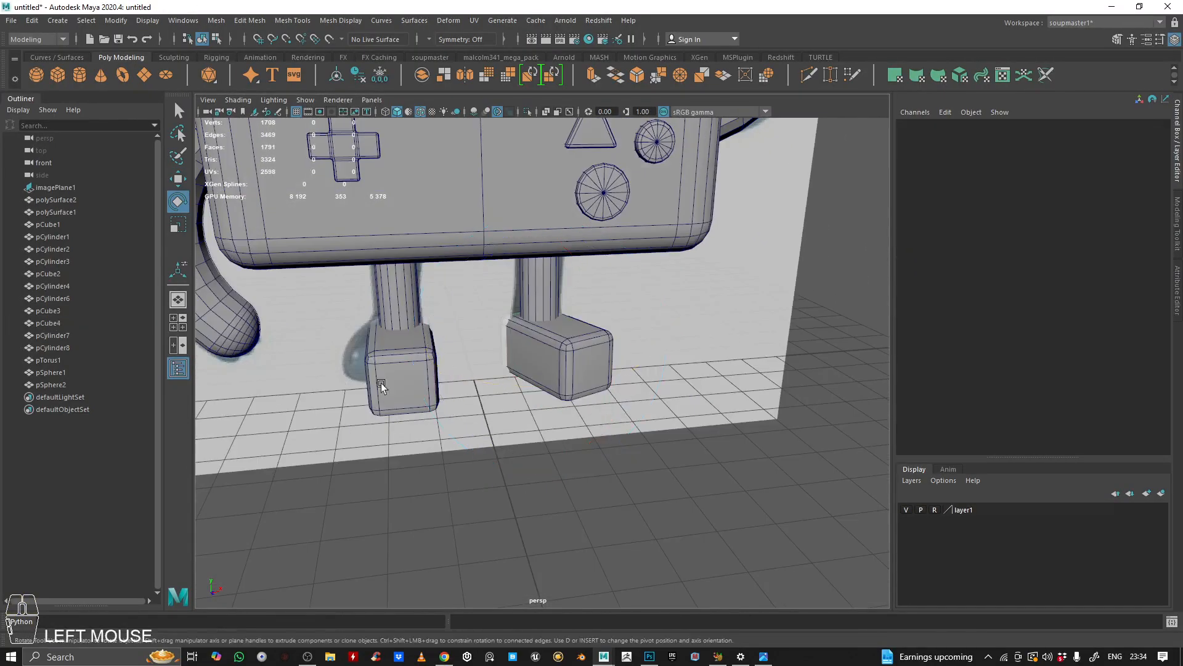
click(379, 385)
drag(447, 390, 404, 389)
click(705, 338)
alt+drag(705, 338, 523, 404)
key(space)
alt+middle_drag(481, 472, 489, 470)
scroll(342, 181, down, 2)
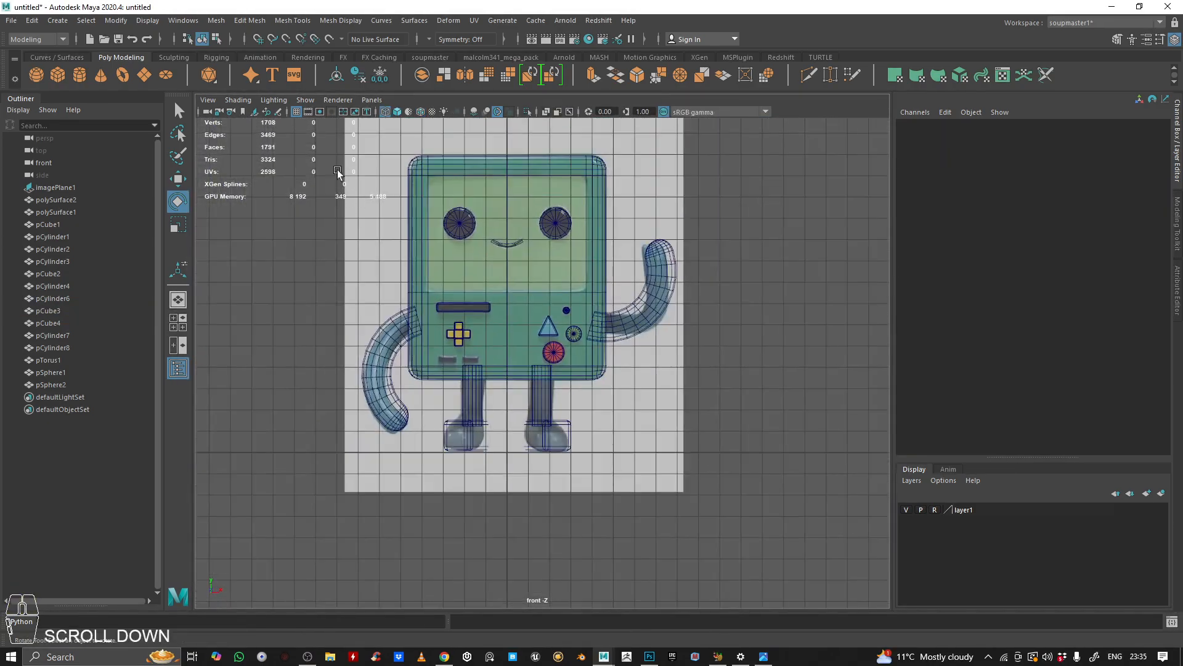
Step: Select all the BMO model parts and group them into BMO_GRP
drag(475, 259, 511, 353)
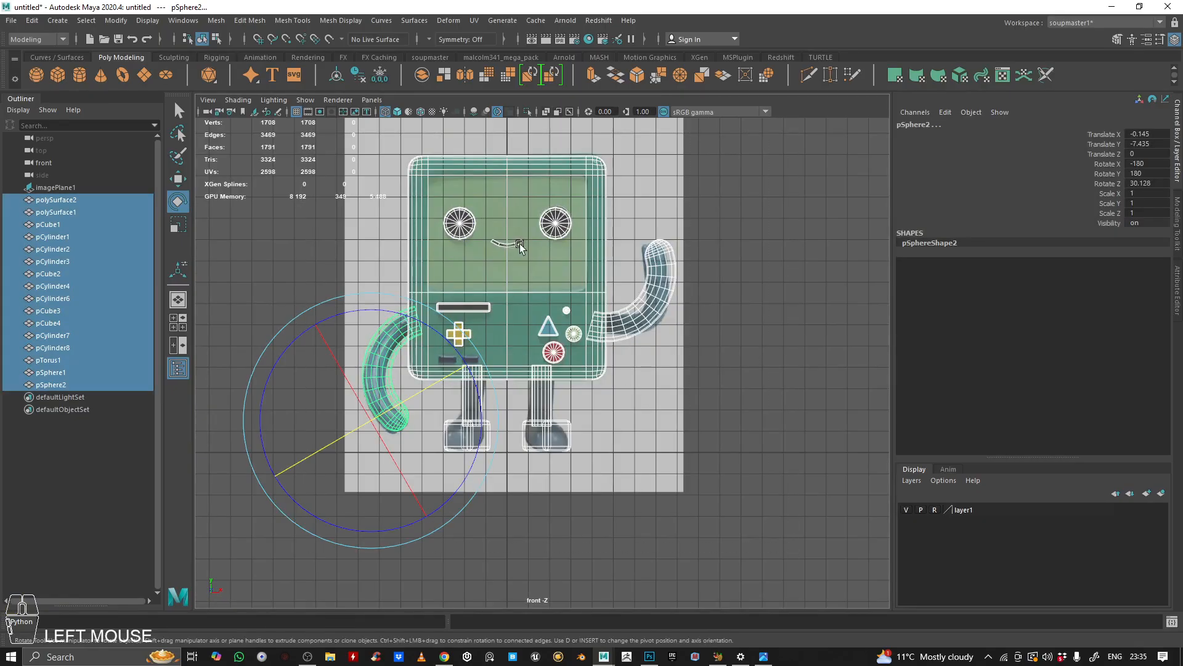
click(749, 203)
alt+middle_drag(405, 137, 405, 205)
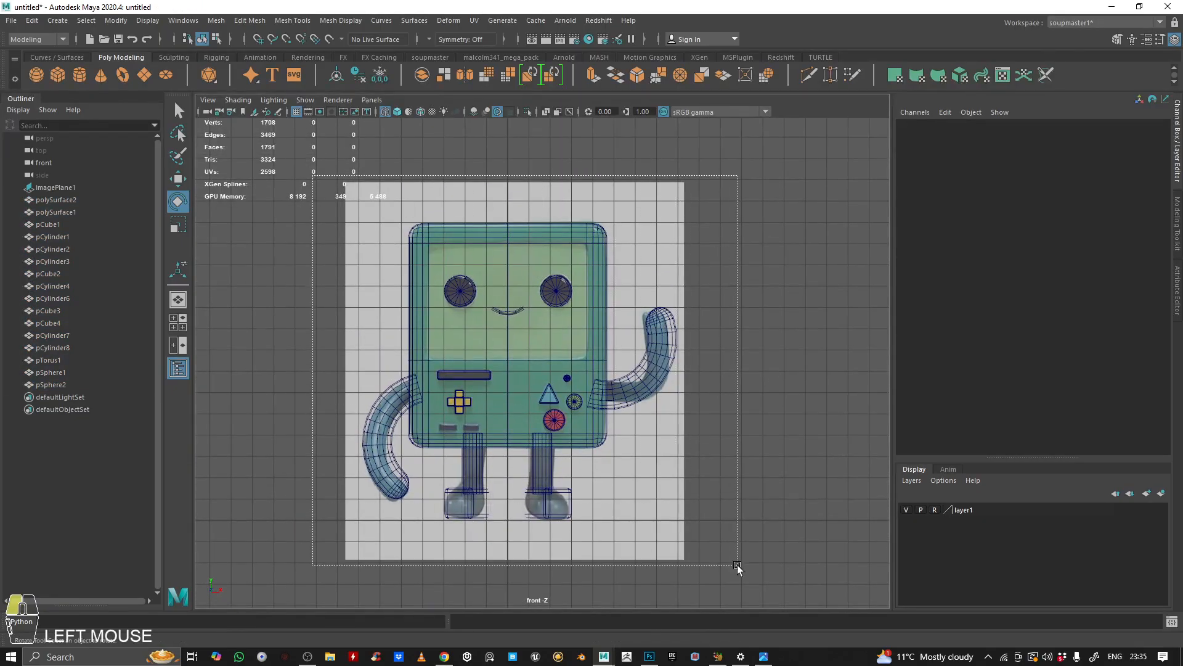
drag(737, 565, 738, 565)
key(space)
key(space)
alt+drag(771, 227, 795, 259)
alt+right_drag(795, 258, 702, 234)
click(700, 235)
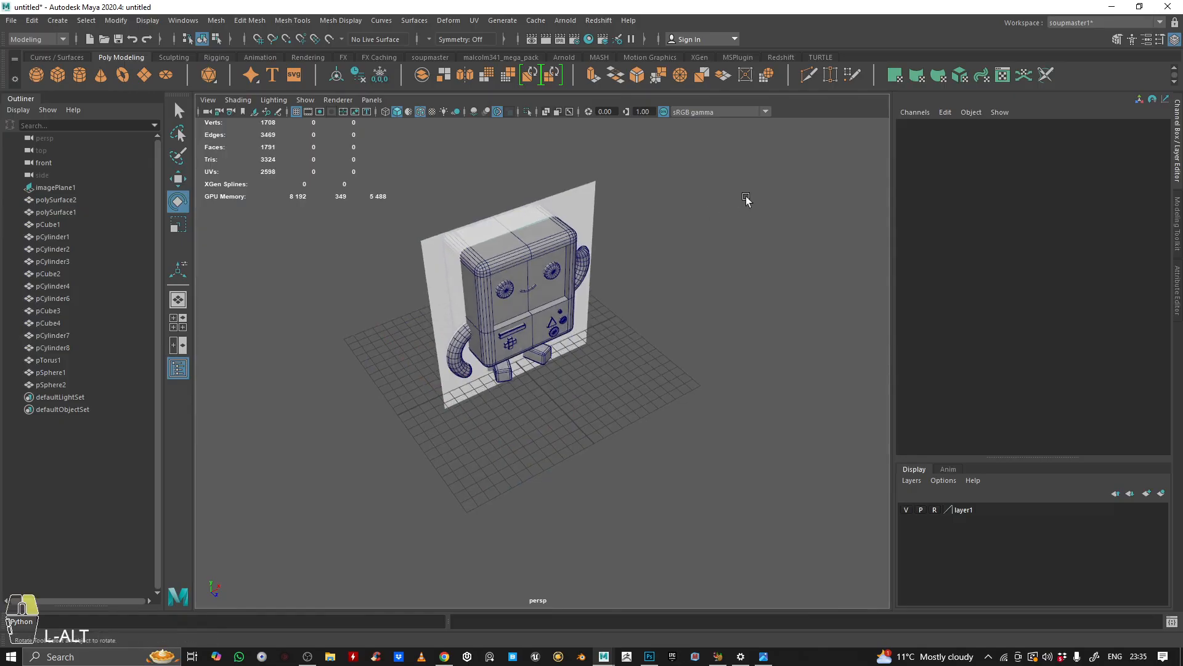
alt+drag(748, 199, 700, 232)
drag(695, 493, 695, 493)
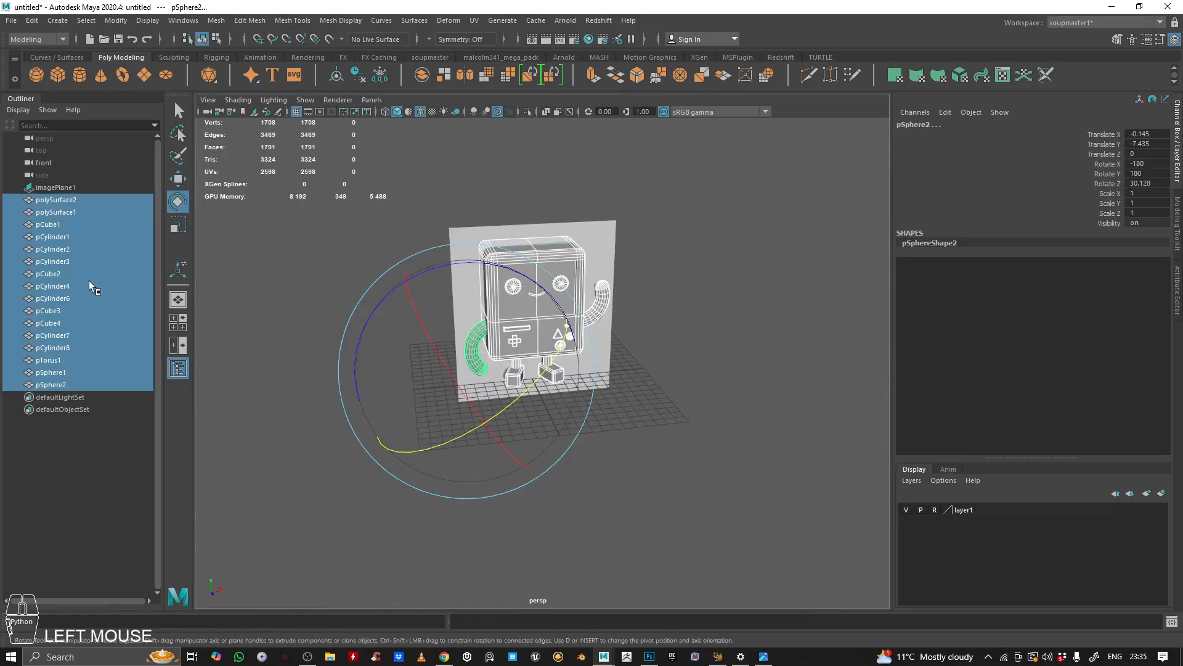
key(ctrl+g)
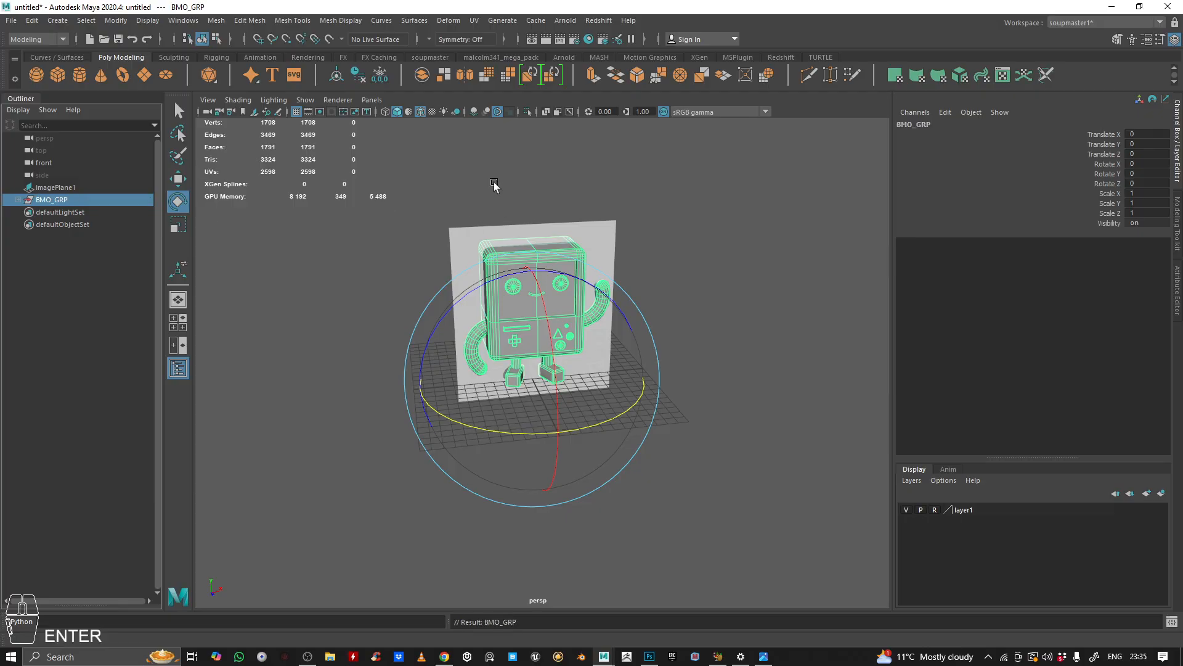
Step: Orbit around the grouped BMO model to review it from different angles
super+middle_drag(562, 195, 616, 204)
super+right_drag(616, 203, 750, 211)
super+drag(750, 212, 615, 267)
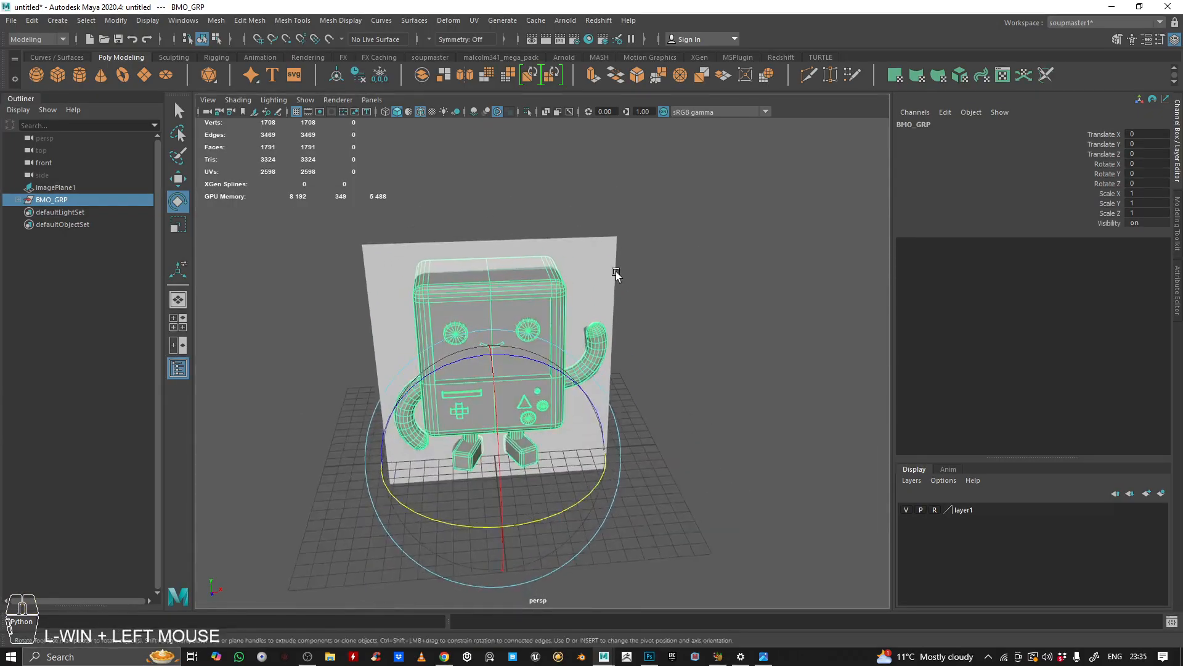
super+middle_drag(615, 267, 691, 323)
super+drag(691, 323, 647, 302)
super+right_drag(647, 302, 599, 320)
super+drag(600, 320, 629, 290)
click(687, 266)
alt+right_drag(629, 290, 621, 379)
key(super)
alt+middle_drag(621, 379, 623, 319)
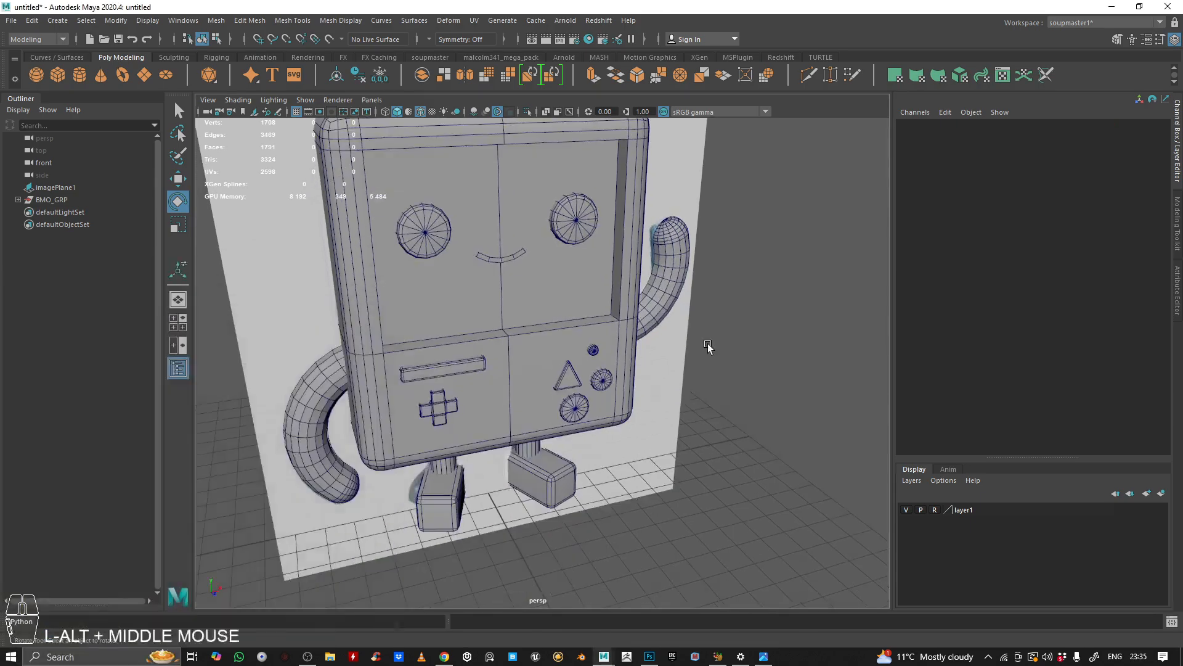
alt+drag(708, 357, 628, 348)
alt+right_drag(628, 349, 563, 351)
alt+drag(562, 350, 574, 481)
alt+right_drag(574, 480, 612, 273)
alt+right_drag(628, 316, 599, 342)
alt+drag(599, 342, 502, 342)
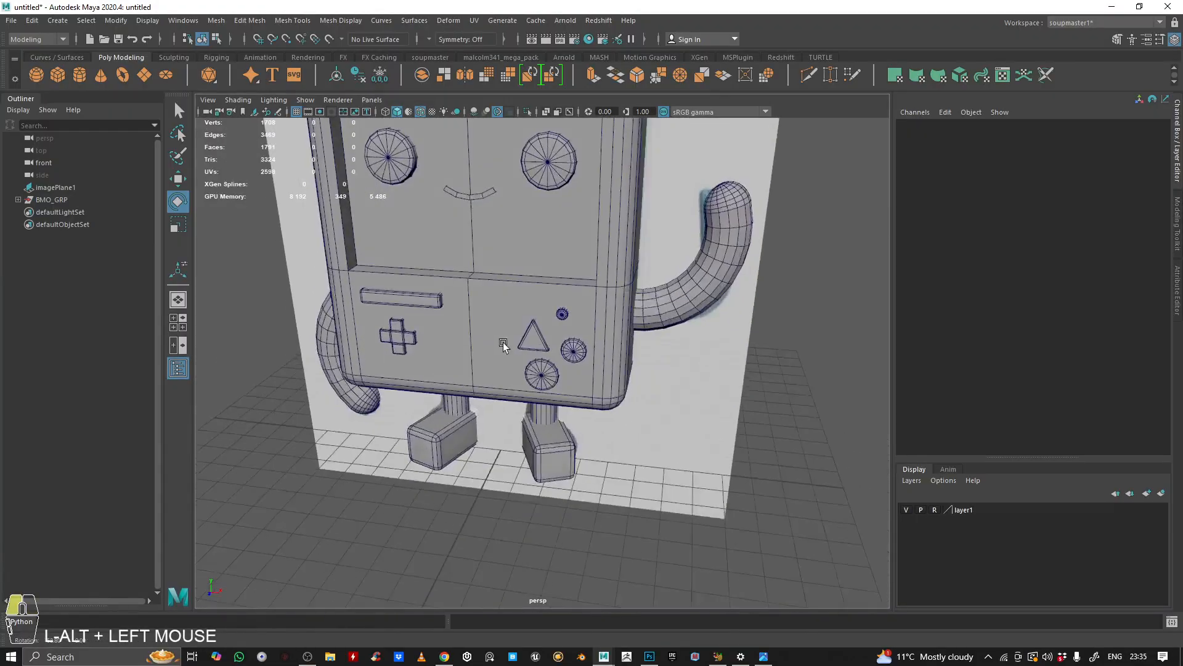
alt+middle_drag(502, 342, 603, 408)
alt+drag(602, 408, 542, 408)
alt+right_drag(542, 408, 617, 360)
alt+drag(616, 361, 531, 337)
alt+right_drag(531, 336, 683, 326)
alt+drag(683, 325, 703, 321)
alt+right_drag(704, 321, 622, 327)
alt+middle_drag(622, 328, 640, 363)
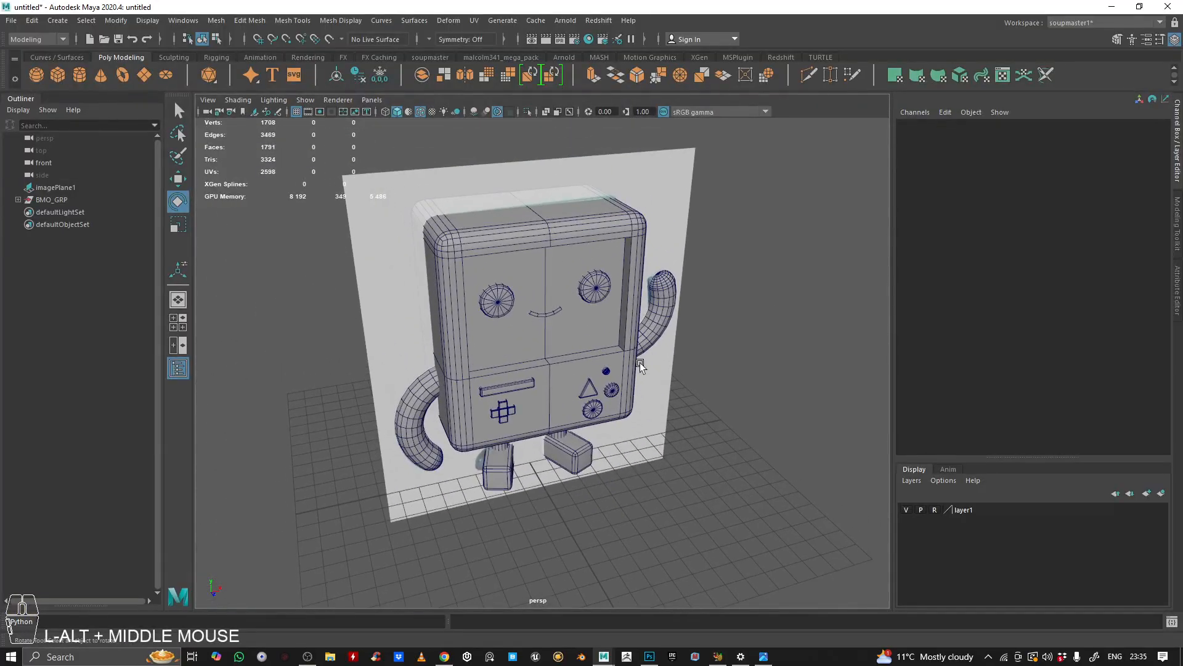
click(308, 657)
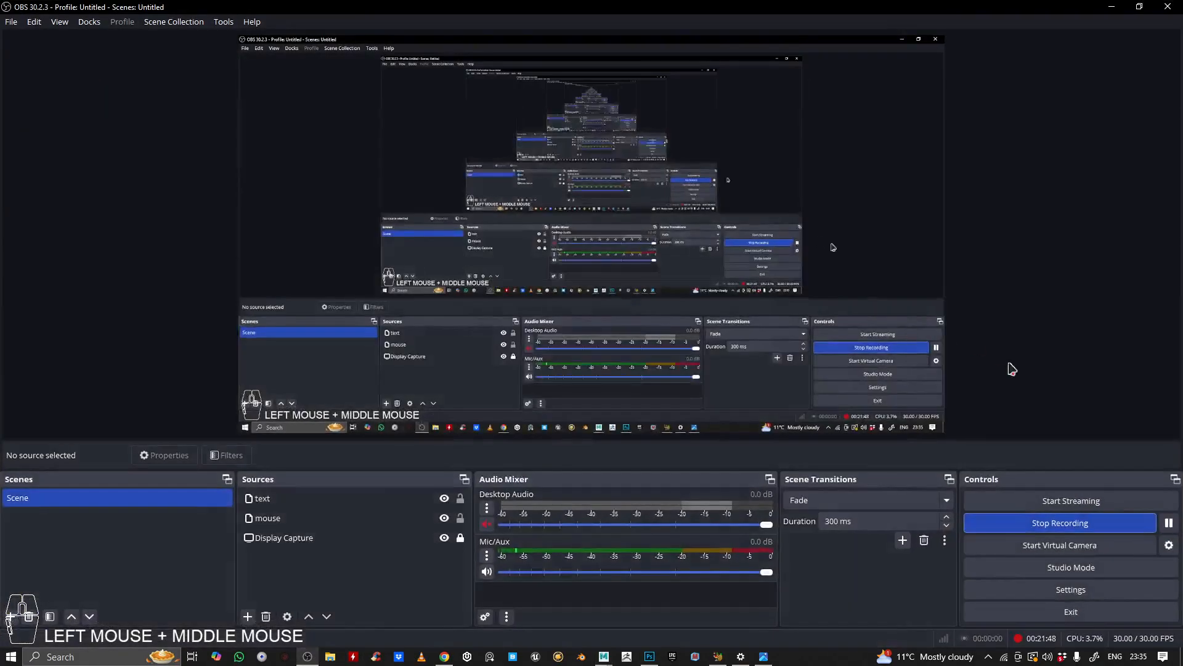